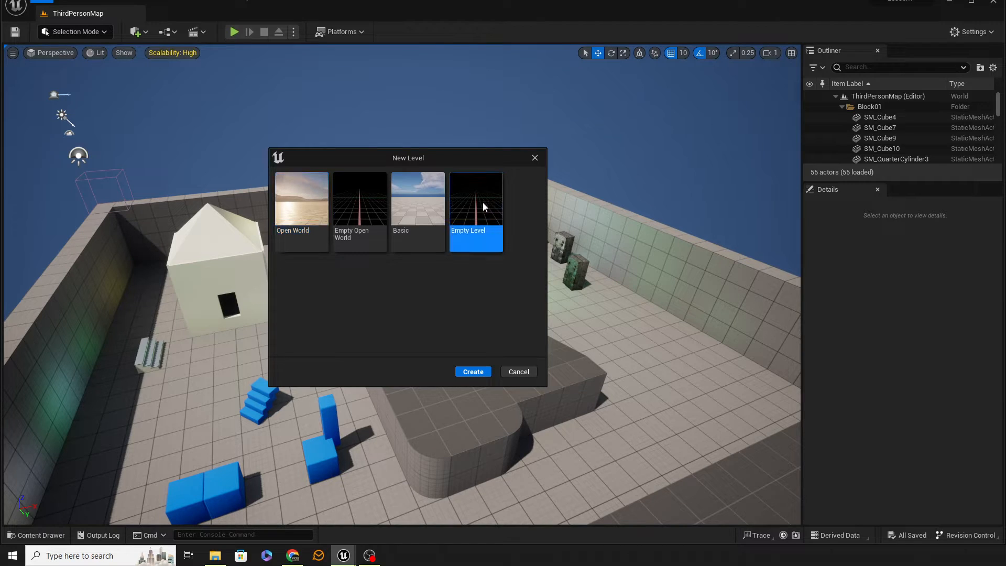
Create a new level from the Empty Level template and show the Place Actors list.
left_click(474, 372)
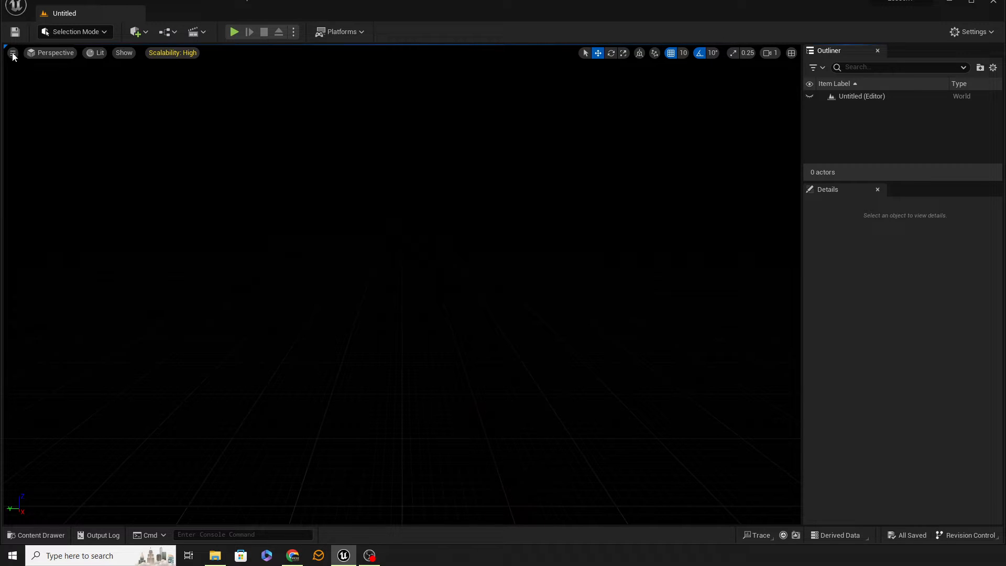
left_click(96, 3)
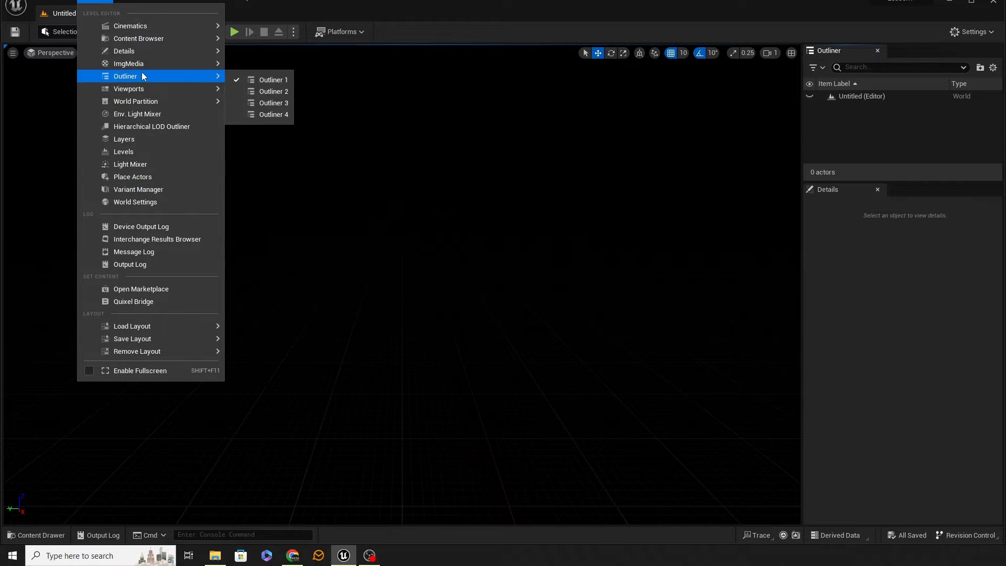
left_click(134, 178)
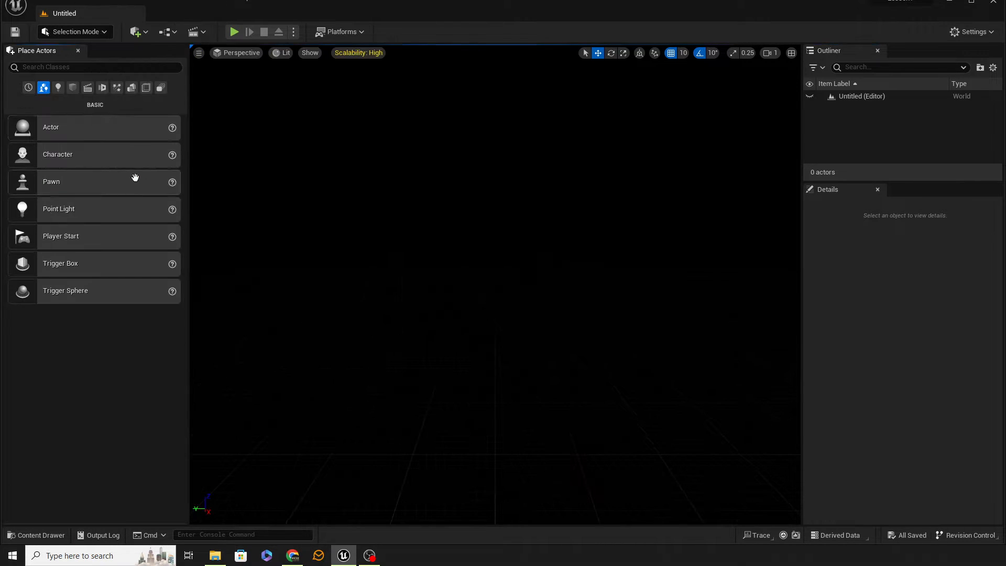
Add a Plane shape to the level and set its location to 0, 0, 0.
left_click(72, 88)
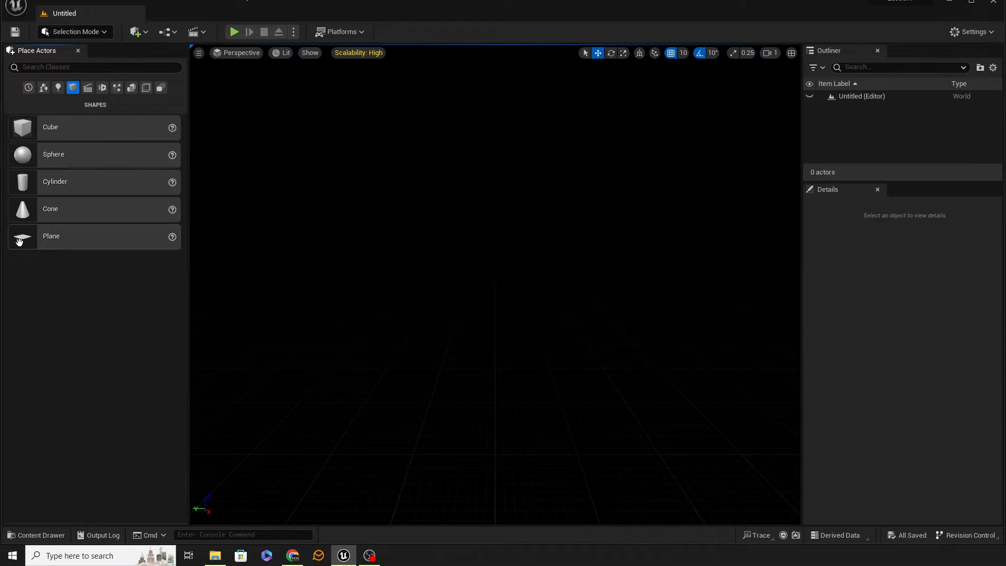
left_click_drag(18, 241, 478, 334)
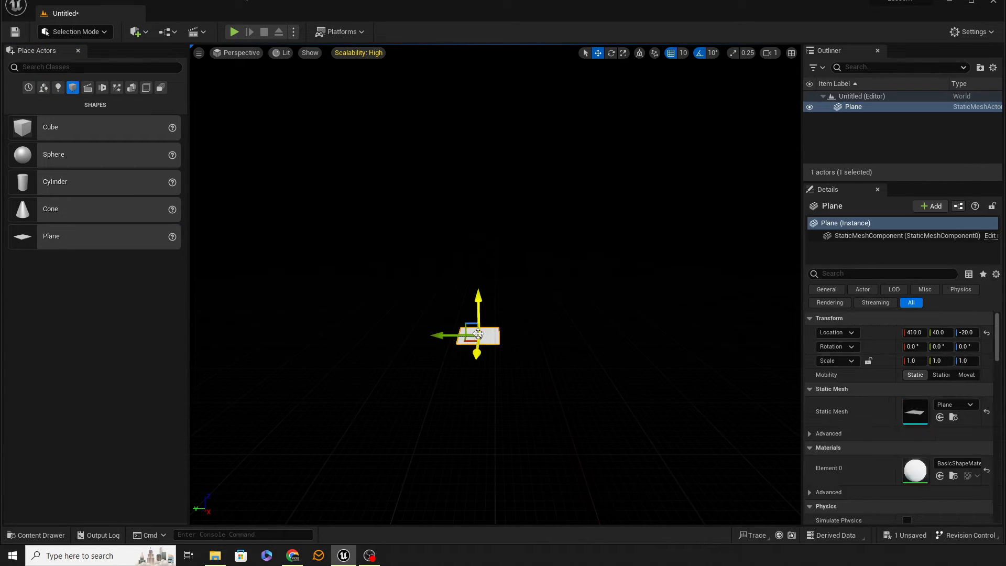
left_click(914, 334)
type("0")
key("Tab")
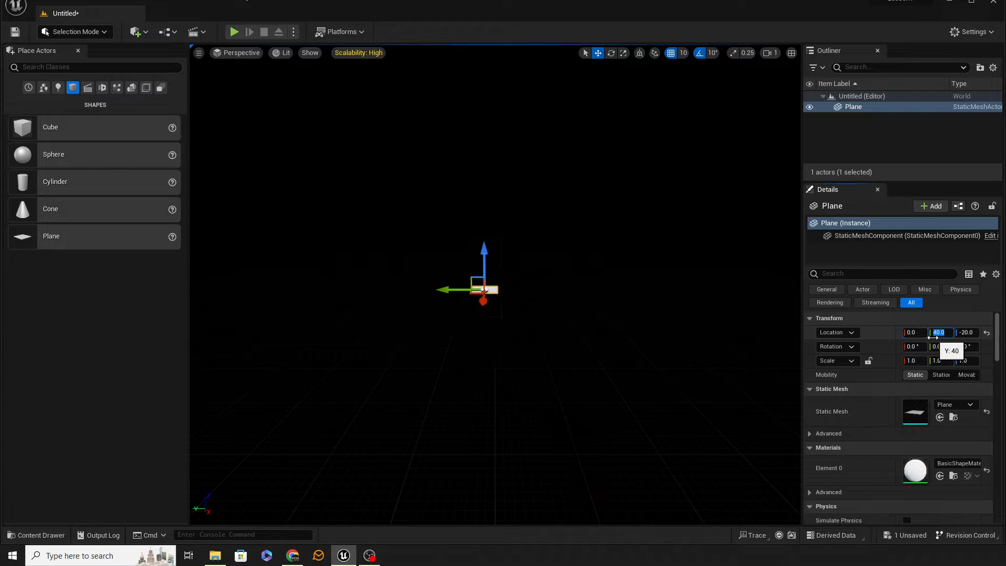
type("0")
key("Tab")
type("0")
key("Tab")
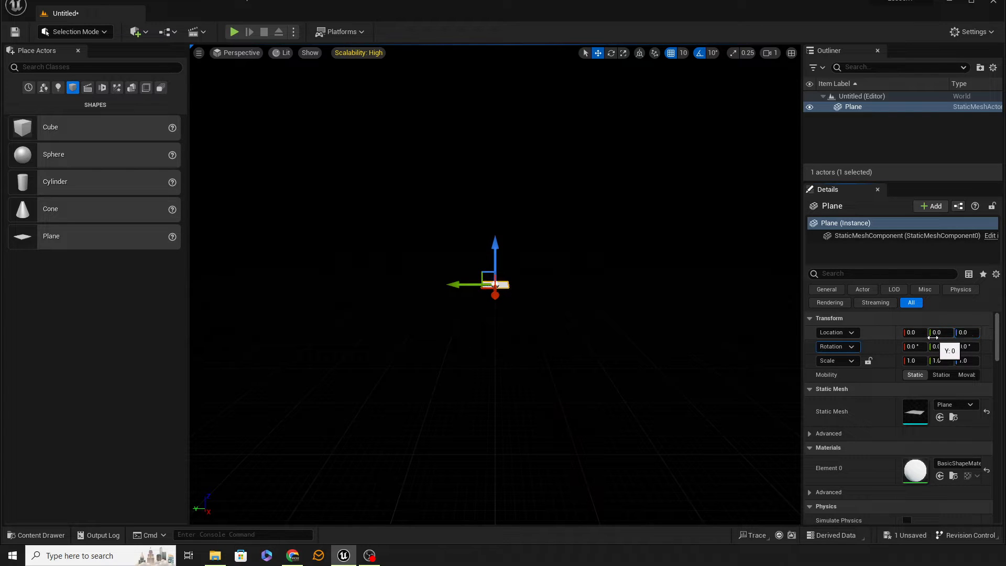
Set the plane's scale to 50 on the X, Y and Z axes.
left_click(913, 361)
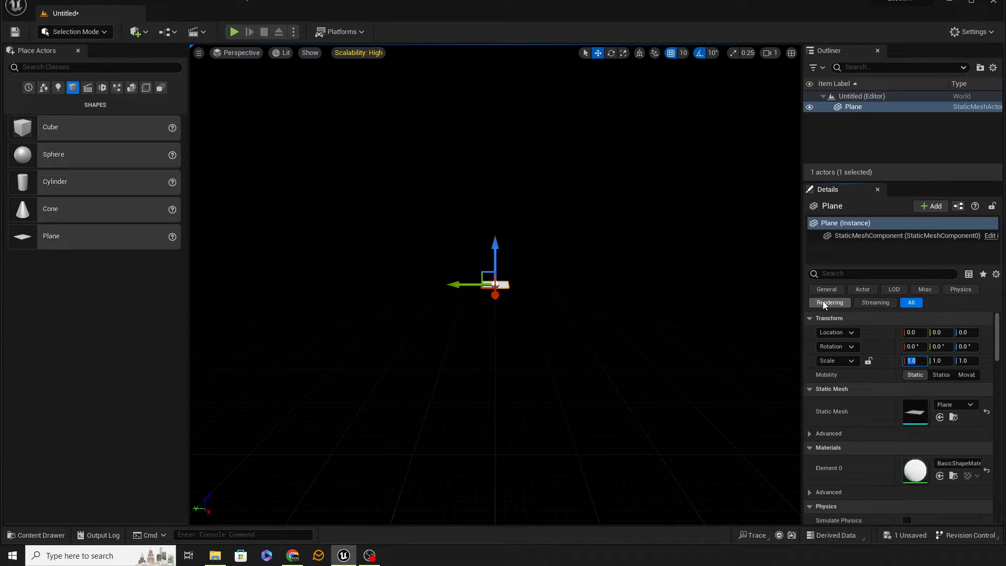
type("50")
key("Tab")
type("50")
key("Tab")
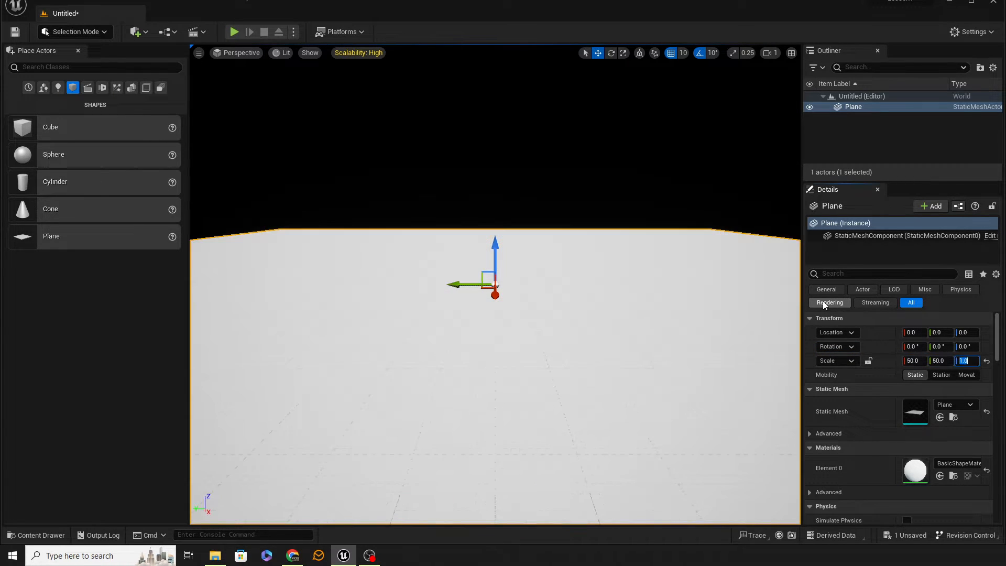
type("50")
key("Tab")
Set the plane's Z scale to 1, leaving its X and Y scale alone.
right_click_drag(556, 287, 608, 291)
key("q")
key("e")
key("a")
key("d")
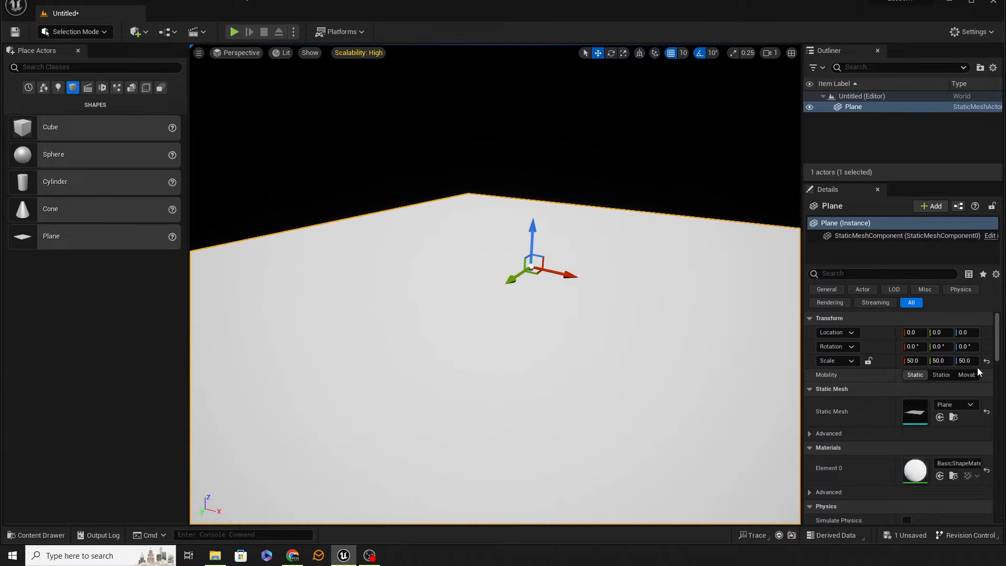
left_click(969, 360)
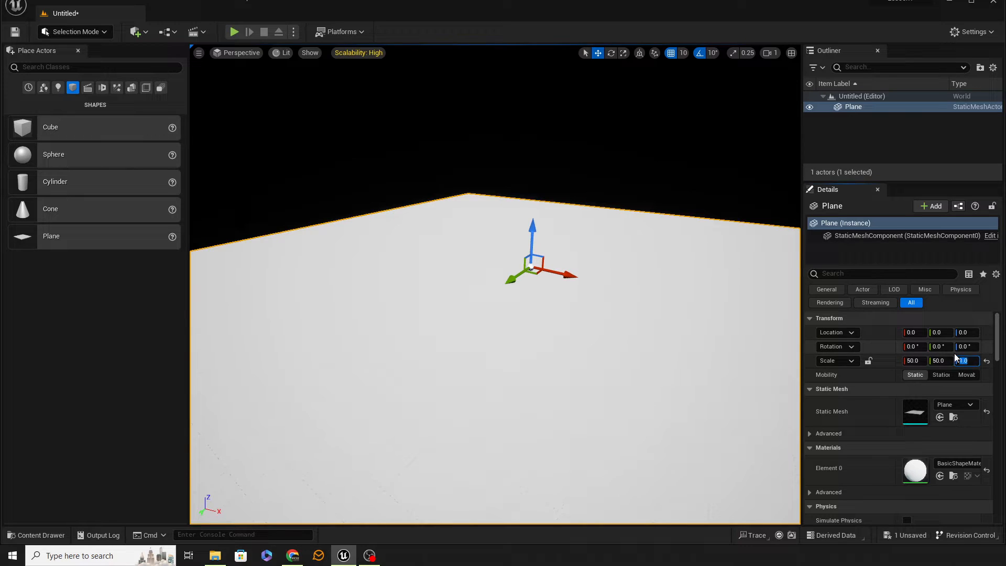
Preview the game from a spot on the plane and stop the preview.
mouse_move(629, 342)
right_mouse_down()
mouse_move(484, 347)
mouse_move(627, 338)
right_mouse_up()
key("d")
key("q")
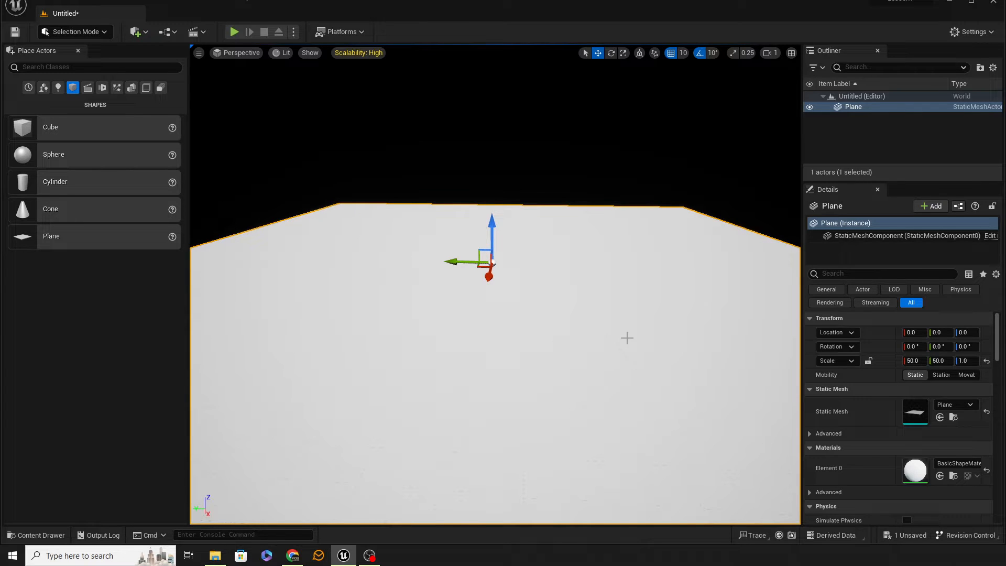
key("w")
right_click_drag(628, 338, 725, 338)
key("a")
right_click_drag(525, 326, 529, 383)
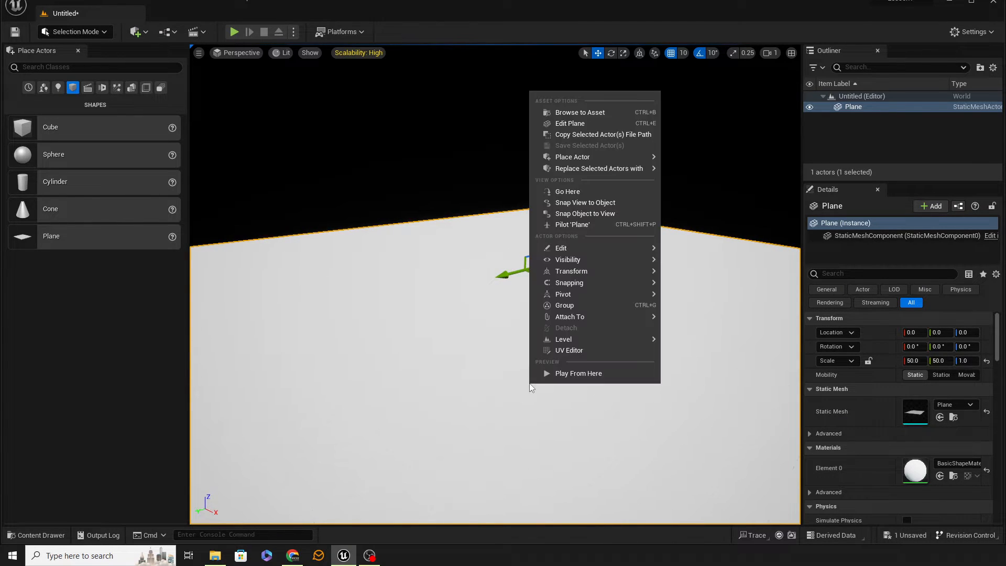
left_click(561, 369)
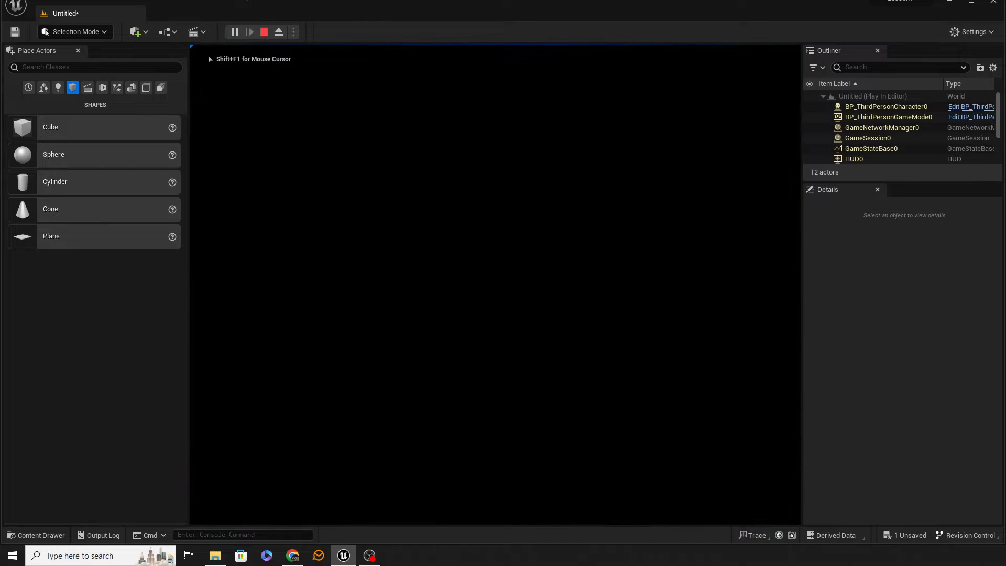
key("Escape")
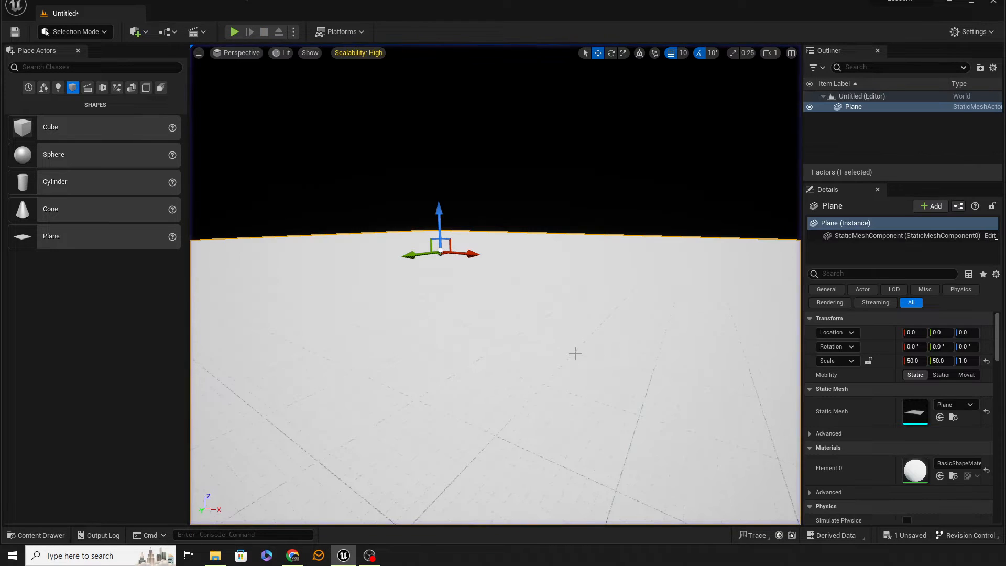
Try a Point Light above the plane and delete it.
right_click_drag(495, 283, 581, 354)
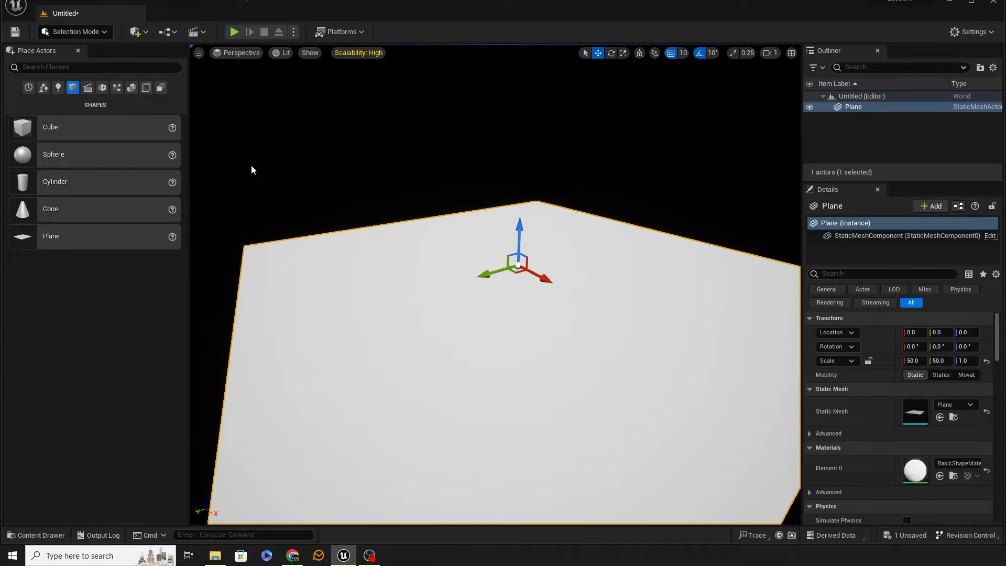
left_click(58, 88)
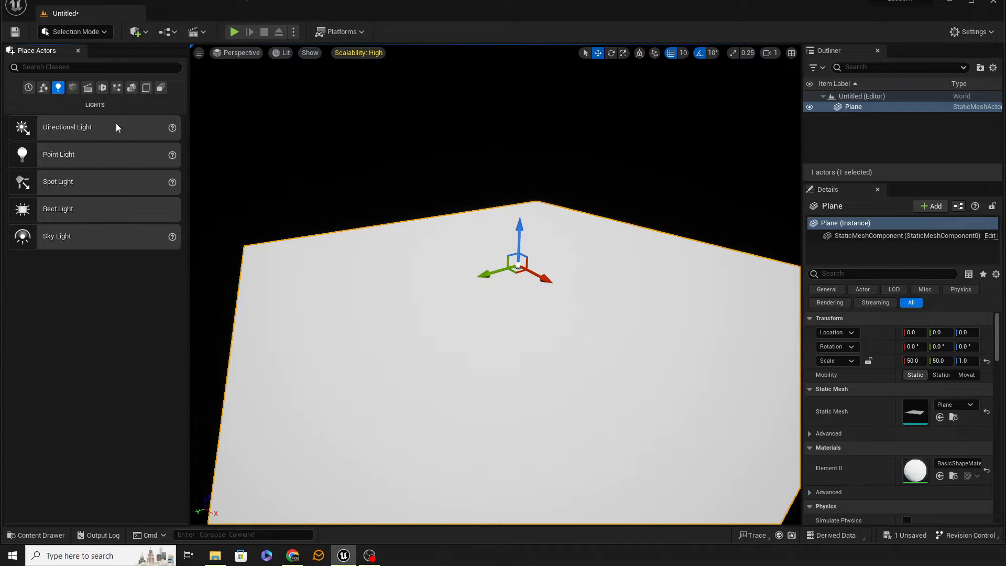
left_click_drag(22, 153, 538, 340)
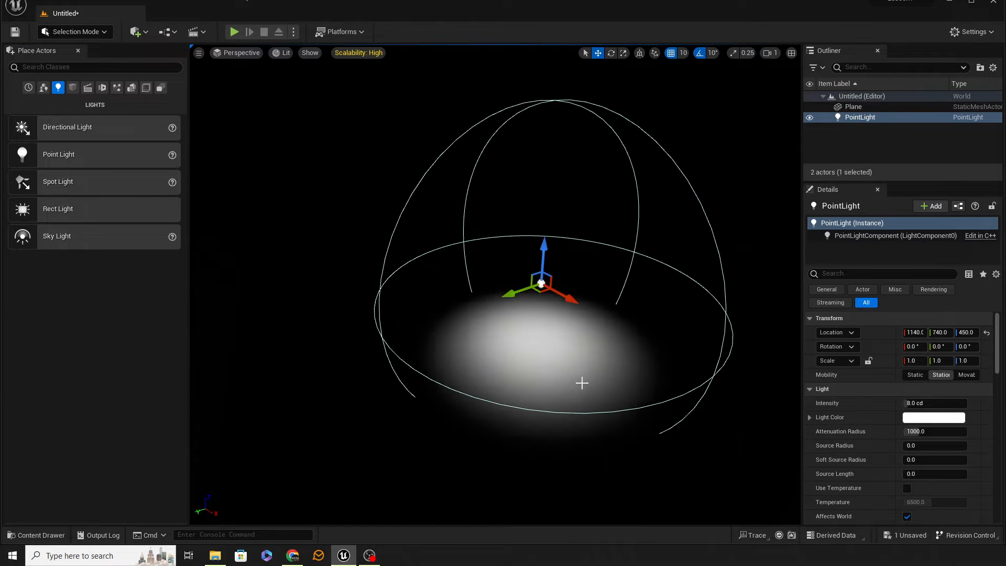
key("Delete")
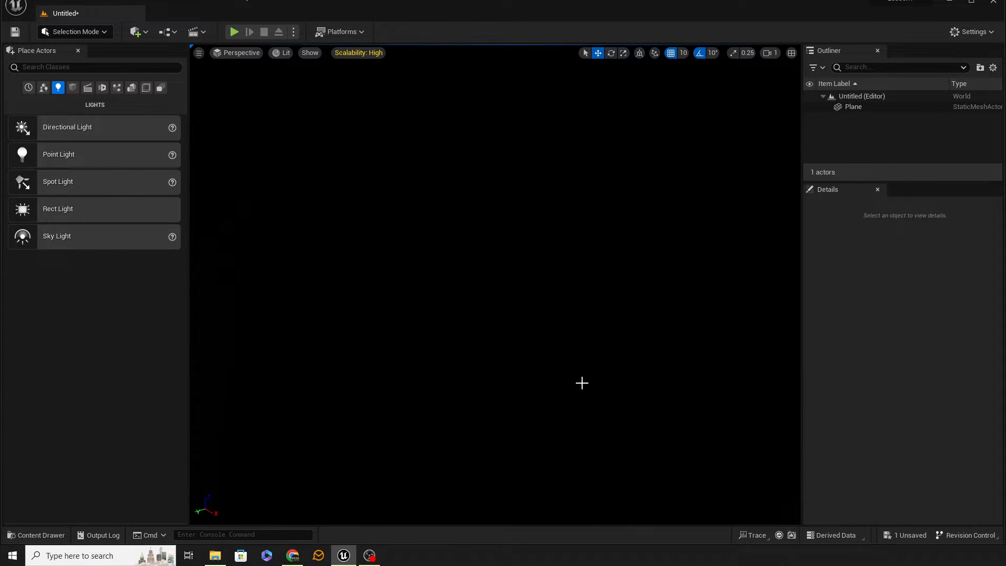
Switch the viewport to Unlit view mode and inspect the plane without lighting.
left_click(278, 54)
left_click(302, 91)
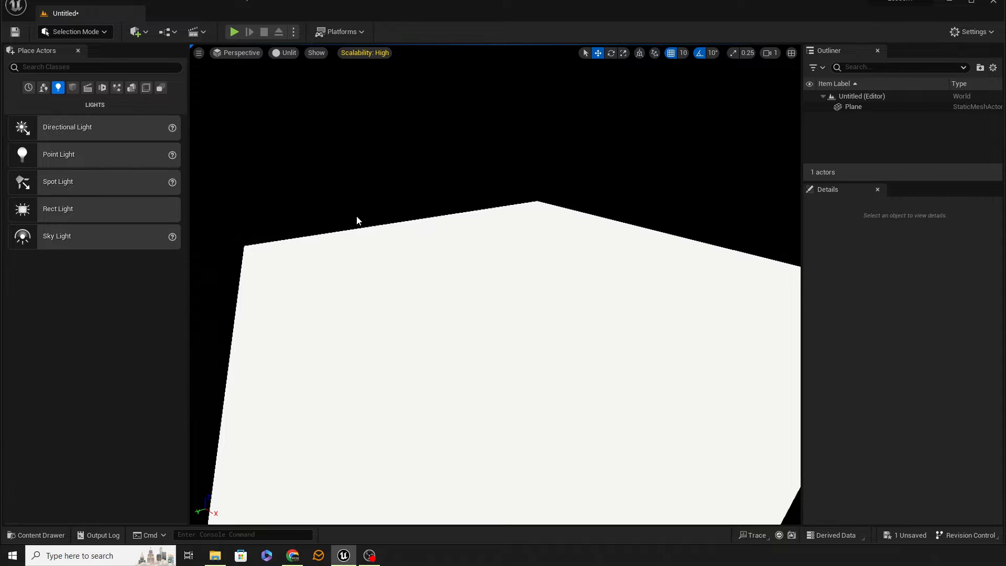
right_click_drag(451, 260, 384, 255)
key("d")
key("s")
key("q")
key("w")
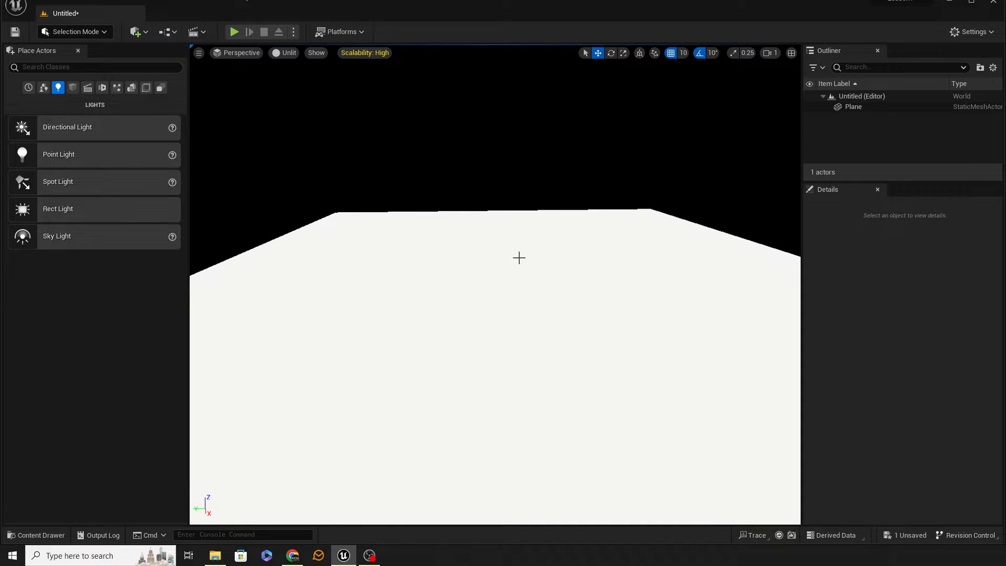
Use the Env. Light Mixer to create a sky light, atmospheric light, sky atmosphere, volumetric cloud and height fog.
left_click(99, 1)
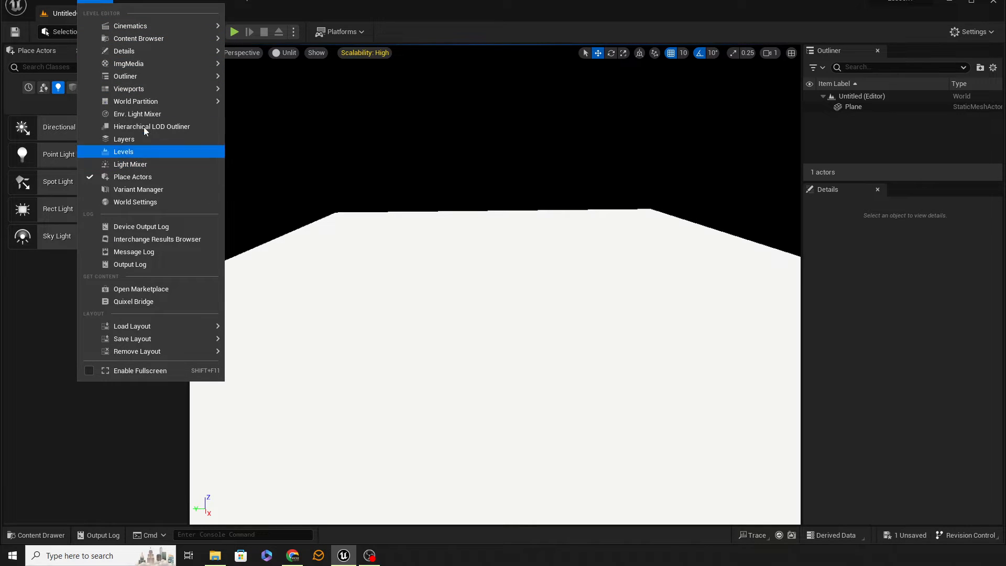
left_click(142, 113)
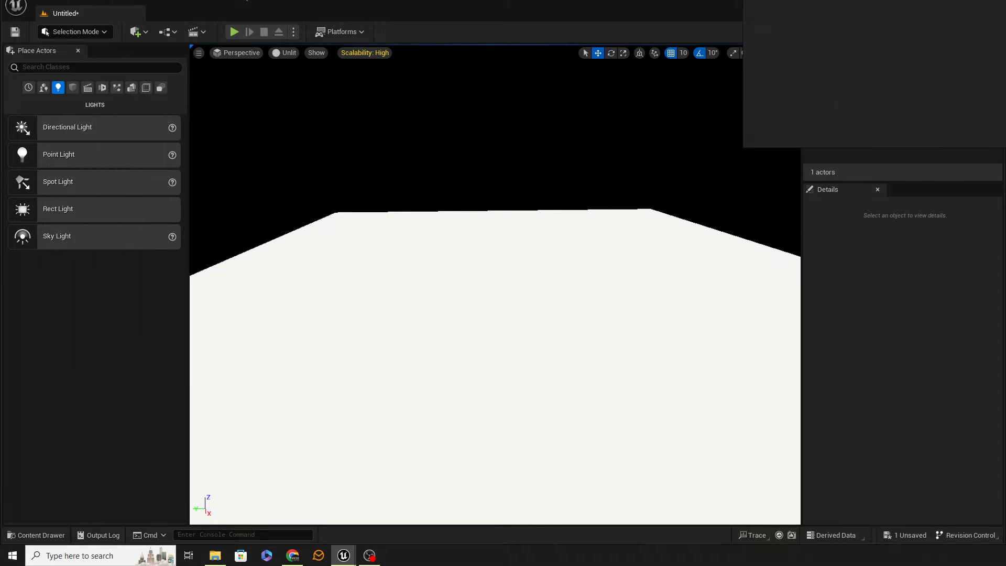
left_click_drag(888, 4, 355, 128)
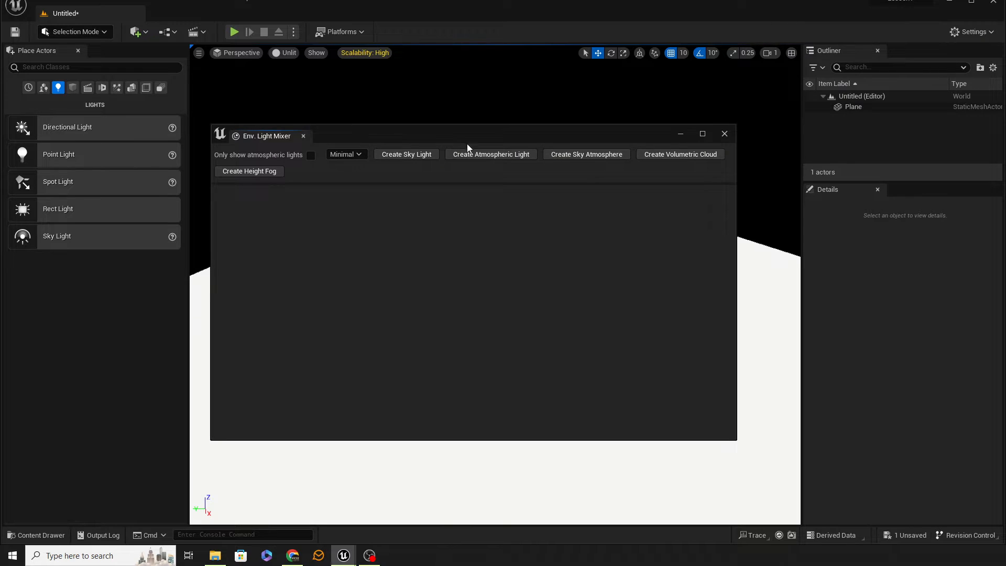
left_click(475, 155)
left_click(406, 155)
left_click(406, 155)
left_click(407, 155)
left_click(406, 155)
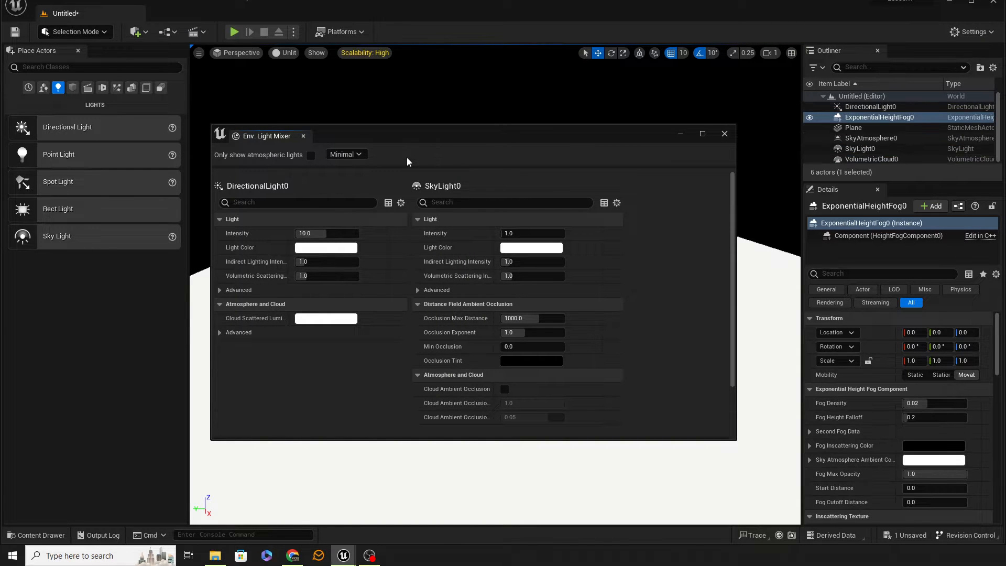
left_click(724, 134)
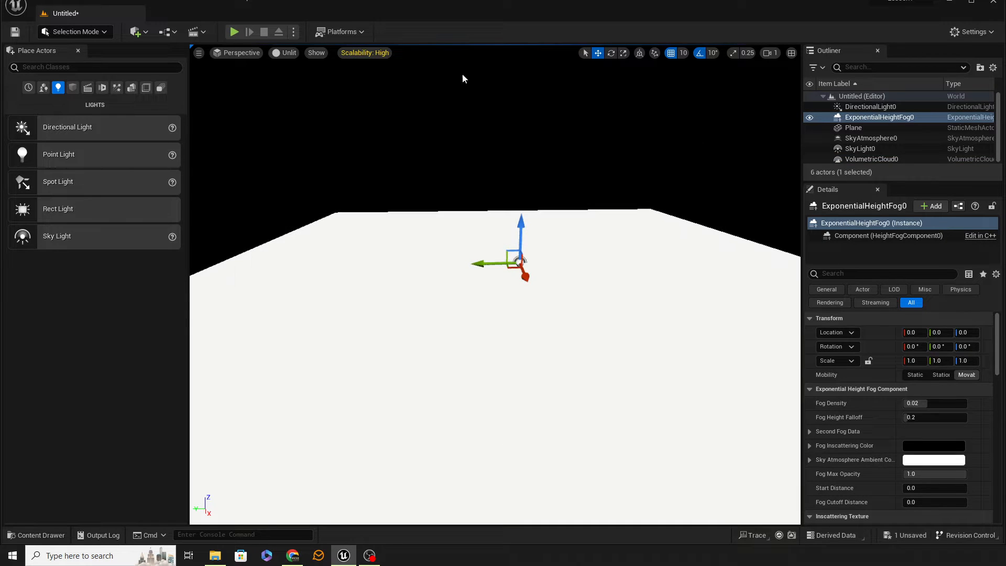
Return the viewport to Lit view mode and look over the sky and plane.
left_click(288, 56)
left_click(296, 80)
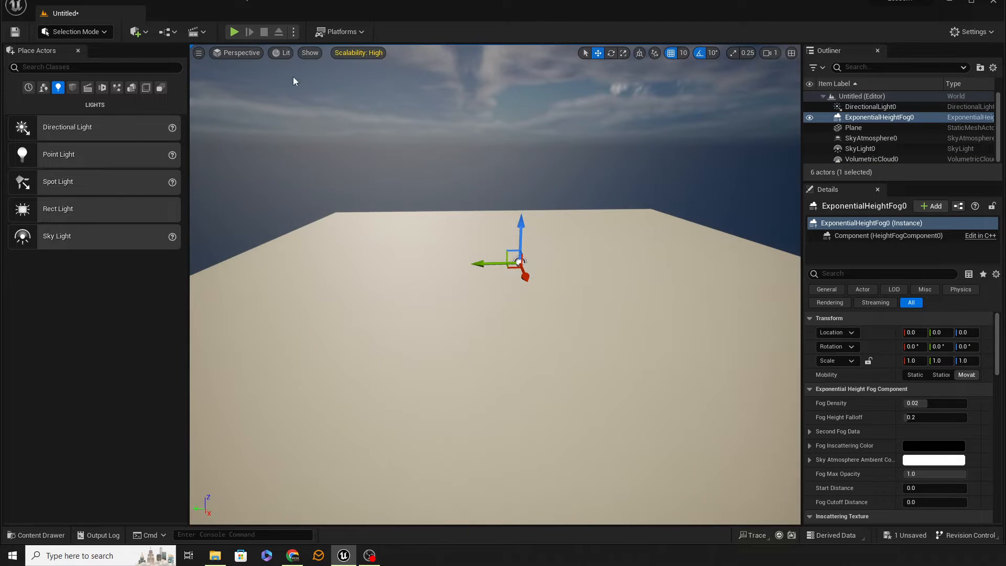
right_click_drag(526, 275, 613, 278)
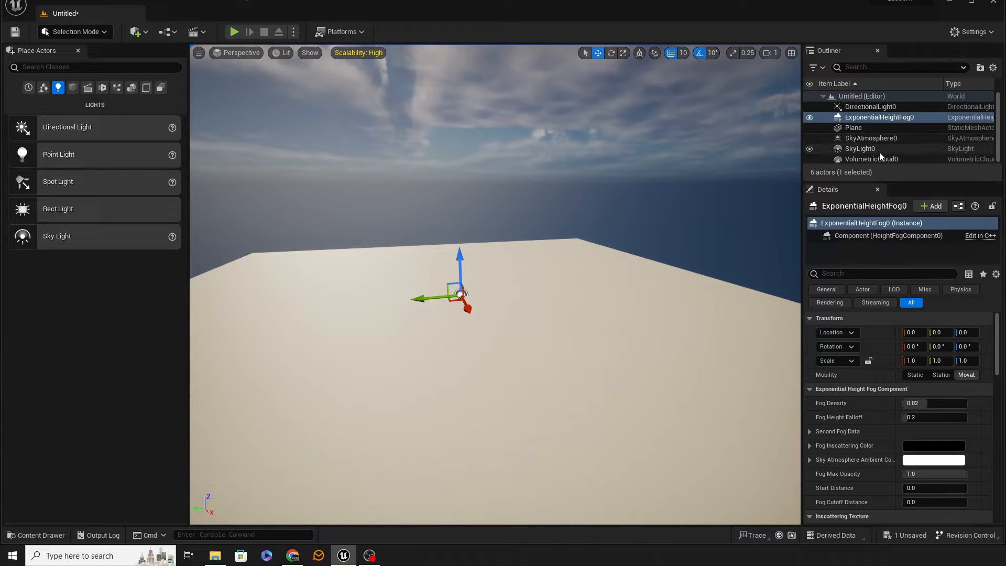
Delete the directional light, height fog, sky atmosphere, sky light and volumetric cloud, keeping only the plane.
left_click(870, 106)
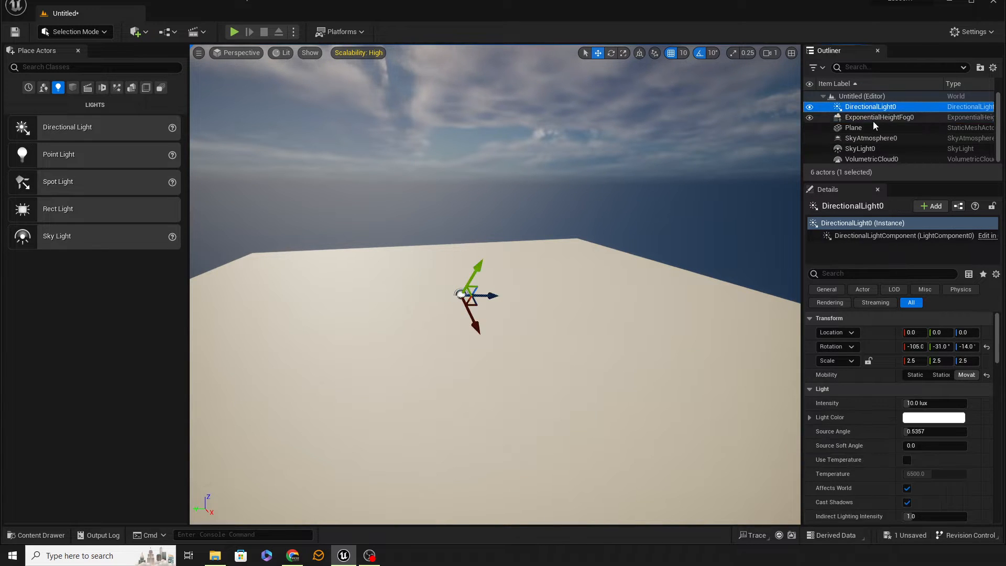
left_click(873, 117, "ctrl")
left_click(871, 140, "ctrl")
left_click(871, 149, "ctrl")
left_click(876, 158, "ctrl")
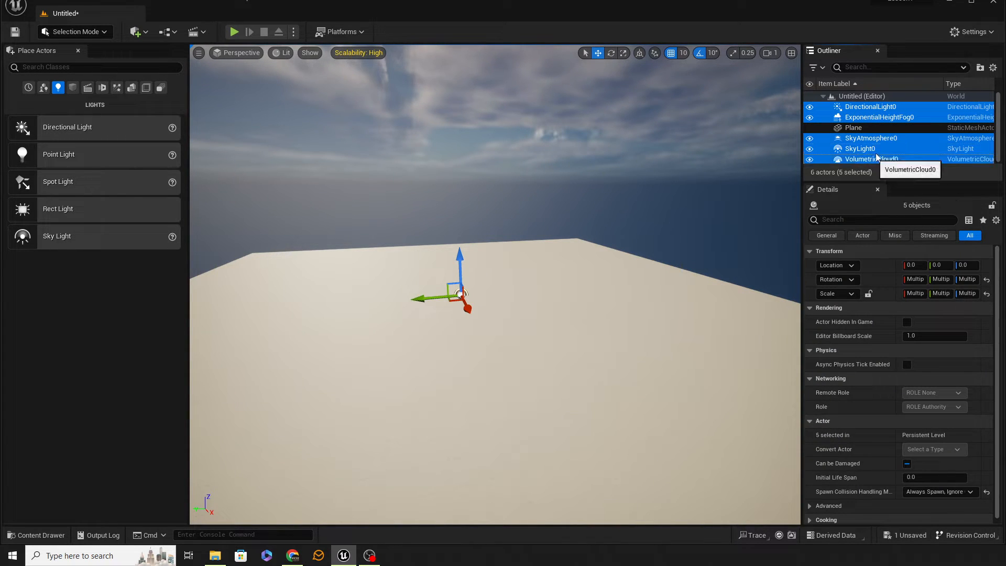
key("Delete")
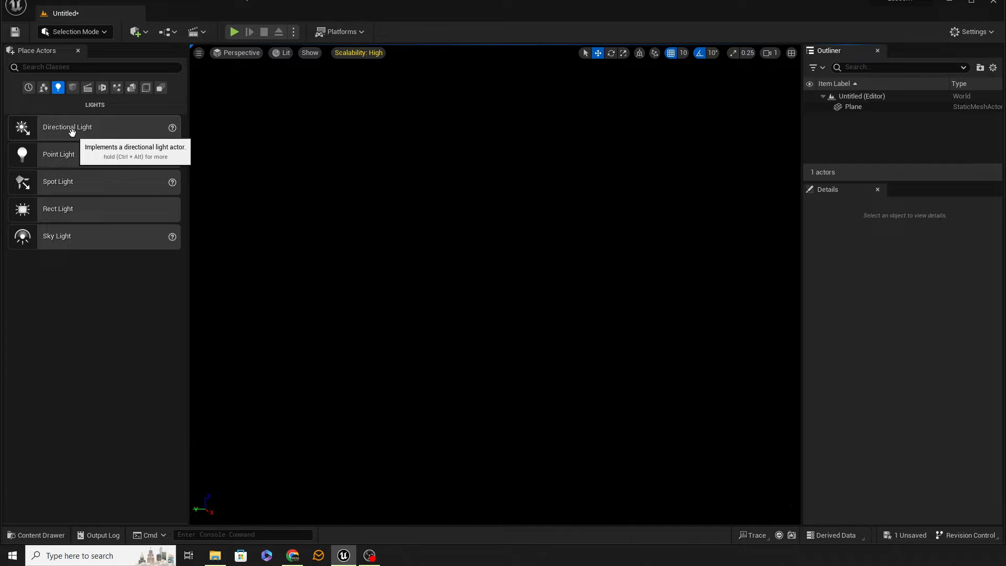
Add a Directional Light over the plane, raise it to a height of about 142, and try out its rotation.
left_click_drag(72, 131, 483, 340)
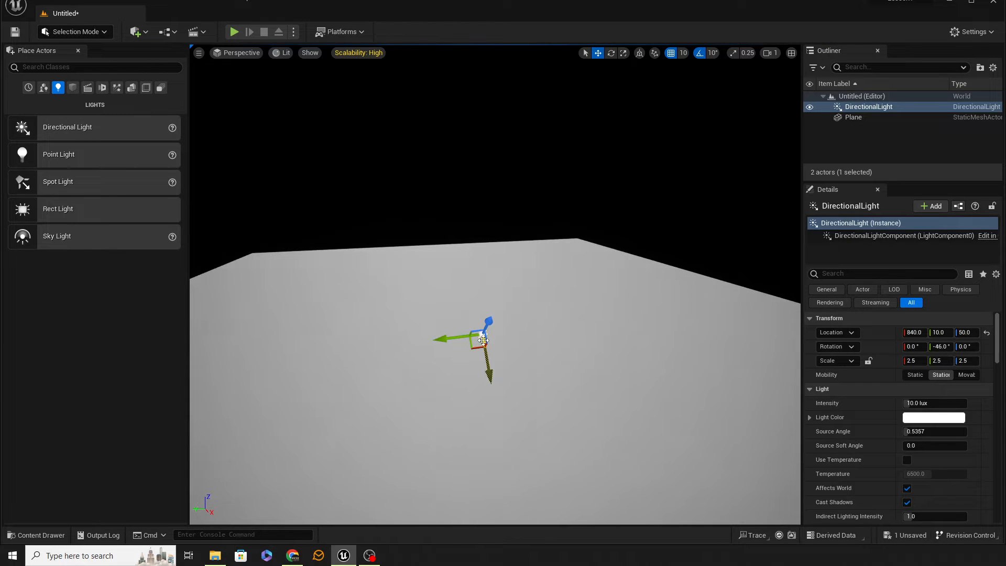
right_click_drag(500, 391, 518, 414)
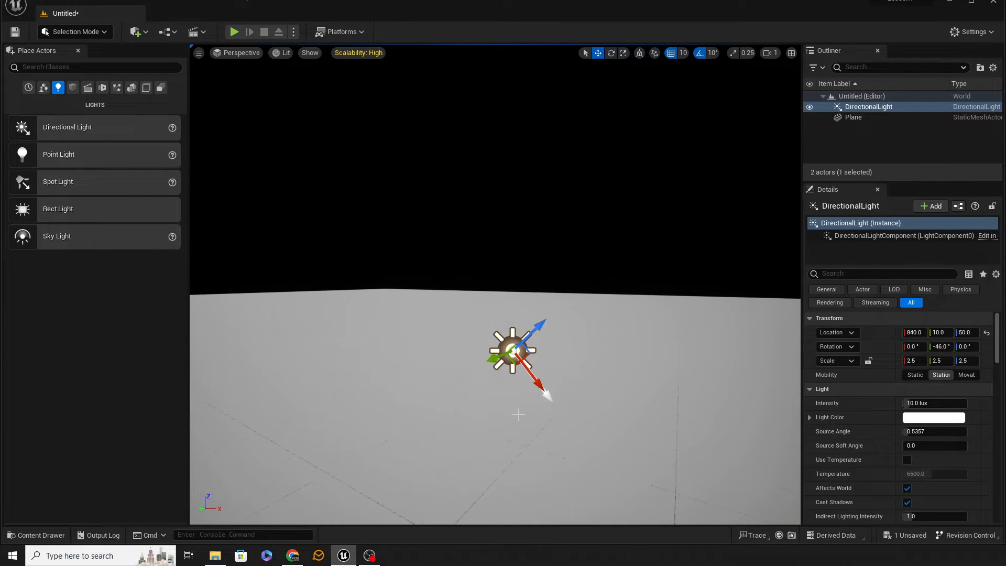
left_click_drag(531, 351, 251, 250)
key("e")
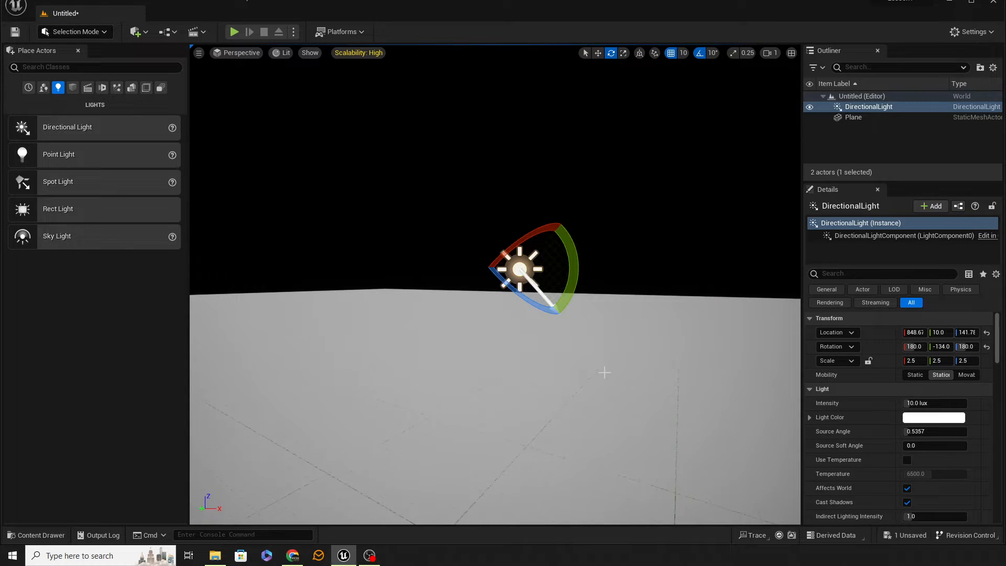
Place a Cube shape on the plane near the directional light.
left_click(72, 88)
left_click_drag(76, 127, 335, 379)
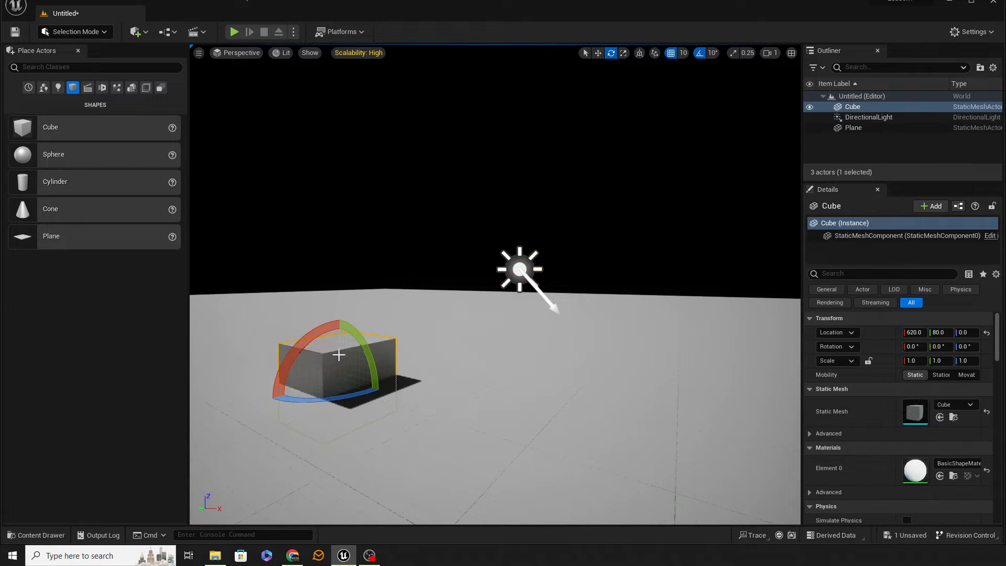
Tilt the directional light to a Y rotation of -124° and watch the cube's shading and shadow.
left_click(524, 266)
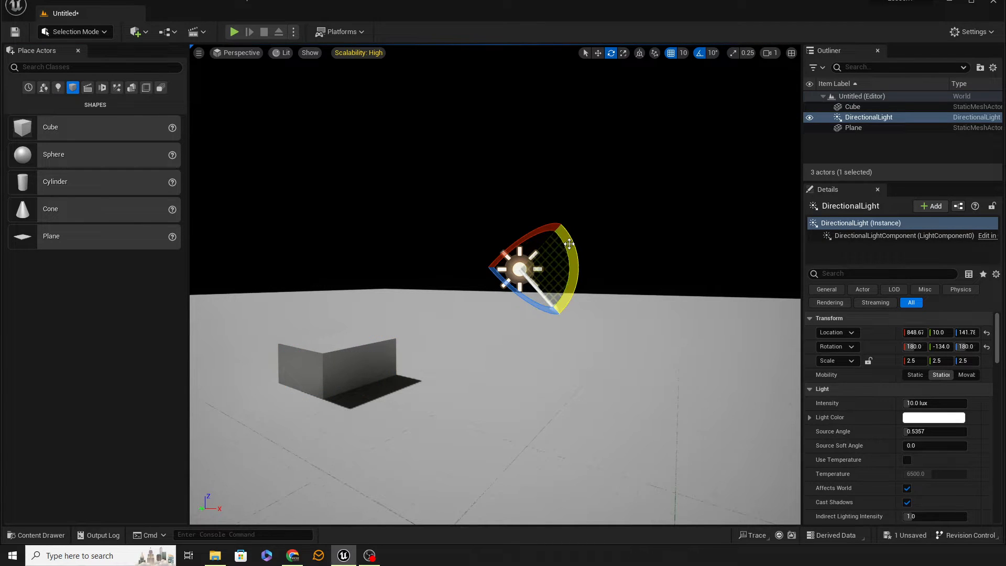
left_click_drag(563, 247, 460, 269)
right_click_drag(461, 278, 388, 262)
left_click_drag(775, 314, 717, 239)
Turn off rotation snapping and tilt the directional light freely to a Y rotation of about -147°.
left_click(700, 54)
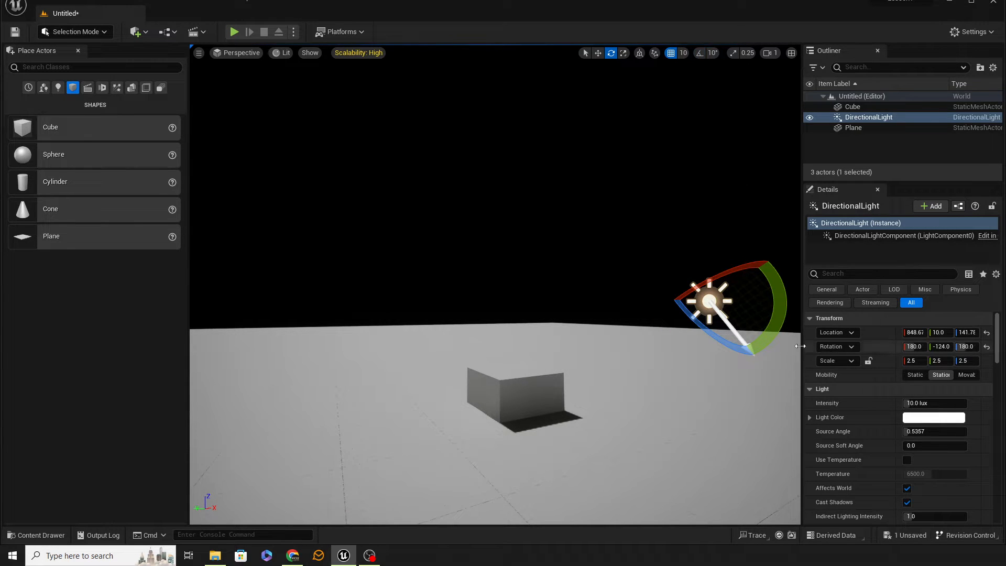
left_click_drag(776, 333, 779, 299)
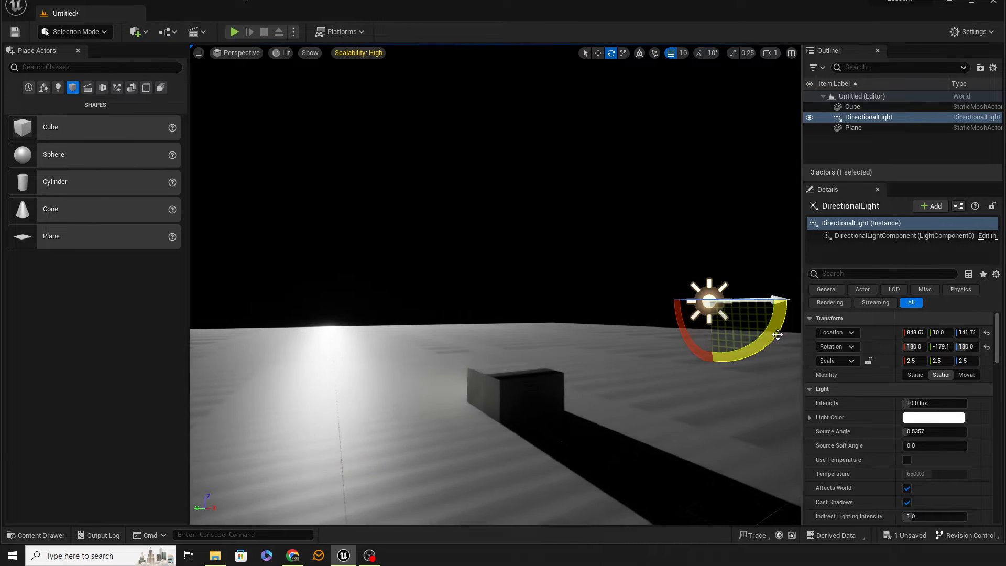
mouse_move(780, 345)
left_mouse_down()
mouse_move(777, 323)
mouse_move(774, 340)
left_mouse_up()
right_click_drag(681, 335, 591, 364)
key("d")
key("s")
key("a")
key("e")
key("d")
key("q")
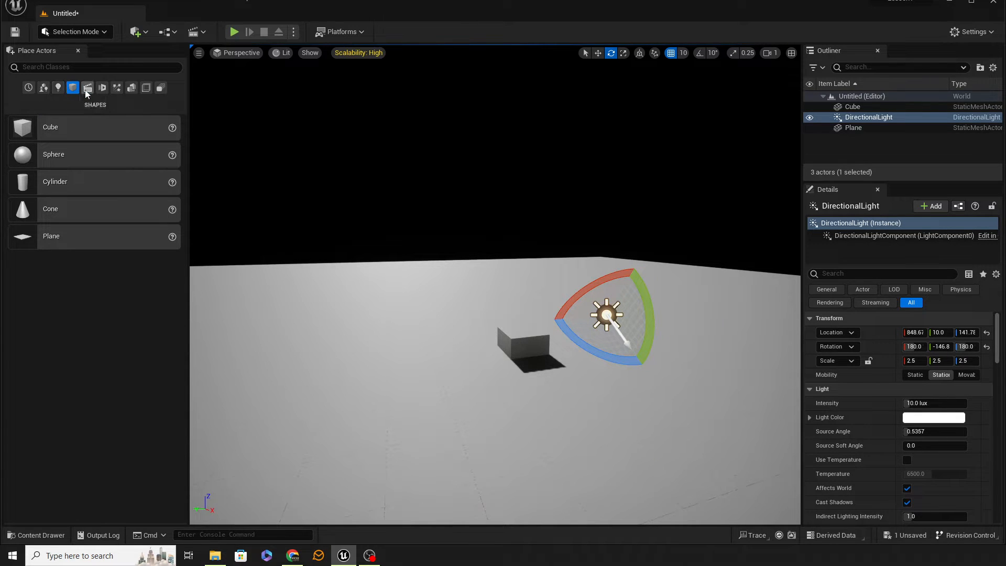
Add a Sky Atmosphere visual effect to the plane near the cube and look over the sky.
left_click(117, 88)
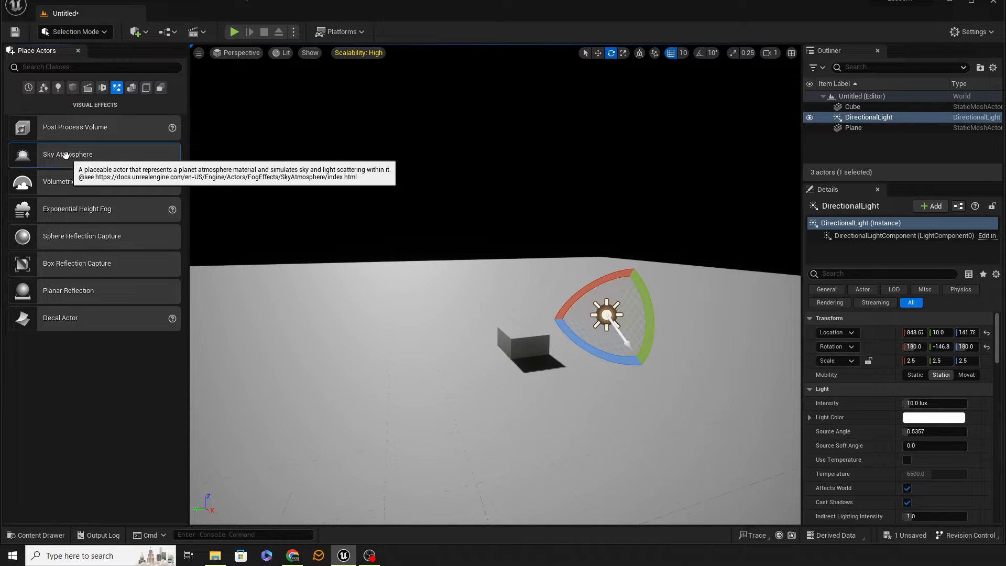
left_click_drag(65, 155, 382, 303)
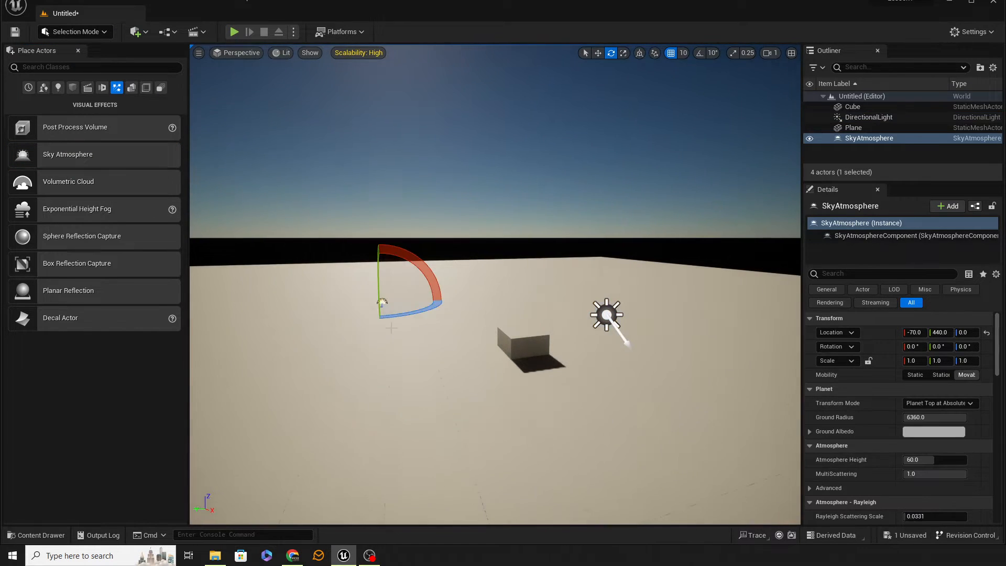
right_click_drag(390, 327, 872, 246)
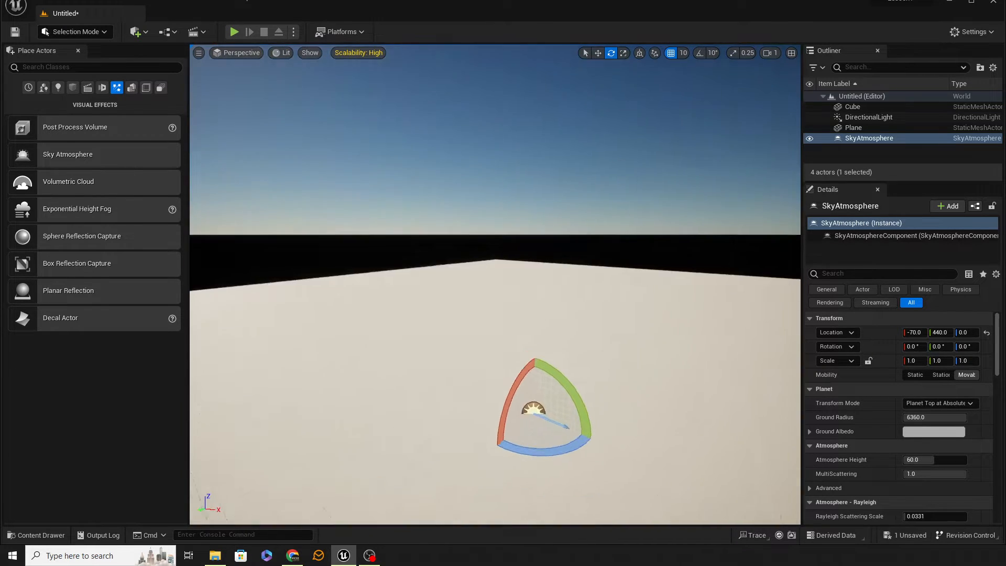
left_click_drag(495, 236, 571, 268)
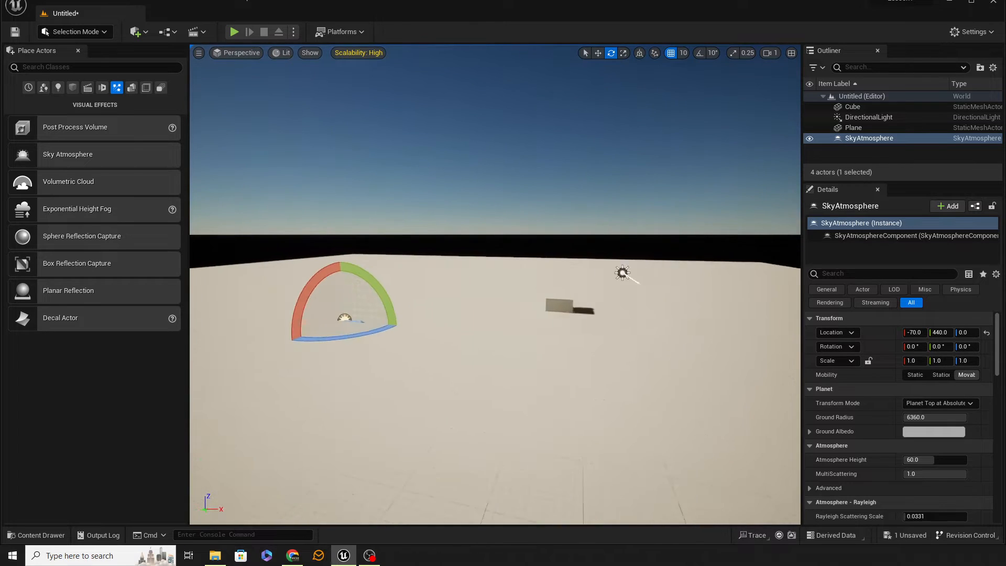
left_click_drag(455, 299, 470, 317)
Rotate the directional light to about 17°, -22°, 328° so the sun shifts across the sky.
left_click(567, 274)
key("d")
right_click_drag(567, 274, 376, 228)
key("w")
key("a")
key("s")
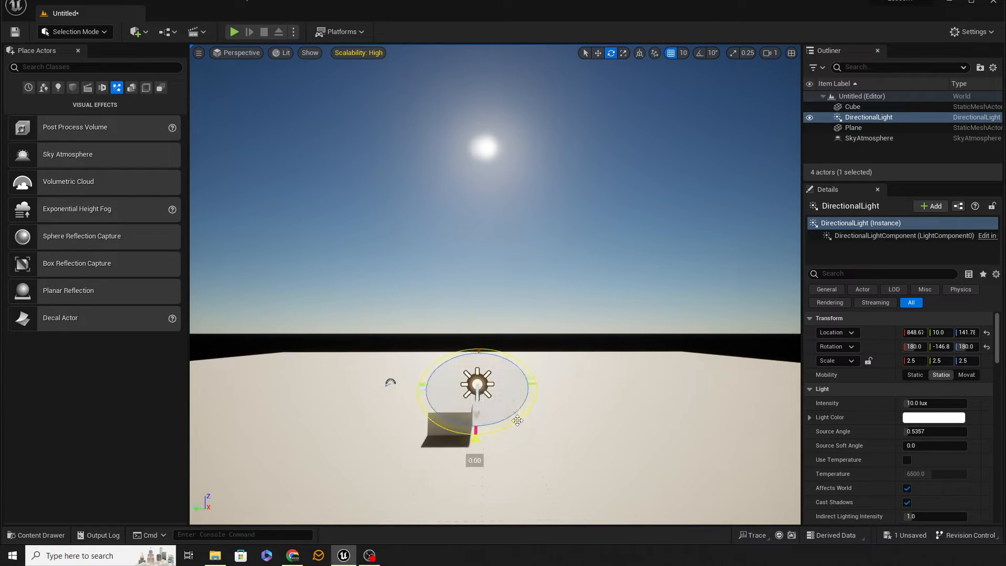
mouse_move(517, 420)
left_mouse_down()
mouse_move(495, 440)
mouse_move(388, 406)
mouse_move(532, 414)
mouse_move(474, 440)
mouse_move(471, 419)
mouse_move(512, 431)
left_mouse_up()
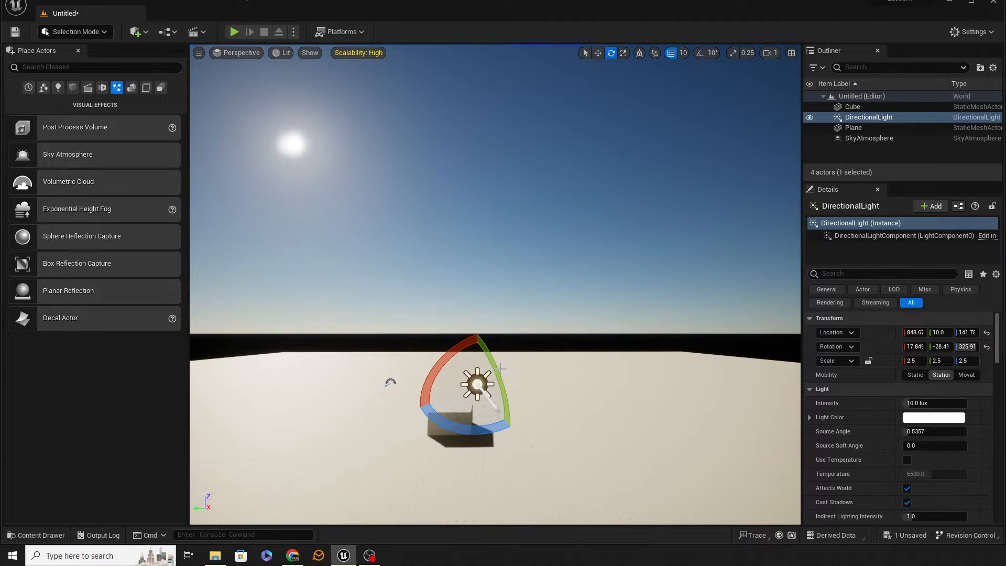
mouse_move(500, 368)
left_mouse_down()
mouse_move(510, 452)
mouse_move(479, 388)
mouse_move(464, 383)
mouse_move(495, 419)
mouse_move(492, 461)
mouse_move(512, 431)
mouse_move(505, 405)
mouse_move(513, 417)
mouse_move(511, 408)
mouse_move(513, 434)
mouse_move(496, 371)
left_mouse_up()
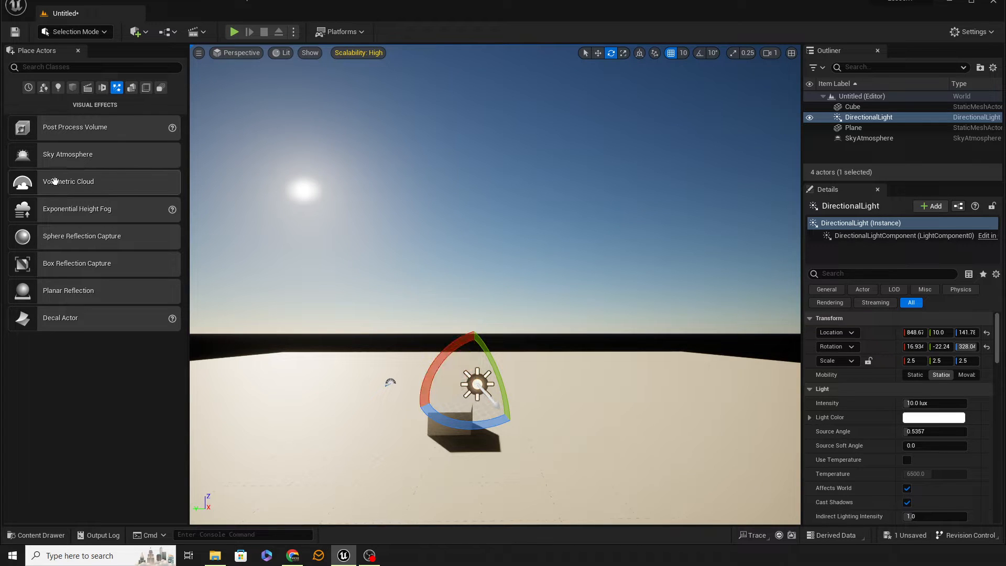
Add a Volumetric Cloud visual effect to the plane beside the cube.
left_click_drag(50, 187, 570, 421)
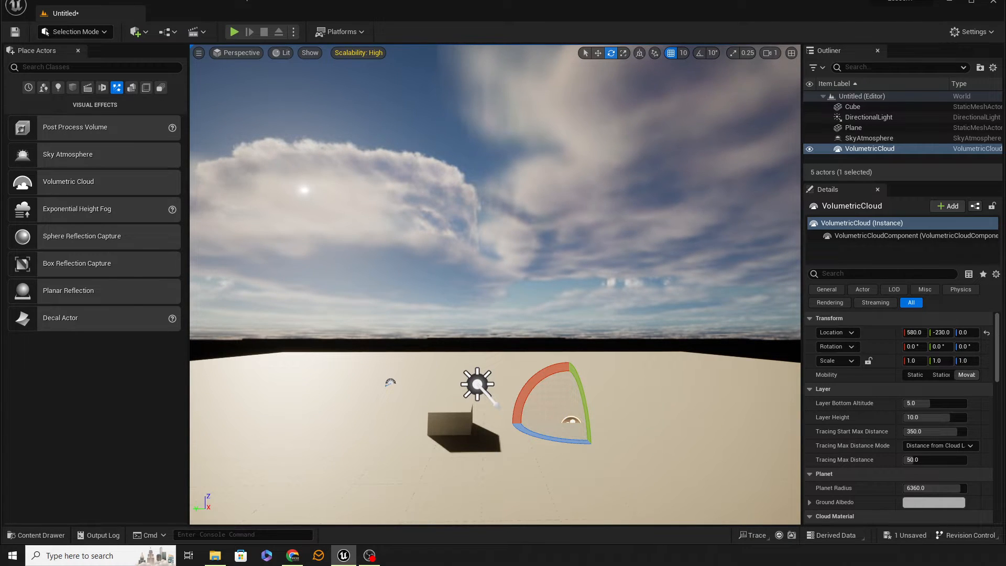
mouse_move(571, 421)
right_mouse_down()
mouse_move(461, 413)
mouse_move(524, 435)
mouse_move(675, 424)
mouse_move(629, 383)
mouse_move(665, 411)
mouse_move(534, 427)
mouse_move(582, 428)
mouse_move(553, 419)
right_mouse_up()
Rotate the directional light to about 4°, -27°, 358° to move the sun behind the clouds.
left_click(570, 317)
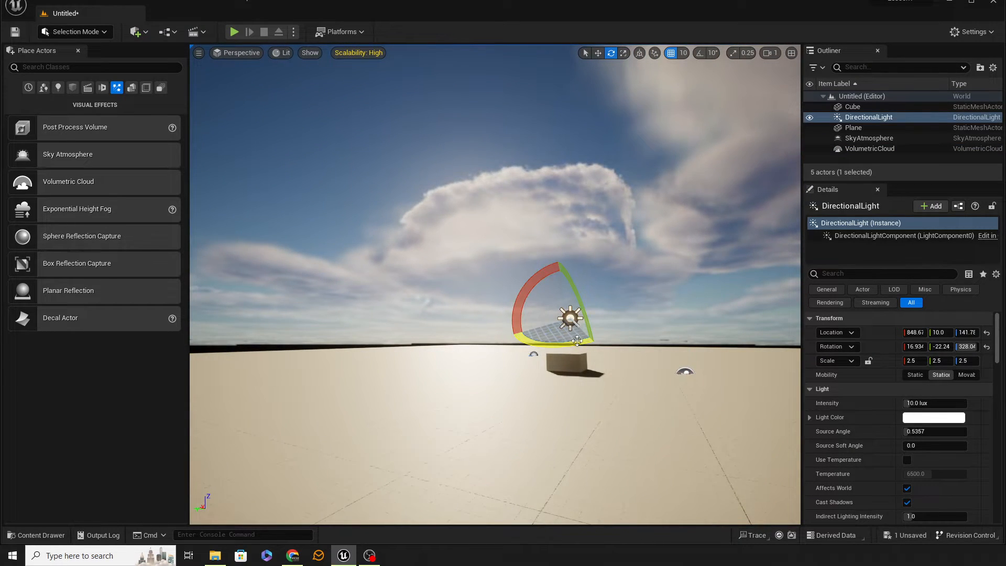
mouse_move(571, 341)
left_mouse_down()
mouse_move(623, 344)
mouse_move(570, 341)
left_mouse_up()
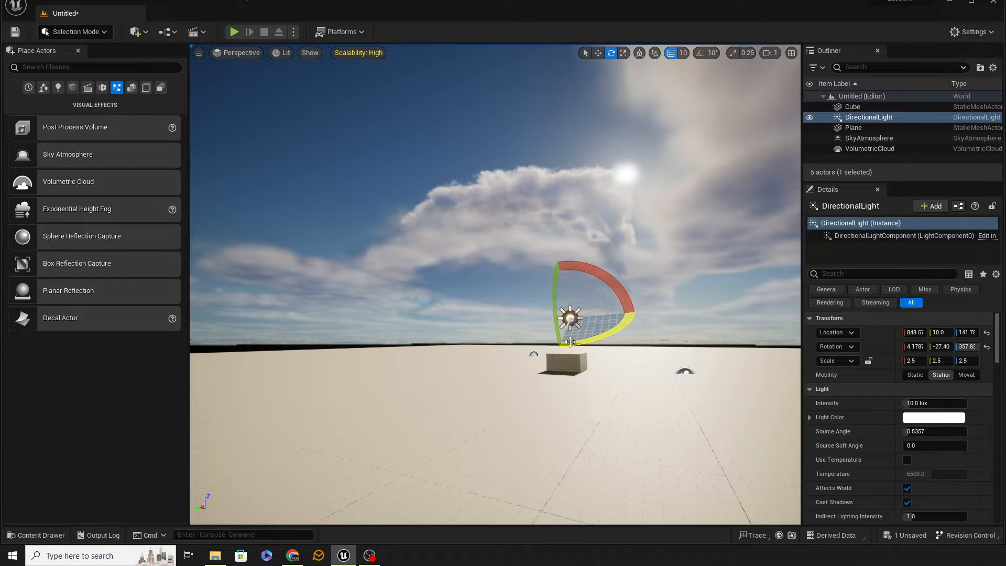
right_click_drag(570, 341, 649, 351)
key("a")
key("s")
key("e")
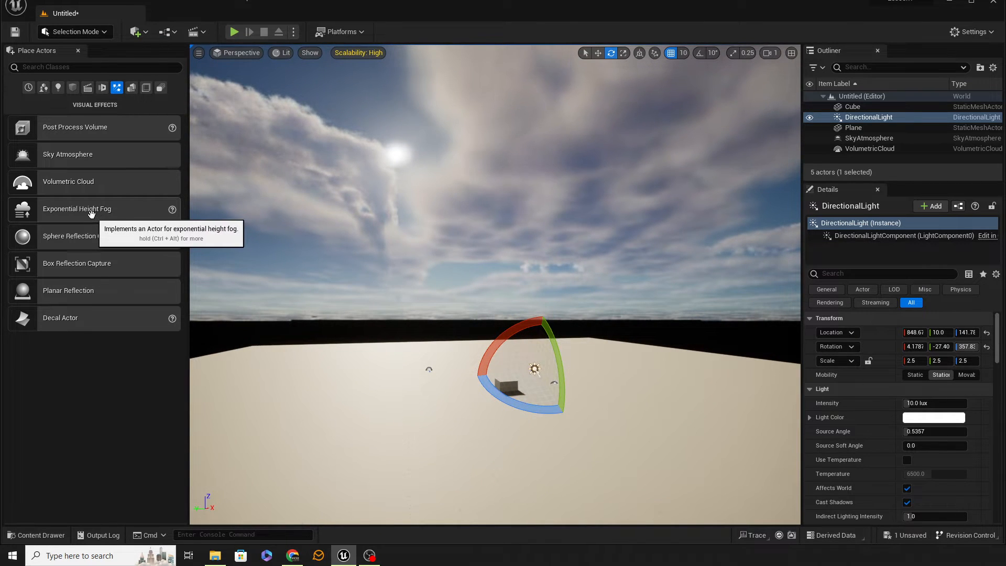
Add an Exponential Height Fog to the plane and look over the horizon.
left_click_drag(91, 212, 319, 406)
right_click_drag(361, 428, 385, 419)
key("d")
key("q")
key("w")
key("e")
key("a")
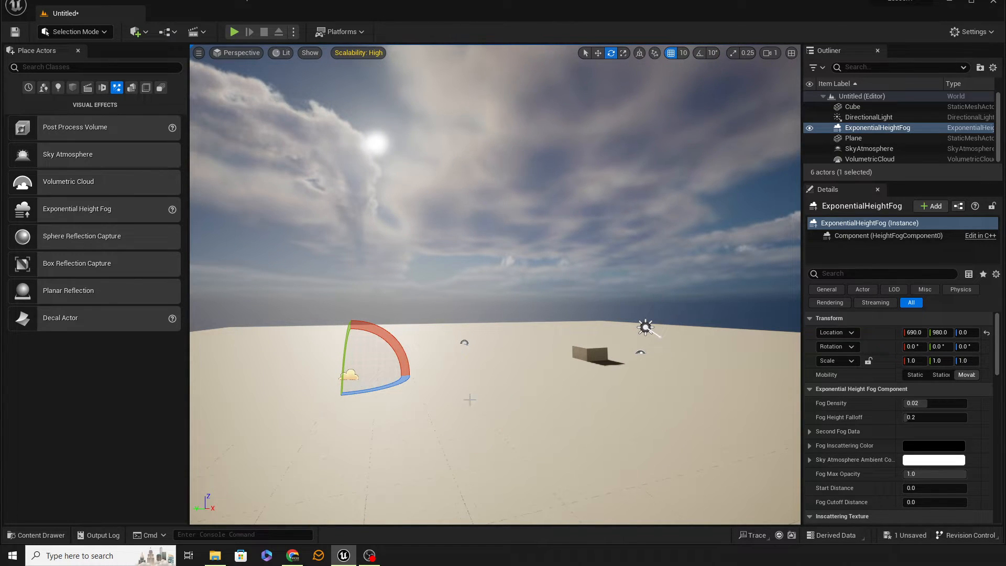
Set the location of the directional light, height fog, sky atmosphere and volumetric cloud together to 0, 0, 0.
left_click(879, 117)
left_click(887, 129, "ctrl")
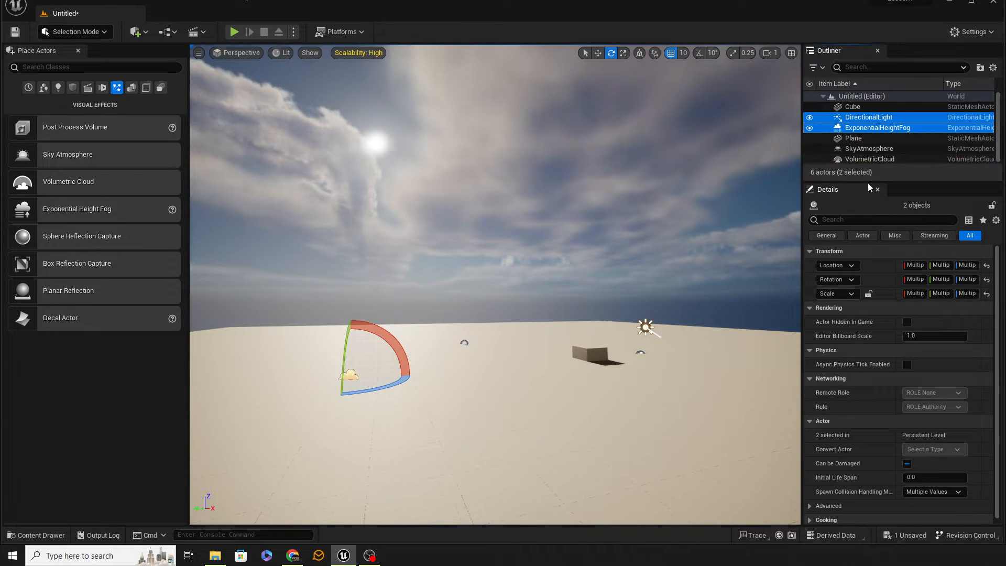
left_click(881, 150, "ctrl")
left_click(883, 159, "ctrl")
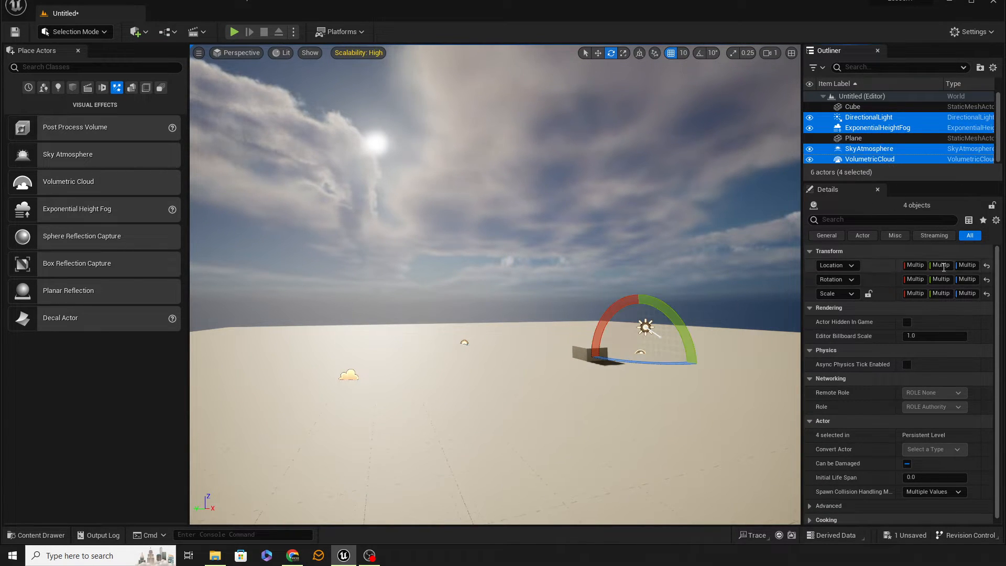
left_click(913, 265)
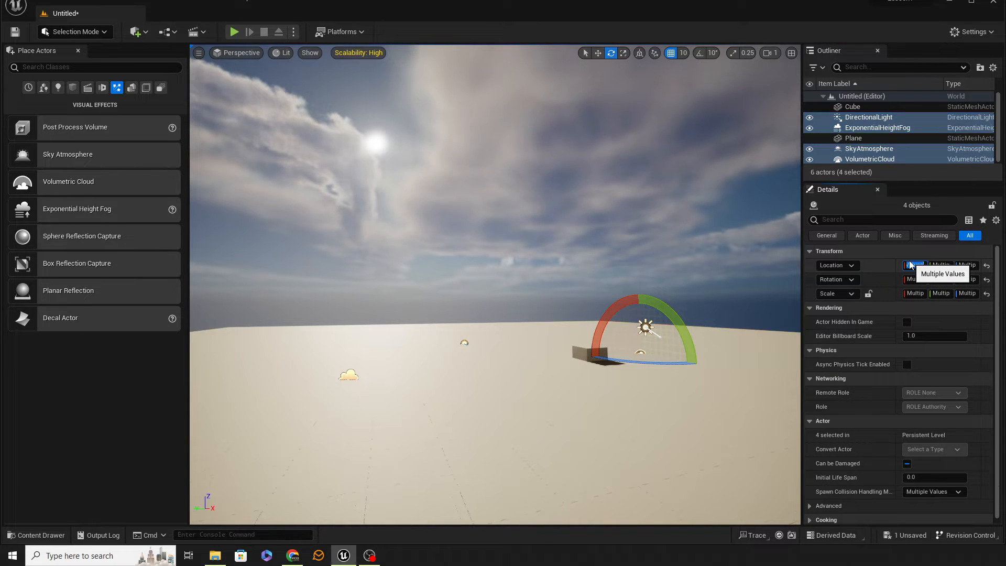
type("0")
key("Tab")
type("0")
key("Tab")
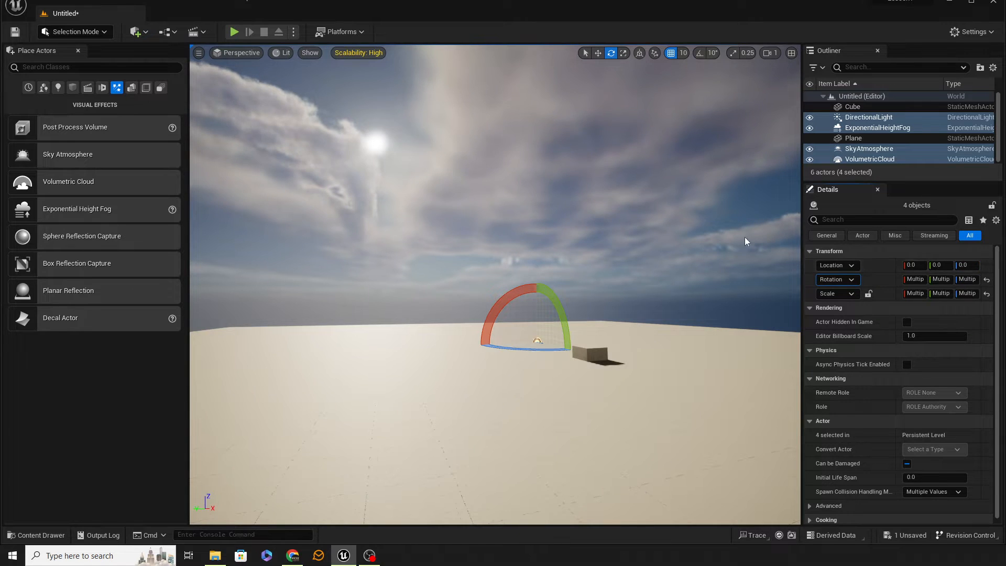
Raise the cube above the plane to a Z location of 200.
right_click_drag(603, 235, 597, 329)
key("d")
key("a")
key("e")
key("w")
key("s")
left_click(633, 324)
key("d")
key("q")
key("a")
key("e")
key("e")
right_click_drag(725, 292, 710, 294)
key("d")
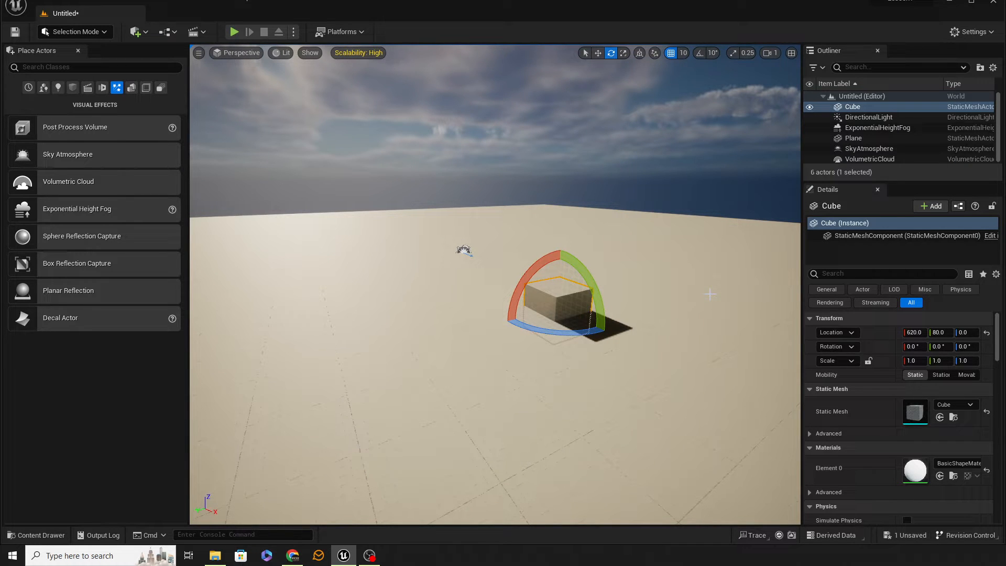
right_click_drag(618, 309, 609, 295)
key("s")
key("w")
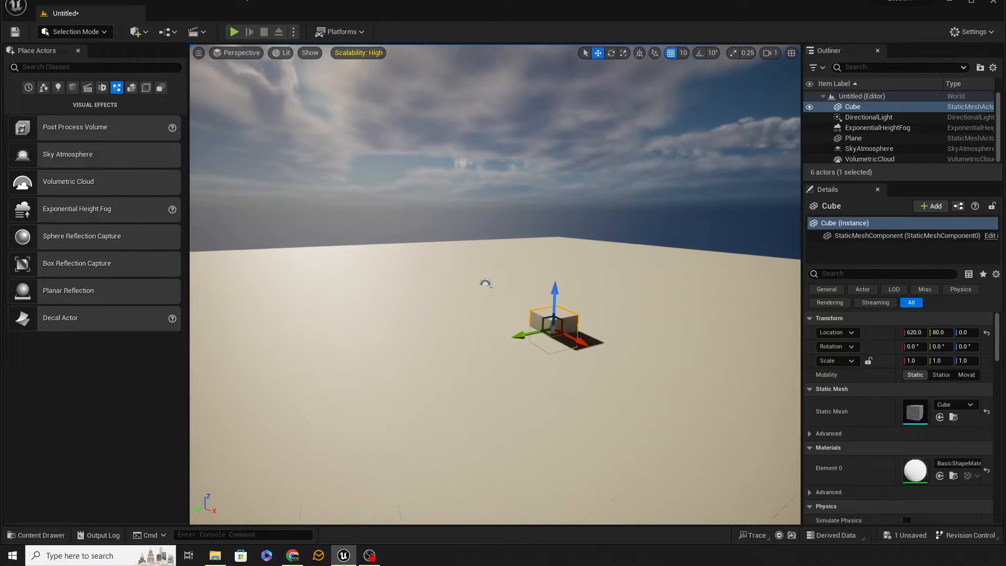
left_click_drag(552, 294, 560, 224)
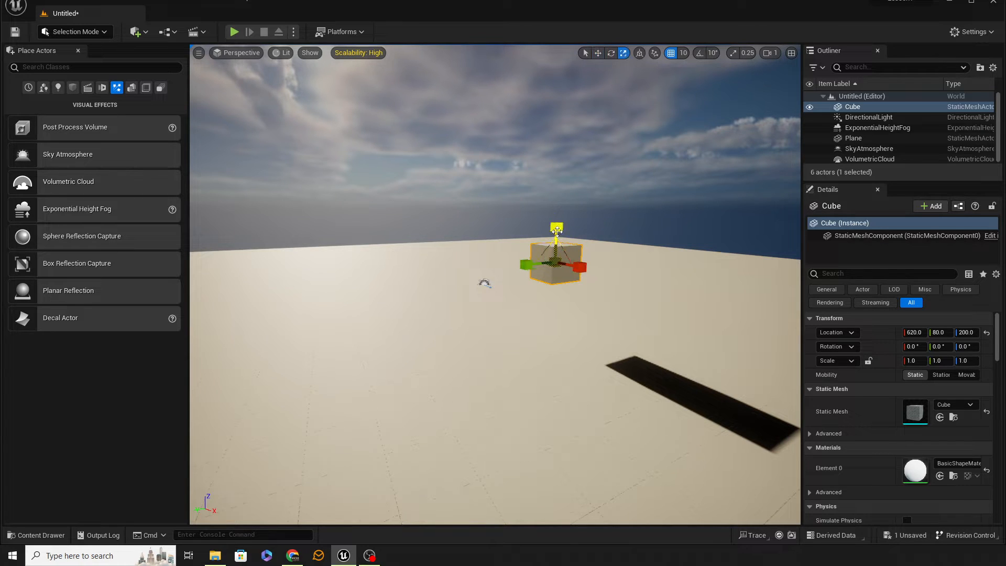
Stretch the cube into a tall pillar with a Z scale of about 5.75 and raise it to a Z location of 280.
key("r")
left_click_drag(558, 229, 558, 157)
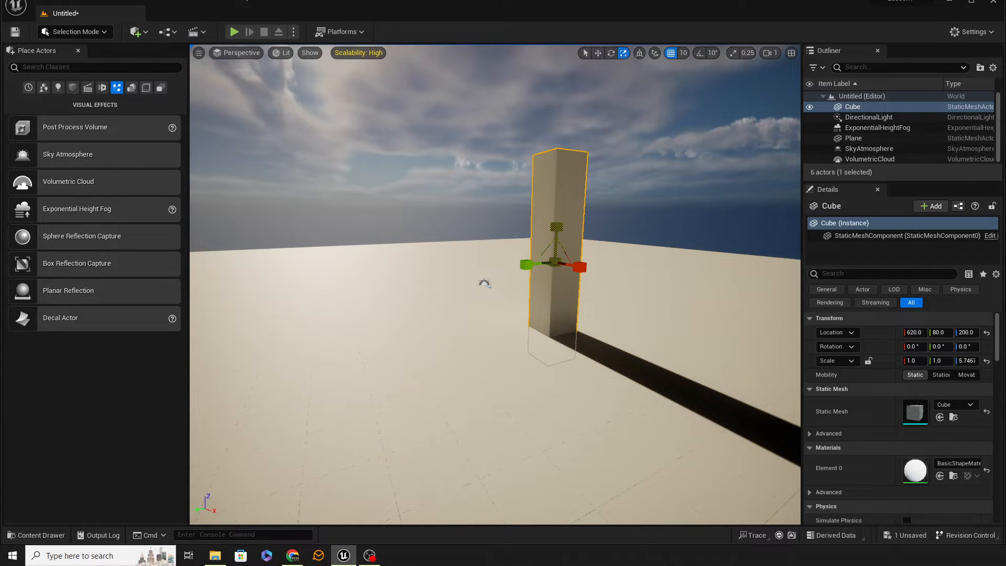
key("w")
left_click_drag(560, 224, 567, 194)
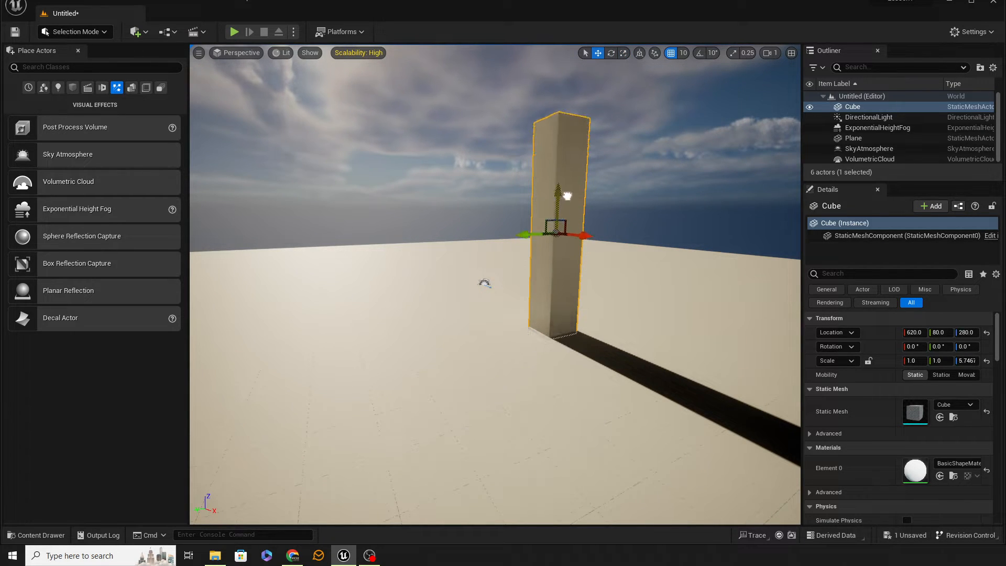
Set the position snap size to 100 and duplicate the pillar along X at 300-unit spacing to form a row of five.
right_click_drag(567, 216, 626, 209)
key("s")
left_click(682, 54)
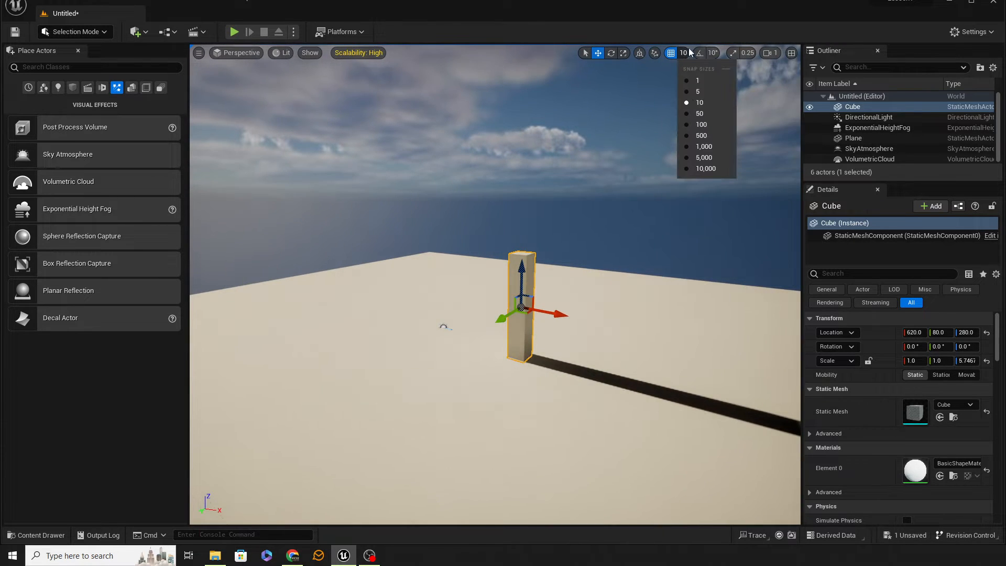
left_click(704, 124)
left_click_drag(556, 313, 751, 351, "alt")
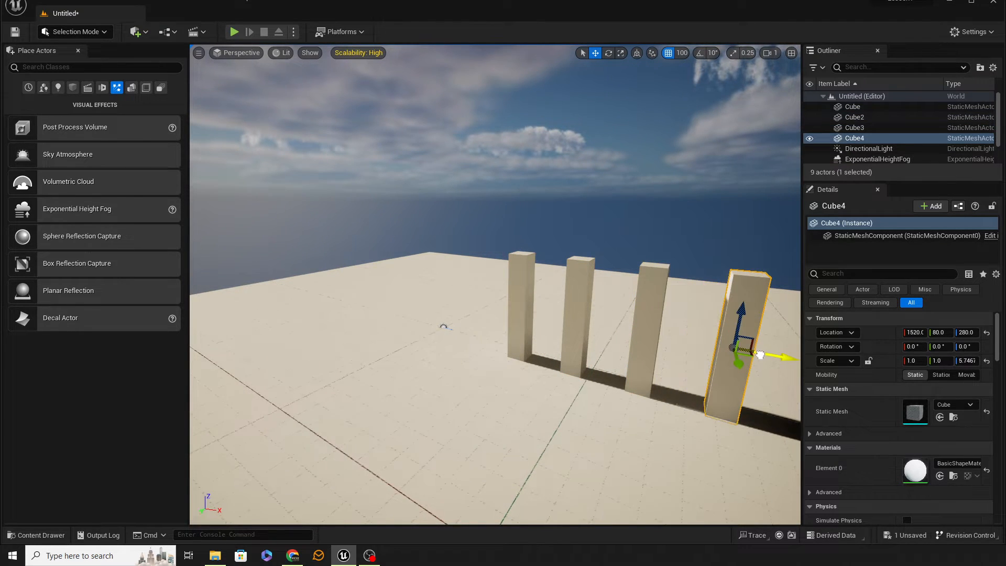
key("f")
left_click_drag(556, 297, 628, 310, "alt")
right_click_drag(528, 214, 414, 225)
key("d")
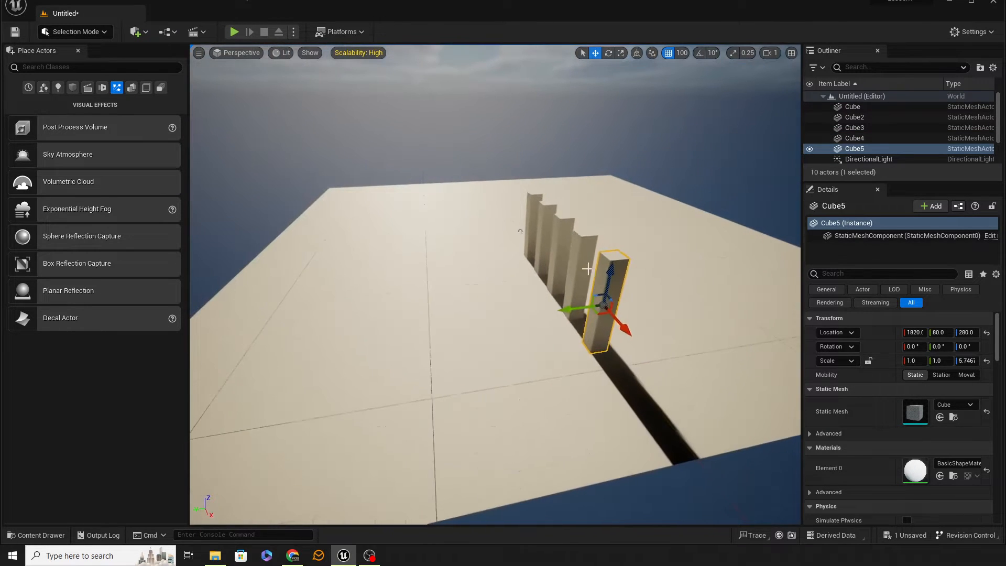
Select all five pillars and duplicate the row to a Y location of 680, forming a parallel second row.
left_click(542, 211, "ctrl")
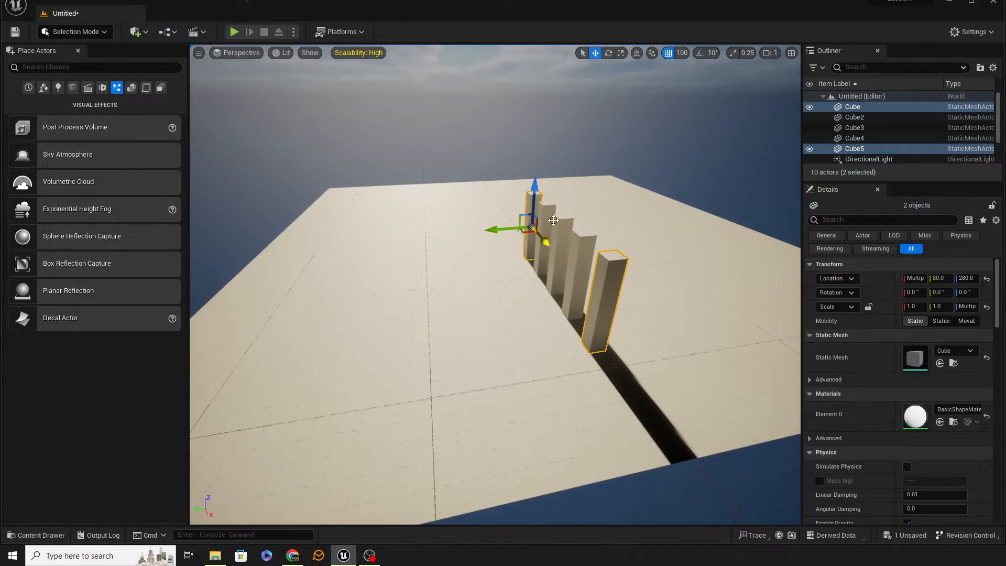
left_click(547, 230, "ctrl")
left_click(563, 248, "ctrl")
left_click(579, 270, "ctrl")
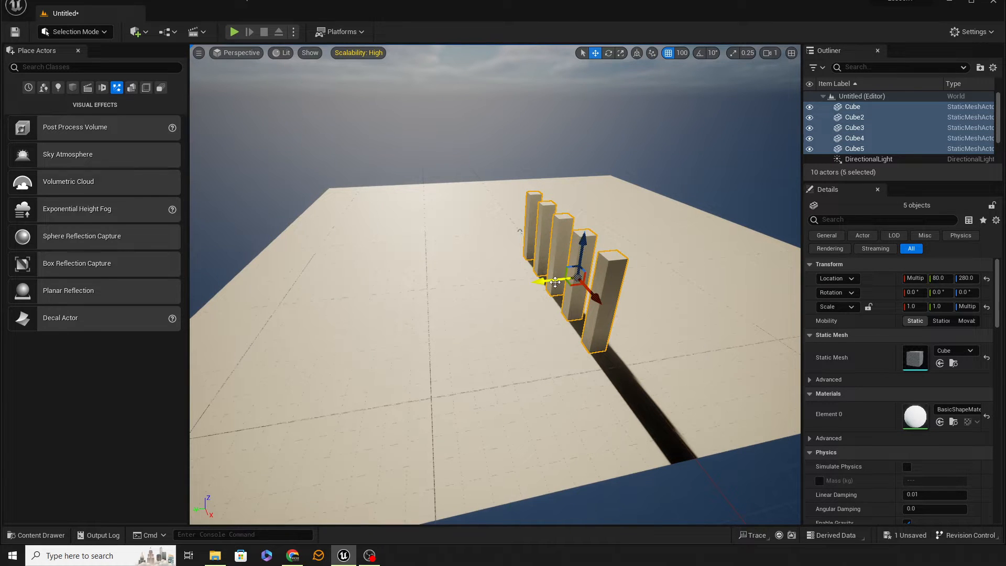
left_click_drag(555, 281, 477, 297, "alt")
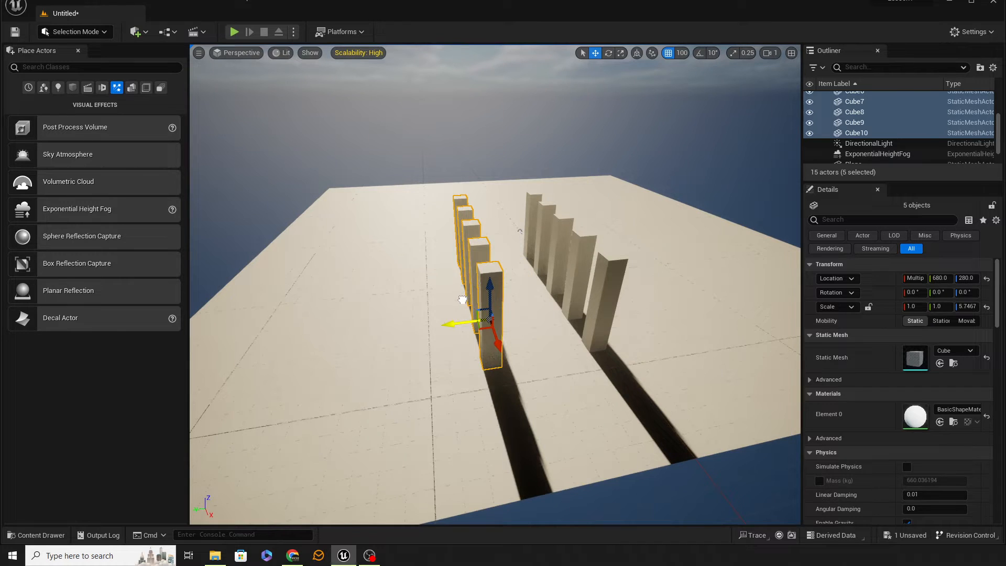
key("w")
mouse_move(543, 338)
right_mouse_down()
mouse_move(542, 327)
mouse_move(524, 338)
right_mouse_up()
key("d")
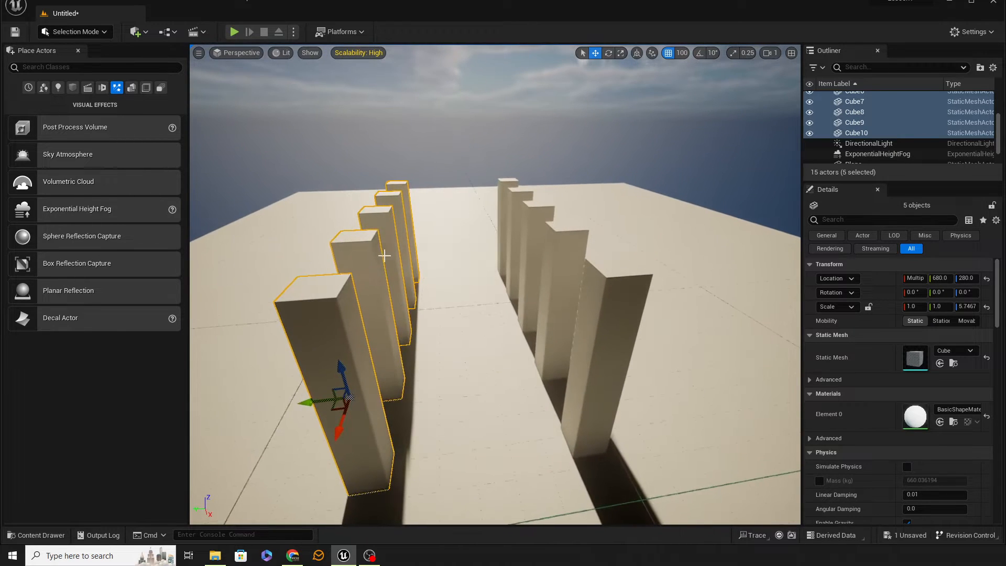
Turn rotation snapping back on and make a copy of the second row's middle pillar rotated -90° about X.
left_click(392, 252)
key("e")
left_click_drag(401, 235, 446, 275, "alt")
key("ctrl+z")
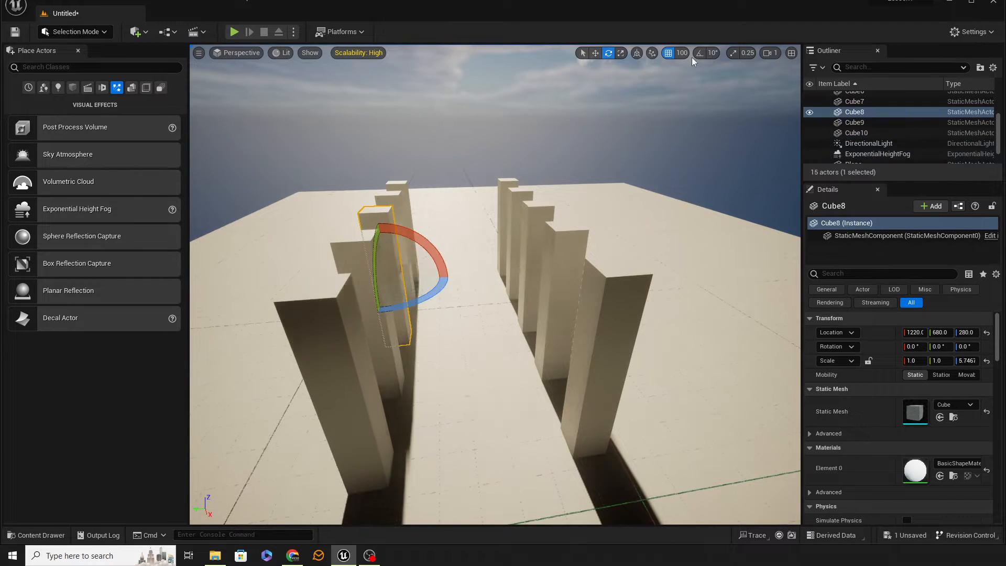
left_click(700, 53)
left_click_drag(422, 248, 461, 277, "alt")
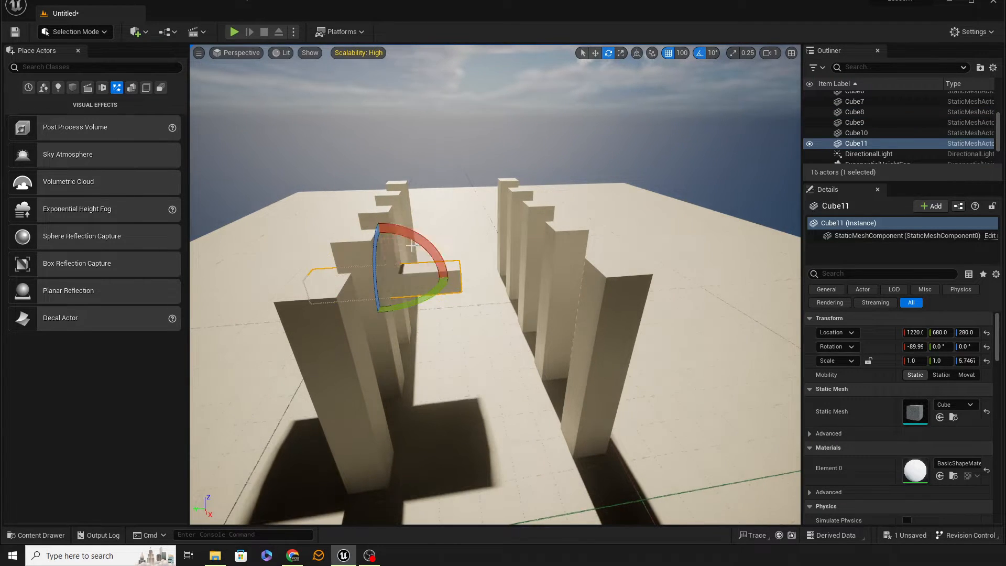
Move the horizontal copy to Y 380 and Z 580 so it bridges the middle pillars as a beam.
key("w")
left_click_drag(399, 271, 480, 197)
right_click_drag(440, 197, 580, 251)
key("a")
key("s")
key("a")
key("e")
key("d")
key("w")
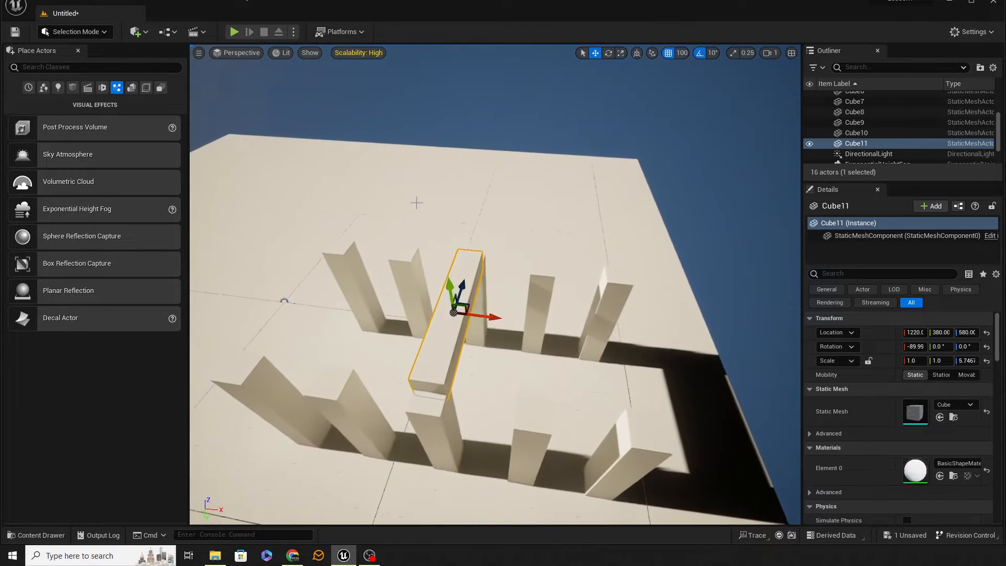
Scale the beam to about 13.33 in X and 7.91 in Z so it forms a roof over both pillar rows.
key("space")
key("space")
left_click_drag(484, 318, 623, 318)
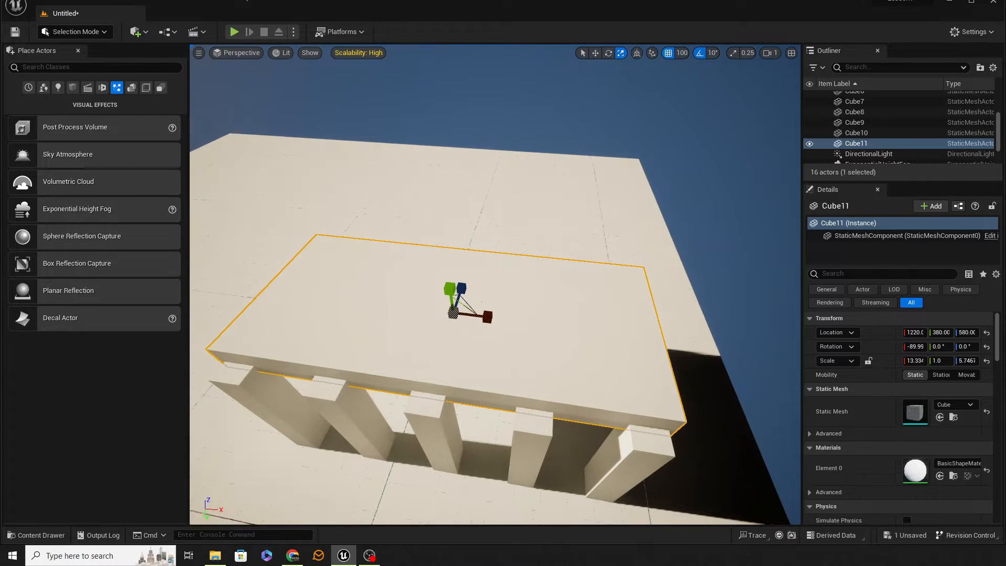
key("d")
right_click_drag(492, 170, 427, 167)
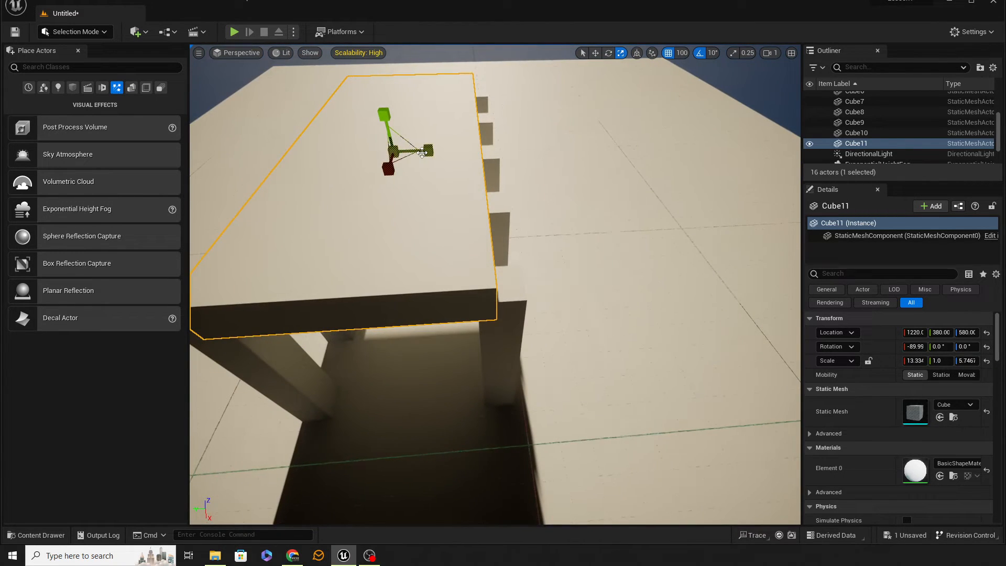
left_click_drag(428, 151, 483, 153)
key("a")
right_click_drag(483, 155, 408, 95)
Select the directional light and, in world space, move it to X 1300, Y 400 between the pillar rows.
key("s")
key("q")
key("d")
key("a")
key("d")
key("w")
right_click_drag(438, 205, 440, 207)
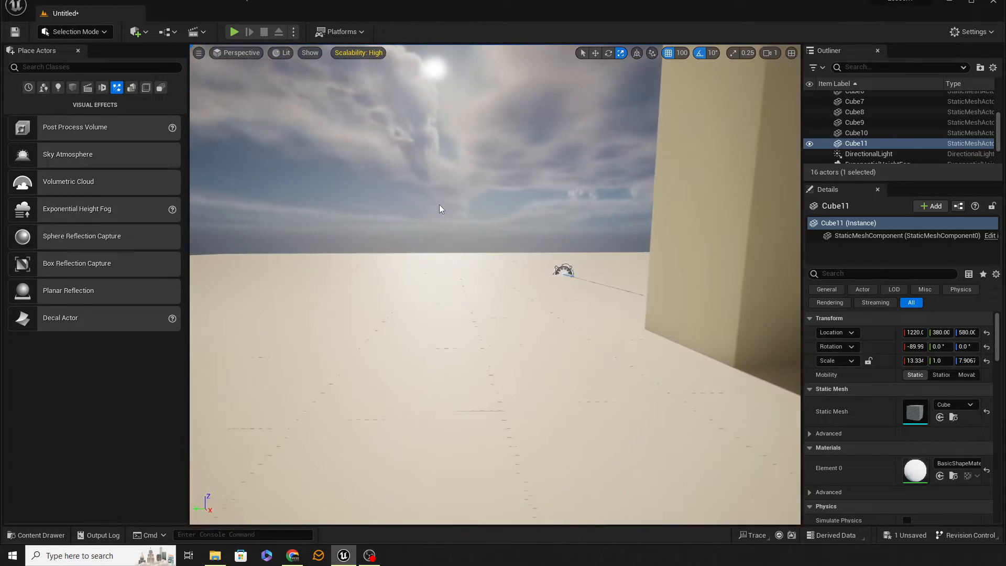
left_click(862, 155)
key("s")
right_click_drag(450, 273, 456, 283)
key("e")
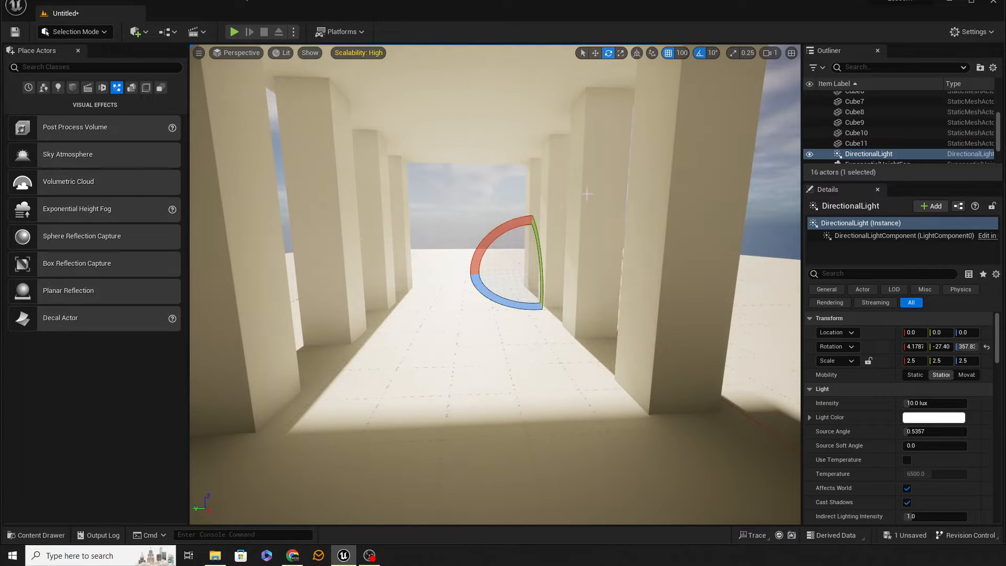
left_click(637, 54)
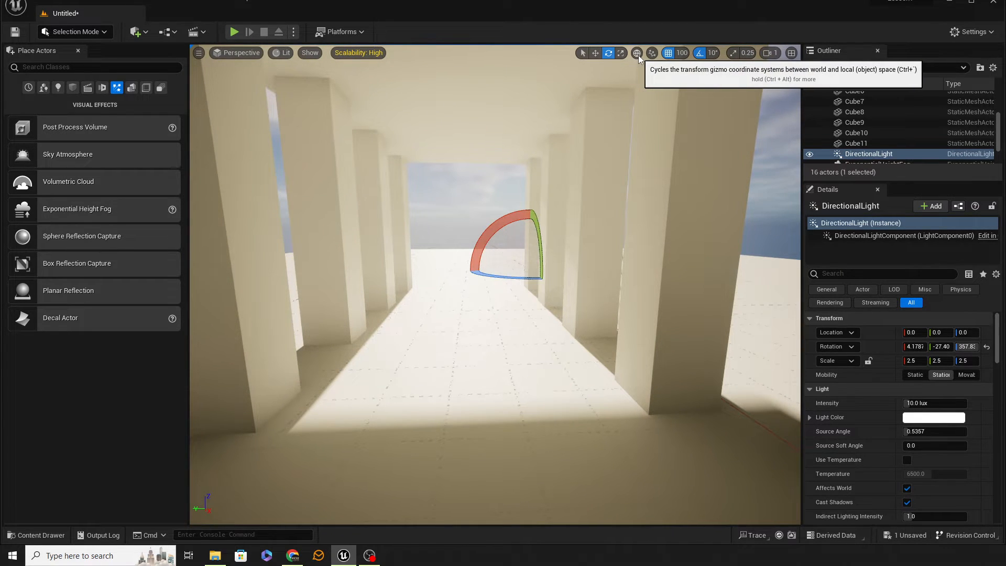
key("w")
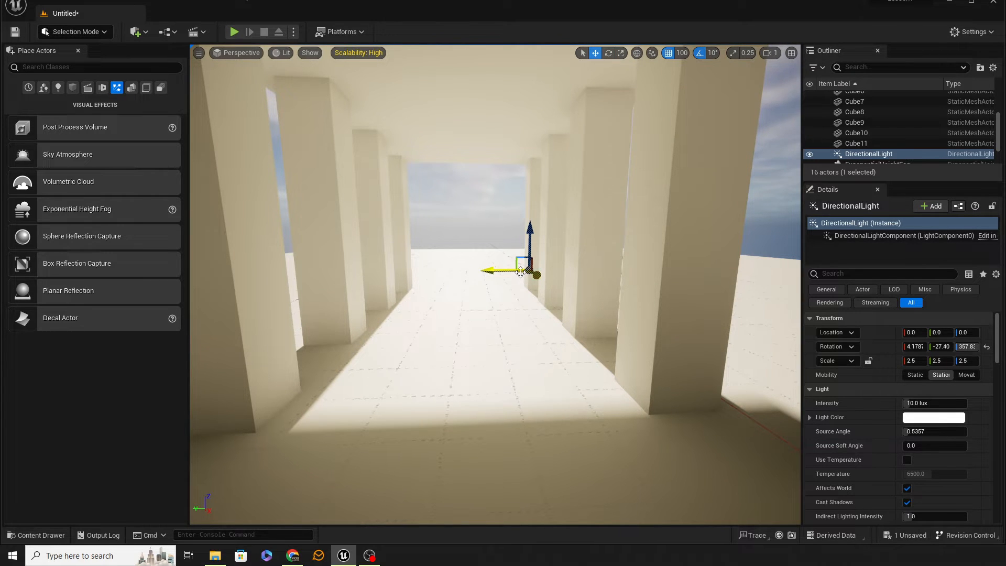
left_click_drag(520, 272, 438, 356)
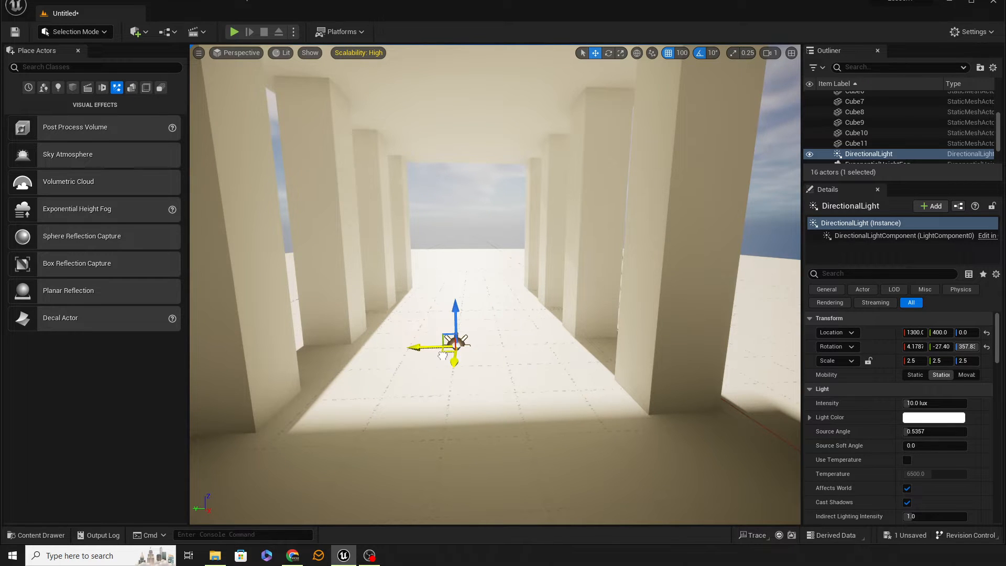
Switch the gizmo to local space and rotate the directional light to about -17.42° around Y.
left_click(636, 54)
right_click_drag(496, 315, 464, 313)
key("e")
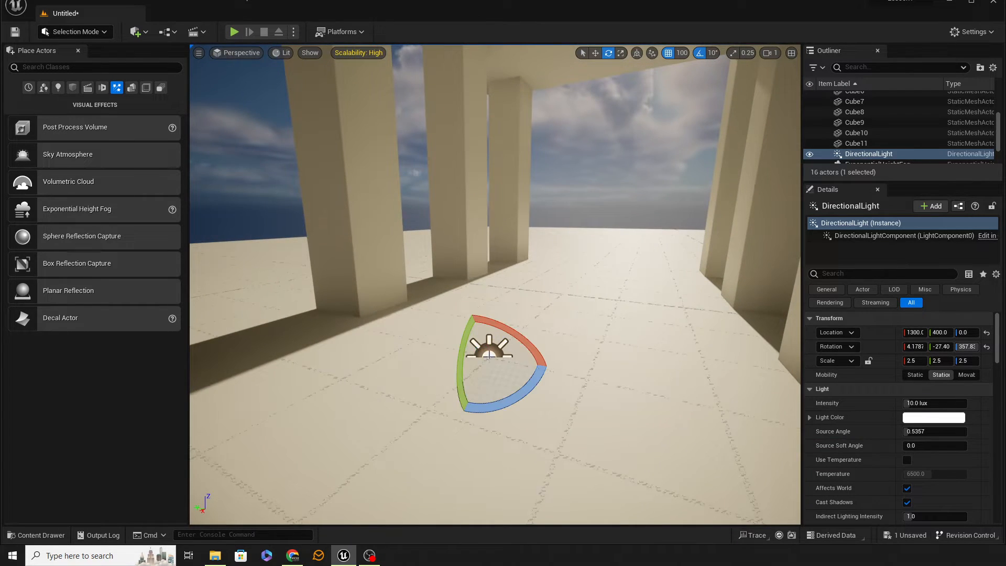
left_click_drag(468, 366, 451, 422)
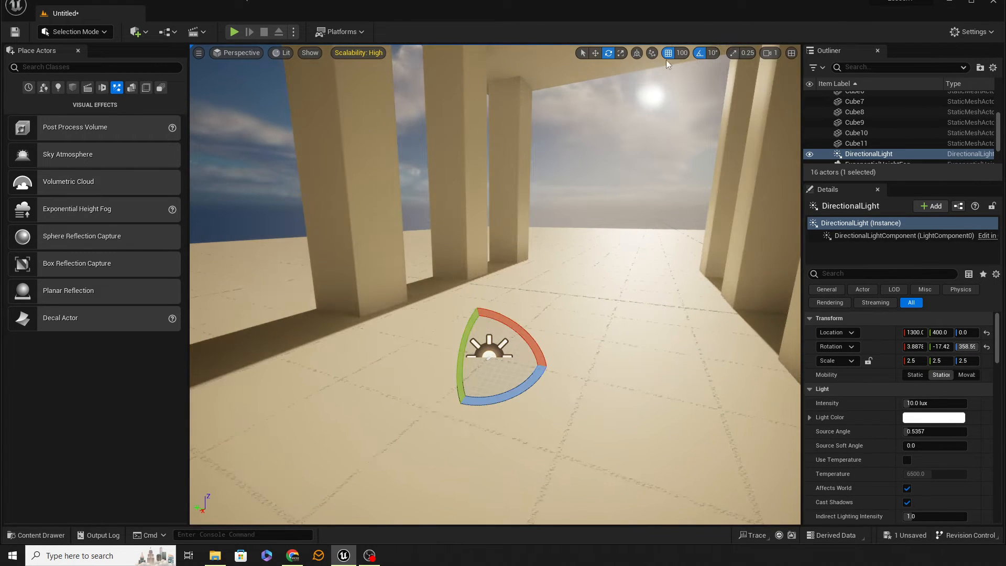
Turn off rotation snapping and frame the sun through the colonnade.
left_click(699, 54)
right_click_drag(646, 272, 663, 205)
key("s")
key("w")
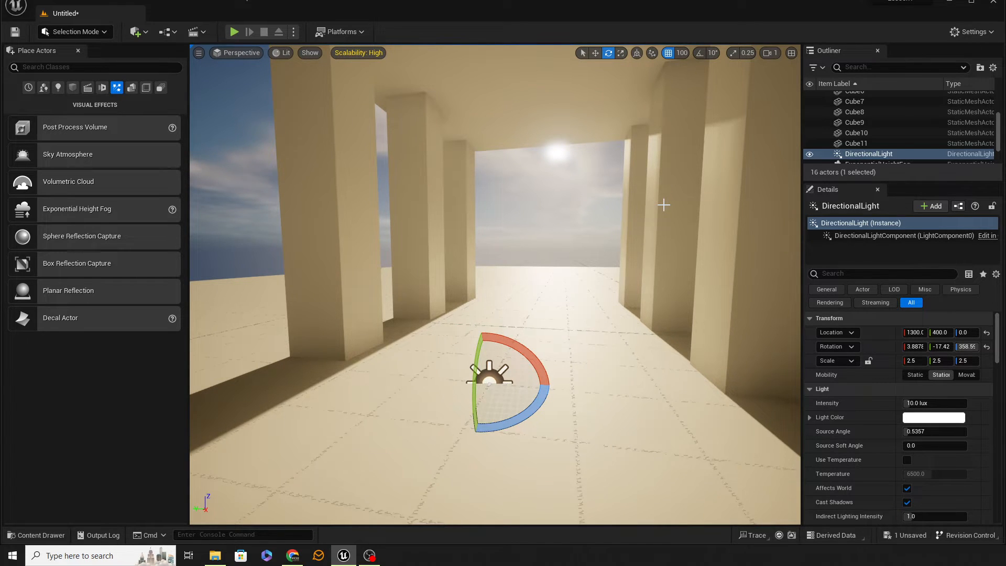
Try much higher intensities on the directional light and return it to 10 lux.
scroll(839, 377, "down", 3)
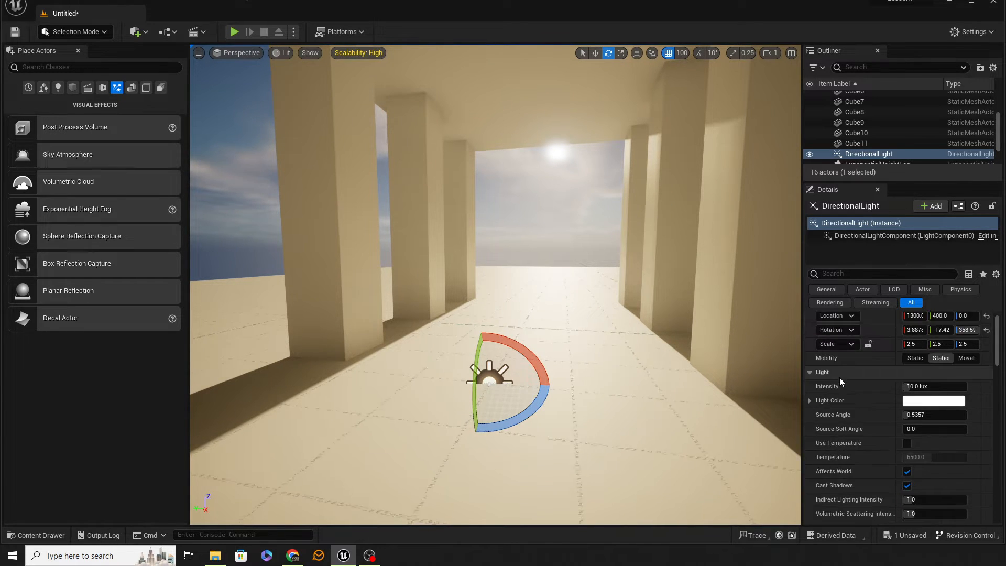
left_click(935, 353)
type("150")
key("Return")
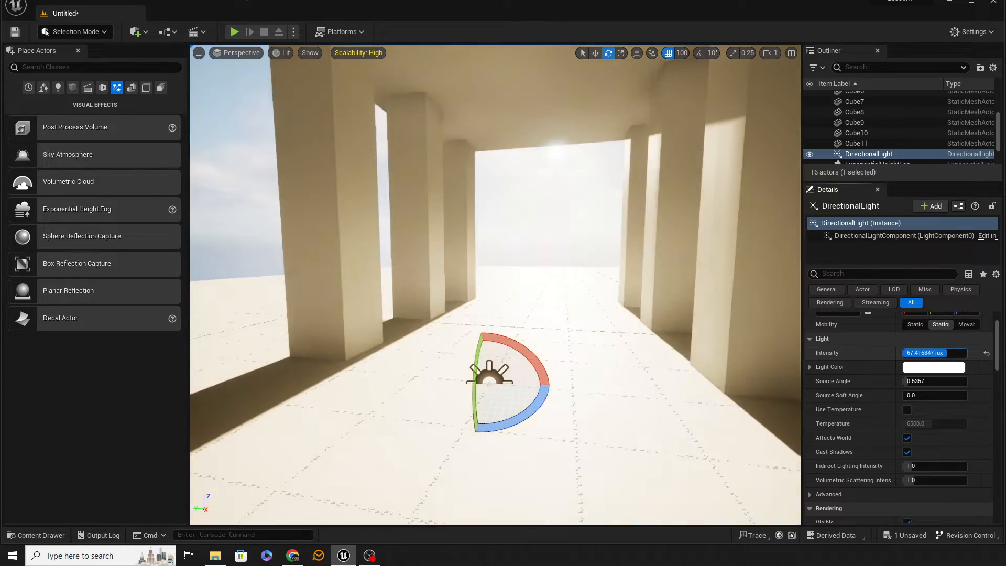
left_click_drag(965, 353, 929, 353)
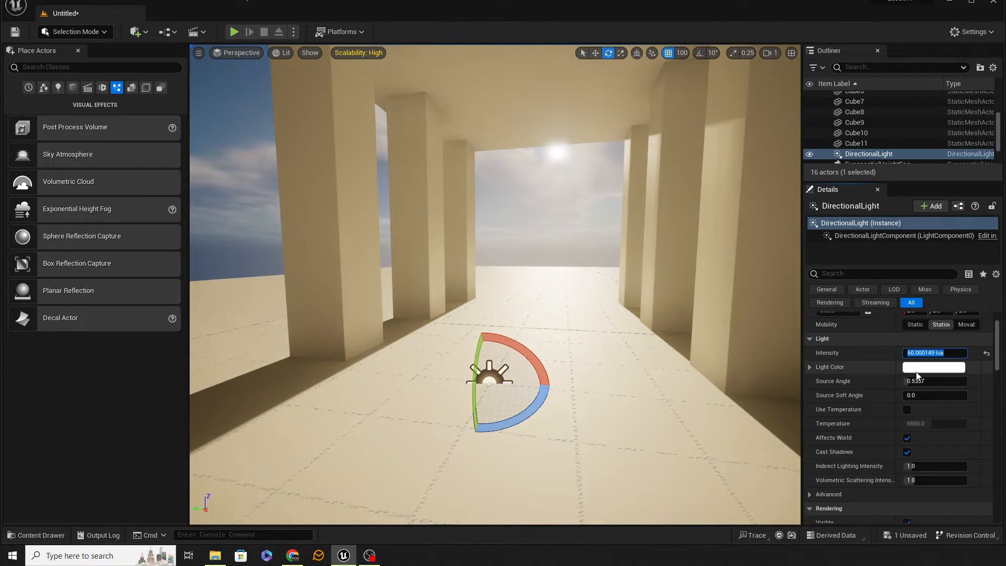
type("10")
key("Return")
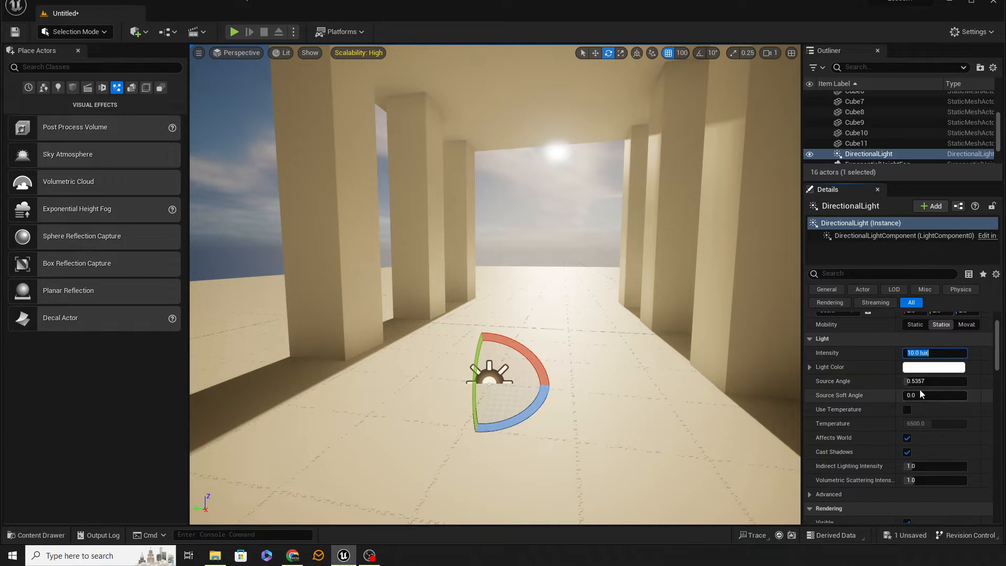
Try source angles of 5.0 and 2.92 on the directional light and reset the angle to its default.
mouse_move(921, 383)
left_mouse_down()
mouse_move(904, 382)
mouse_move(965, 383)
mouse_move(909, 383)
mouse_move(966, 382)
mouse_move(927, 381)
left_mouse_up()
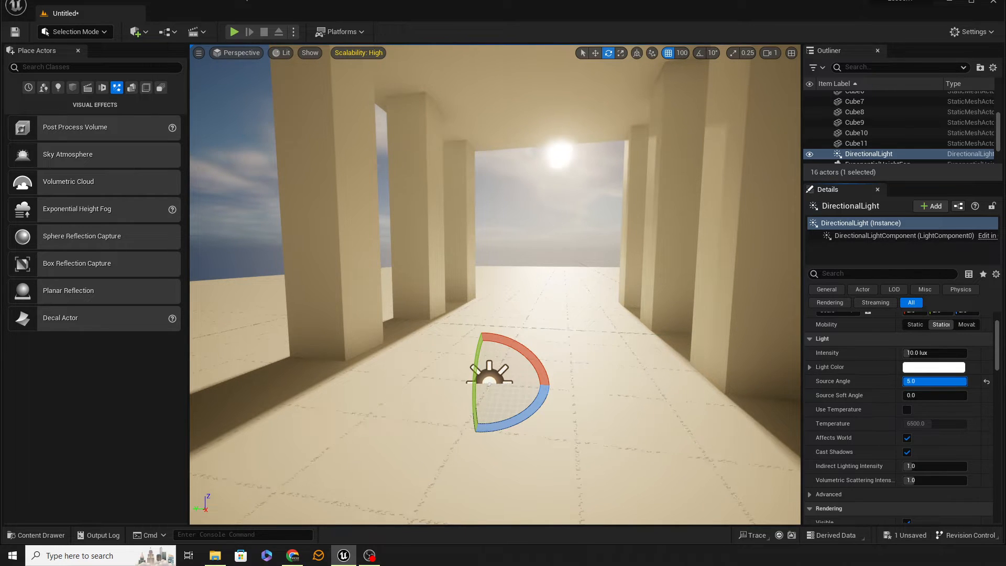
left_click_drag(953, 381, 939, 381)
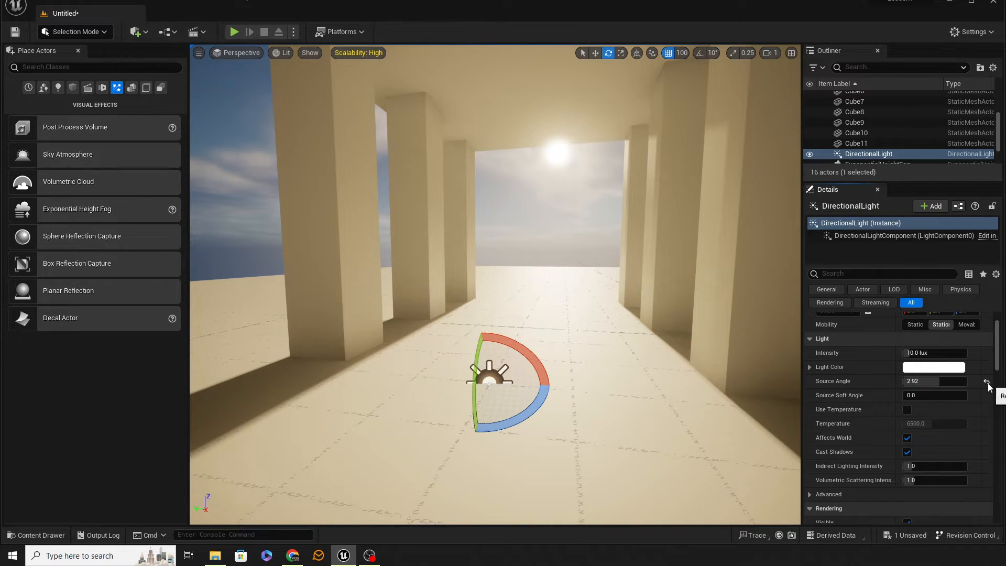
left_click(987, 382)
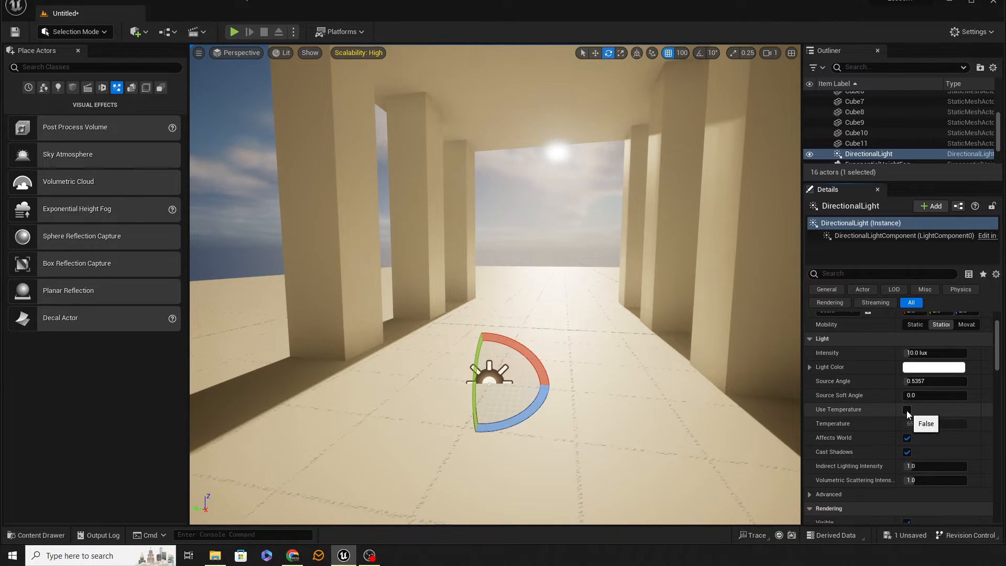
Enable Use Temperature on the directional light and set its temperature to 5800.
left_click(907, 412)
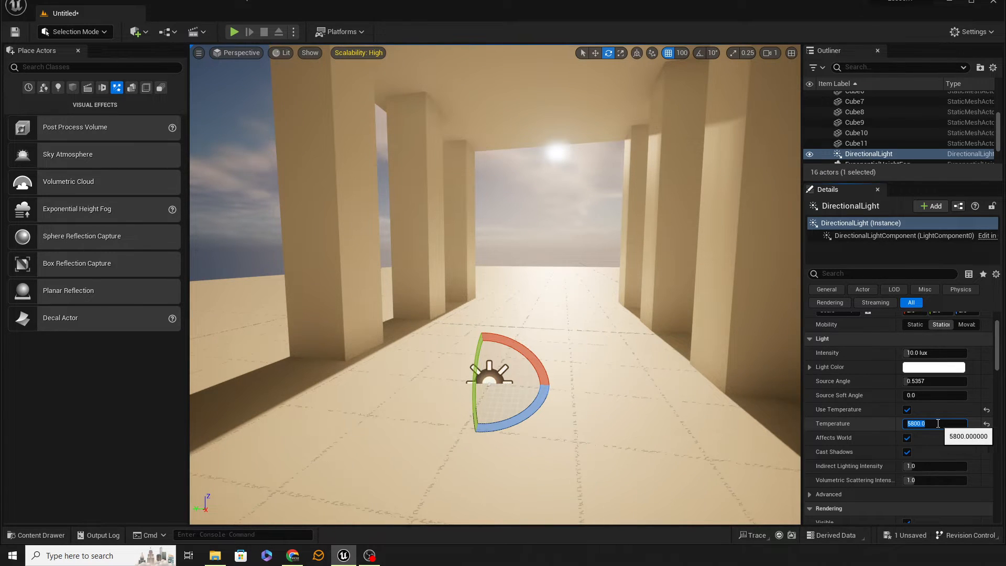
Turn the directional light's Affects World, Cast Shadows and Visible options off and back on to preview each effect.
left_click(906, 438)
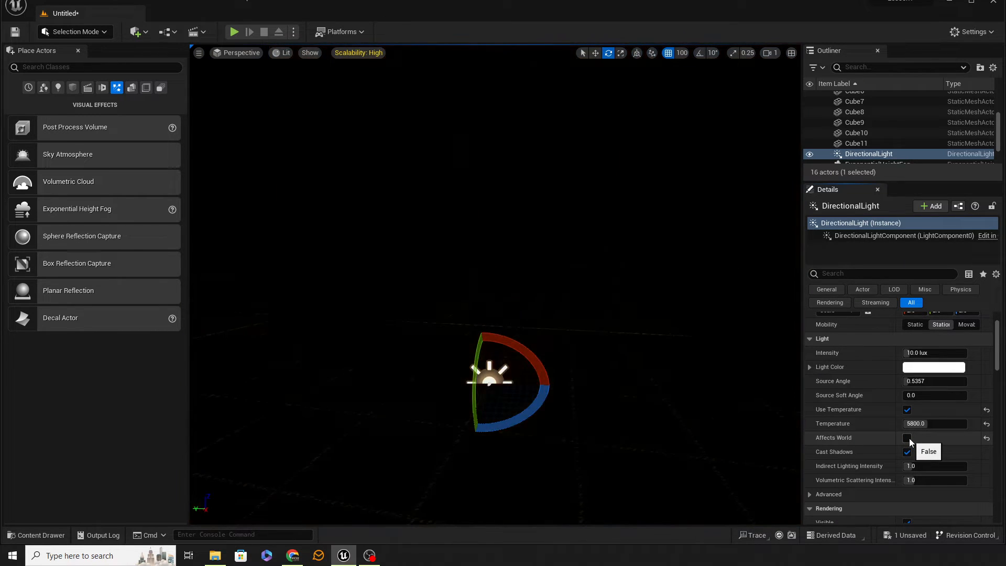
left_click(907, 438)
left_click(907, 452)
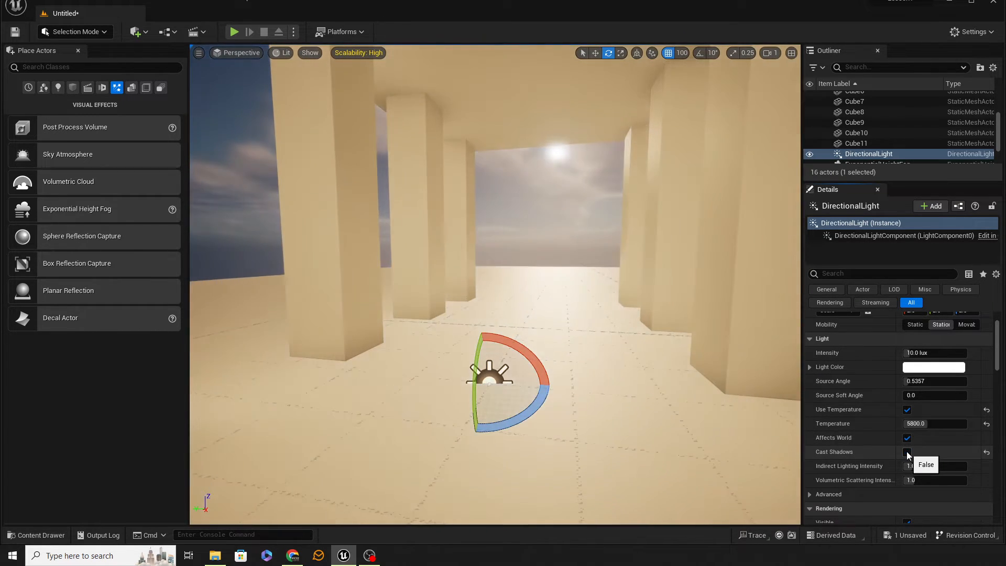
left_click(906, 452)
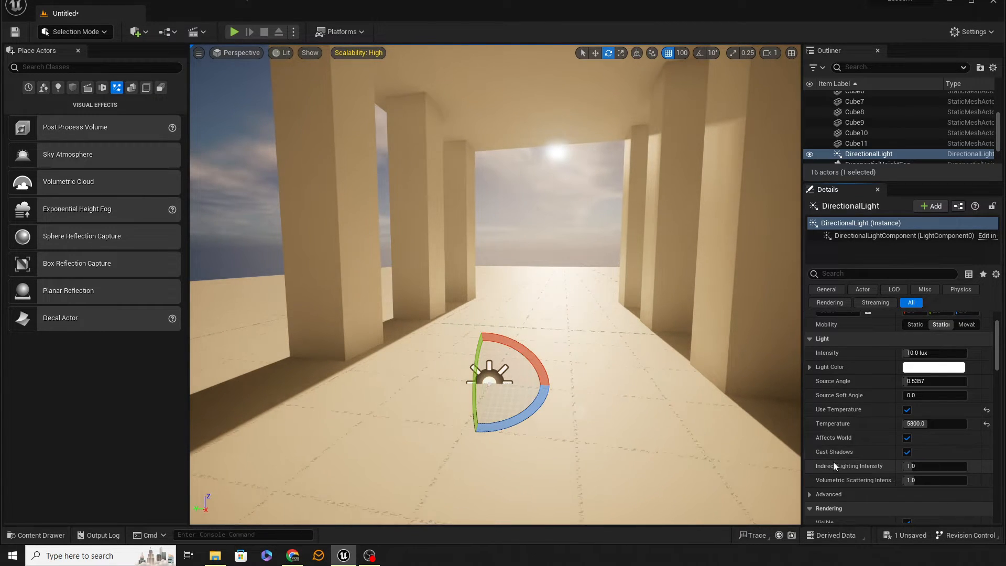
scroll(867, 476, "down", 2)
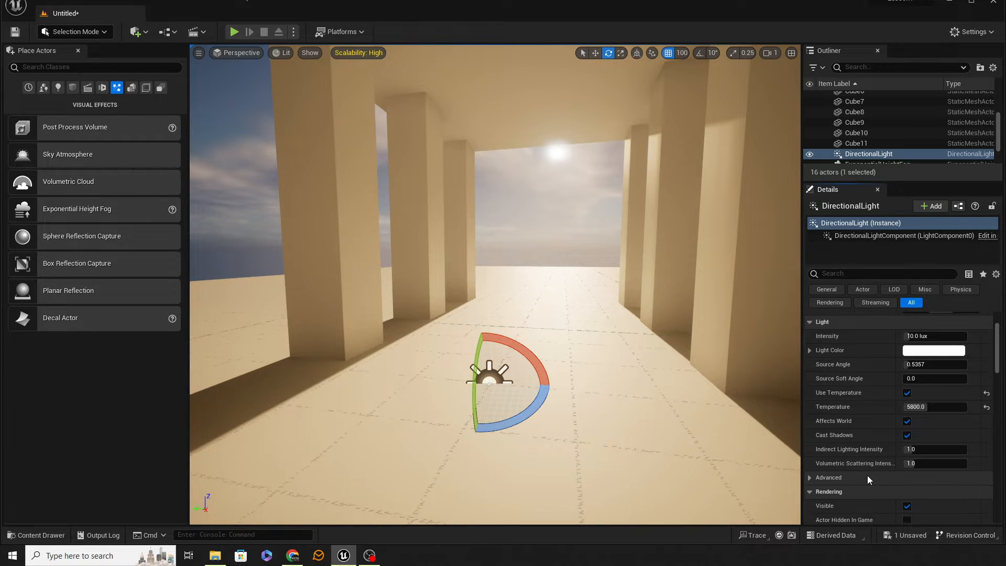
scroll(888, 425, "down", 2)
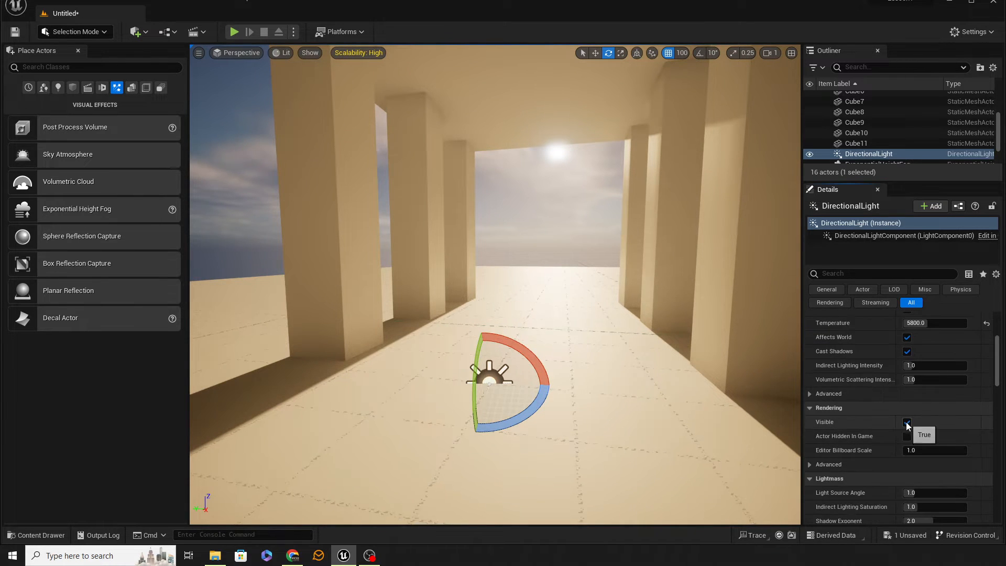
left_click(906, 423)
left_click(906, 422)
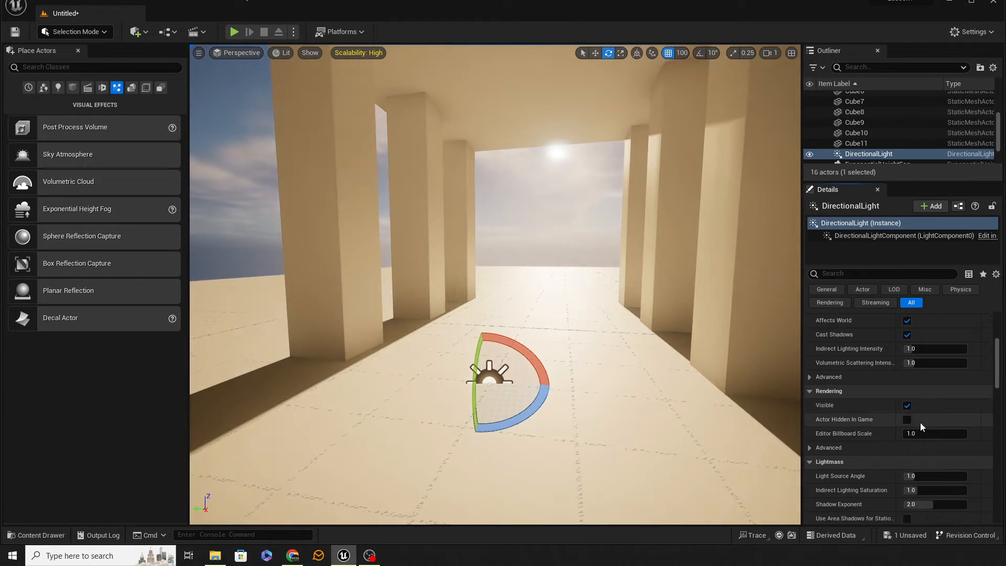
Expand the light shafts' advanced and Bloom Tint settings and enable Light Shaft Occlusion on the directional light.
scroll(919, 422, "down", 2)
scroll(916, 407, "down", 3)
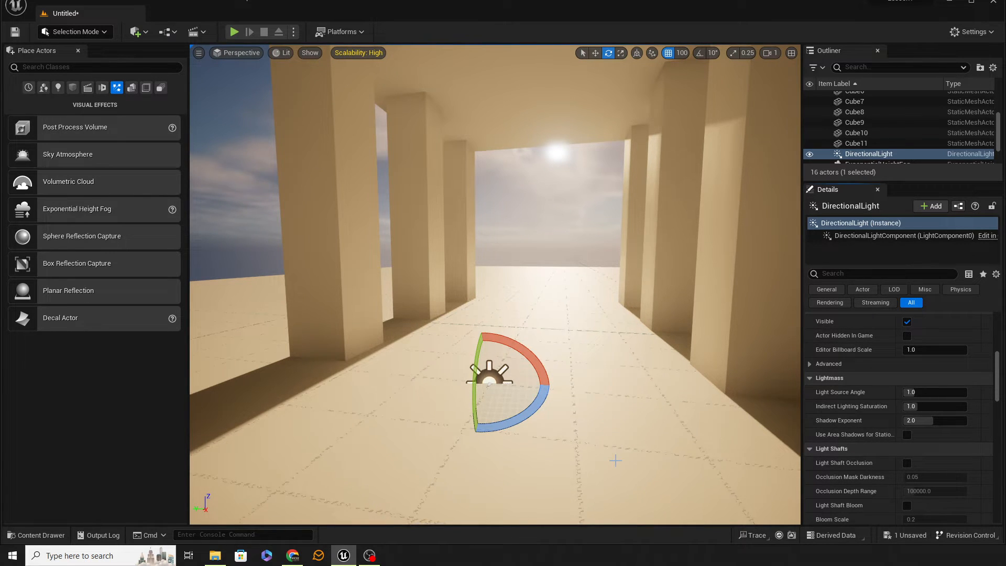
scroll(884, 432, "down", 4)
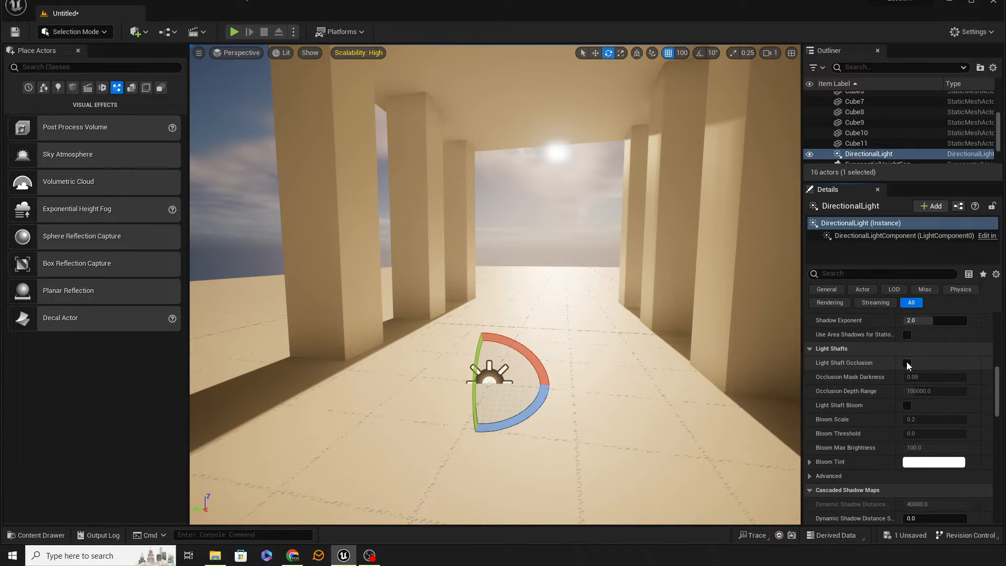
left_click(808, 476)
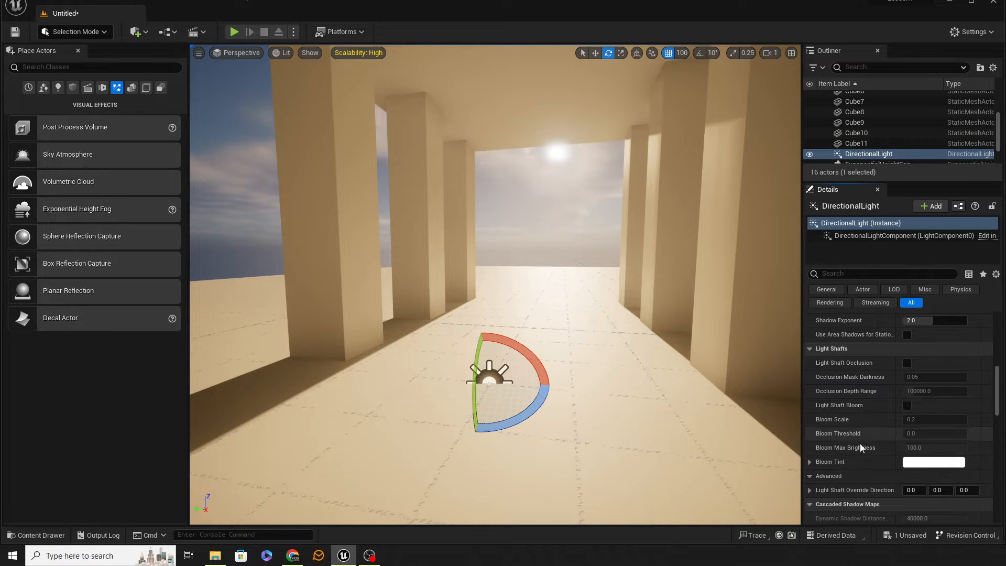
left_click(809, 462)
scroll(861, 466, "down", 1)
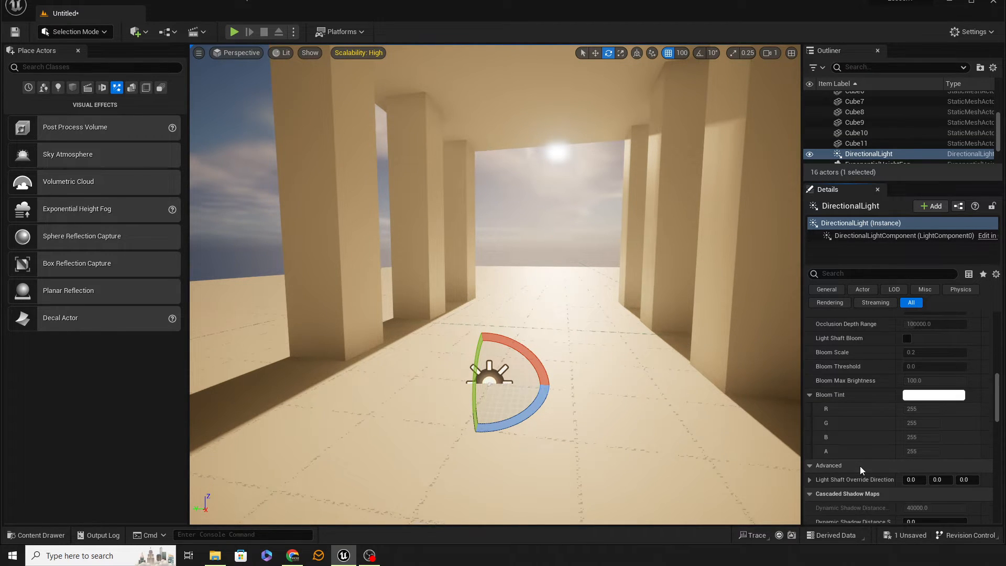
scroll(837, 466, "up", 1)
scroll(837, 467, "up", 1)
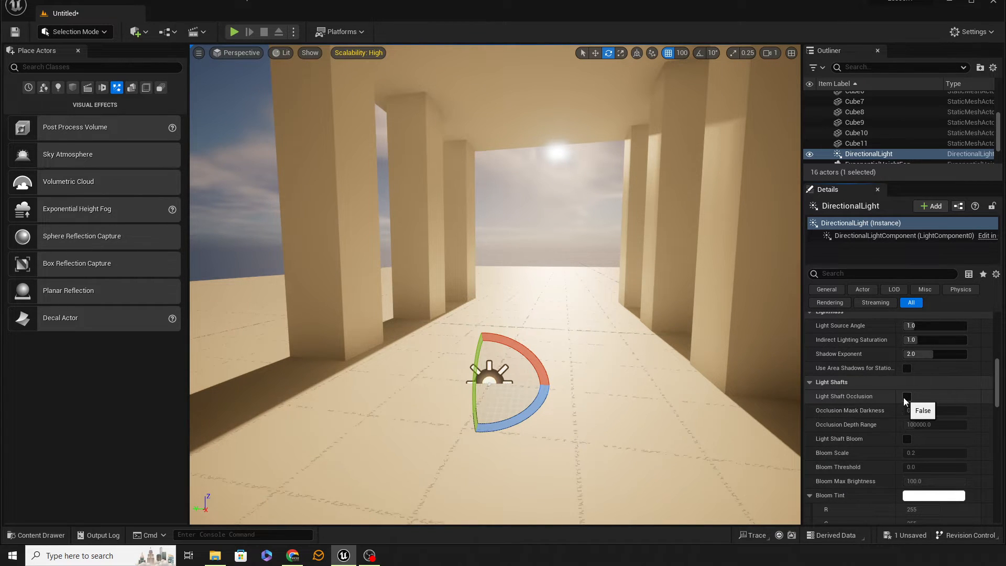
left_click(907, 396)
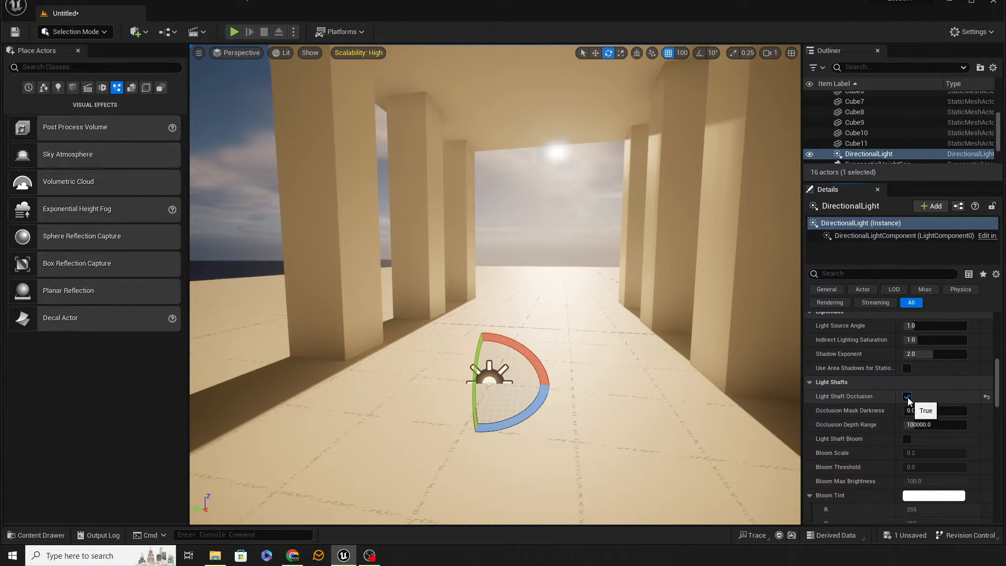
Examine the light shaft occlusion from inside and outside the colonnade.
right_click_drag(655, 375, 597, 385)
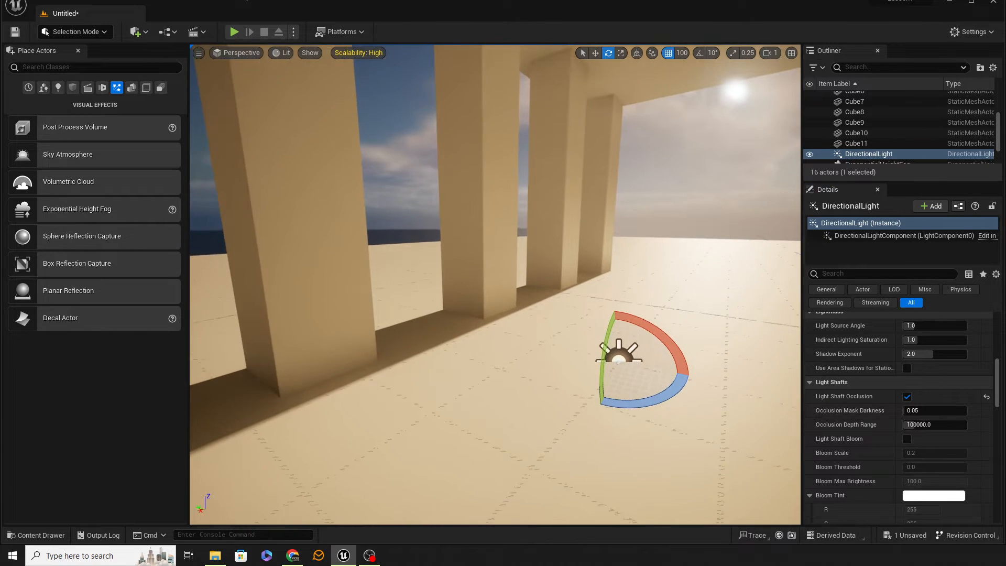
right_click_drag(561, 317, 668, 320)
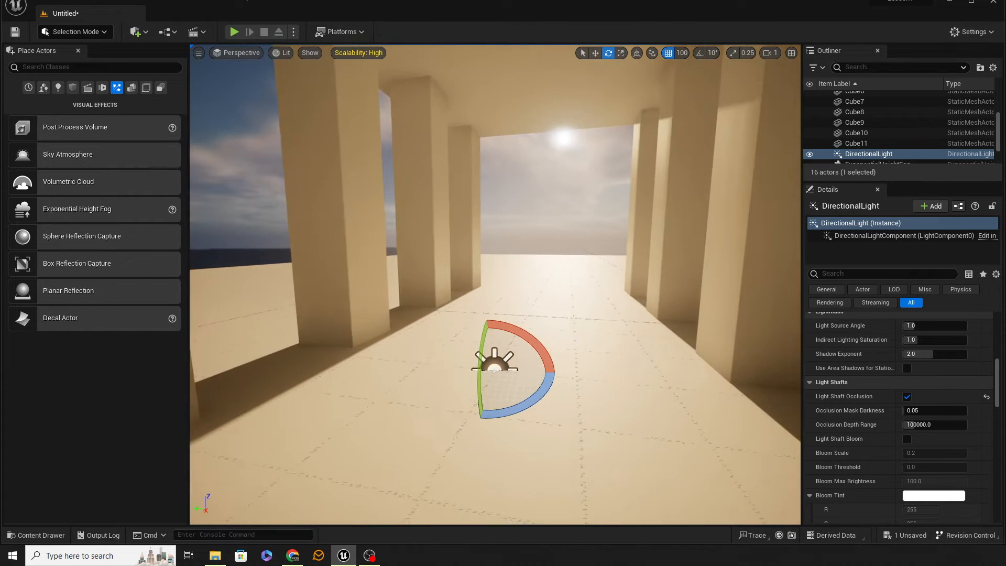
right_click_drag(558, 316, 435, 317)
key("Left")
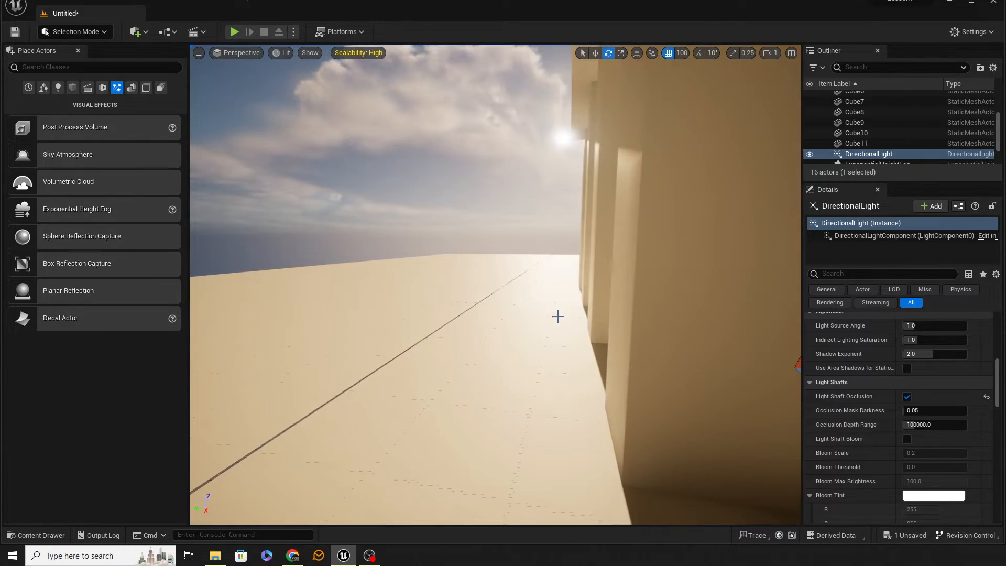
key("f")
right_click_drag(558, 316, 541, 316)
key("w")
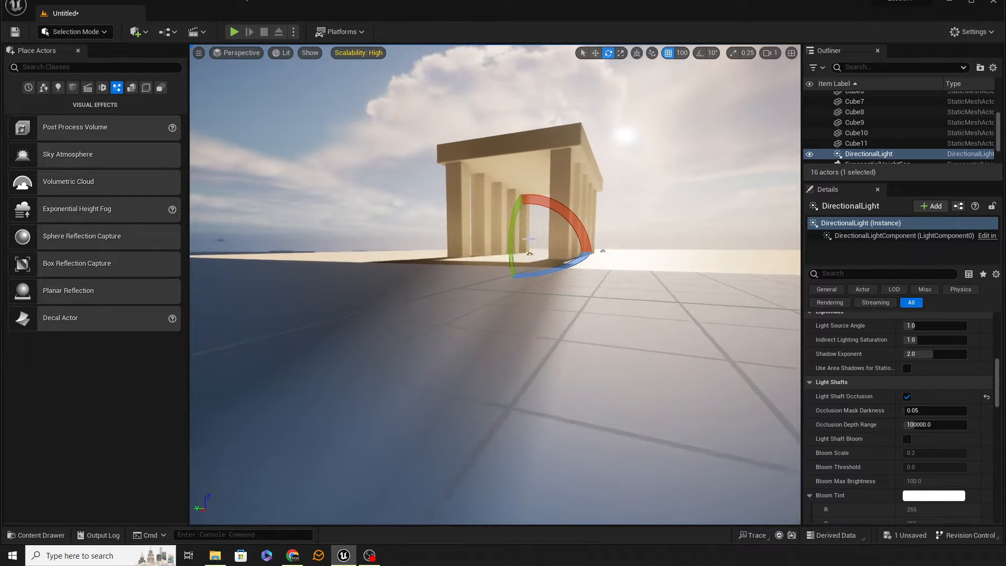
right_click_drag(524, 243, 761, 386)
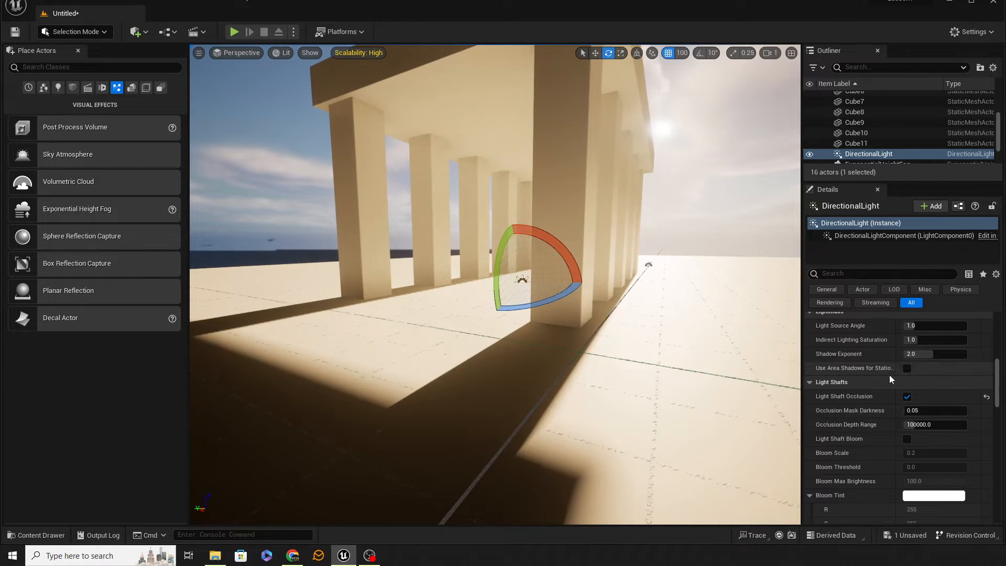
Enable Light Shaft Bloom to preview the sun's glow around the pillars, and turn off both Light Shaft Bloom and Light Shaft Occlusion.
left_click(906, 439)
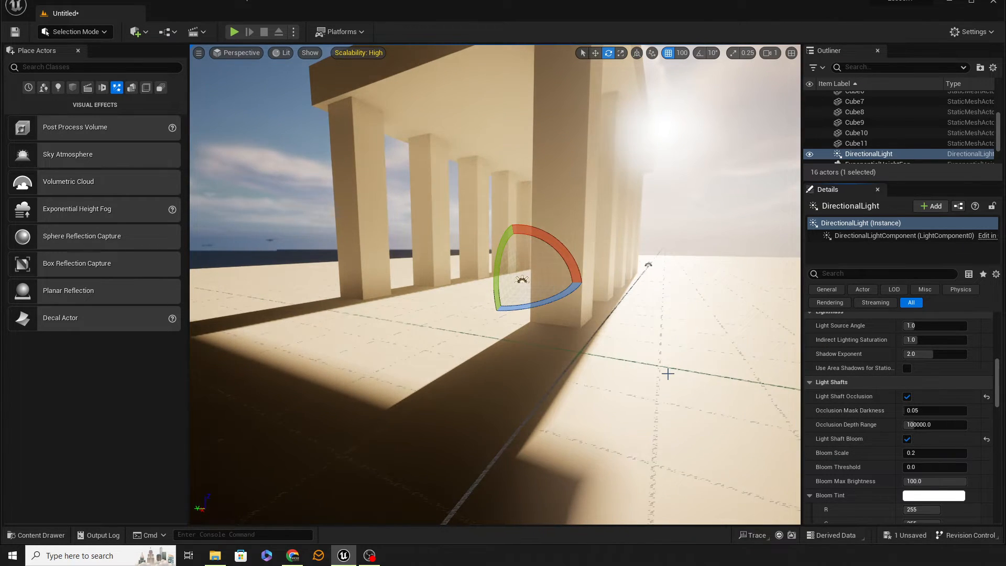
right_click_drag(667, 373, 667, 373)
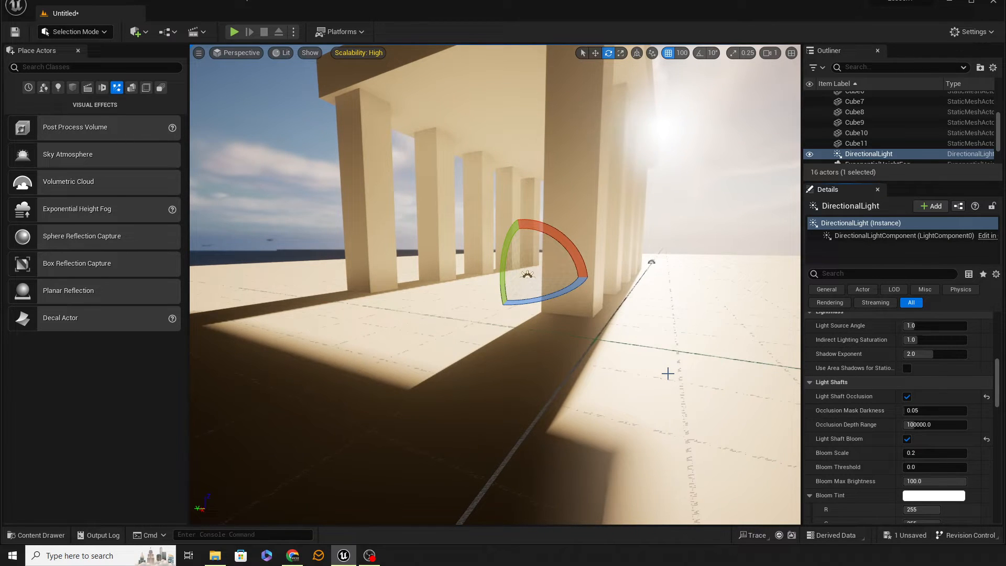
right_click_drag(668, 373, 667, 374)
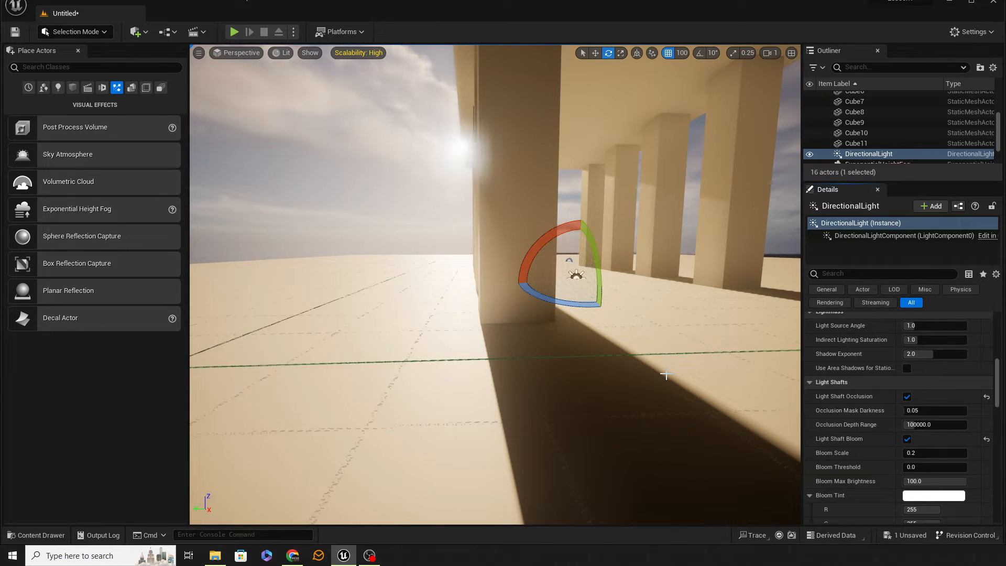
left_click(907, 439)
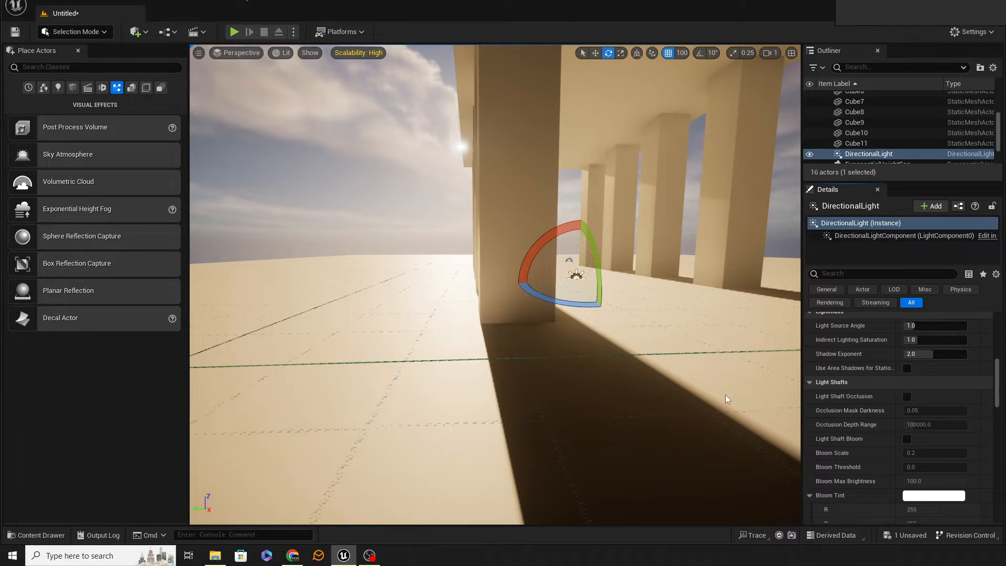
Toggle the directional light's Cast Shadows on Clouds and Cast Shadows on Atmosphere on and off to preview their effect on the sky.
scroll(886, 445, "down", 3)
scroll(901, 436, "down", 4)
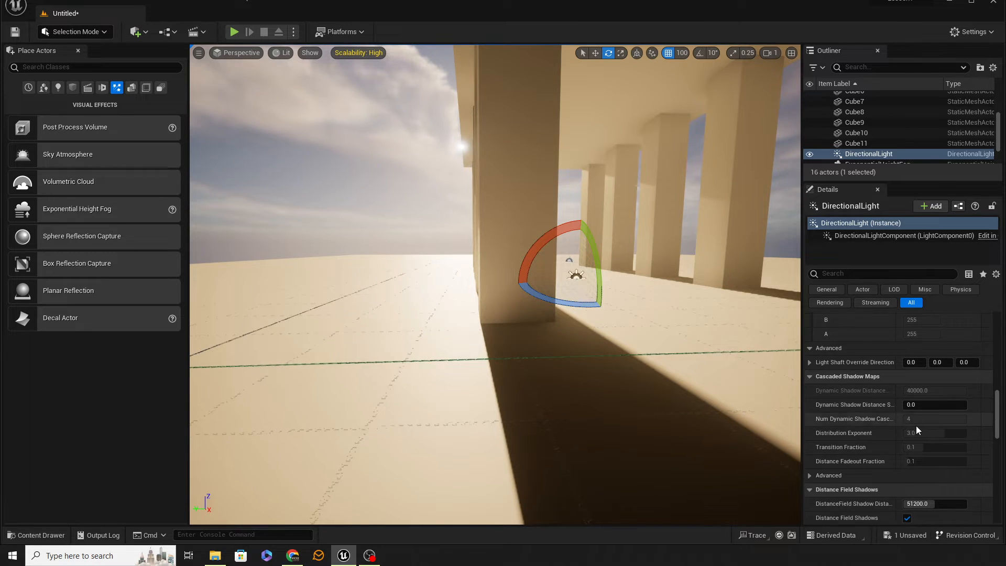
scroll(915, 429, "down", 3)
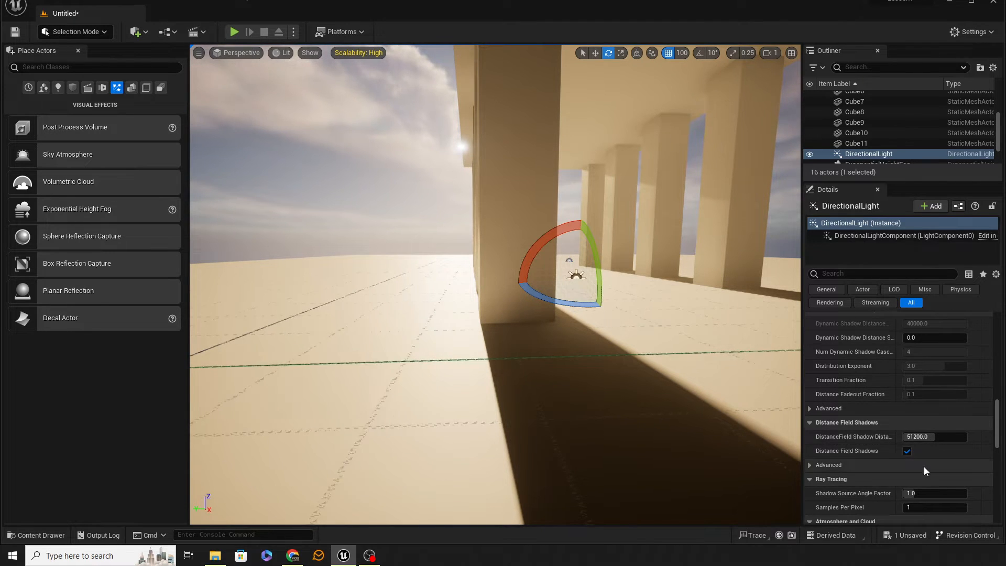
scroll(924, 465, "down", 6)
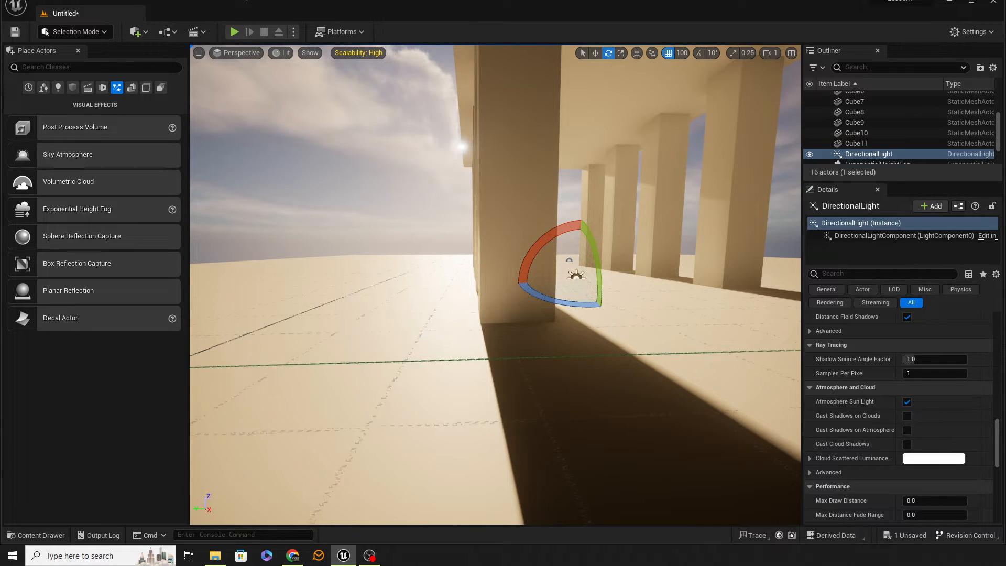
right_click_drag(733, 325, 681, 305)
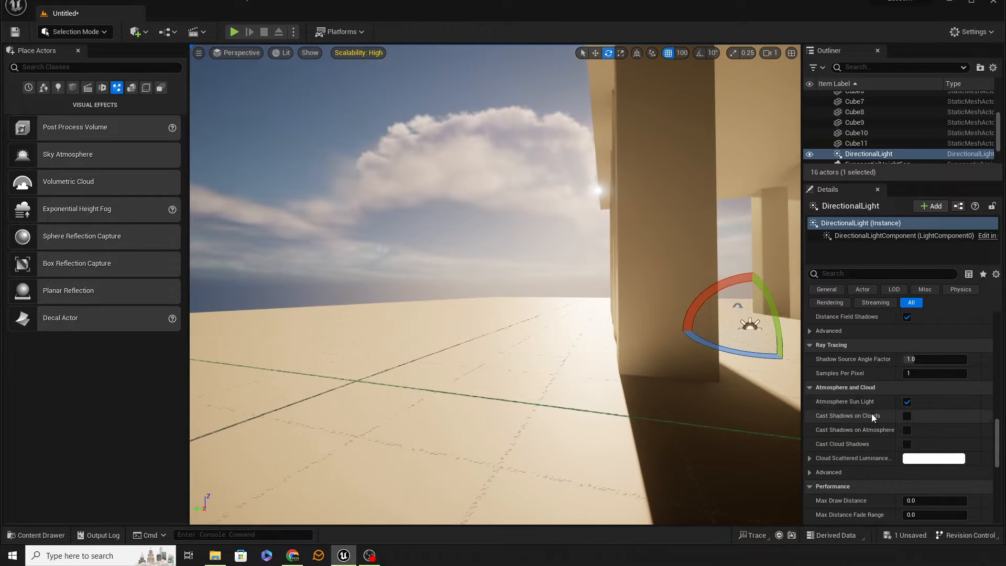
left_click(906, 416)
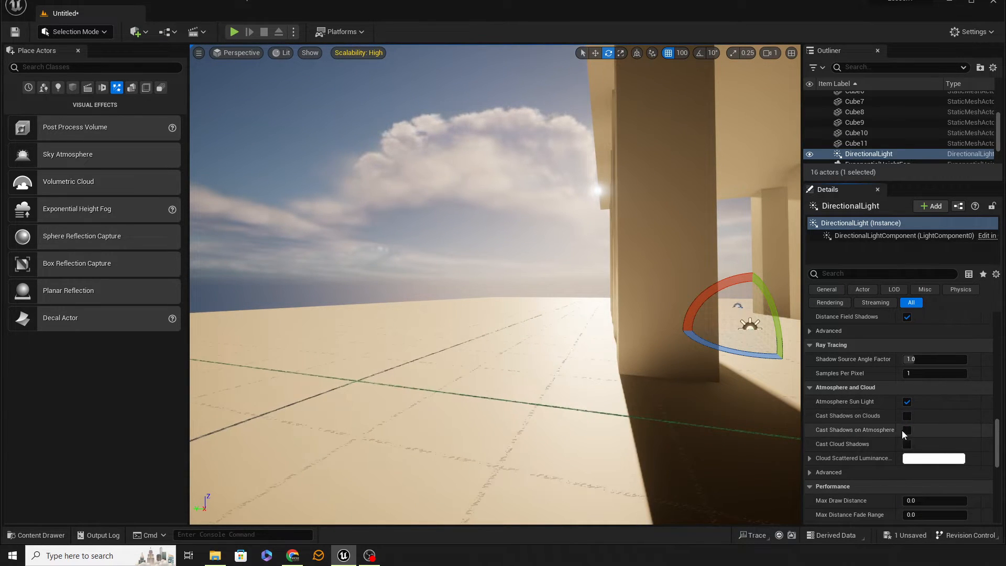
left_click(907, 430)
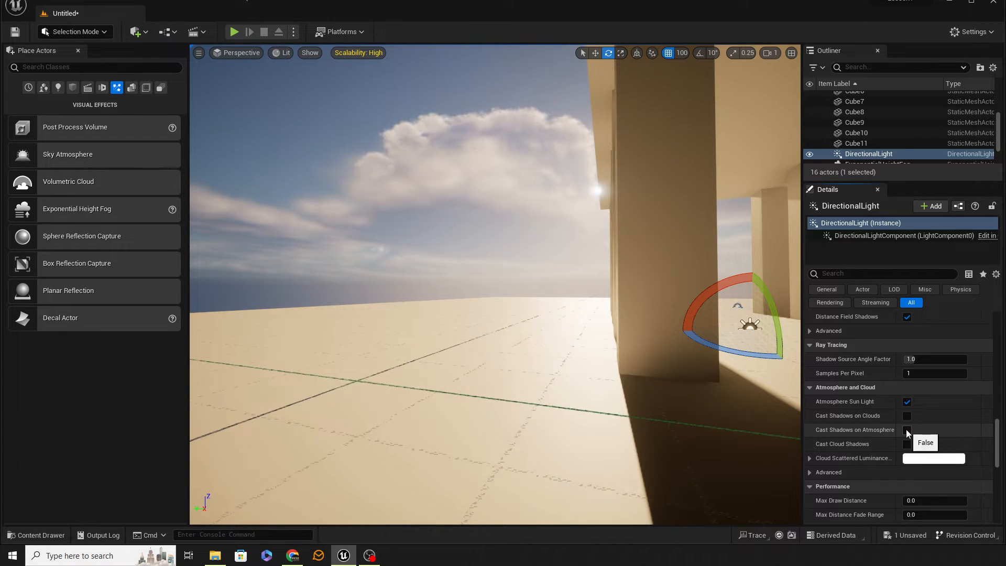
left_click(907, 429)
Enable Cast Cloud Shadows on the directional light, inspect the effect around and inside the colonnade, and turn it off again.
left_click(907, 443)
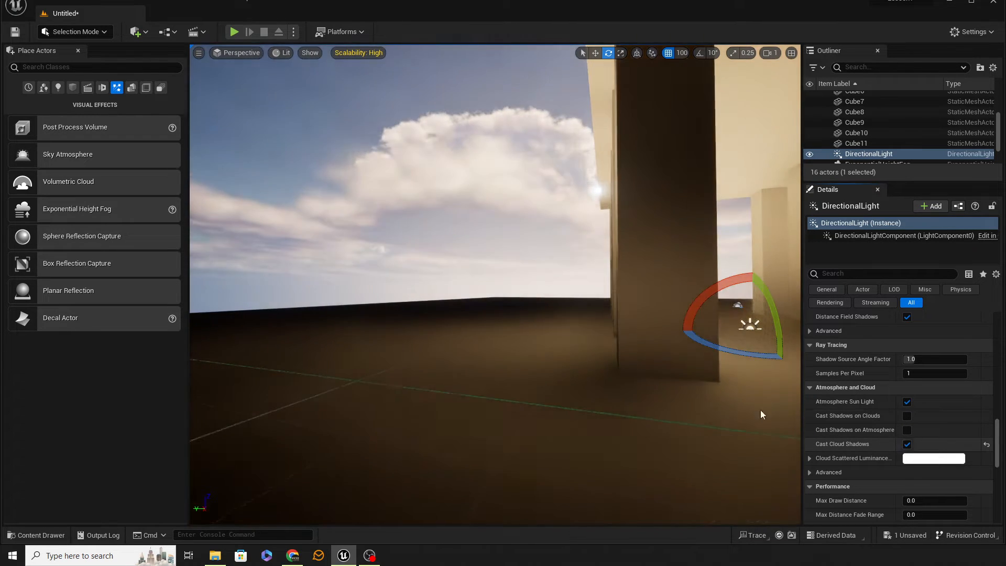
right_click_drag(760, 409, 728, 344)
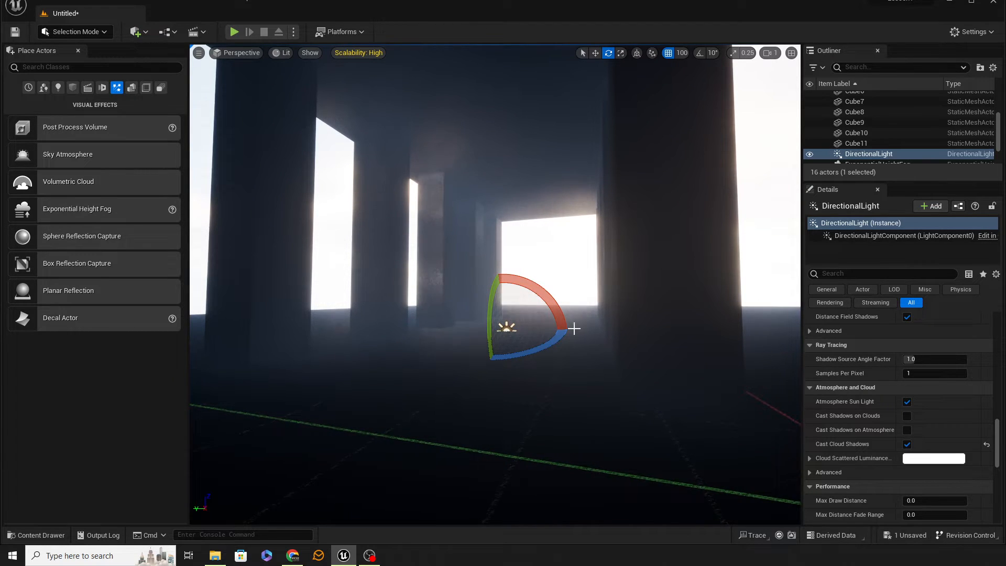
right_click_drag(574, 328, 571, 352)
key("a")
key("d")
key("e")
key("d")
key("q")
key("a")
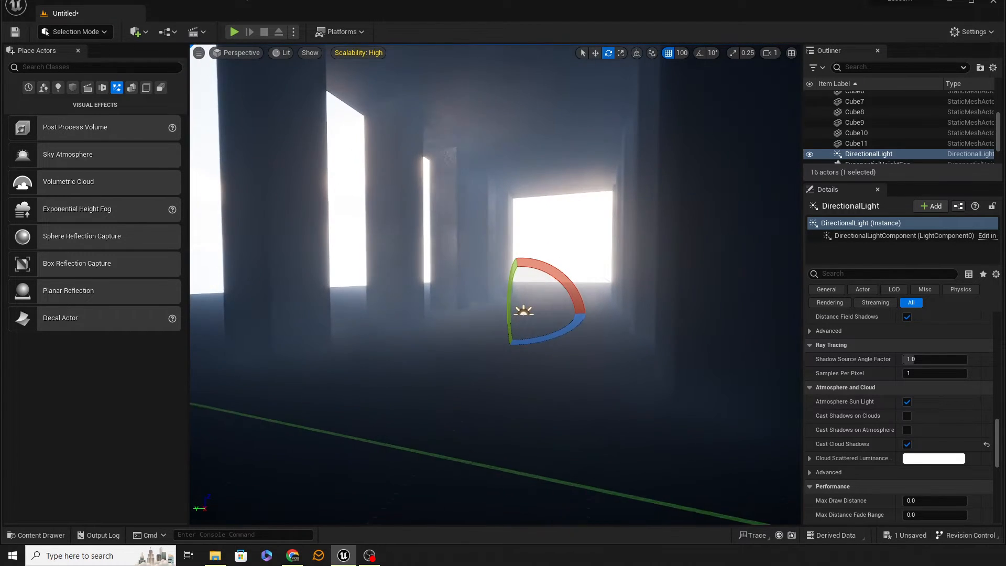
left_click(906, 444)
Look through the directional light's remaining performance, light function and actor settings.
scroll(908, 444, "down", 2)
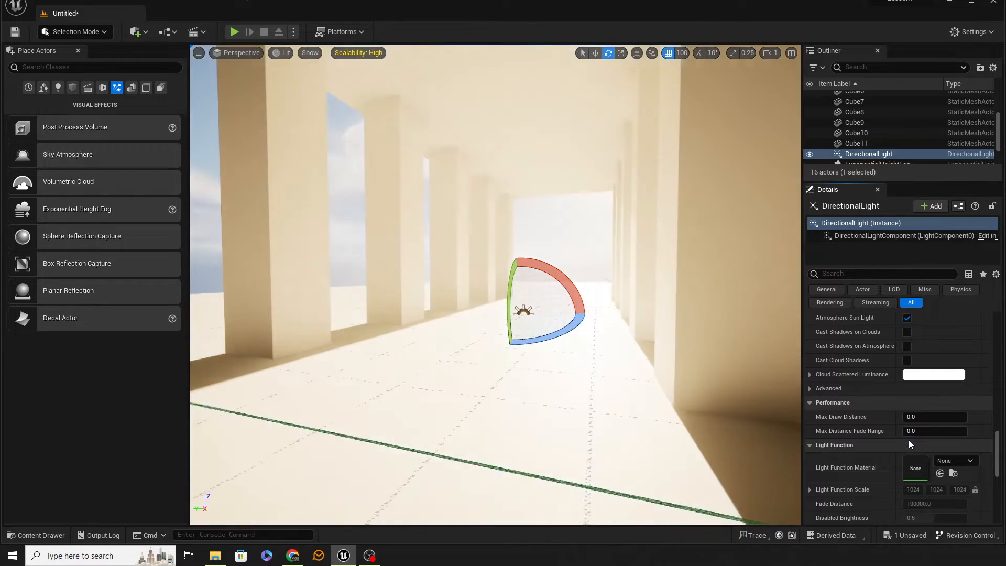
scroll(909, 438, "down", 1)
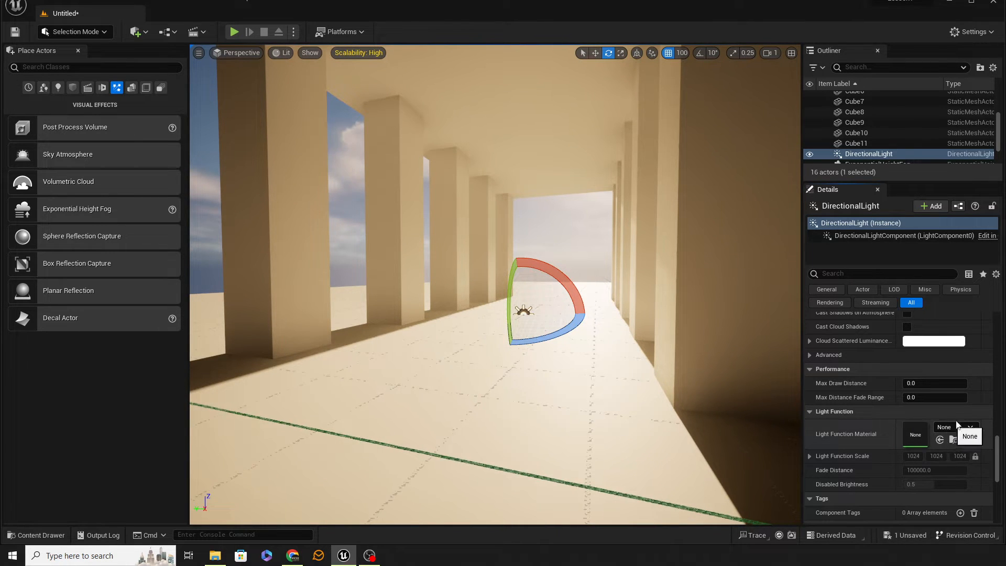
scroll(969, 424, "down", 7)
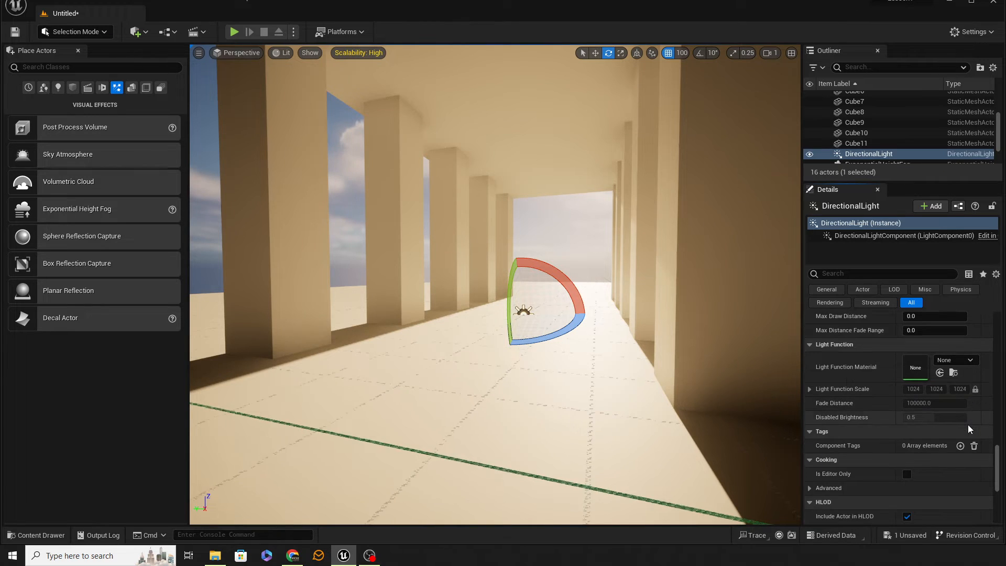
scroll(960, 426, "down", 4)
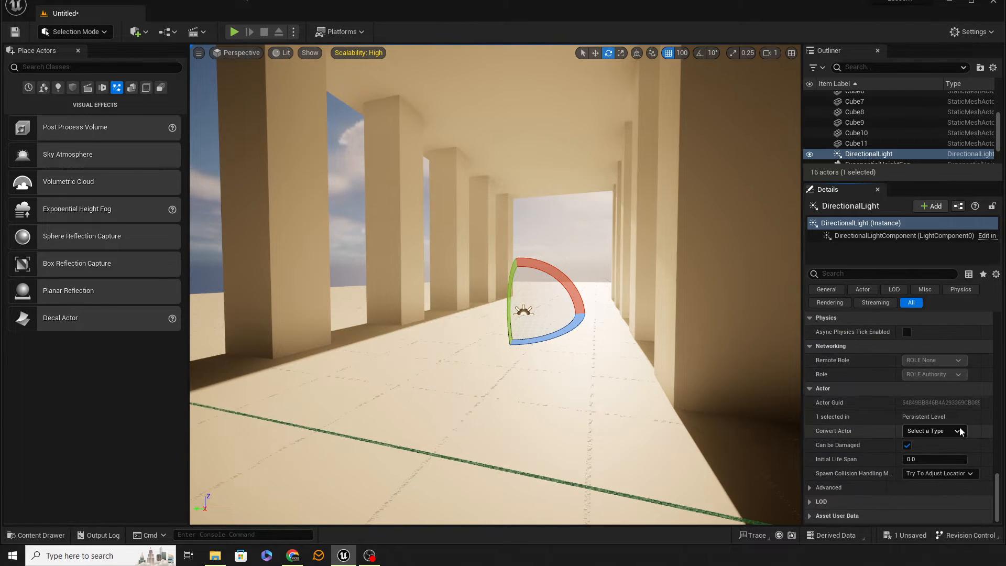
With rotation snapping on, duplicate the roof slab upright as a wall along one long side and copy it to the opposite side.
right_click_drag(543, 354, 547, 355)
right_click_drag(538, 314, 599, 155)
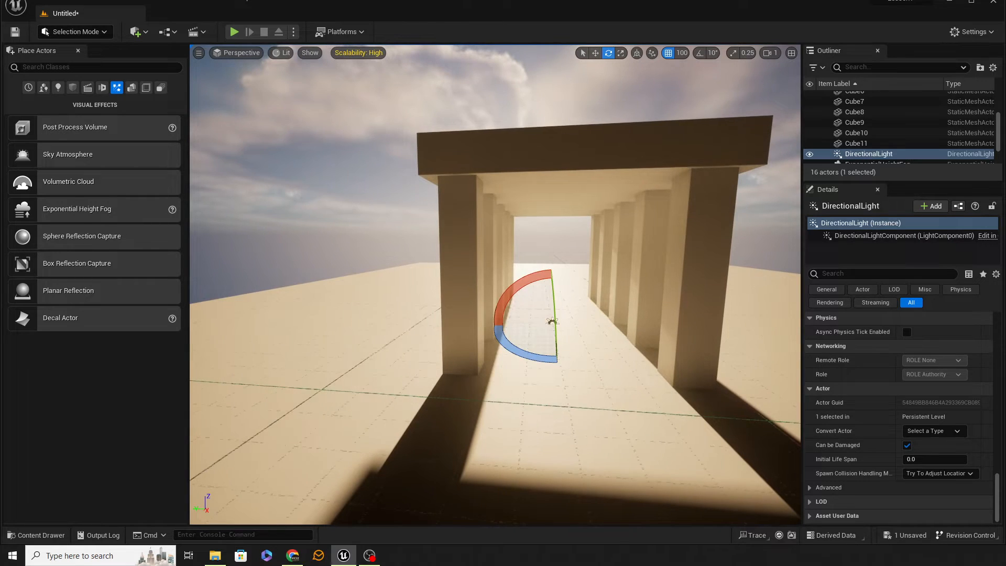
left_click(575, 141)
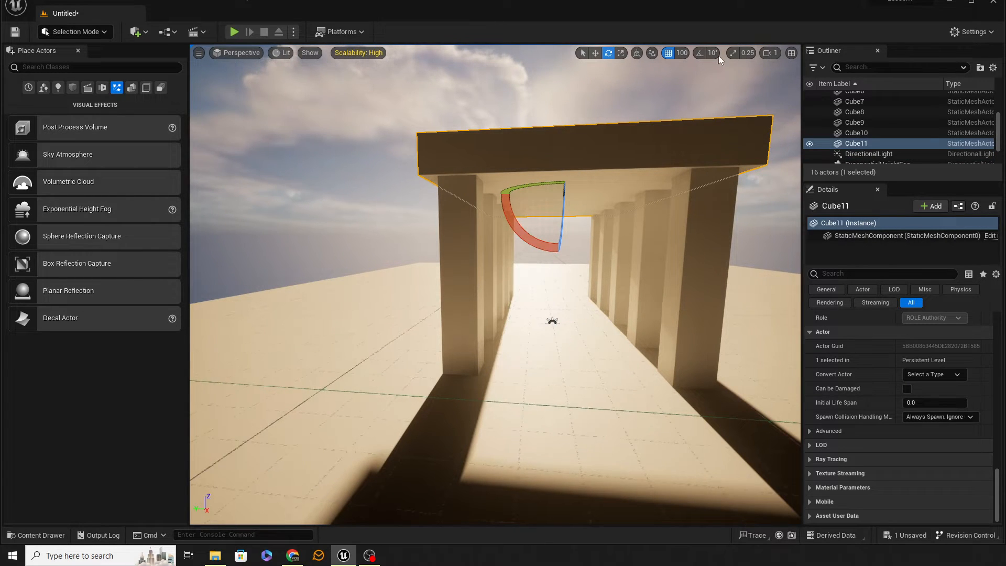
left_click(697, 58)
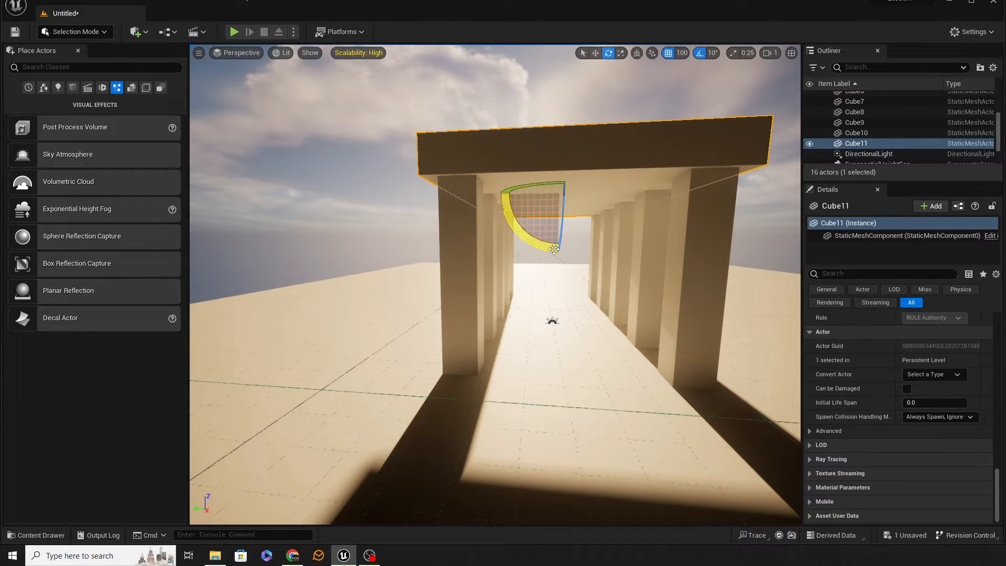
left_click_drag(534, 242, 658, 280, "alt")
key("w")
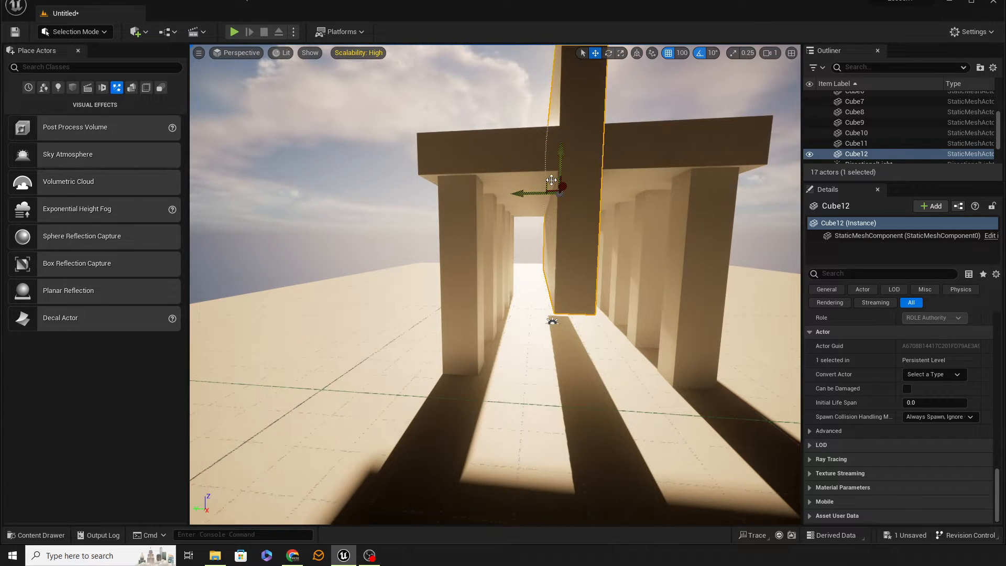
left_click_drag(549, 182, 602, 330)
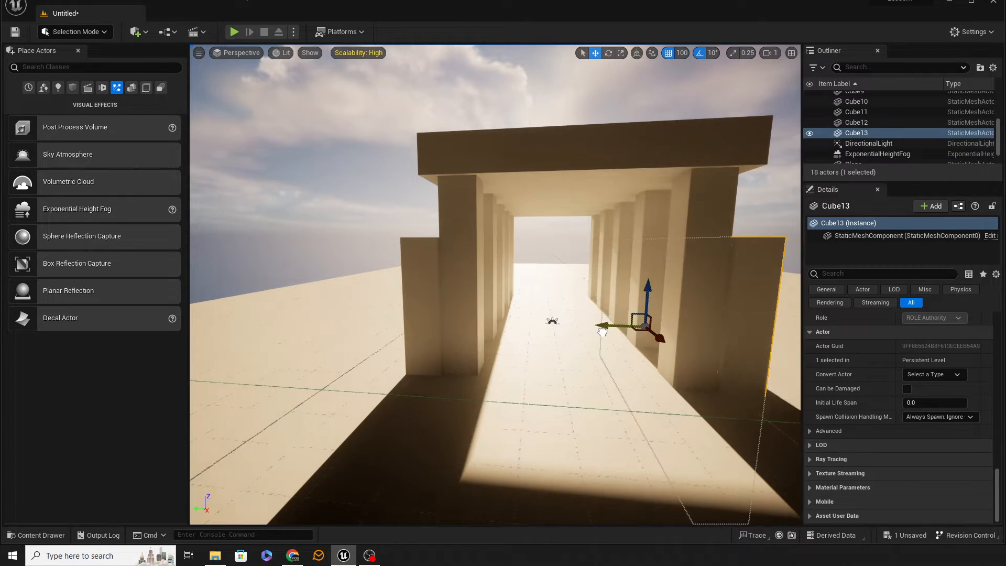
right_click_drag(602, 330, 346, 325)
Duplicate the roof slab again, rotate the copy upright to close one end of the colonnade, and copy that wall to the other end.
right_click_drag(440, 226, 514, 214)
left_click(506, 217)
key("e")
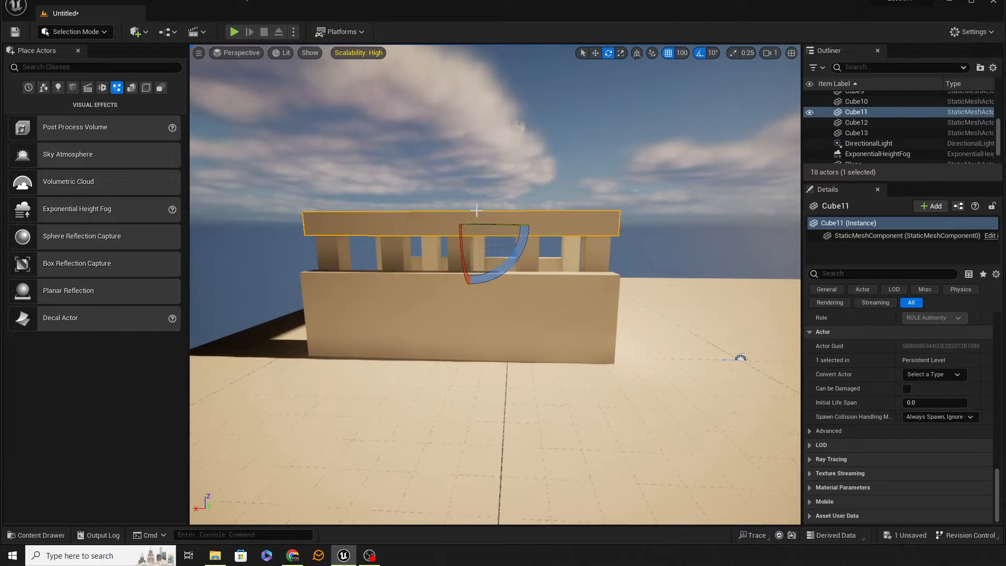
mouse_move(502, 269)
left_mouse_down("alt")
mouse_move(472, 230)
mouse_move(506, 264)
left_mouse_up("alt")
key("w")
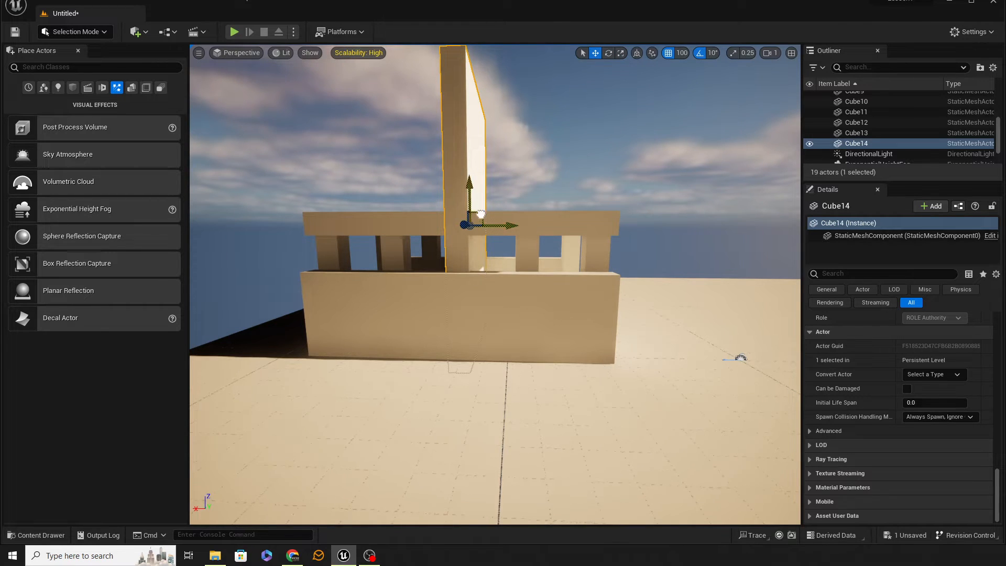
left_click_drag(480, 214, 380, 377)
key("w")
right_click_drag(381, 377, 475, 401)
key("s")
right_click_drag(369, 361, 410, 361)
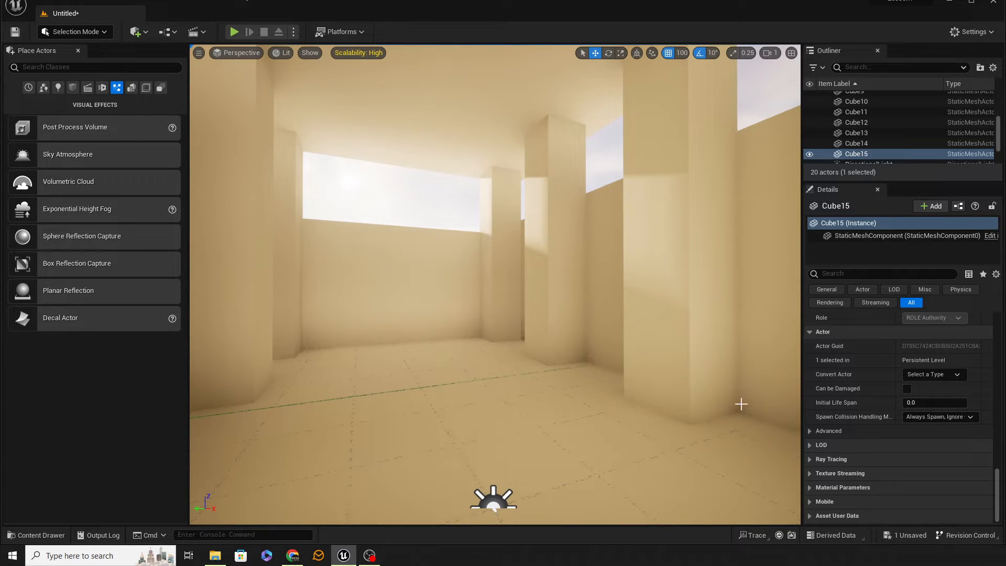
From inside the enclosed room, lower the directional light's intensity to 2 lux and further to 1 lux.
right_click_drag(645, 389, 612, 379)
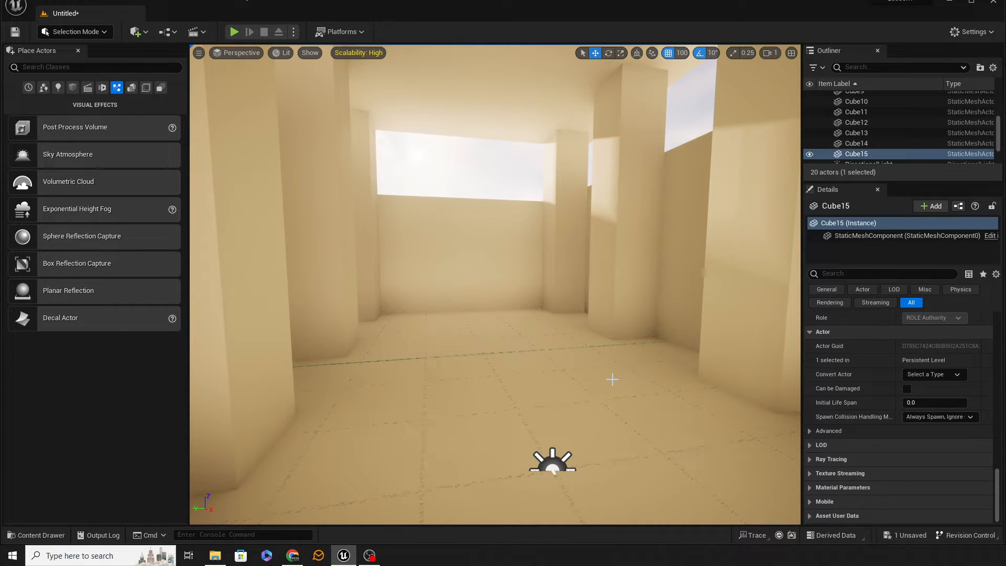
left_click(554, 461)
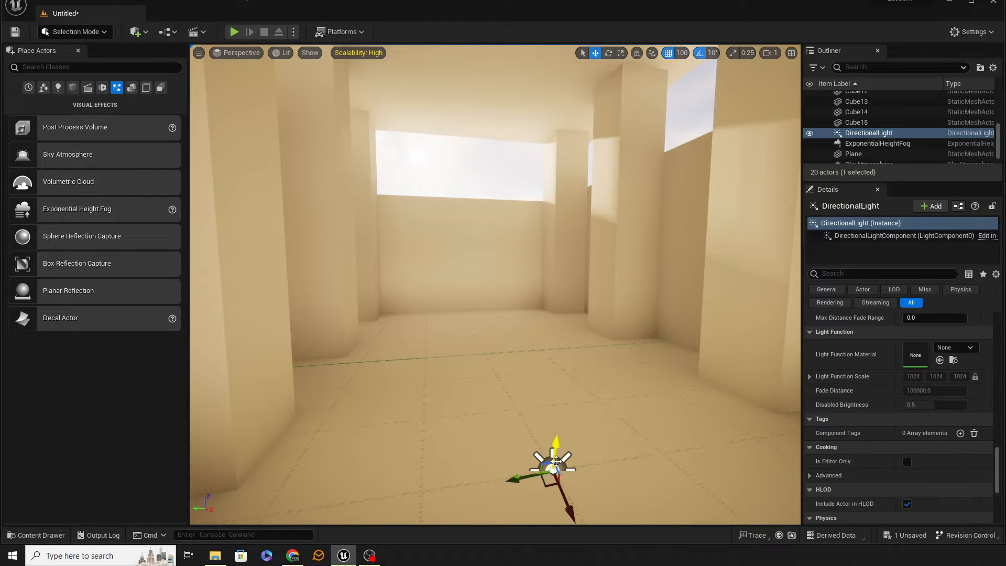
scroll(910, 391, "up", 3)
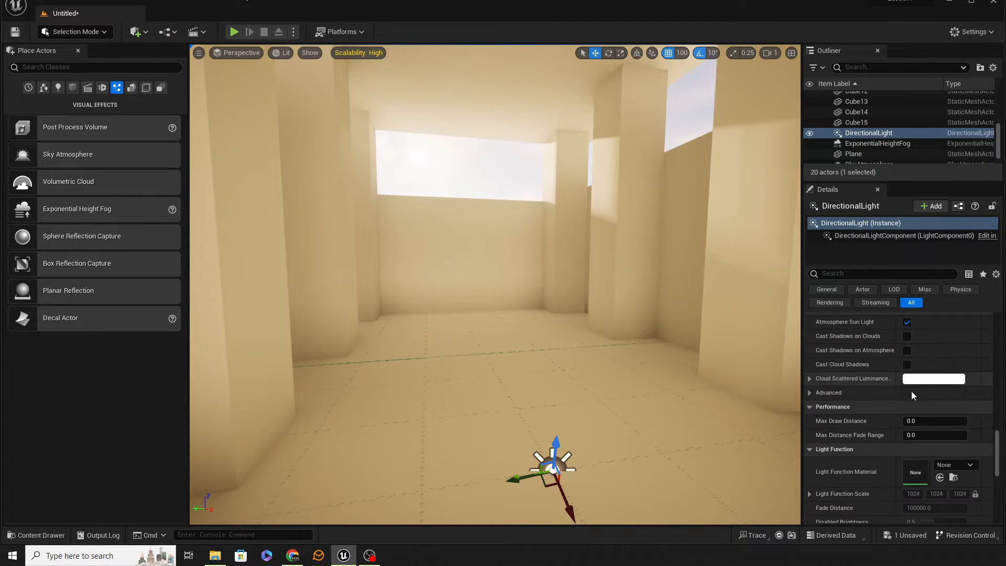
left_click_drag(998, 460, 998, 322)
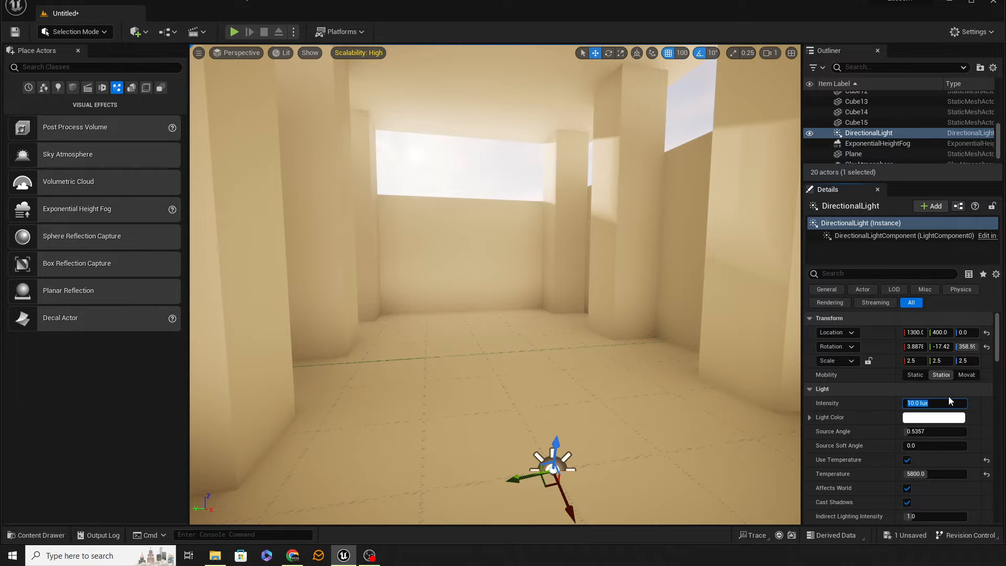
type("2")
key("Return")
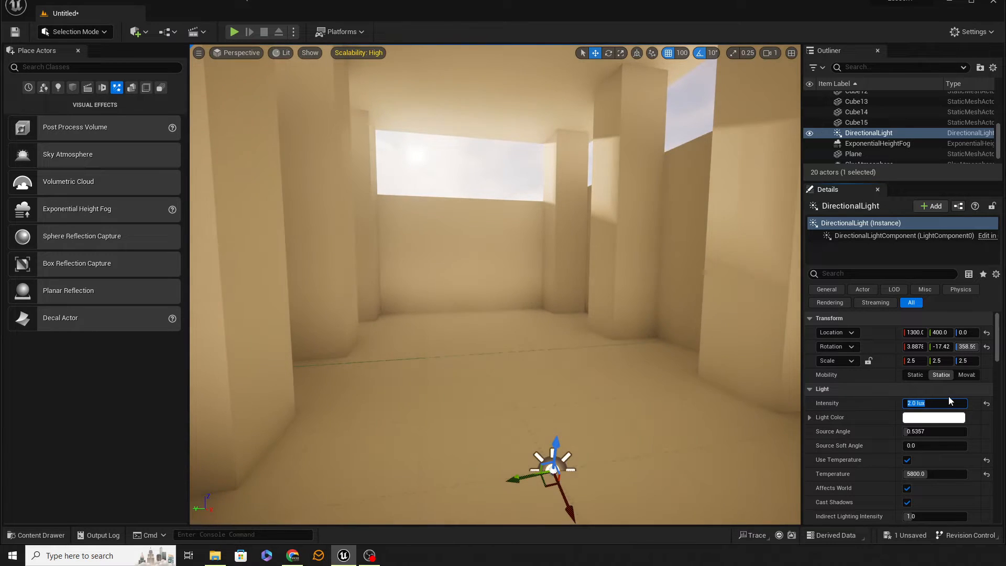
type("1")
key("Return")
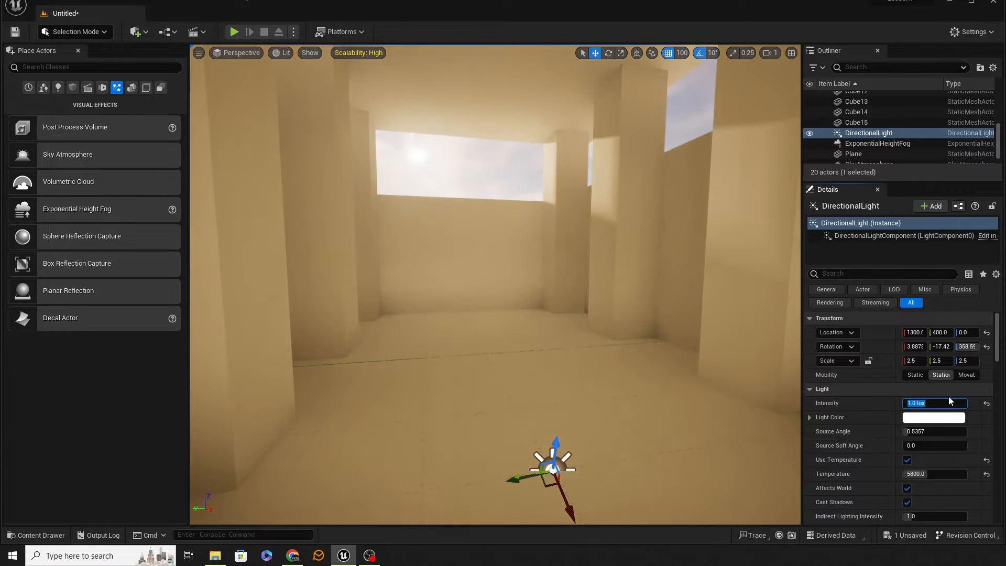
Turn rotation snapping off and rotate the directional light to a low sun angle with a Y rotation of about -1.7.
mouse_move(684, 372)
right_mouse_down()
mouse_move(692, 399)
mouse_move(690, 379)
right_mouse_up()
key("e")
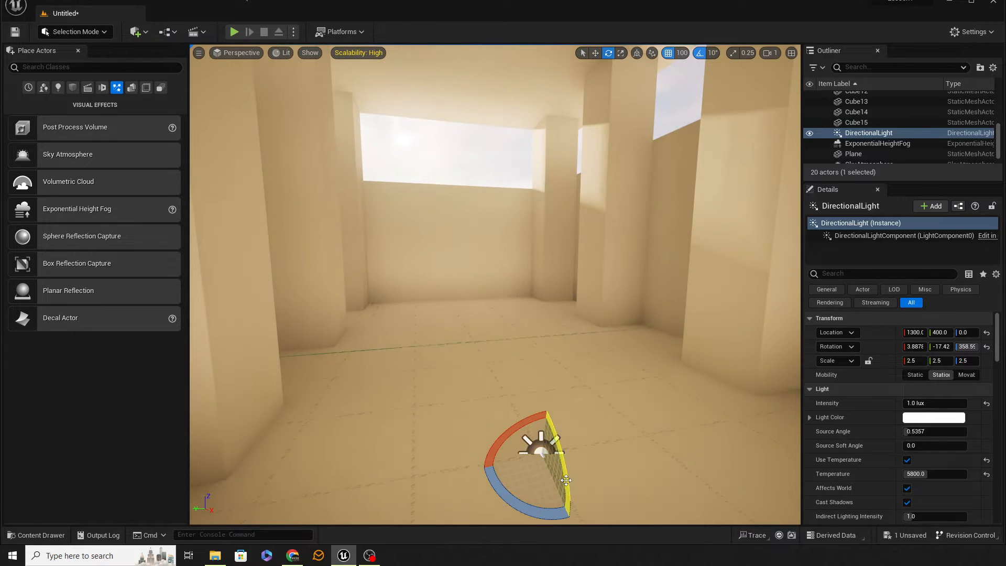
mouse_move(565, 480)
left_mouse_down()
mouse_move(564, 445)
mouse_move(570, 505)
mouse_move(565, 463)
mouse_move(569, 505)
mouse_move(566, 493)
left_mouse_up()
left_click(698, 52)
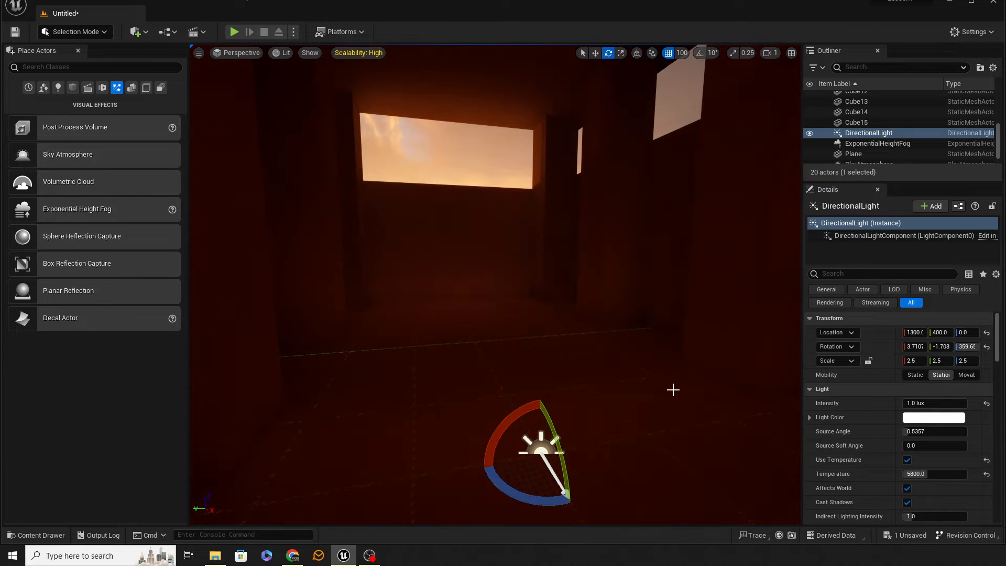
Delete the end wall copy Cube15 from outside the structure to reopen that end.
left_click(448, 135)
right_click_drag(565, 233, 940, 231)
key("s")
key("a")
key("d")
key("w")
right_click_drag(611, 288, 612, 288)
key("s")
left_click(581, 279)
key("Delete")
From inside the room, rotate the directional light around its Y axis to a low sun angle of about -3.5.
key("w")
right_click_drag(495, 284, 1004, 313)
key("w")
key("w")
key("w")
key("w")
key("a")
key("w")
right_click_drag(589, 306, 589, 305)
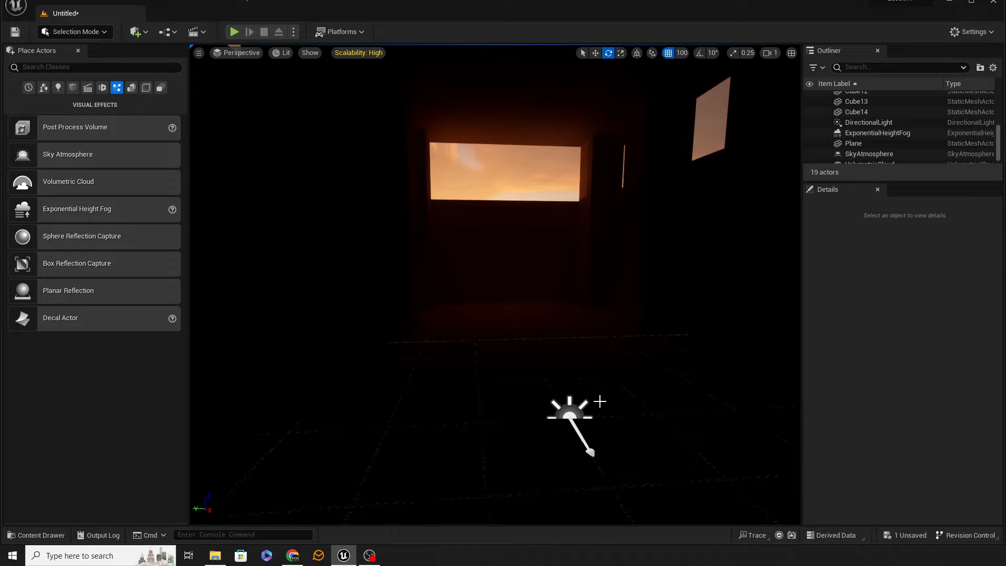
left_click(570, 411)
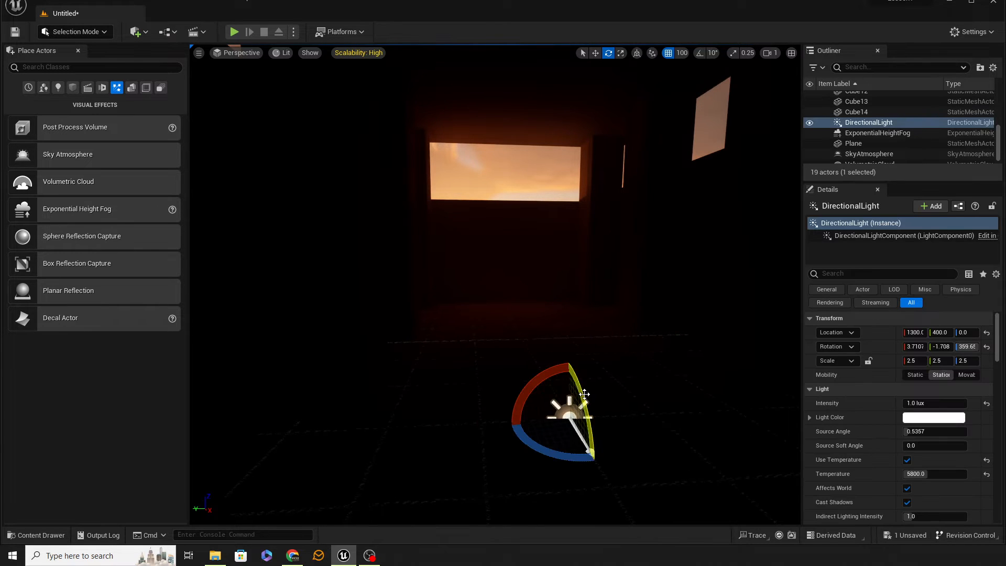
mouse_move(592, 446)
left_mouse_down()
mouse_move(598, 474)
mouse_move(595, 460)
left_mouse_up()
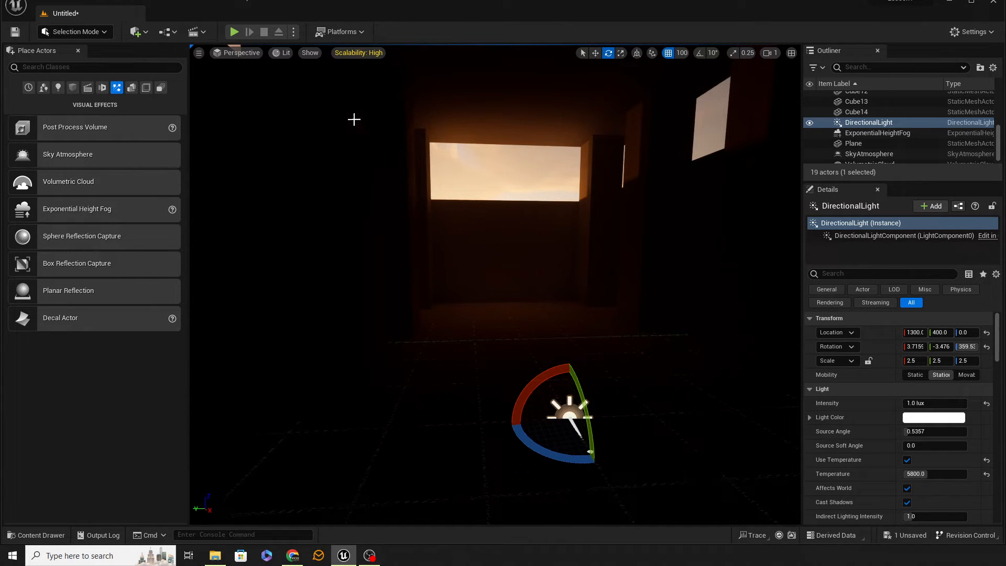
Disable Auto Exposure, Ambient Occlusion Static Fraction and Bloom in the project's default rendering settings.
left_click(65, 3)
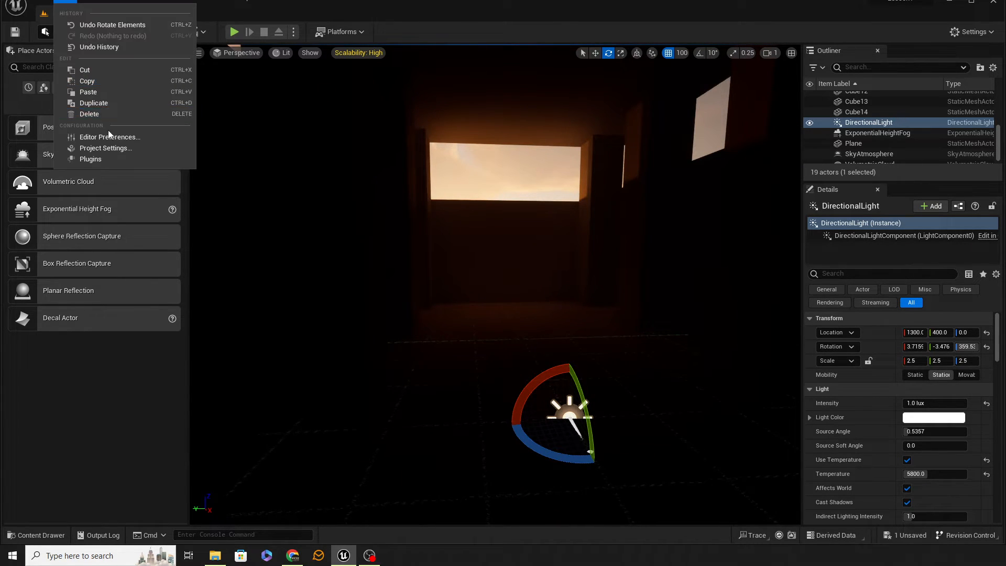
left_click(151, 147)
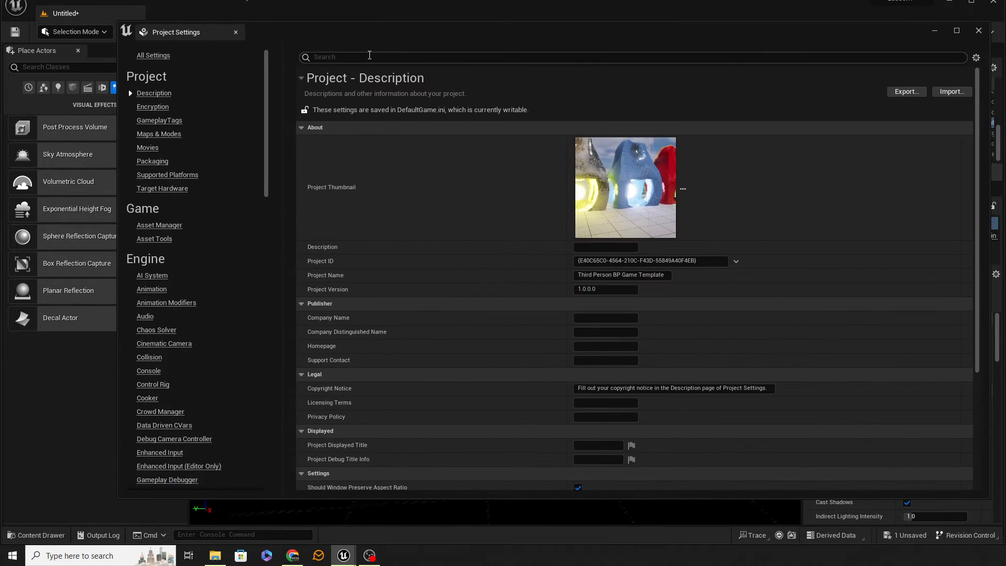
scroll(131, 404, "down", 10)
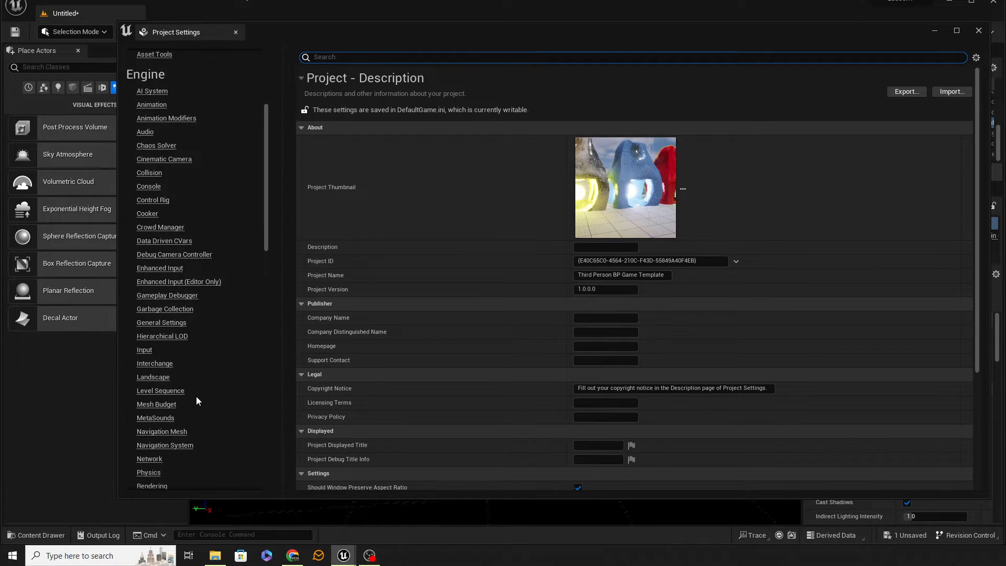
left_click(150, 420)
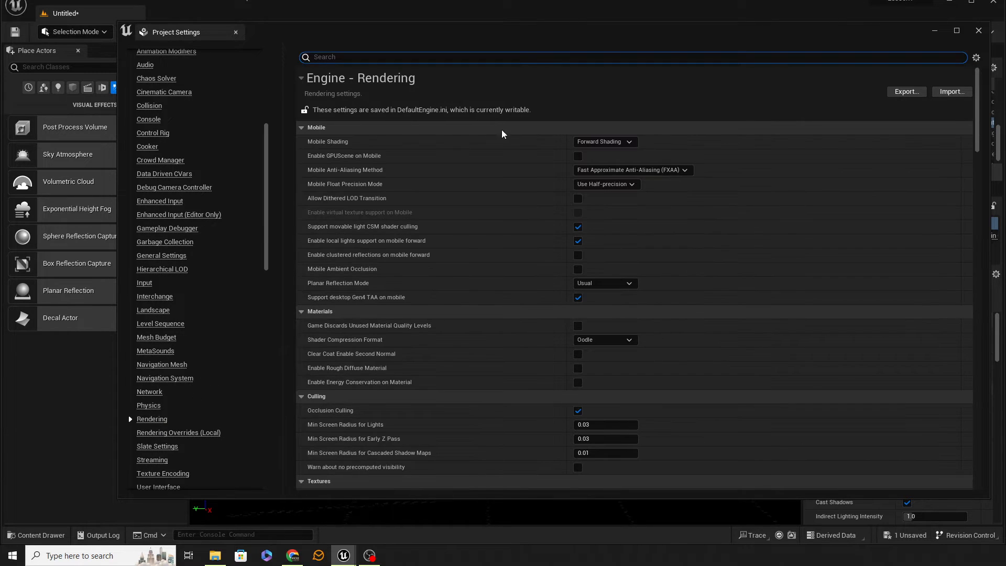
scroll(469, 256, "down", 3)
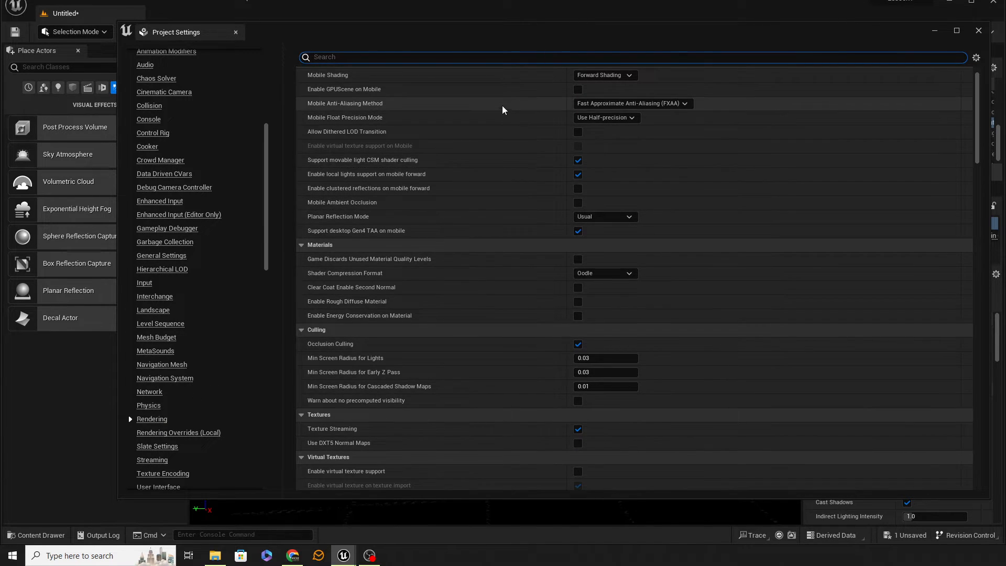
scroll(498, 134, "down", 7)
scroll(498, 134, "down", 20)
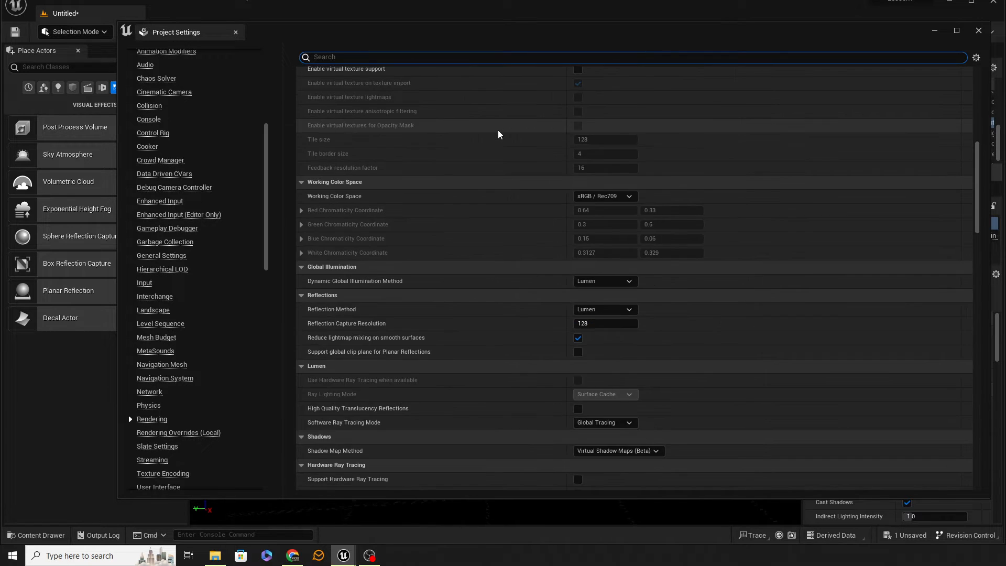
scroll(498, 134, "down", 15)
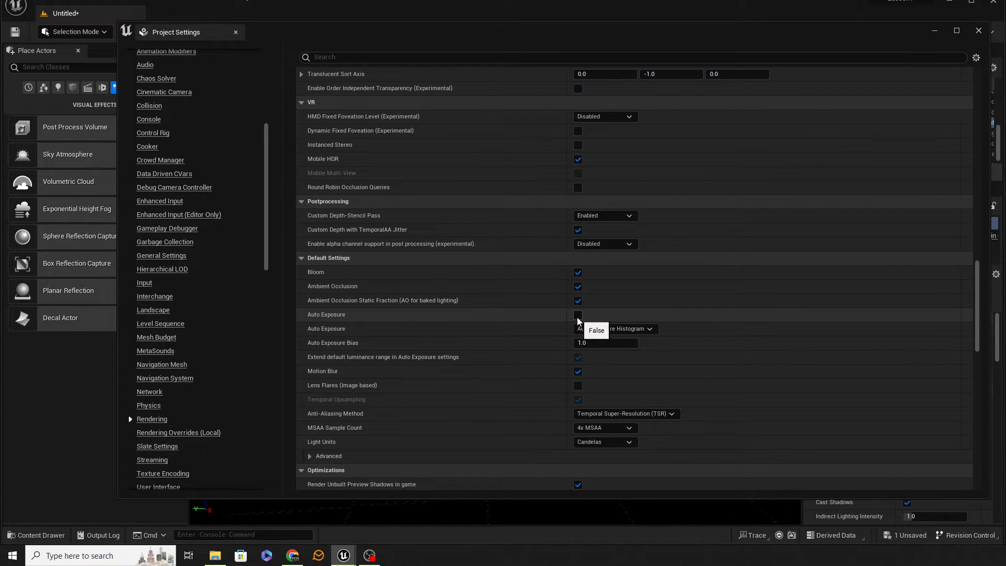
left_click(578, 317)
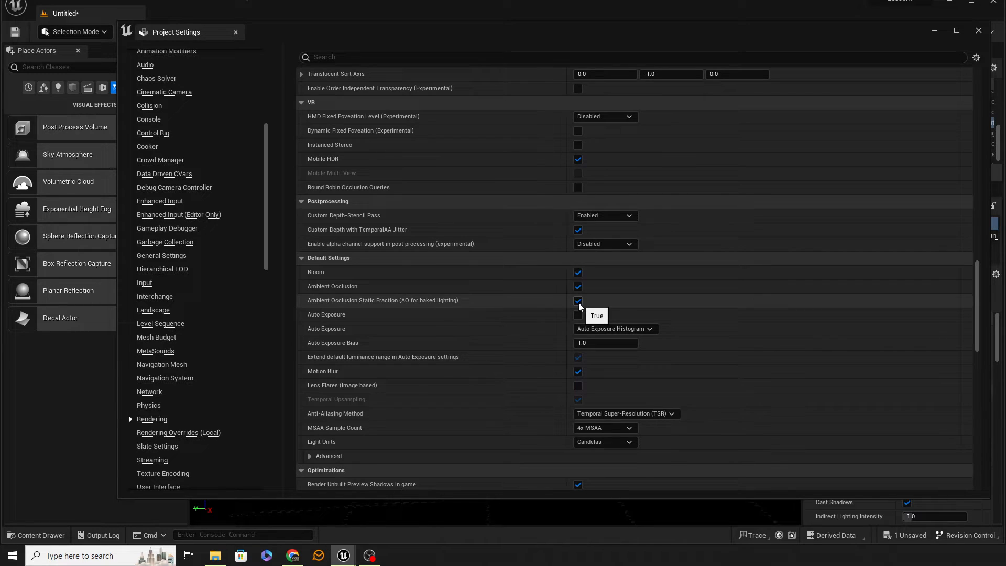
left_click(579, 303)
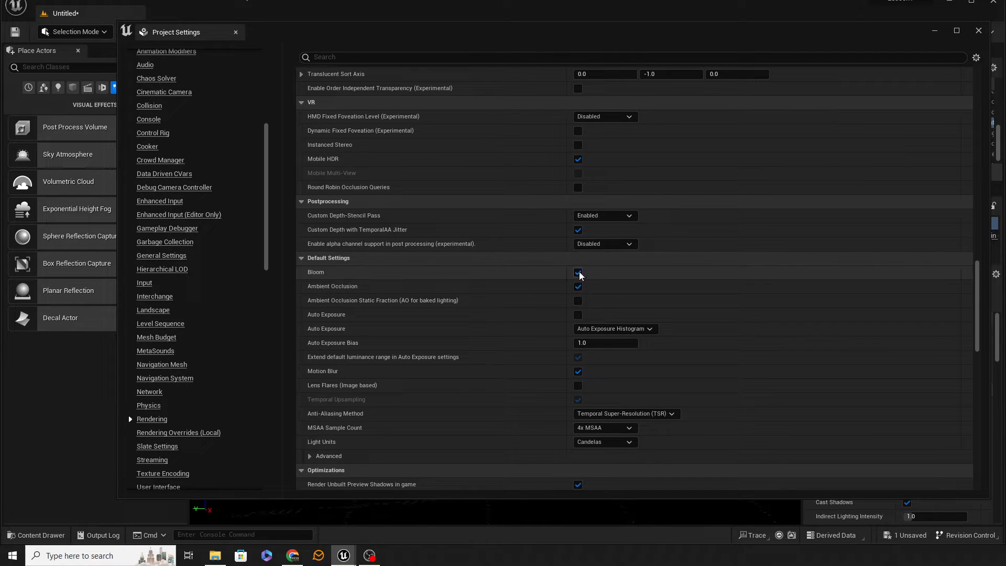
left_click(579, 272)
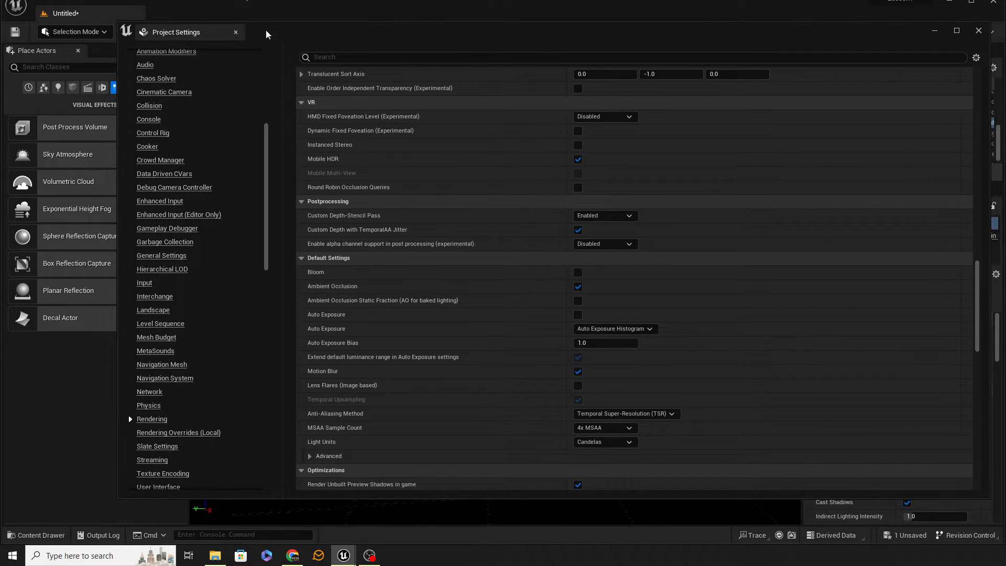
left_click(235, 32)
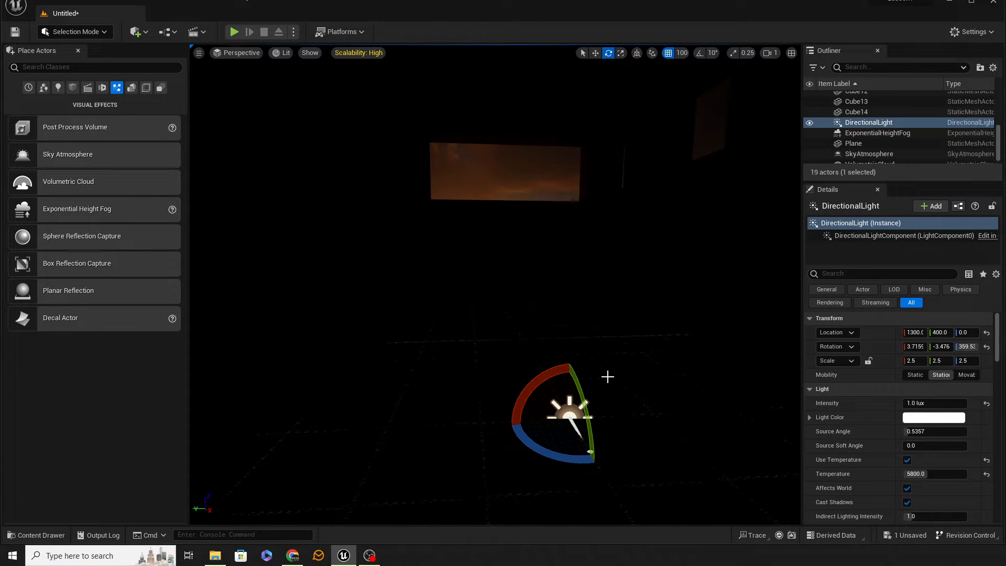
Rotate the directional light to a higher sun angle with a Y rotation of about -30.7, casting sunlight onto the room's floor.
left_click_drag(581, 394, 600, 511)
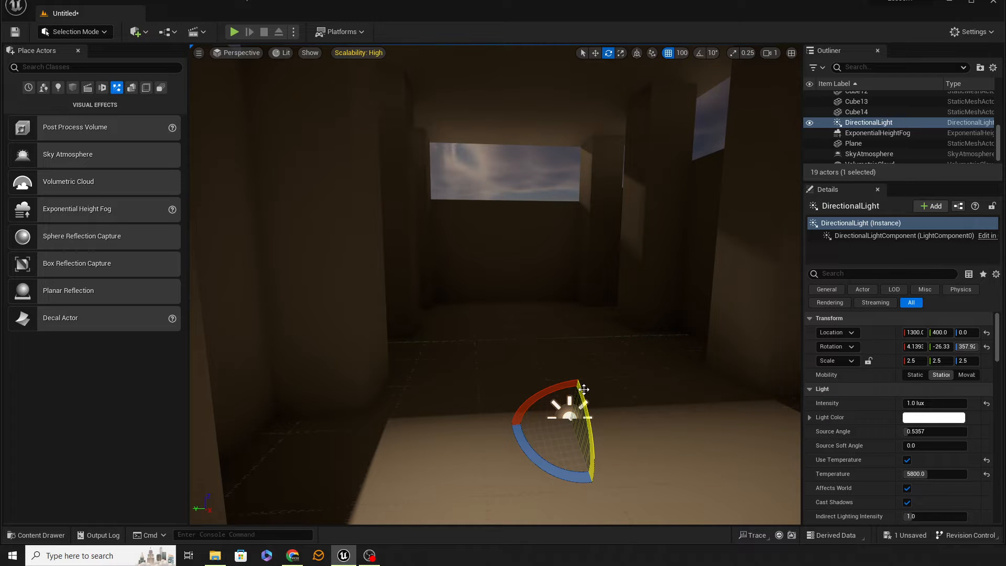
right_click_drag(640, 404, 561, 409)
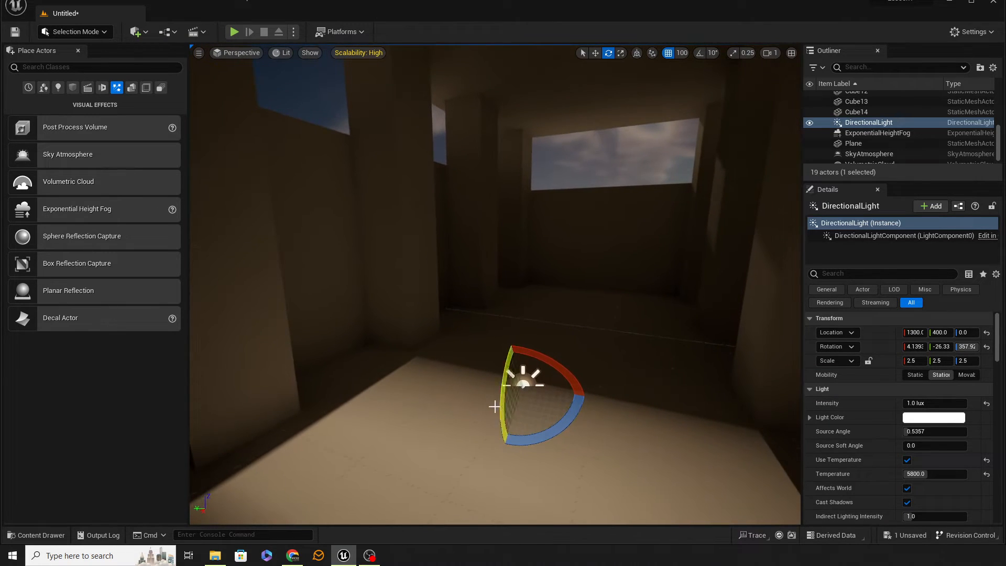
mouse_move(508, 404)
left_mouse_down()
mouse_move(505, 391)
mouse_move(508, 424)
mouse_move(503, 407)
left_mouse_up()
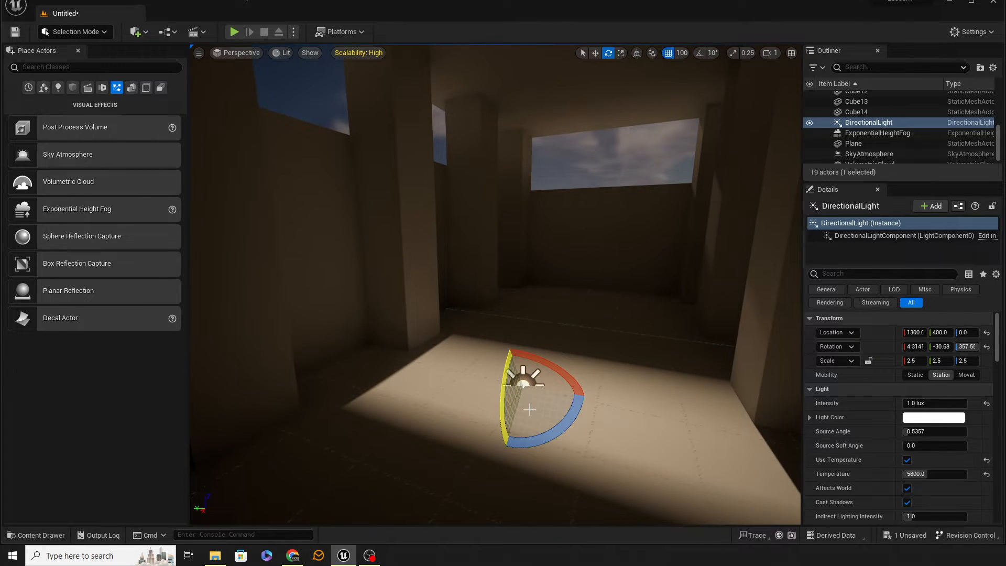
right_click_drag(530, 409, 571, 404)
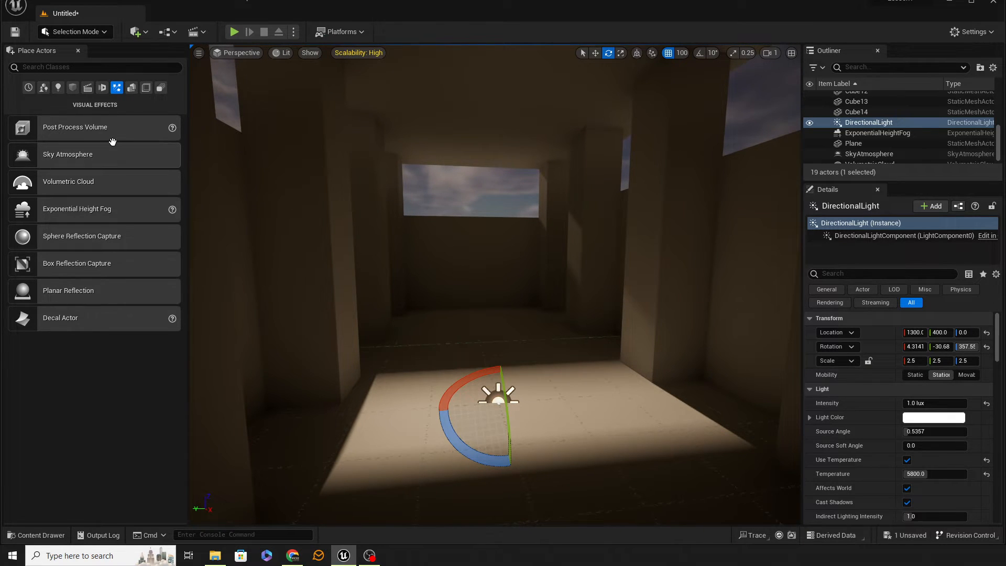
Add a sky light inside the room near the directional light and enable its Real Time Capture.
left_click(58, 88)
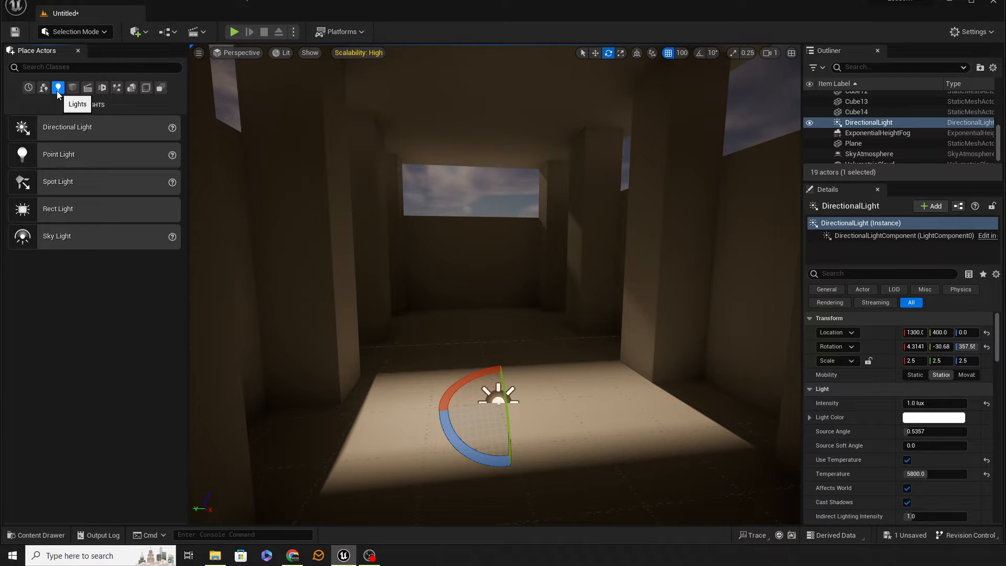
left_click_drag(67, 235, 519, 341)
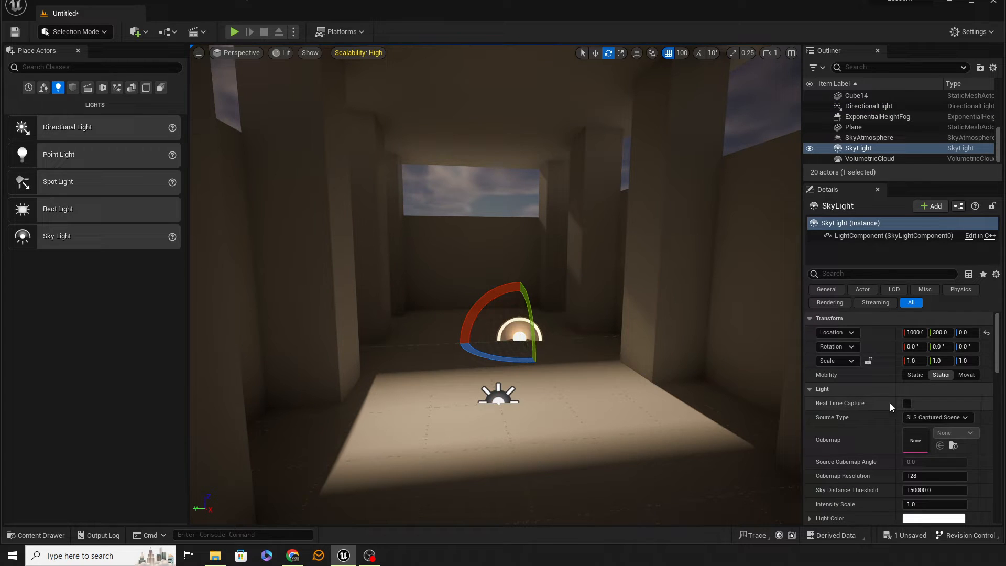
scroll(937, 450, "down", 6)
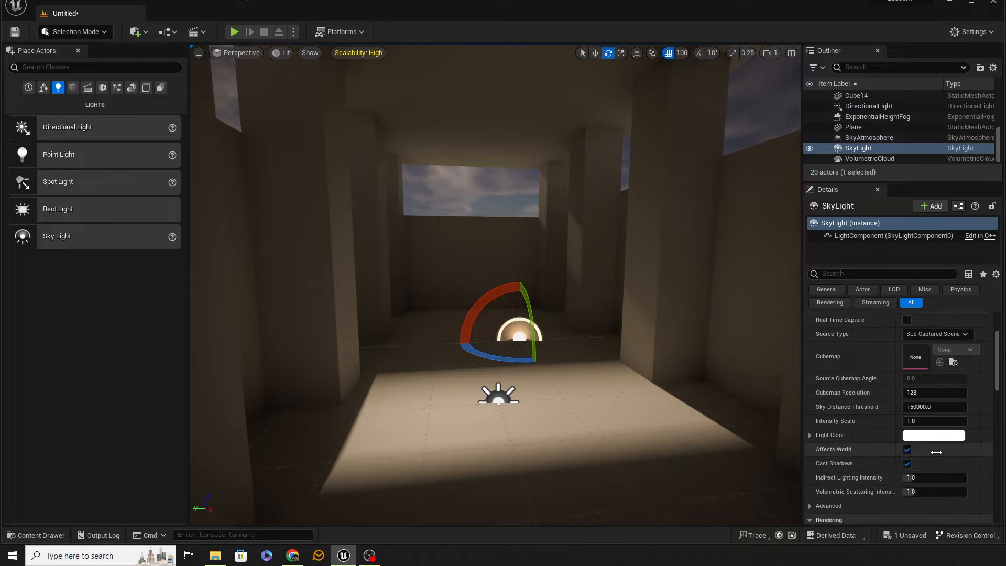
scroll(937, 451, "up", 6)
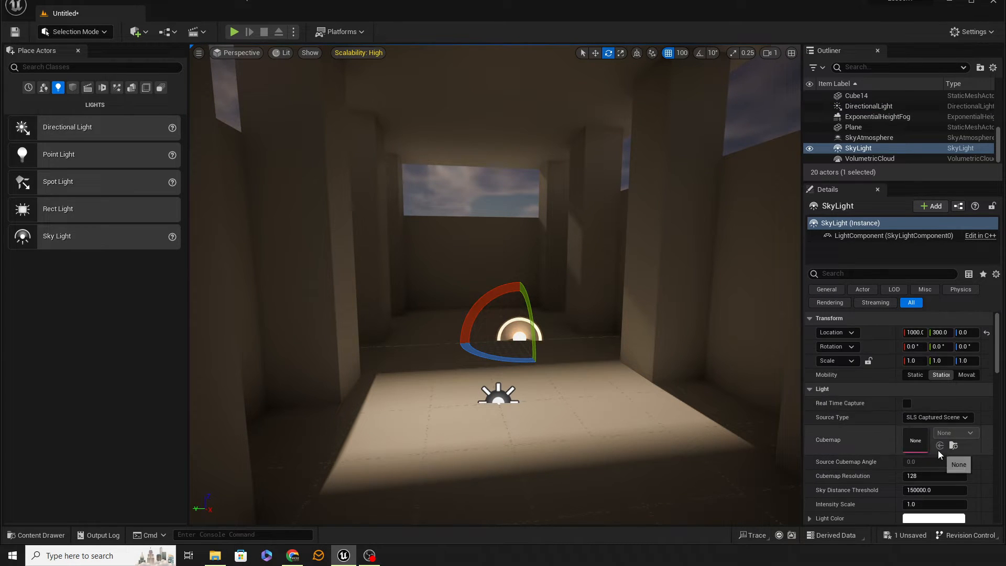
left_click(907, 403)
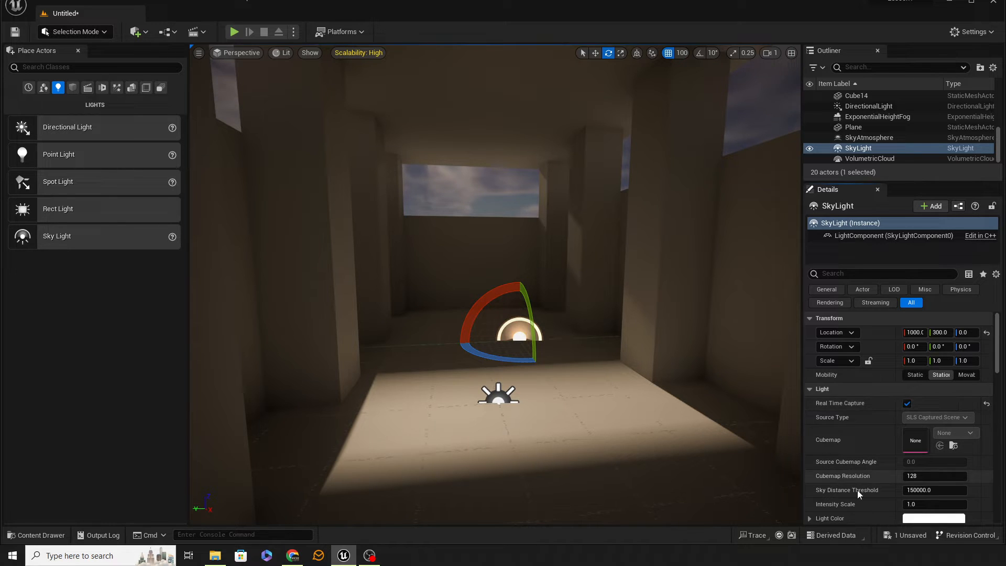
scroll(906, 495, "down", 2)
scroll(912, 485, "down", 1)
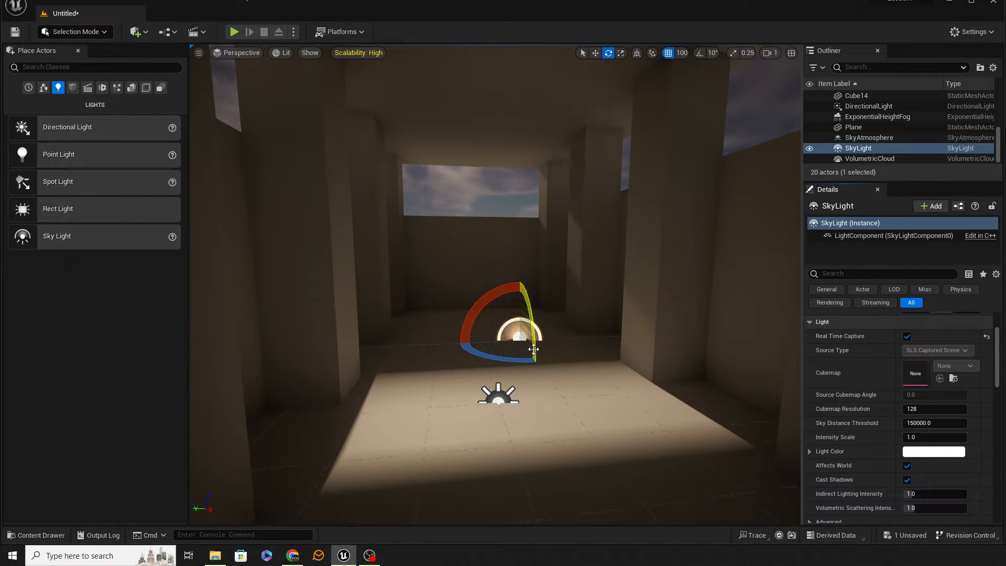
Rotate the directional light back to a low sun angle so no direct sunlight falls on the floor.
mouse_move(533, 347)
left_mouse_down()
mouse_move(535, 361)
mouse_move(535, 350)
left_mouse_up()
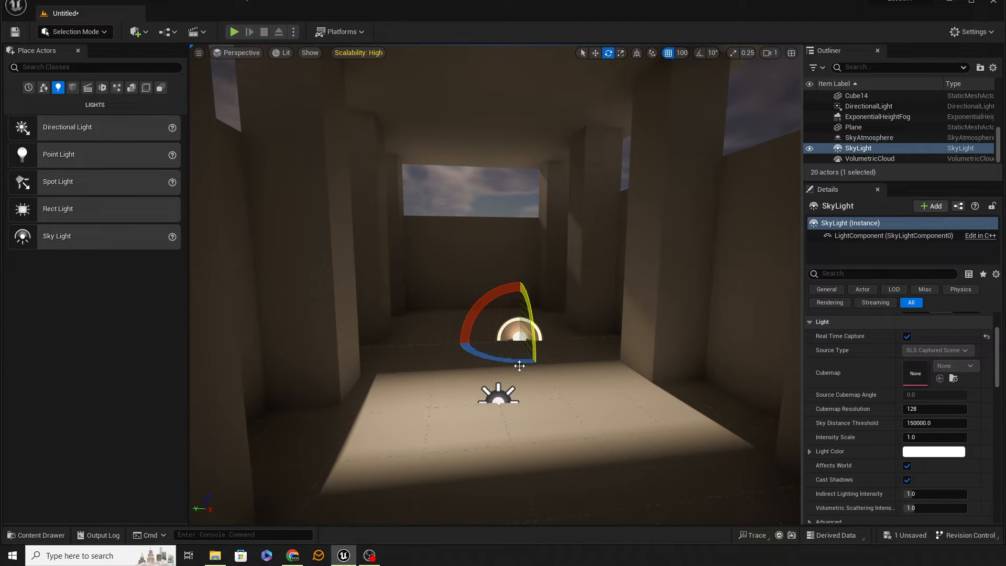
left_click(499, 397)
left_click_drag(504, 422, 510, 474)
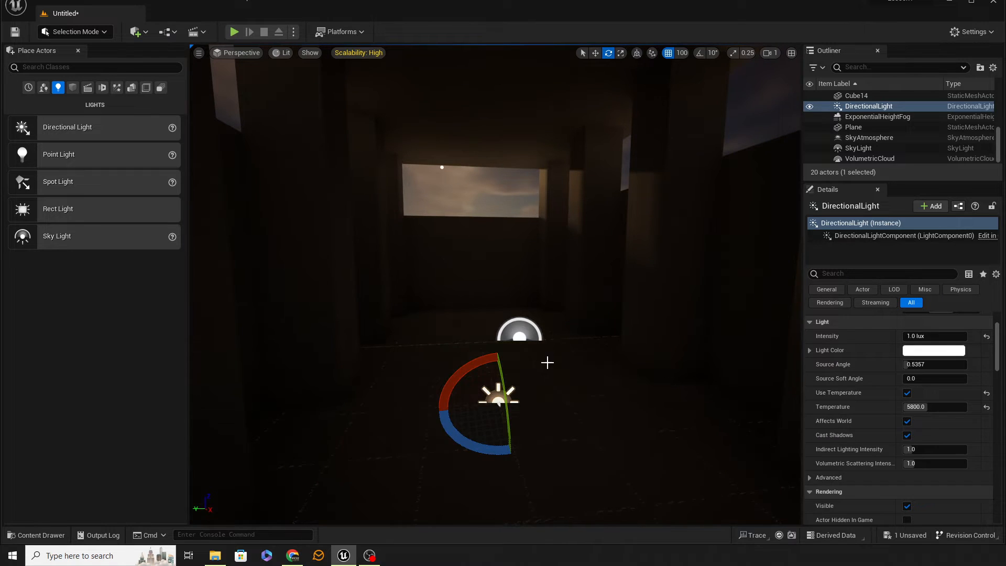
Try an intensity scale of 3 on the sky light and return it to 1.
left_click(519, 335)
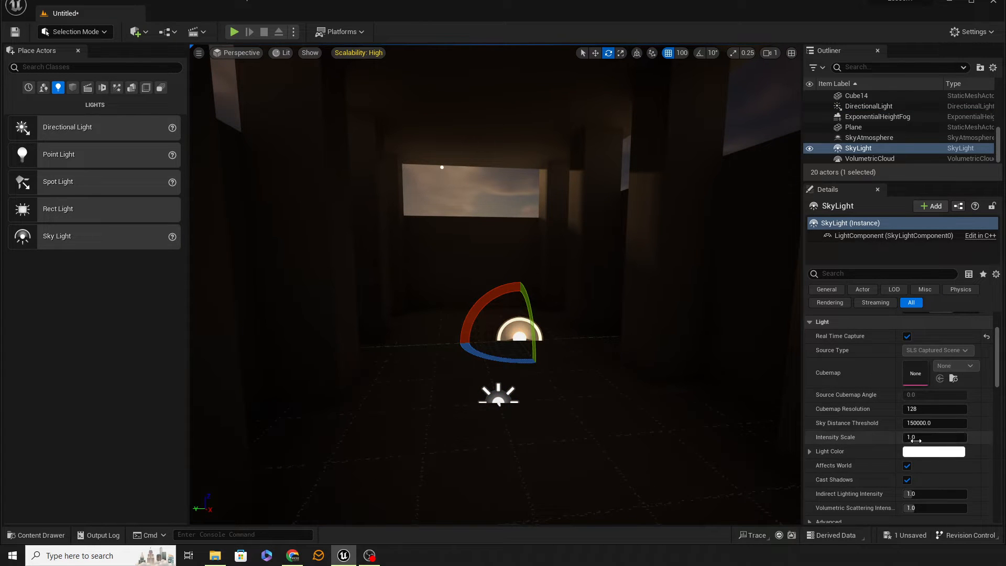
left_click(910, 437)
type("3")
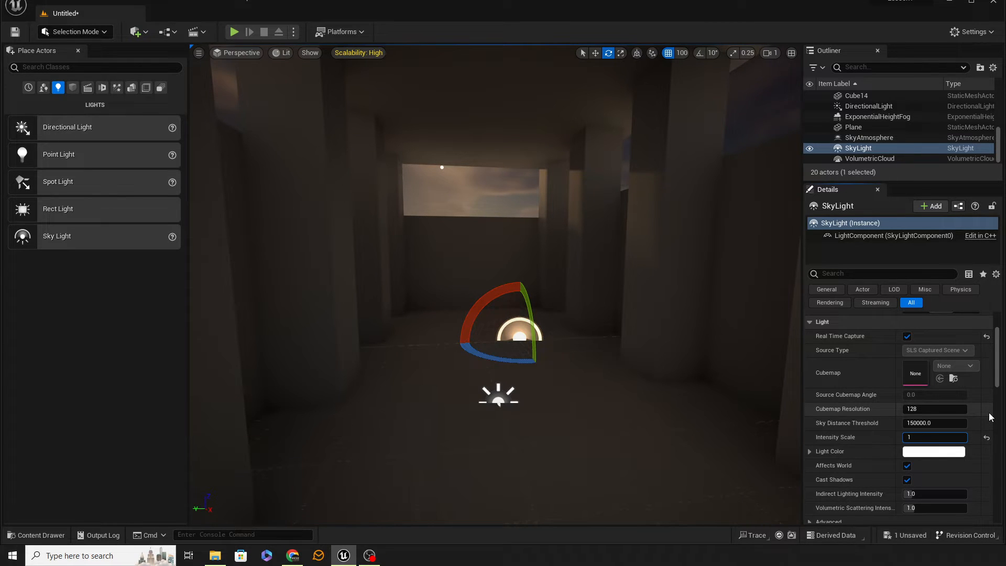
key("Return")
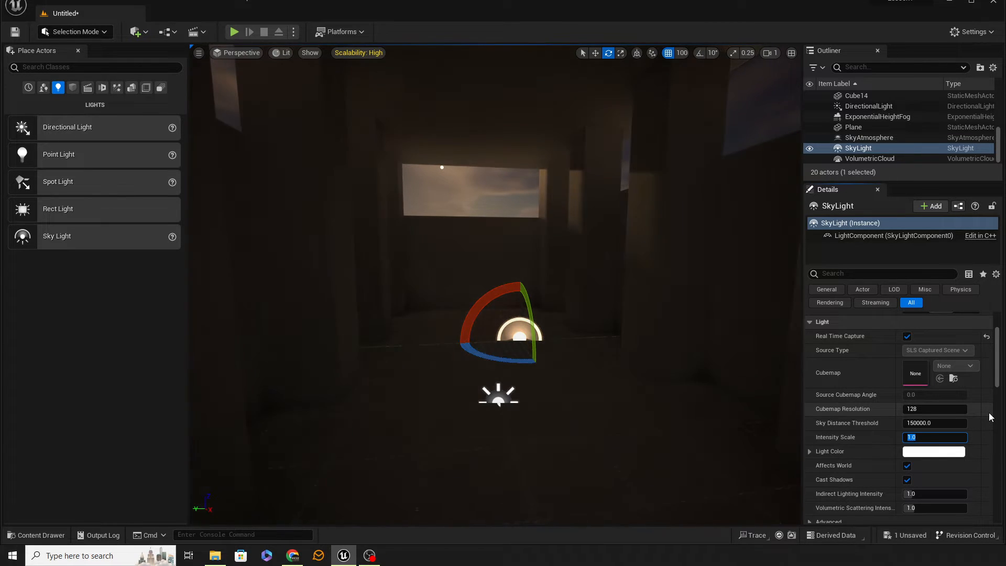
Tint the sky light blue with about R 0.29, G 0.33, B 1.0 and set its intensity scale to 4.
left_click(911, 451)
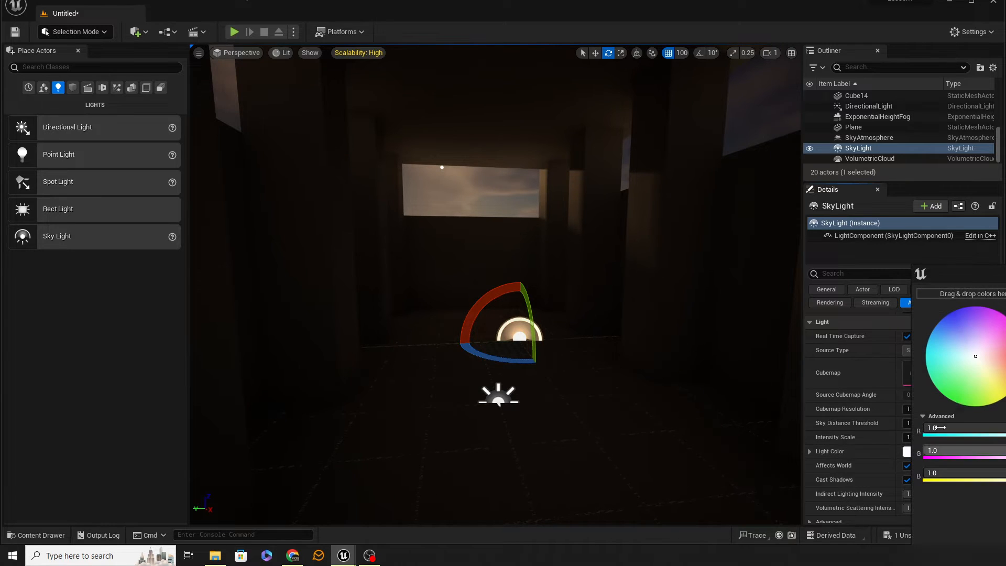
left_click(990, 373)
left_click_drag(993, 375, 956, 329)
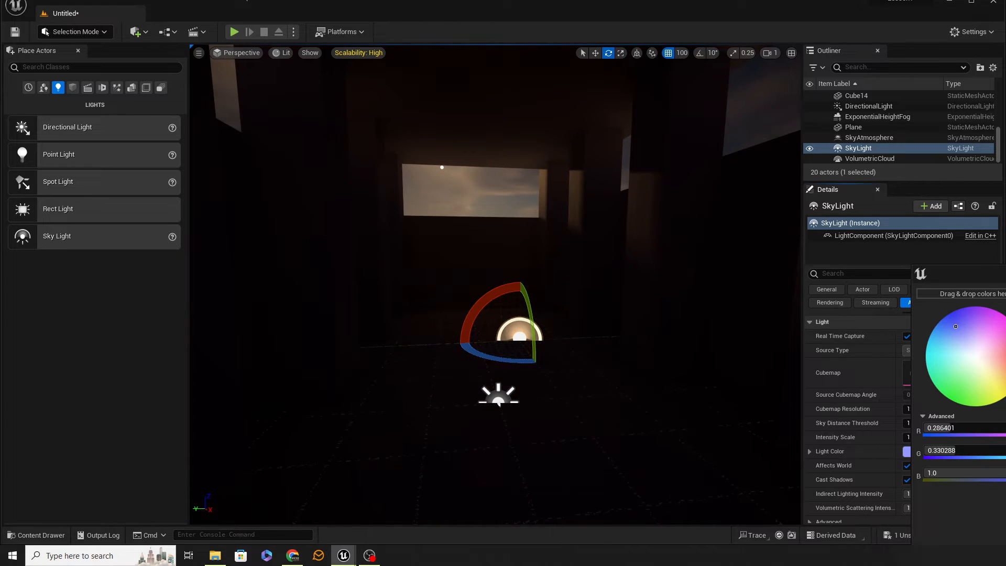
left_click(1005, 533)
mouse_move(906, 438)
left_mouse_down()
mouse_move(924, 441)
mouse_move(912, 440)
left_mouse_up()
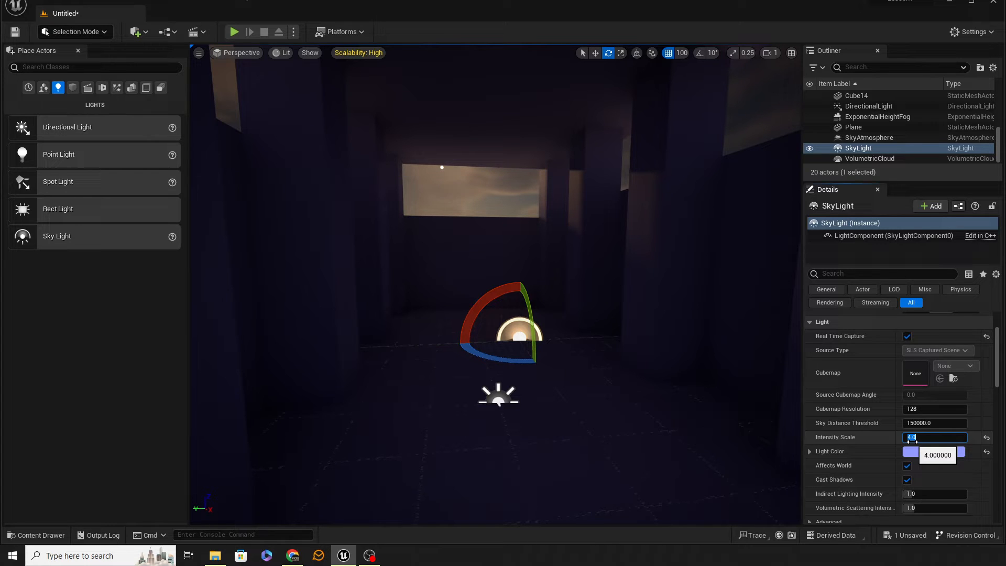
left_click(653, 346)
Delete the sky light and undo the deletion to compare the lighting, and reset its light color to white.
left_click(516, 331)
key("Delete")
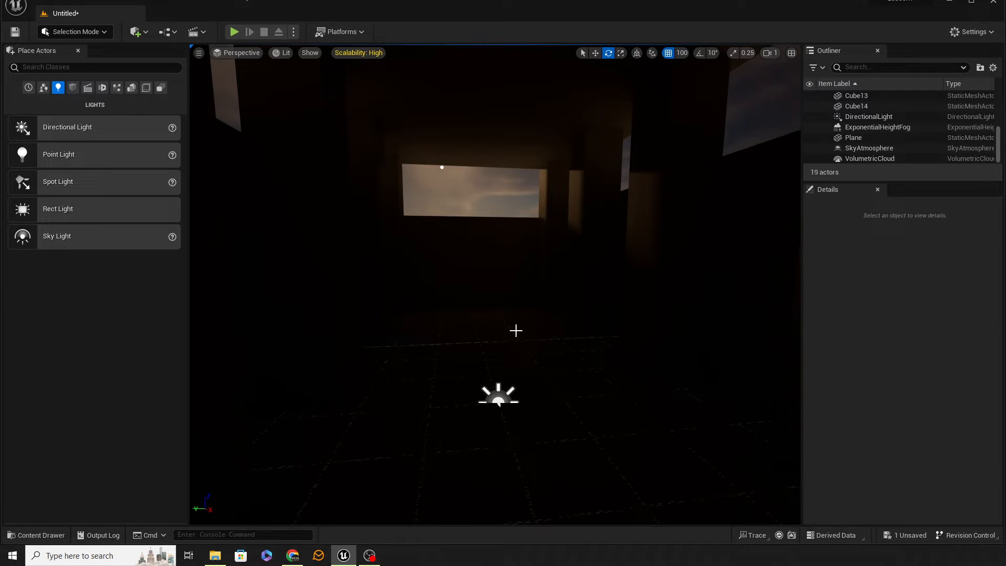
key("ctrl+z")
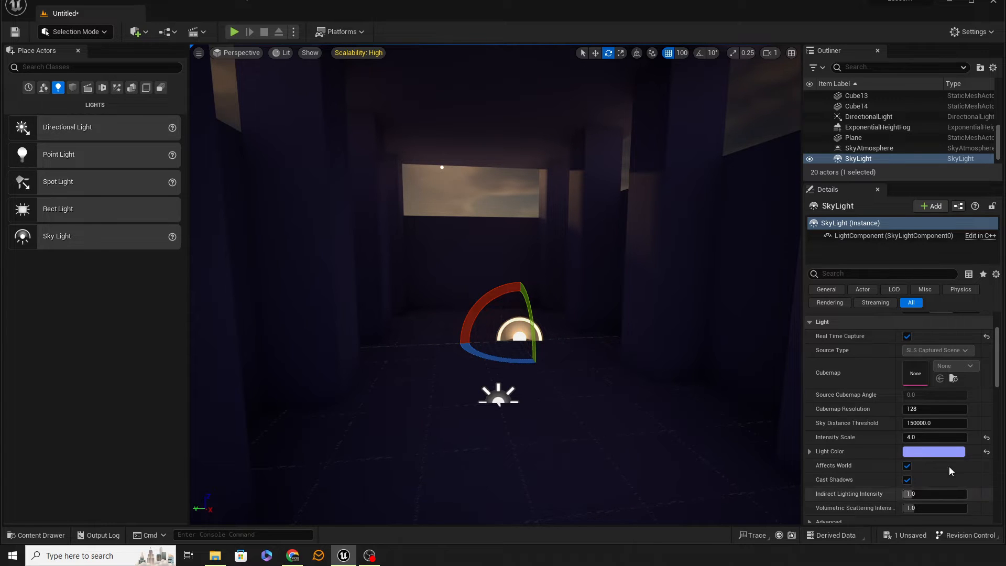
left_click(986, 452)
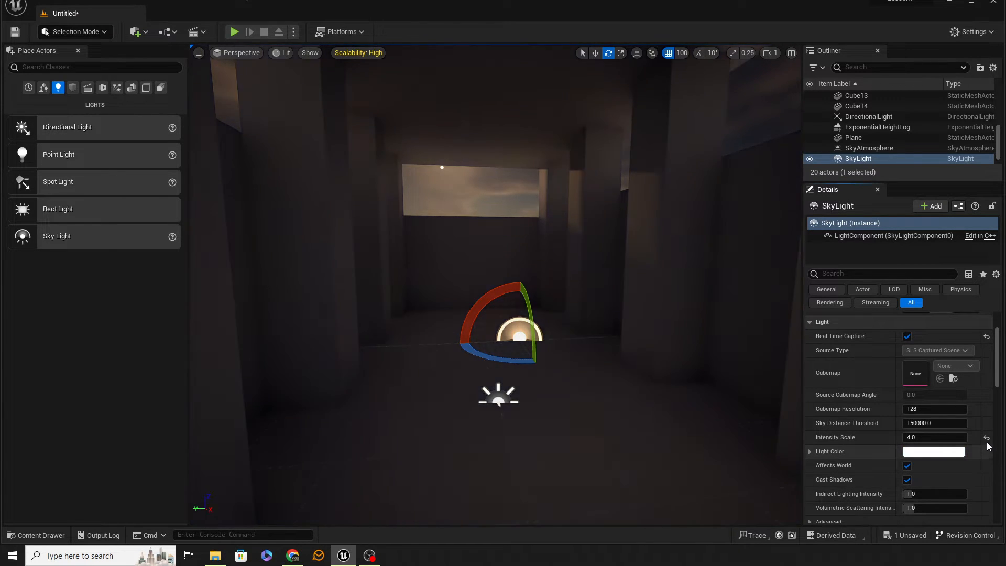
Reset the sky light's intensity scale to 1.0 and slightly rotate the directional light.
left_click(987, 437)
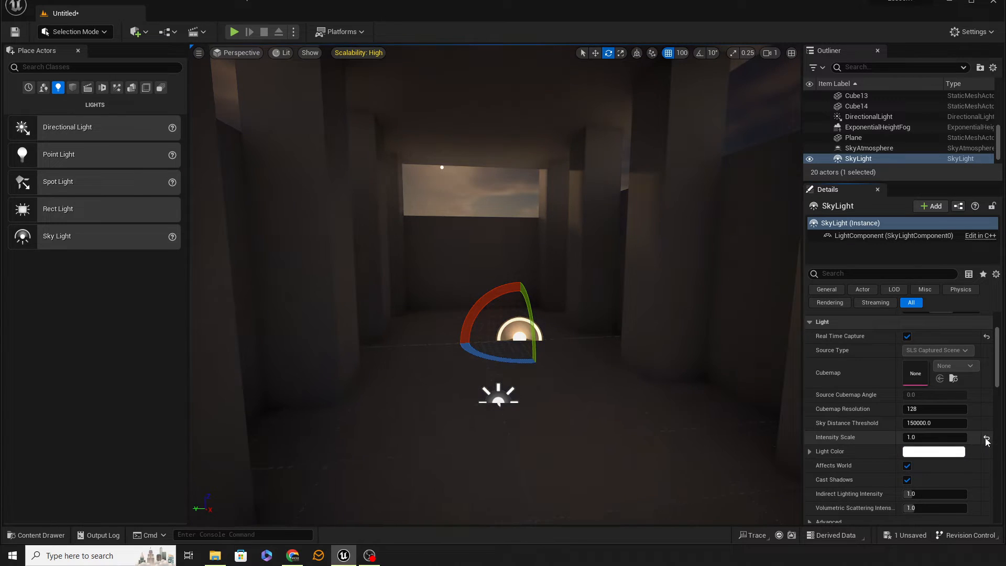
left_click(941, 437)
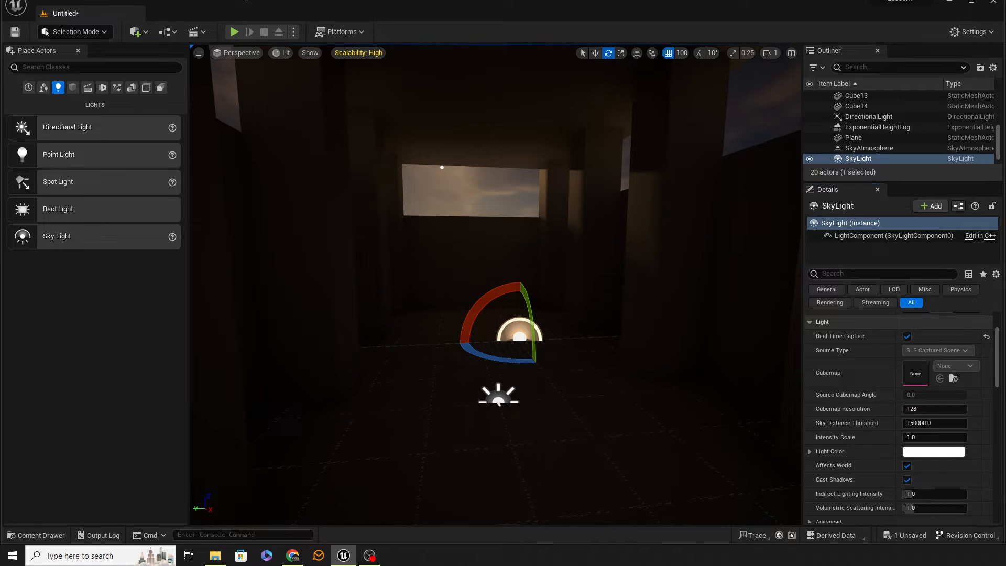
left_click(482, 399)
left_click_drag(506, 380, 506, 397)
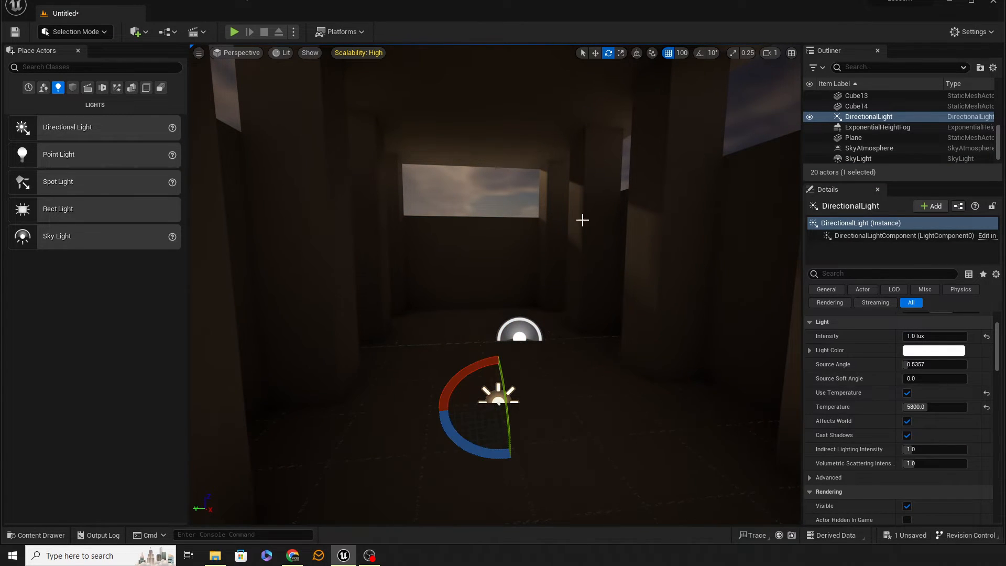
Try placing the SM_Lamp_Ceiling prop from the StarterContent Props folder under the ceiling, and delete it.
right_click_drag(648, 297, 623, 313)
key("s")
right_click_drag(495, 293, 489, 252)
key("w")
right_click_drag(641, 290, 629, 275)
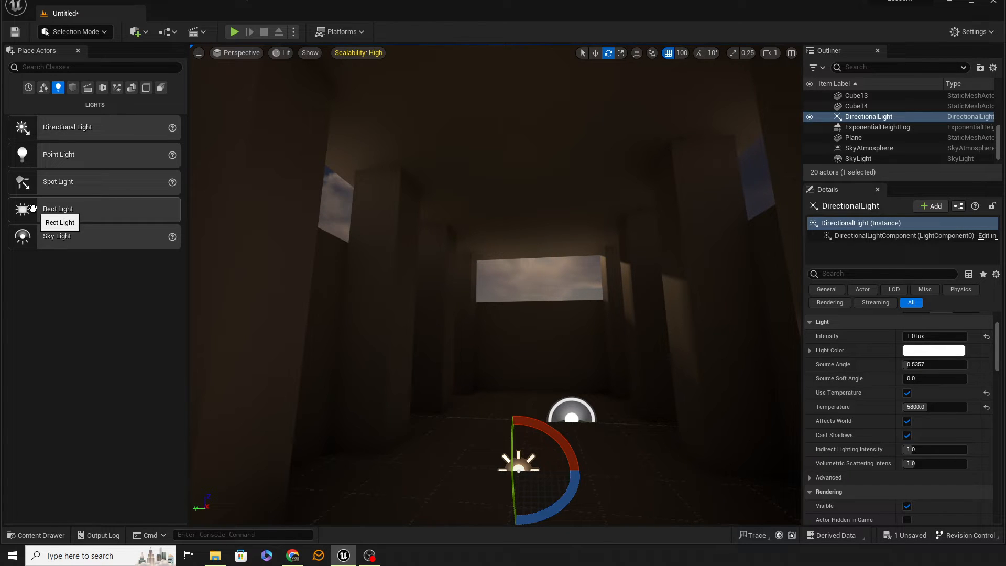
left_click(36, 535)
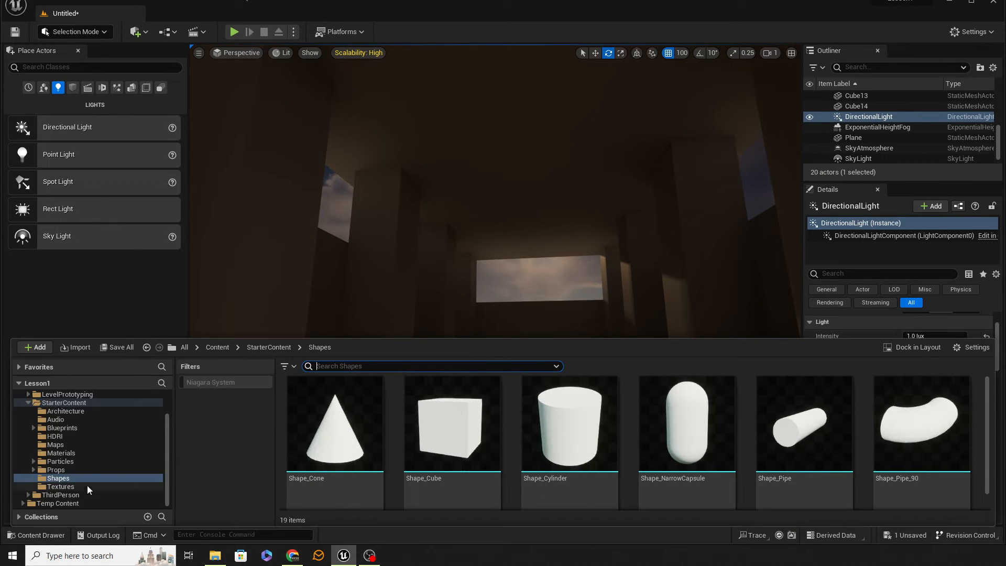
left_click(53, 470)
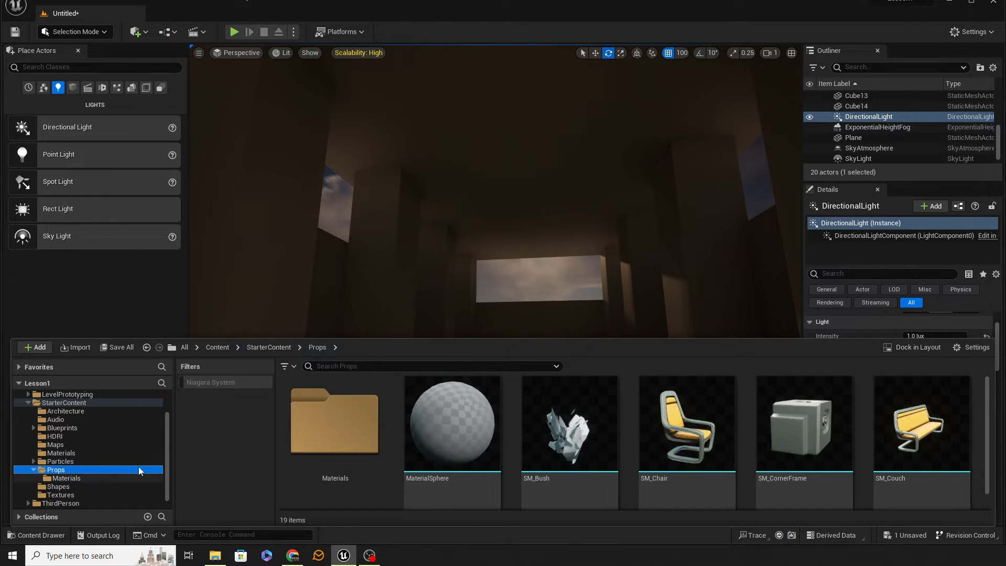
scroll(696, 452, "down", 2)
left_click_drag(697, 452, 533, 185)
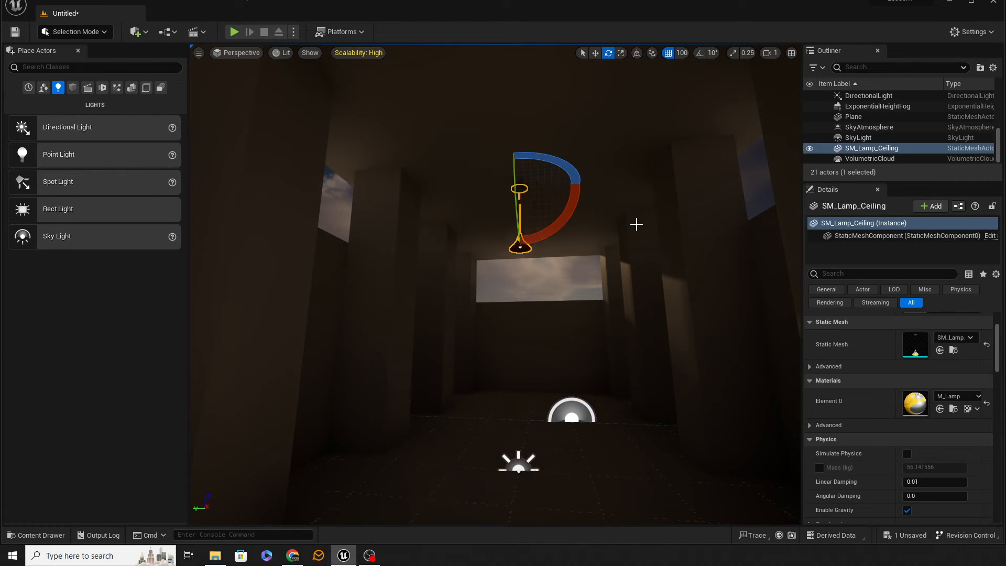
key("Delete")
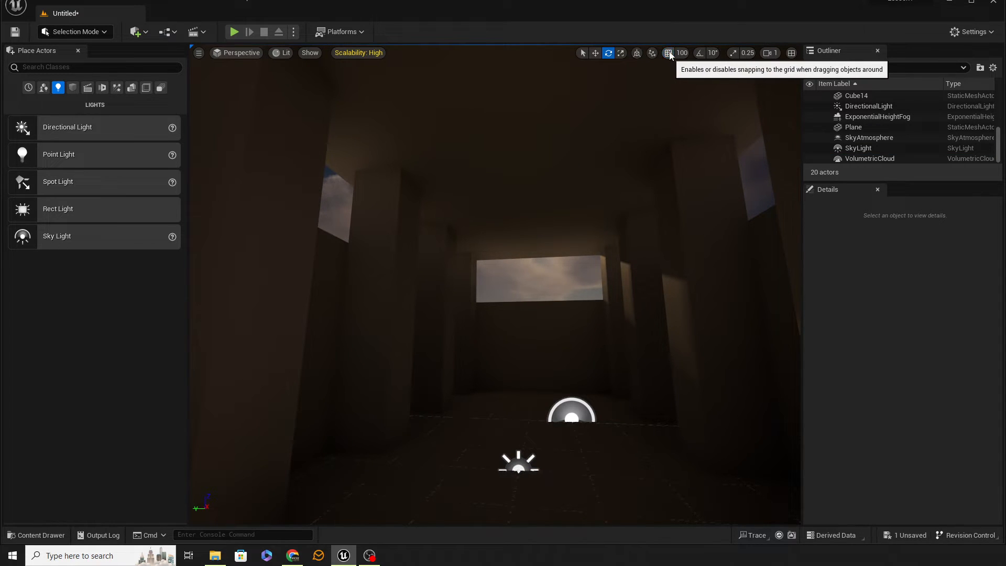
Turn off grid snapping and place the SM_Lamp_Ceiling prop on the ceiling inside the pillar structure.
left_click(40, 535)
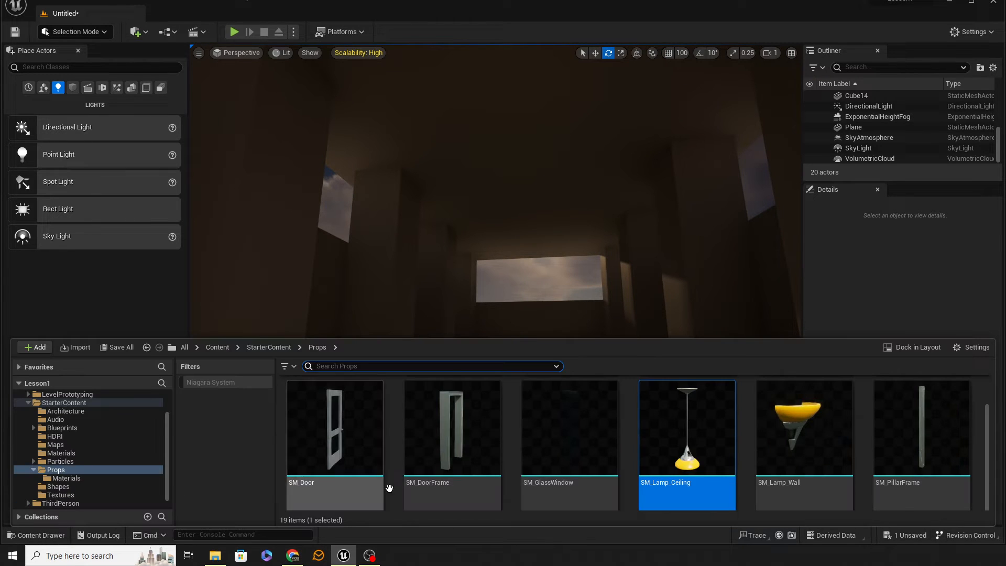
left_click_drag(681, 450, 534, 156)
right_click_drag(606, 262, 606, 262)
key("w")
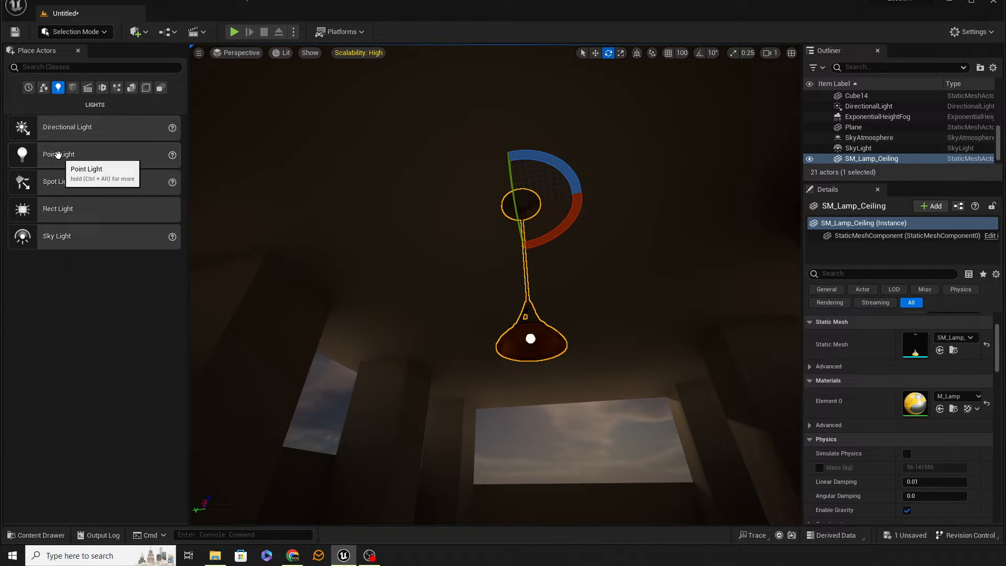
Add a point light at the ceiling beside the hanging lamp.
left_click_drag(57, 154, 485, 195)
right_click_drag(459, 253, 459, 253)
right_click_drag(575, 264, 575, 263)
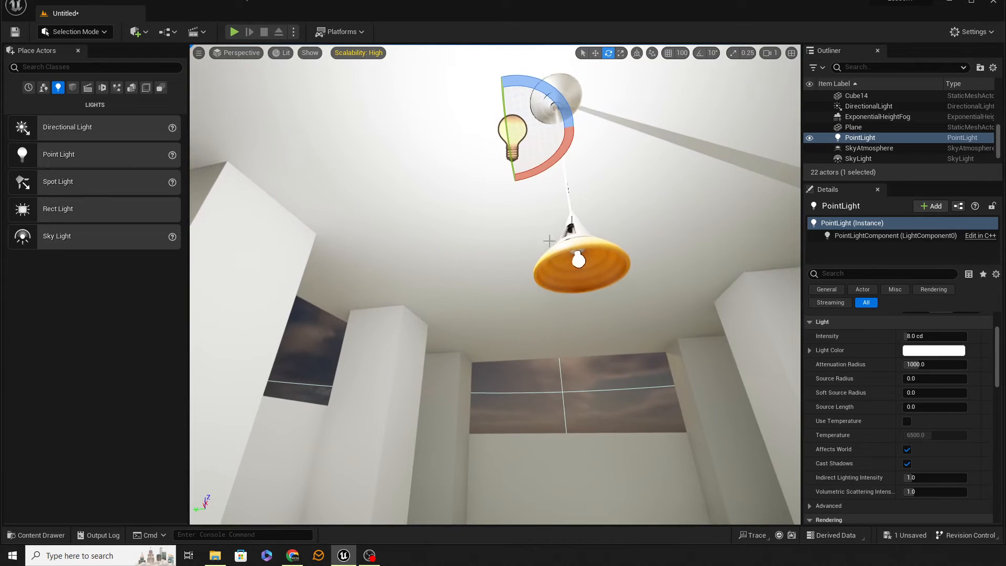
Copy the ceiling lamp's location and paste it onto the point light.
left_click(575, 240)
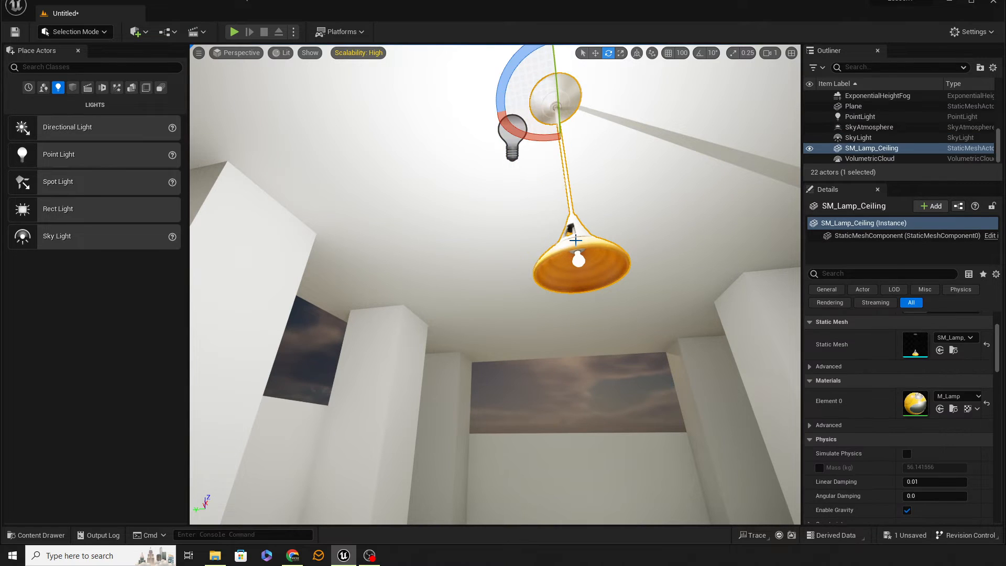
scroll(957, 376, "up", 3)
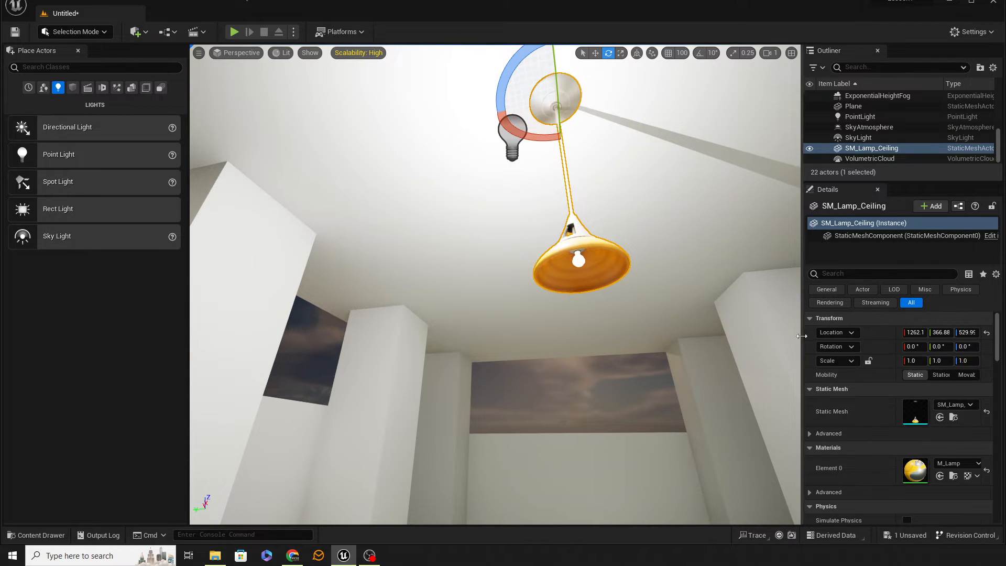
right_click(881, 336)
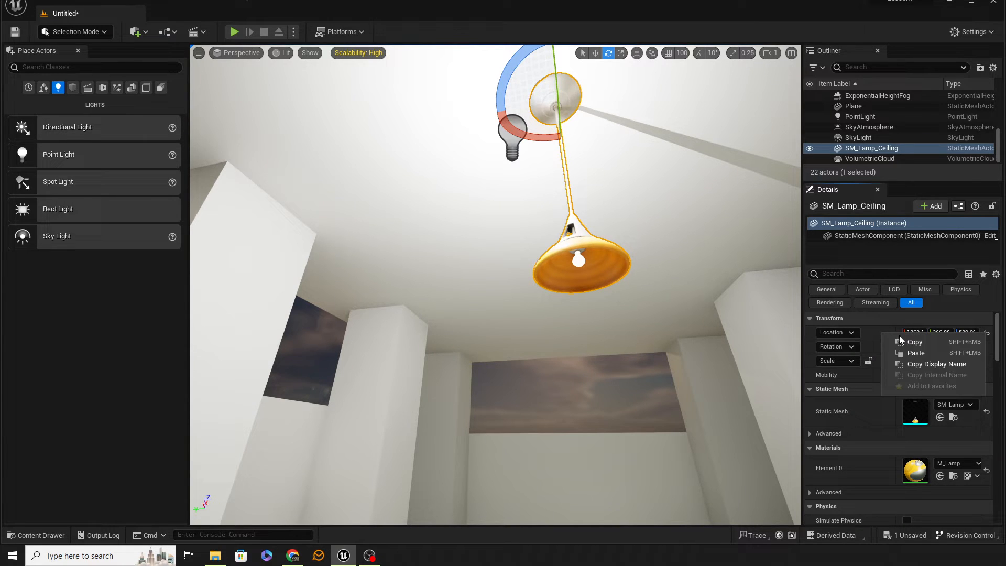
left_click(912, 342)
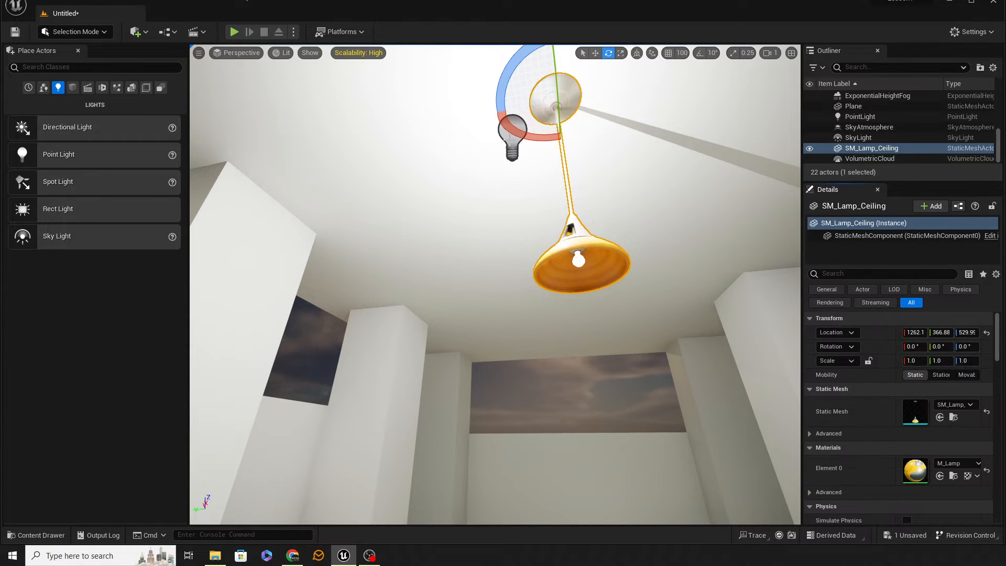
left_click(509, 140)
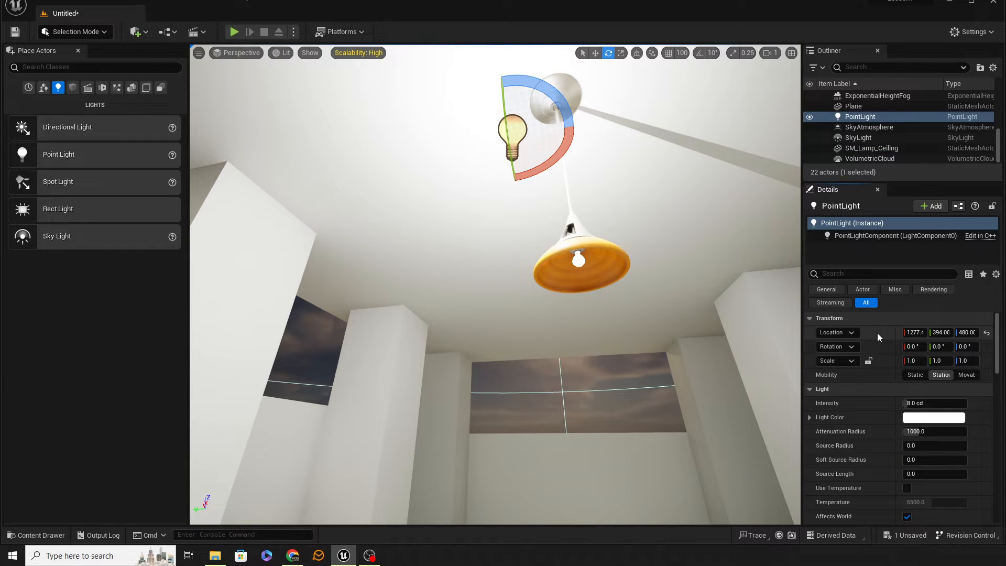
right_click(877, 332)
left_click(914, 353)
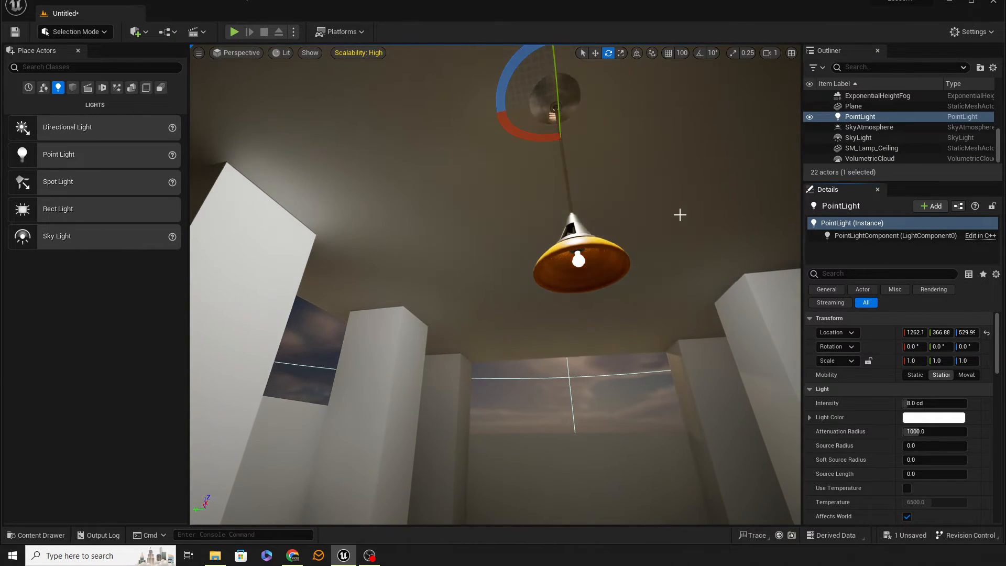
Move the point light straight down into the lamp shade, to a Z location of about 396.
right_click_drag(680, 214, 653, 209)
key("w")
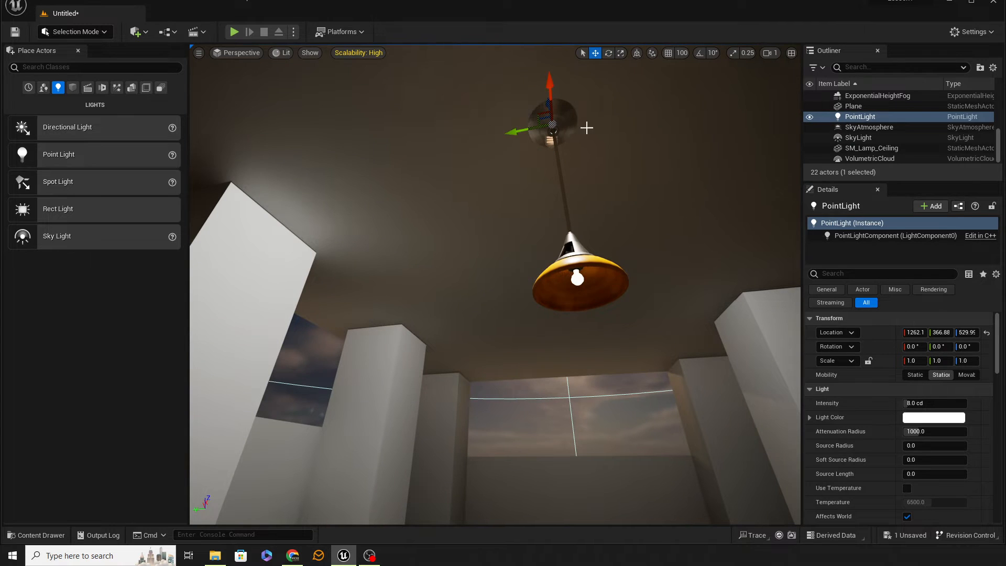
right_click_drag(585, 179, 610, 187)
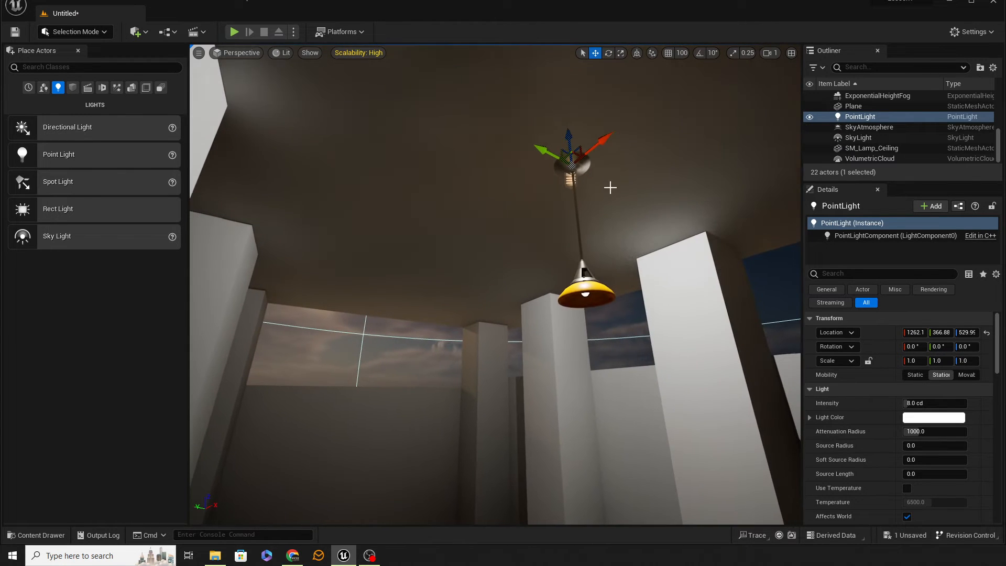
left_click_drag(566, 137, 575, 263)
Tint the point light warm white with R 1.0, G 0.984412, B 0.881232 and set its intensity to 4 cd.
right_click_drag(659, 337, 624, 284)
right_click_drag(330, 227, 467, 188)
right_click_drag(509, 307, 503, 283)
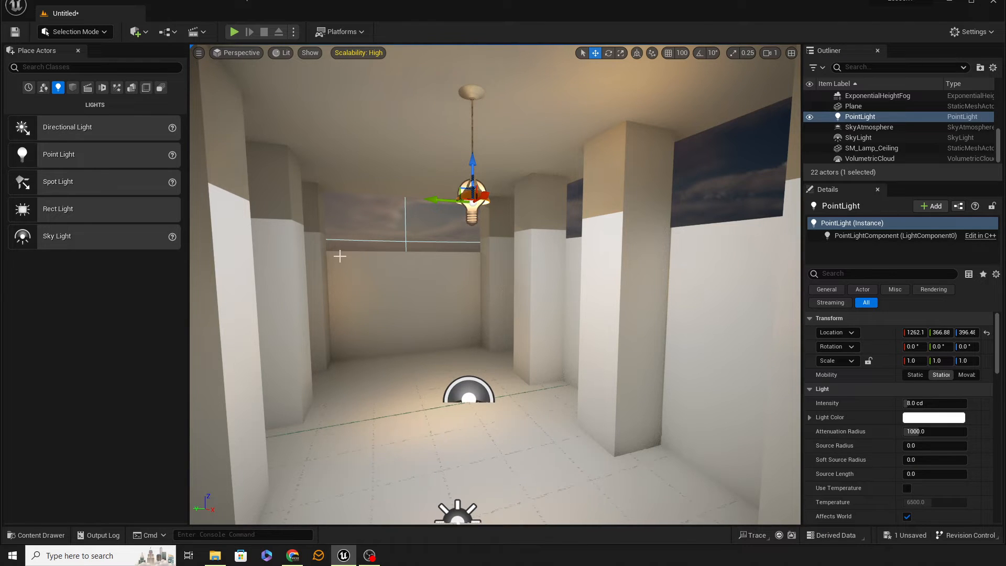
right_click_drag(410, 263, 375, 263)
scroll(410, 263, "up", 6)
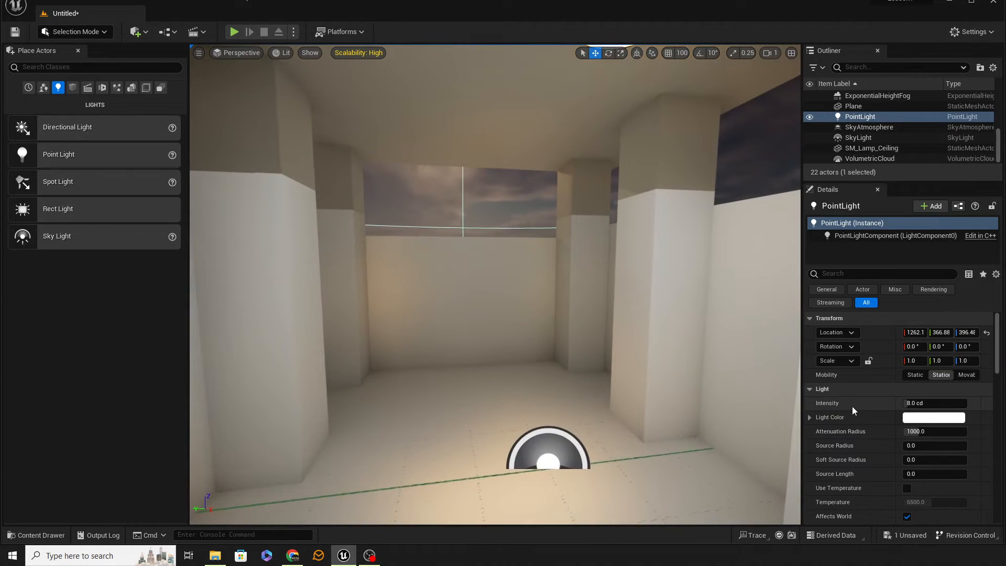
left_click(918, 418)
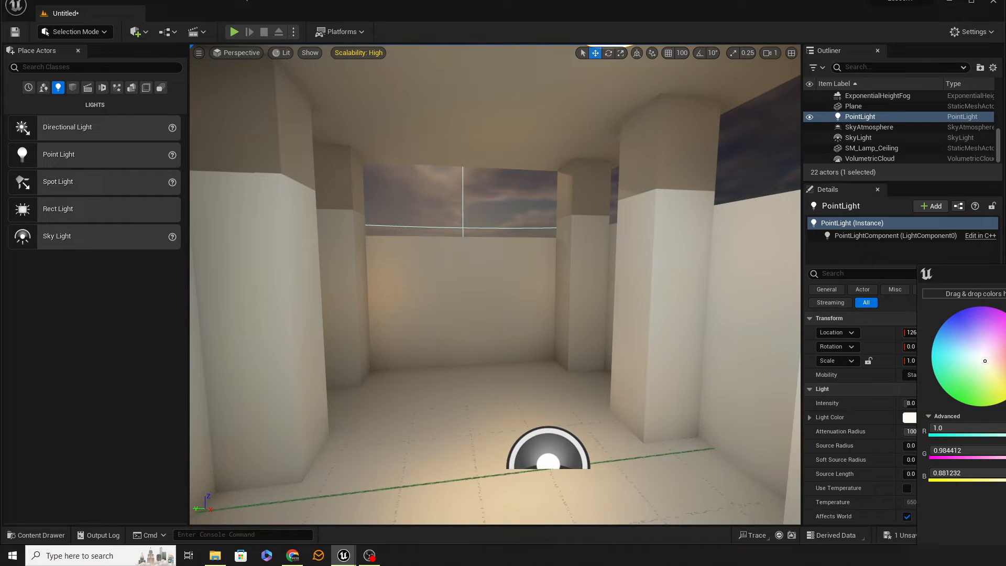
key("Return")
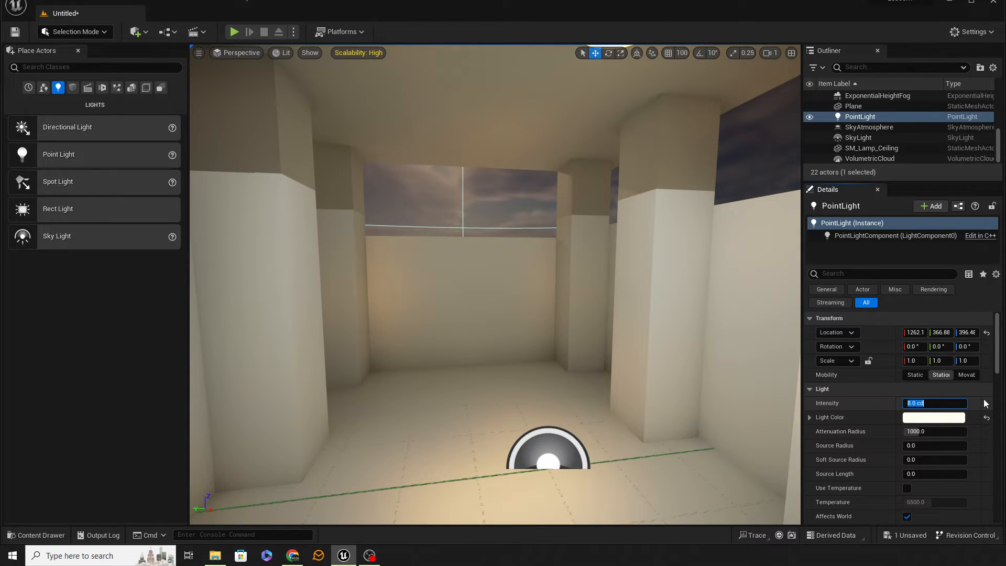
type("4")
key("Return")
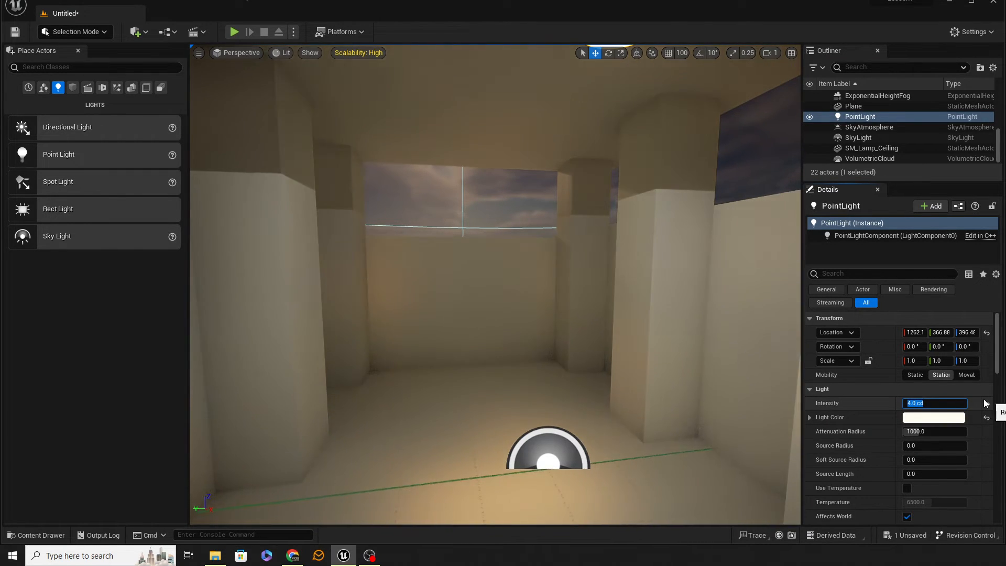
Reduce the point light's attenuation radius to about 379.
mouse_move(671, 296)
right_mouse_down()
mouse_move(624, 304)
mouse_move(626, 261)
mouse_move(615, 266)
mouse_move(650, 263)
mouse_move(649, 279)
mouse_move(647, 266)
mouse_move(652, 278)
mouse_move(705, 304)
mouse_move(568, 299)
mouse_move(597, 310)
mouse_move(675, 301)
right_mouse_up()
key("s")
key("w")
key("s")
key("s")
key("a")
key("w")
key("d")
key("w")
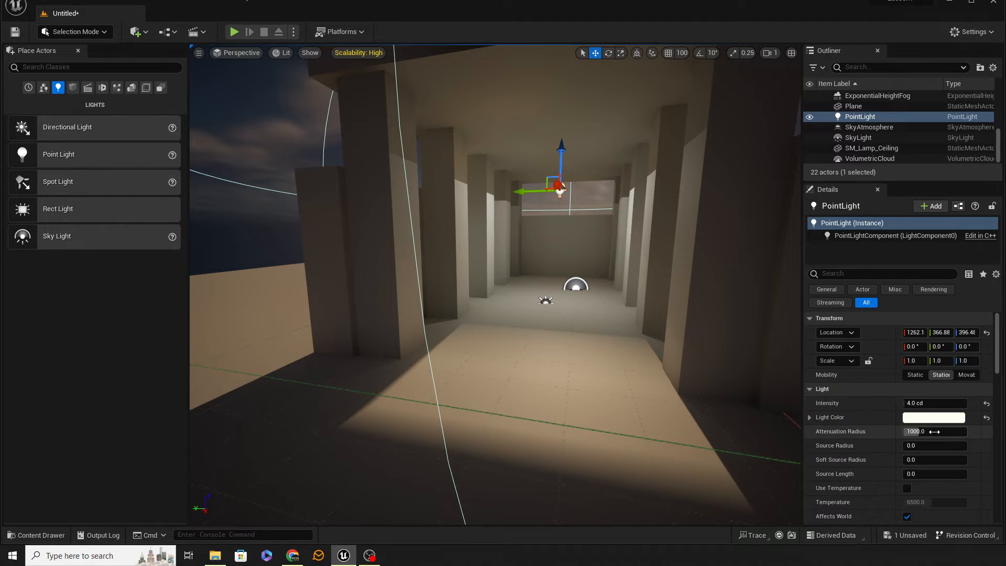
left_click_drag(933, 430, 895, 430)
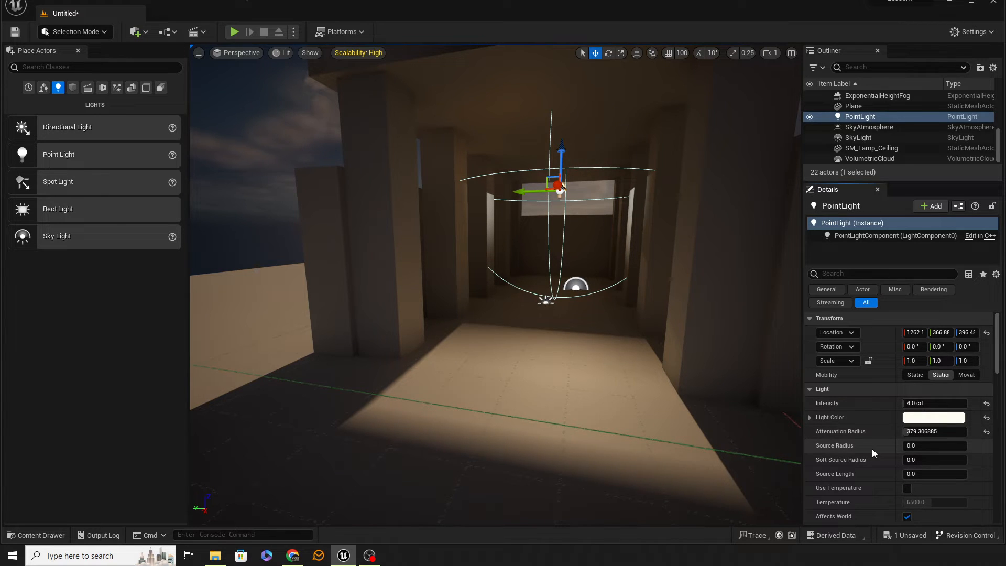
right_click_drag(857, 459, 833, 443)
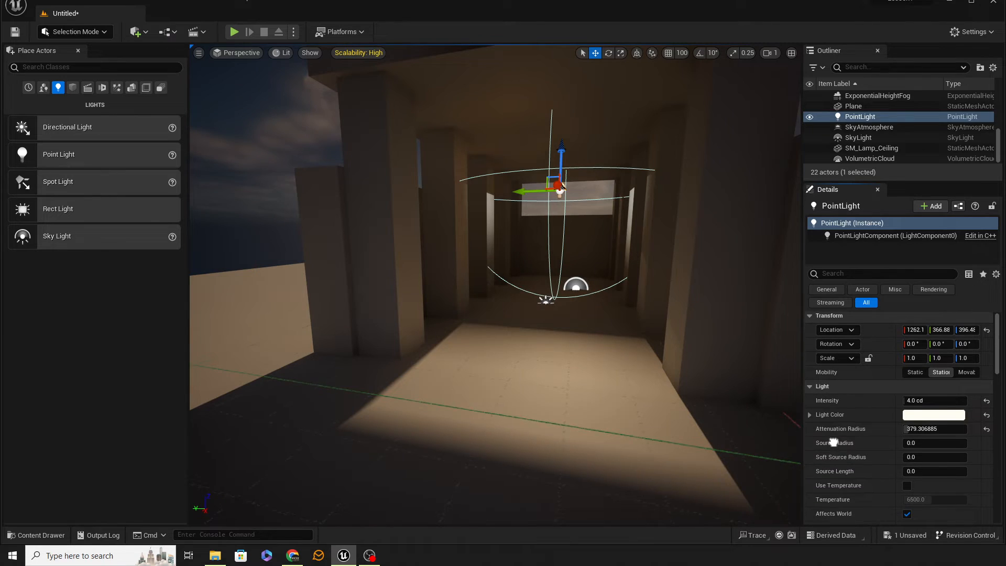
Move the ceiling lamp and its point light together along X to about 931, and duplicate the pair along X.
key("w")
right_click_drag(723, 395, 592, 383)
key("d")
right_click_drag(775, 385, 656, 381)
key("s")
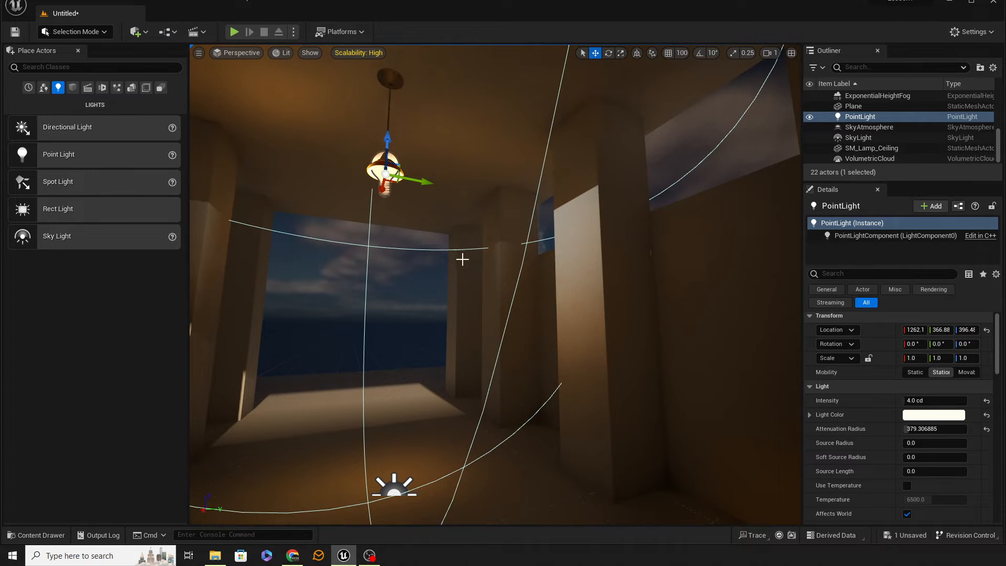
right_click_drag(596, 204, 559, 289)
key("a")
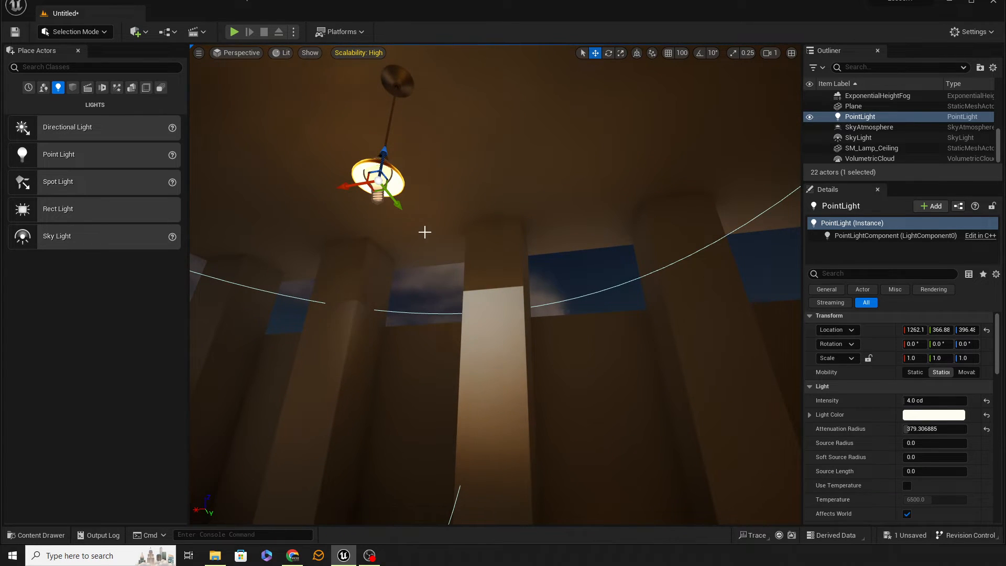
left_click(400, 183, "ctrl")
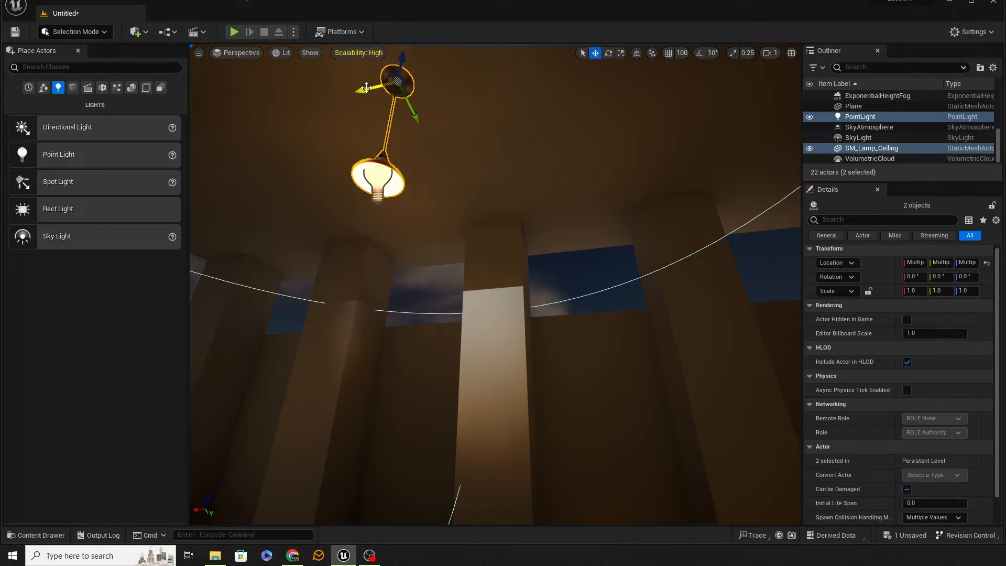
left_click_drag(363, 90, 737, 66)
right_click_drag(593, 241, 675, 238)
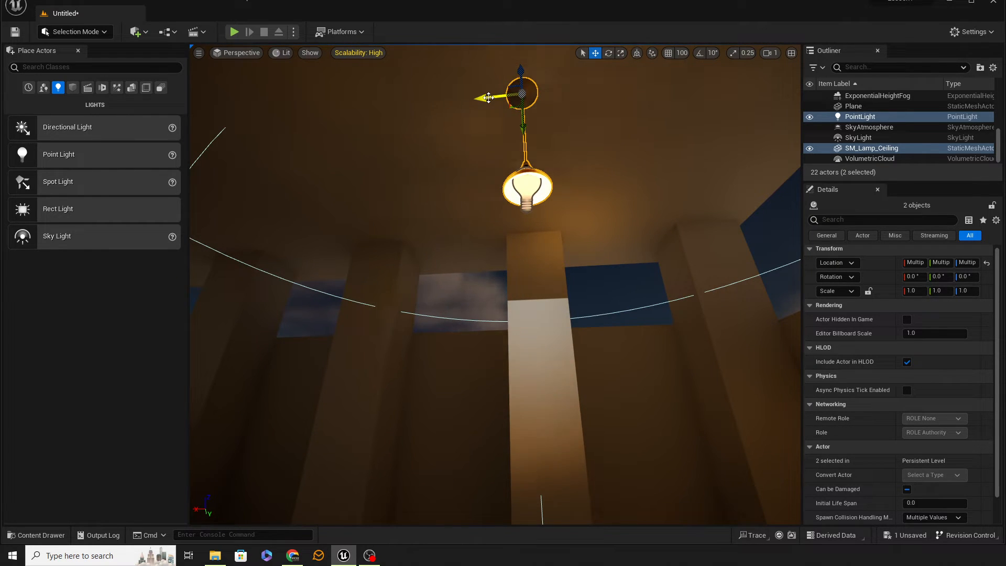
left_click_drag(485, 98, 148, 110, "alt+shift")
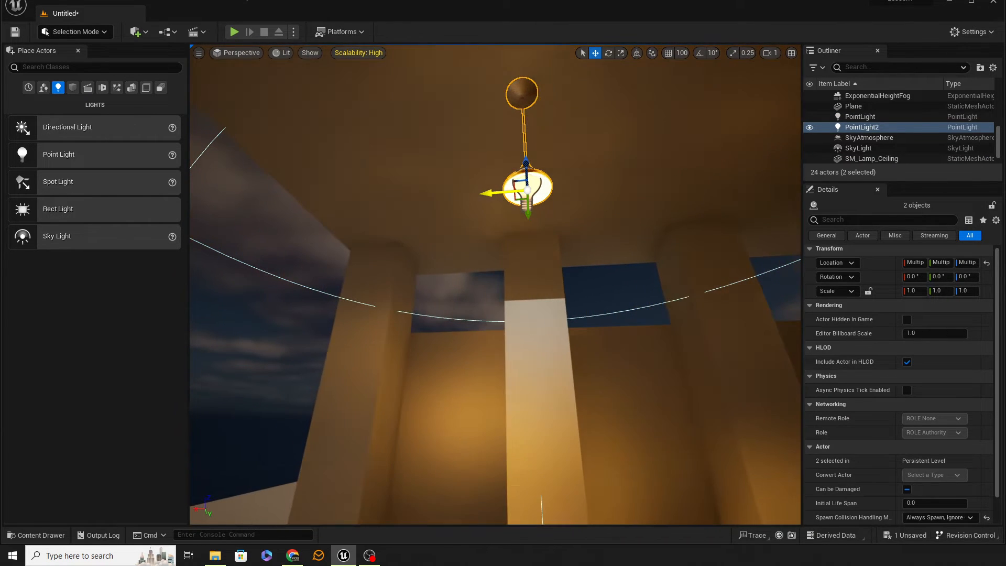
Select the point lights of both ceiling lamps and set their attenuation radius to 450.
key("s")
right_click_drag(495, 285, 640, 312)
key("d")
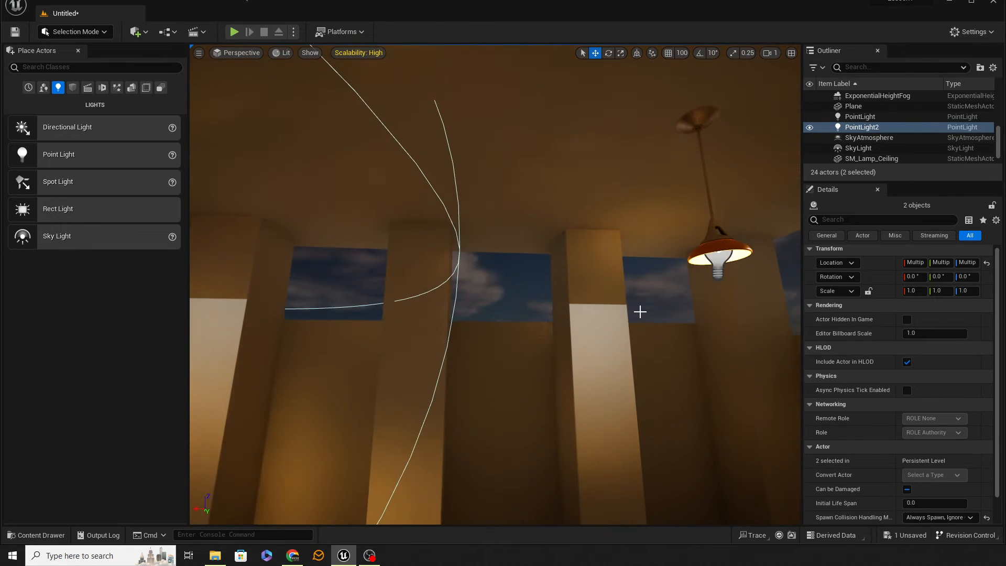
left_click(718, 269)
right_click_drag(586, 276, 500, 277)
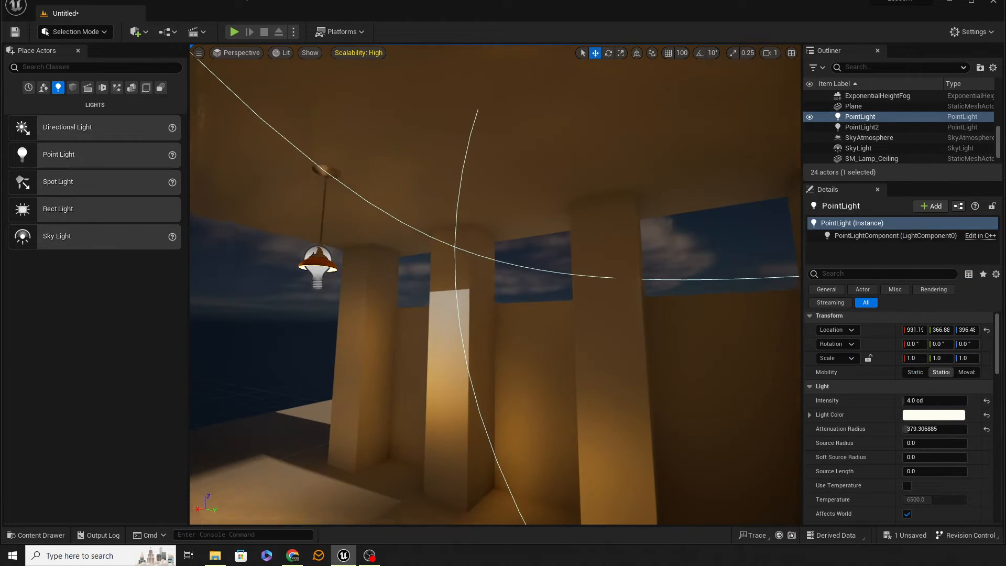
left_click(314, 277, "ctrl")
right_click_drag(314, 277, 443, 322)
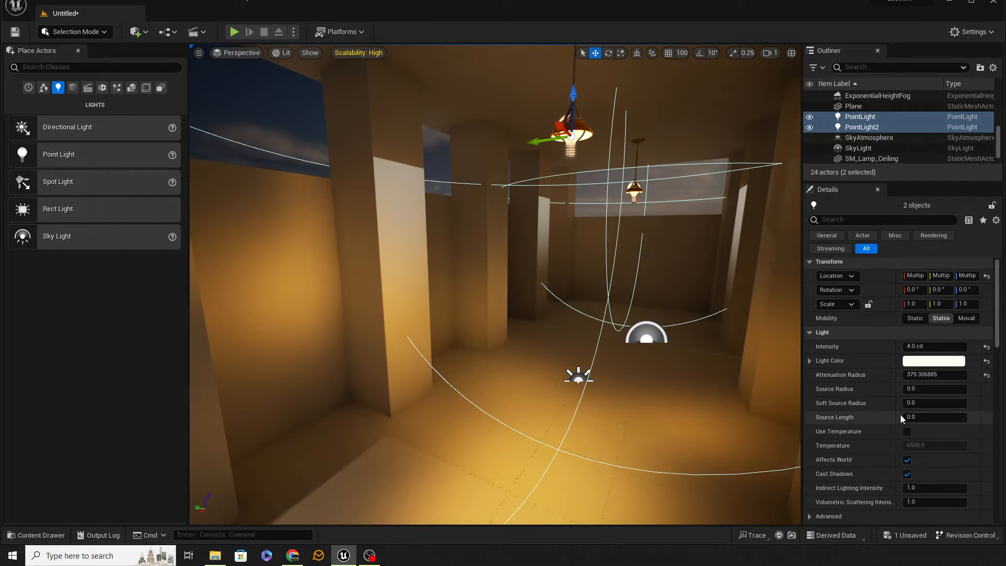
left_click(937, 373)
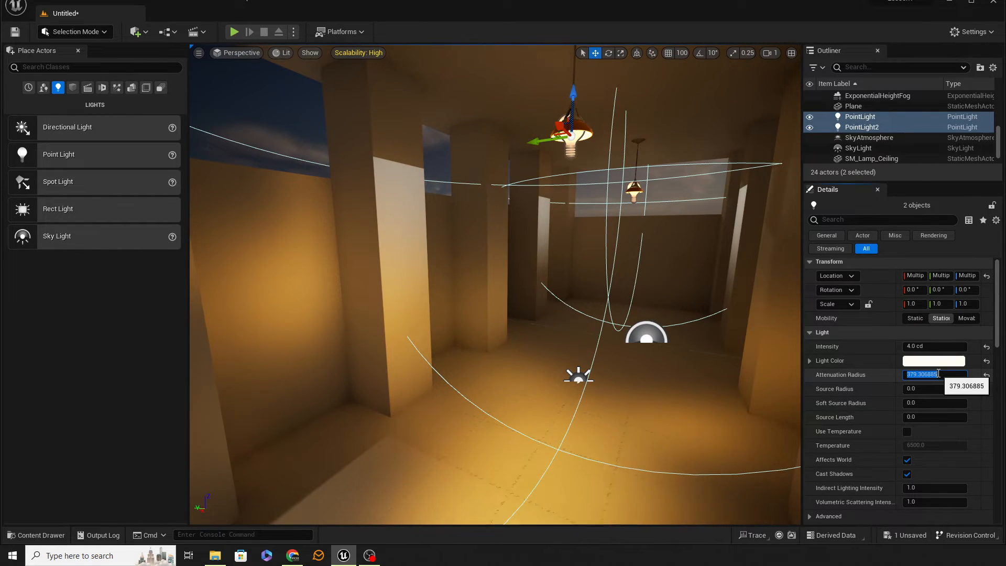
type("450")
key("Return")
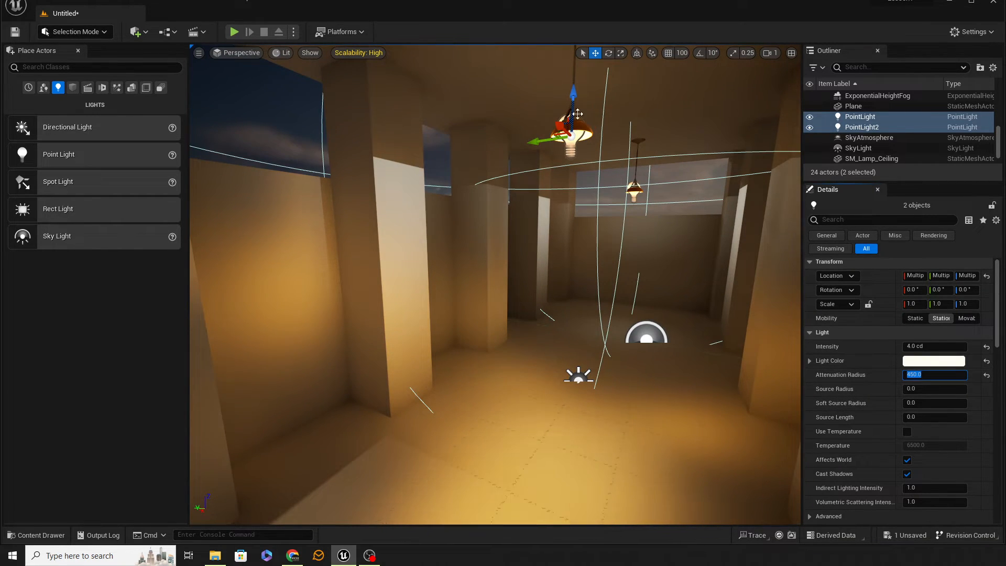
Set the mobility of the farther ceiling lamp's point light to Movable and compare it with the nearer lamp's point light.
right_click_drag(667, 254, 684, 219)
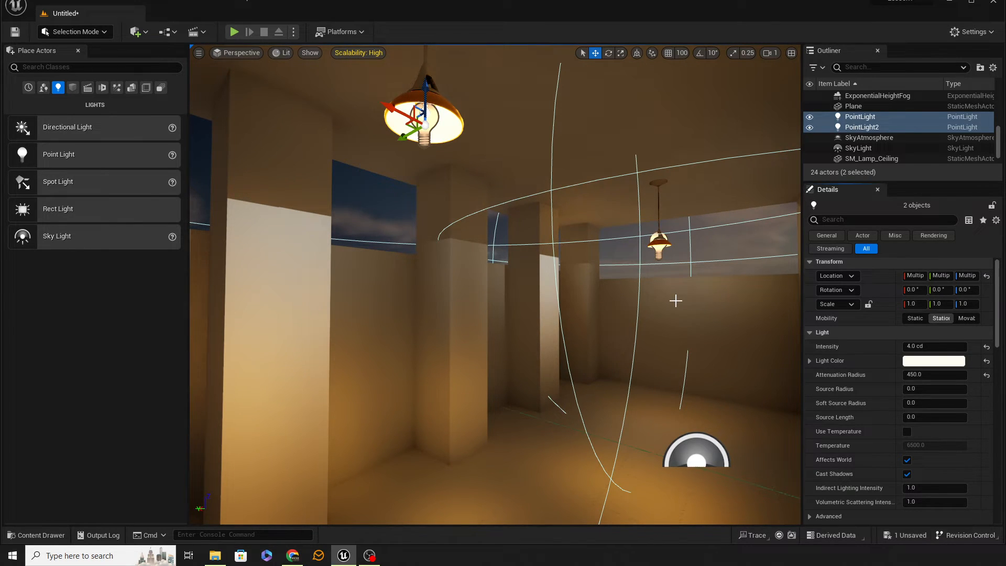
left_click(657, 246)
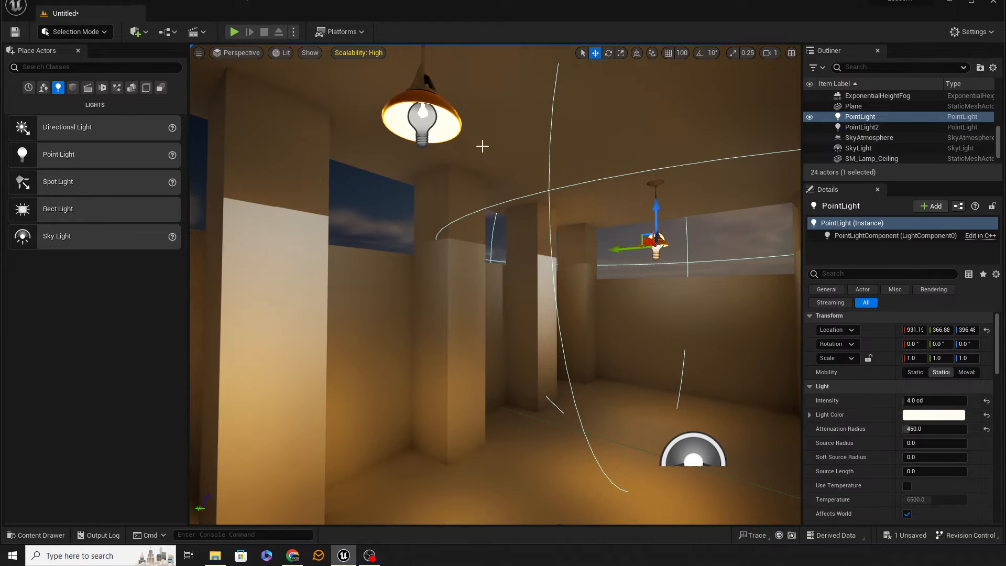
left_click(420, 124, "ctrl")
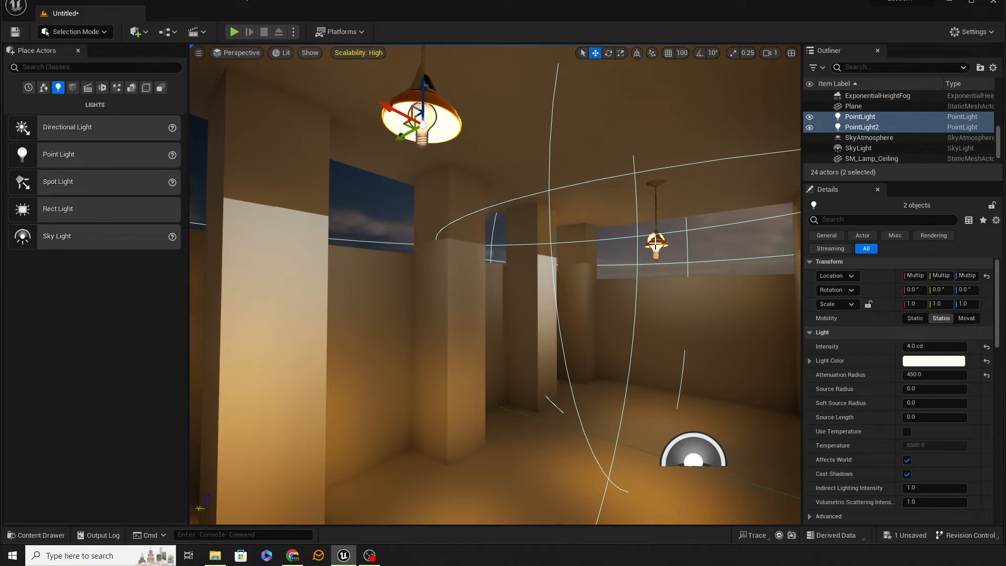
left_click(655, 241)
left_click(967, 372)
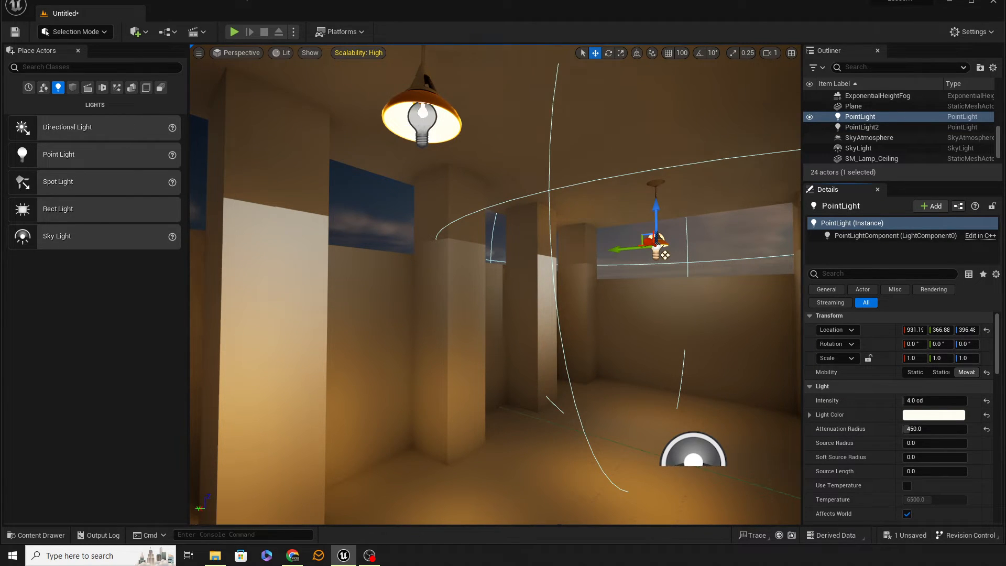
left_click(419, 123)
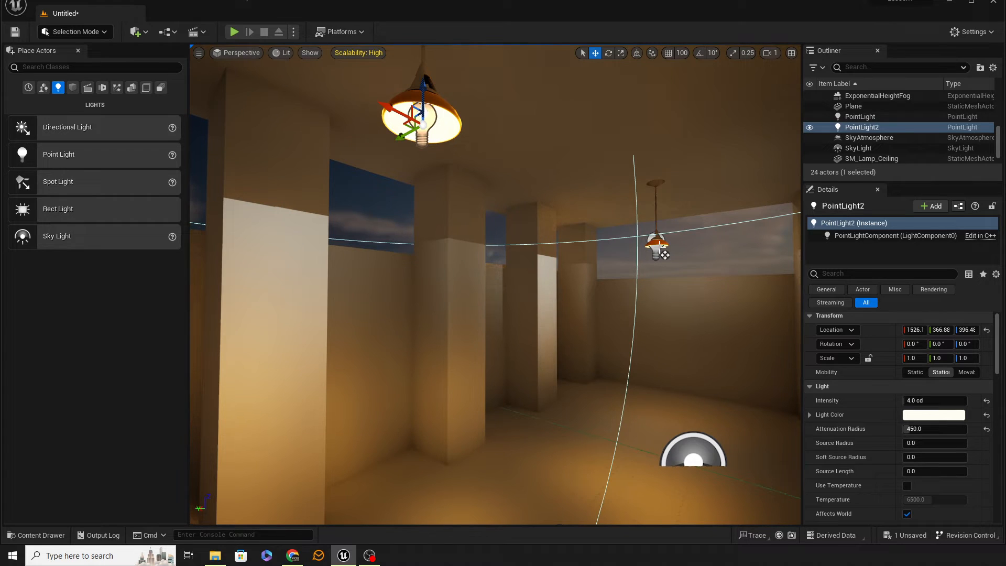
left_click(662, 252)
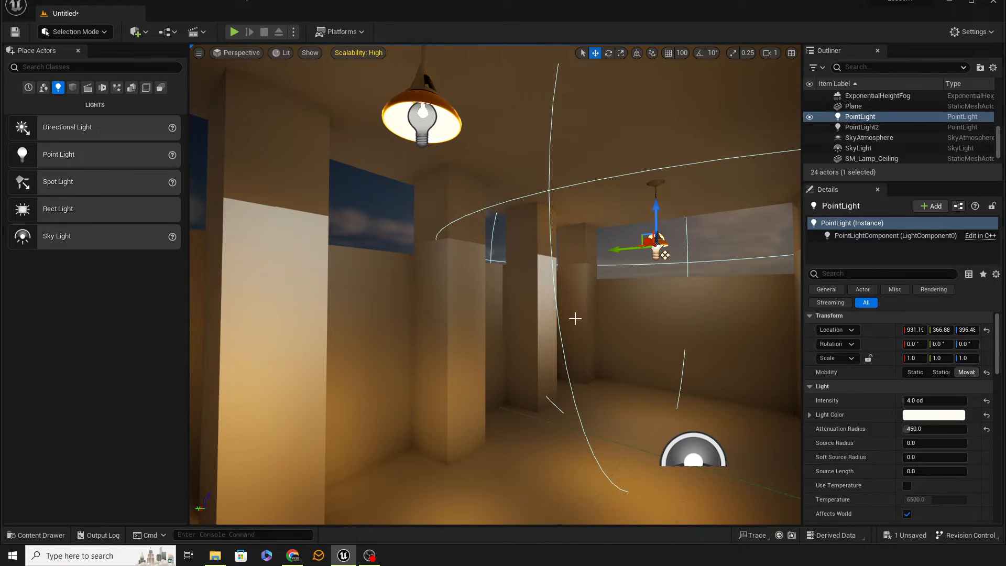
Inspect the lighting from the two ceiling lamps on the hall's pillars, walls and floor from several viewpoints.
key("s")
right_click_drag(495, 283, 538, 276)
key("a")
key("w")
key("s")
key("w")
key("w")
key("s")
key("d")
key("w")
key("s")
key("a")
right_click_drag(691, 221, 742, 190)
key("w")
key("d")
key("d")
key("s")
key("a")
mouse_move(550, 337)
right_mouse_down()
mouse_move(566, 338)
mouse_move(550, 337)
right_mouse_up()
Place a spot light beside the pillar and rotate it to shine upward at a Y rotation of about 58.8°.
key("d")
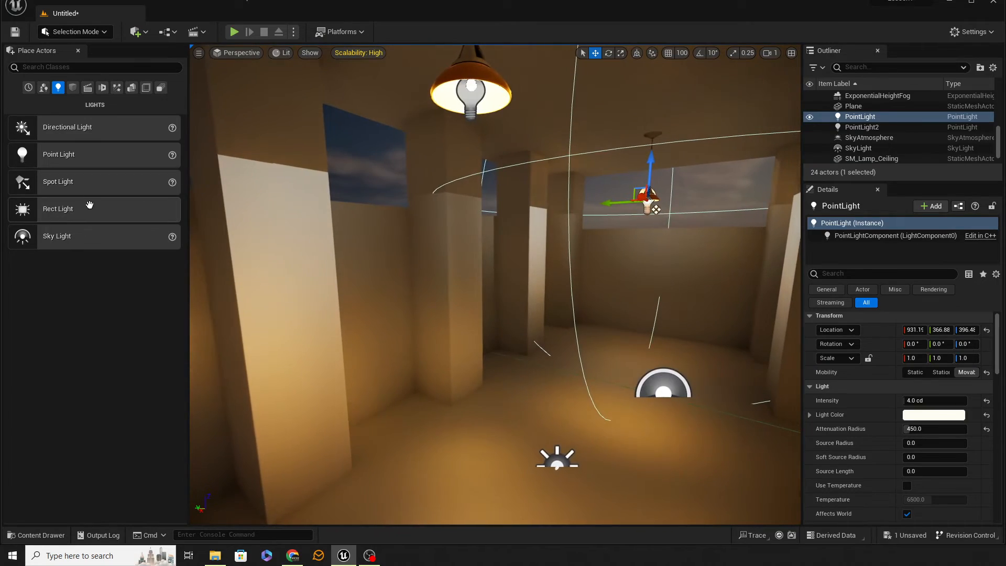
left_click_drag(73, 184, 290, 320)
mouse_move(422, 353)
right_mouse_down()
mouse_move(336, 358)
mouse_move(435, 364)
right_mouse_up()
key("d")
key("a")
key("e")
left_click_drag(547, 252, 461, 209)
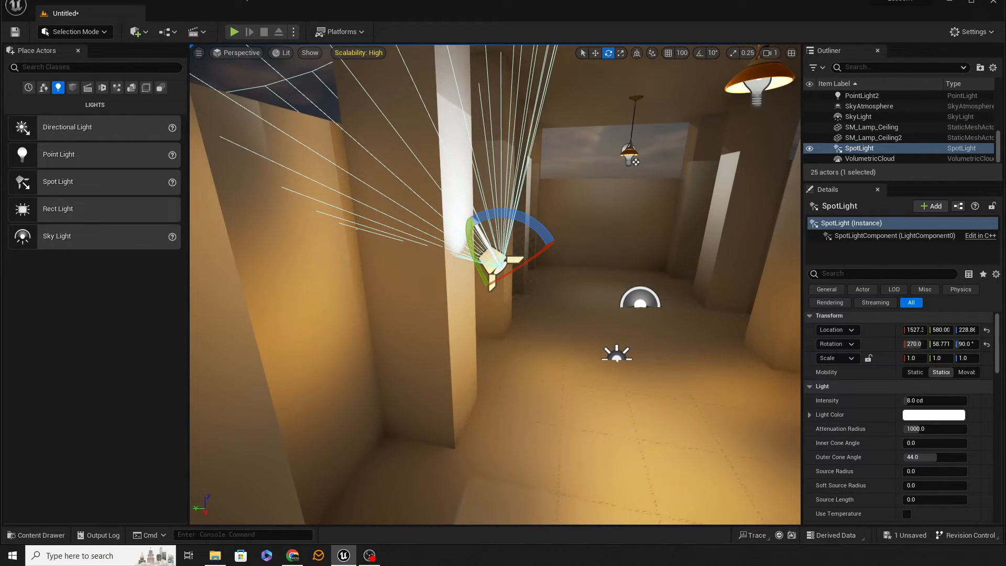
Set the spot light's attenuation radius to 500 and tint it pale yellow with R 0.998929, G 1.0, B 0.748054.
left_click(931, 429)
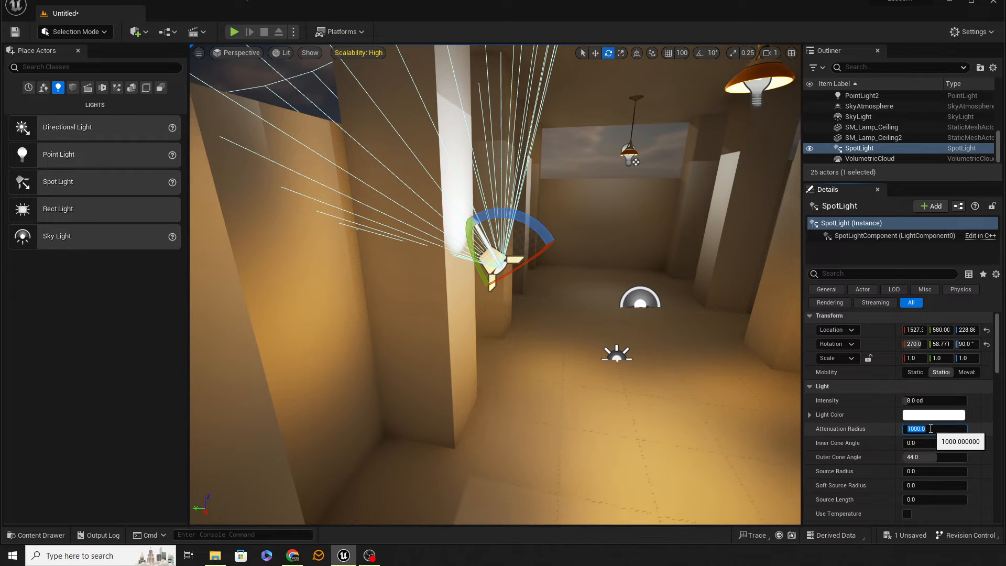
type("500")
key("Return")
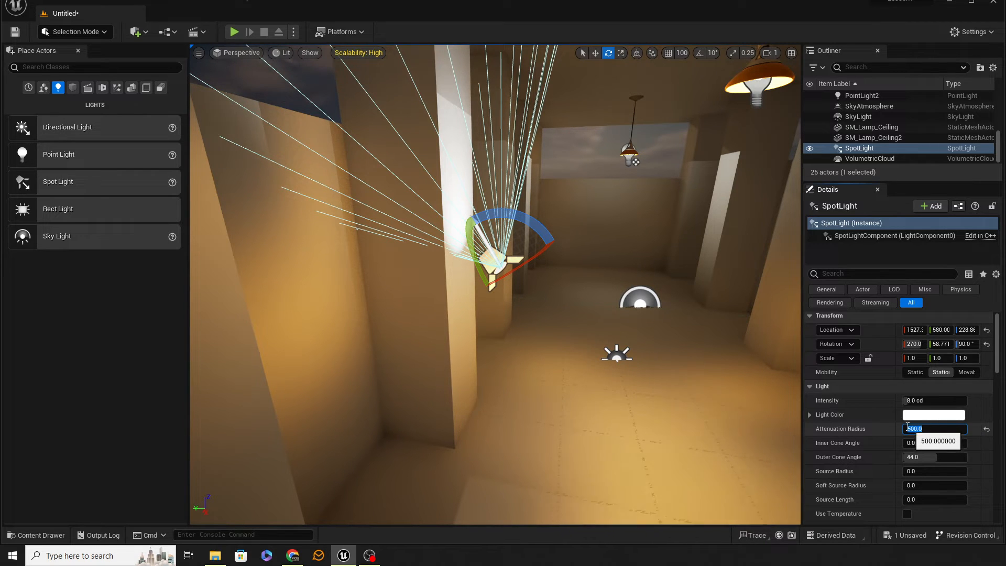
left_click(912, 414)
left_click(983, 366)
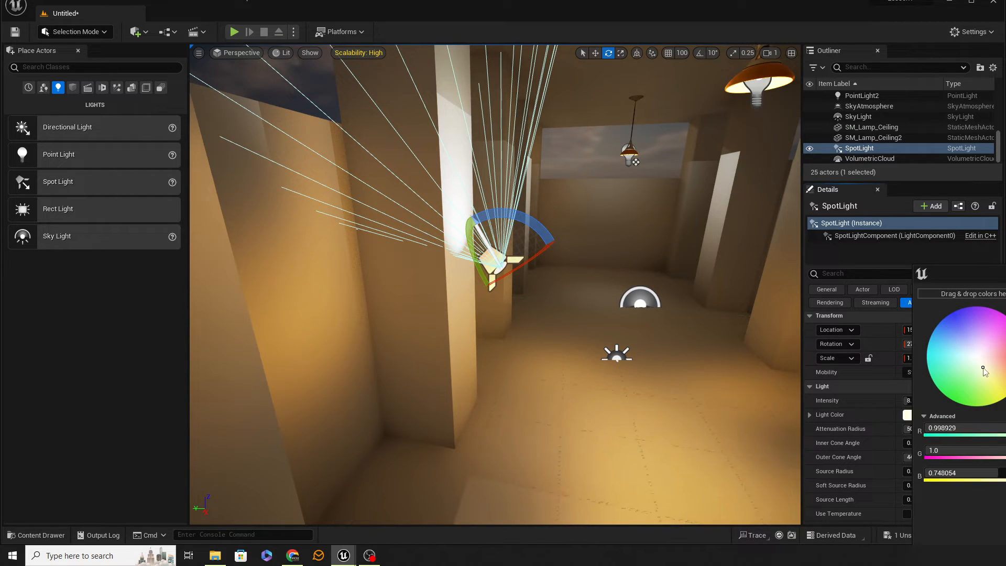
left_click(1005, 532)
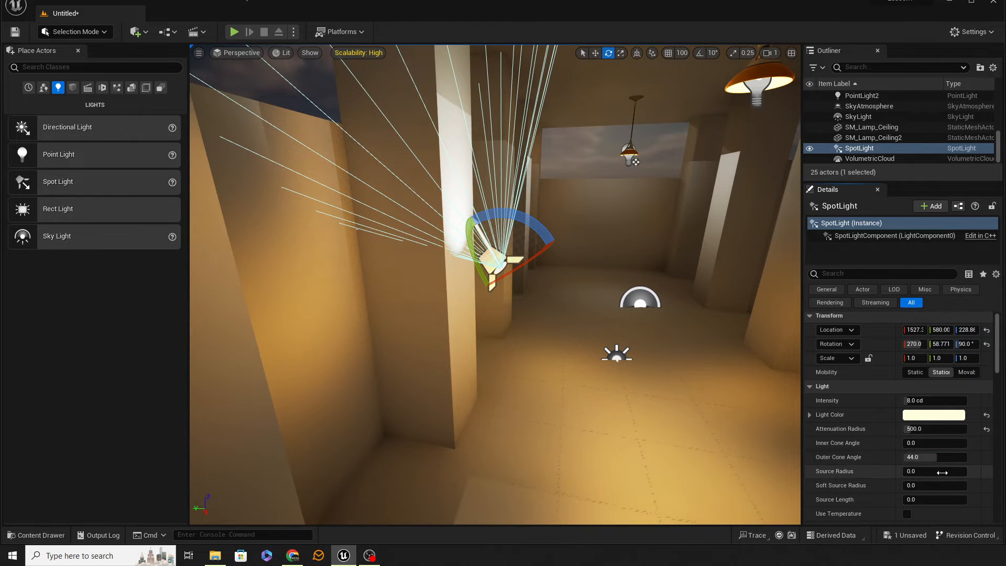
Set the spot light's inner cone angle to 22 and its outer cone angle to 33.
left_click_drag(914, 442, 913, 443)
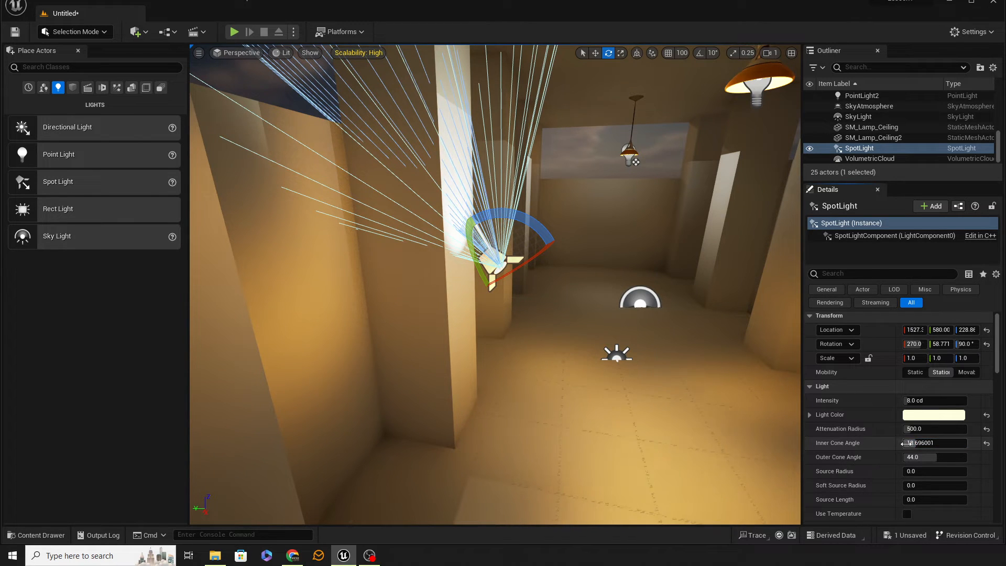
left_click(935, 443)
type("22")
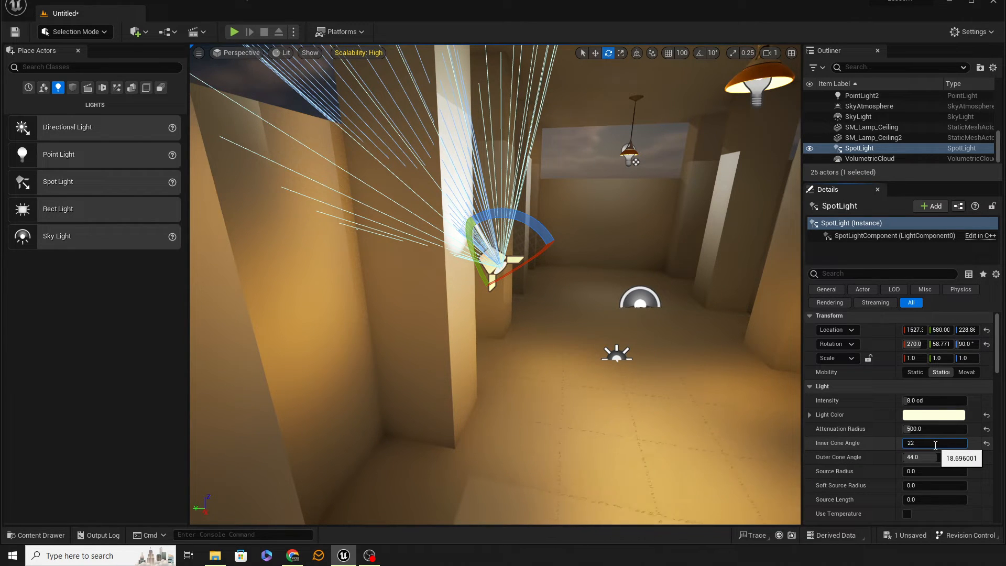
key("Tab")
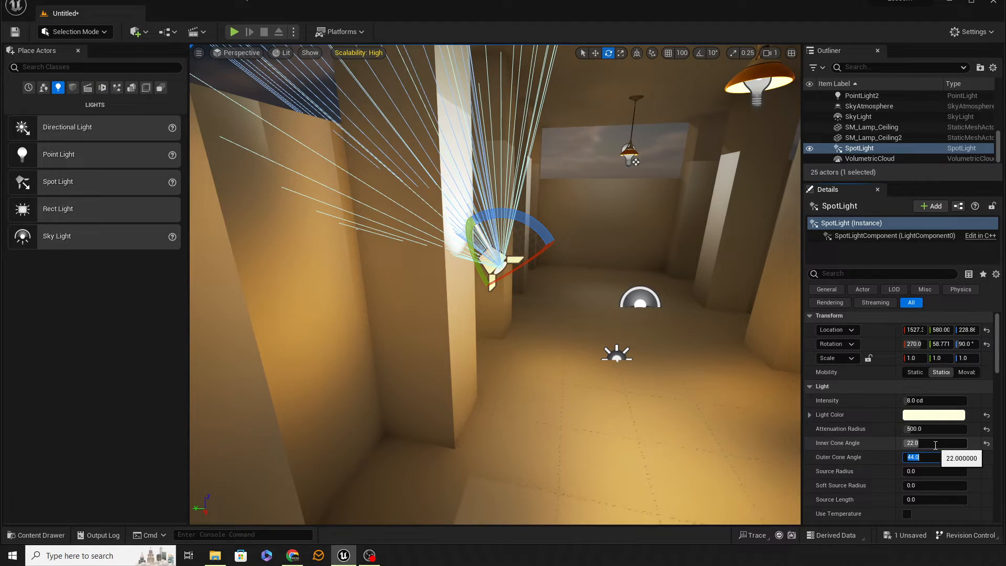
type("33")
key("Tab")
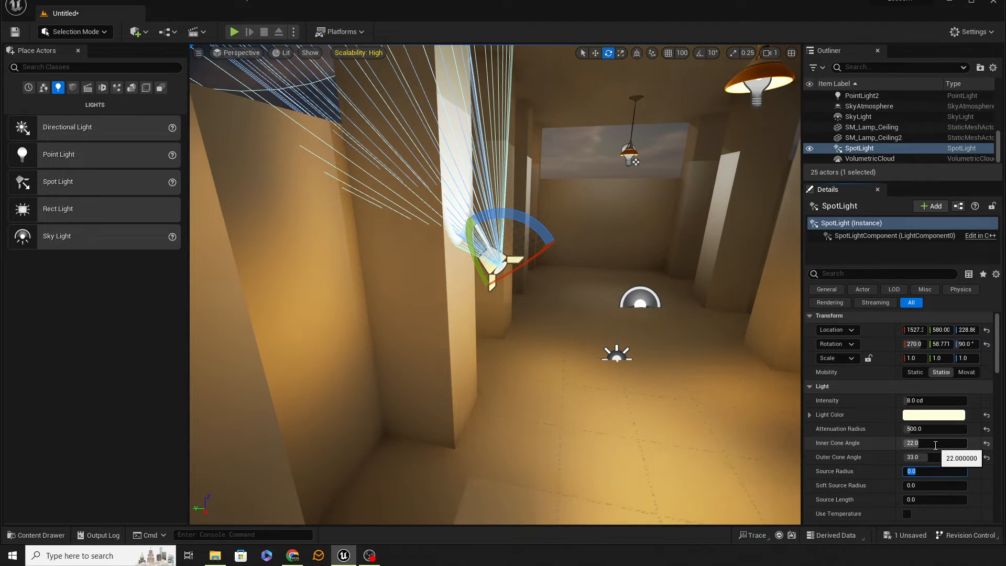
Try rotating the spot light to aim down at the floor, and undo the rotation.
right_click_drag(566, 281, 542, 290)
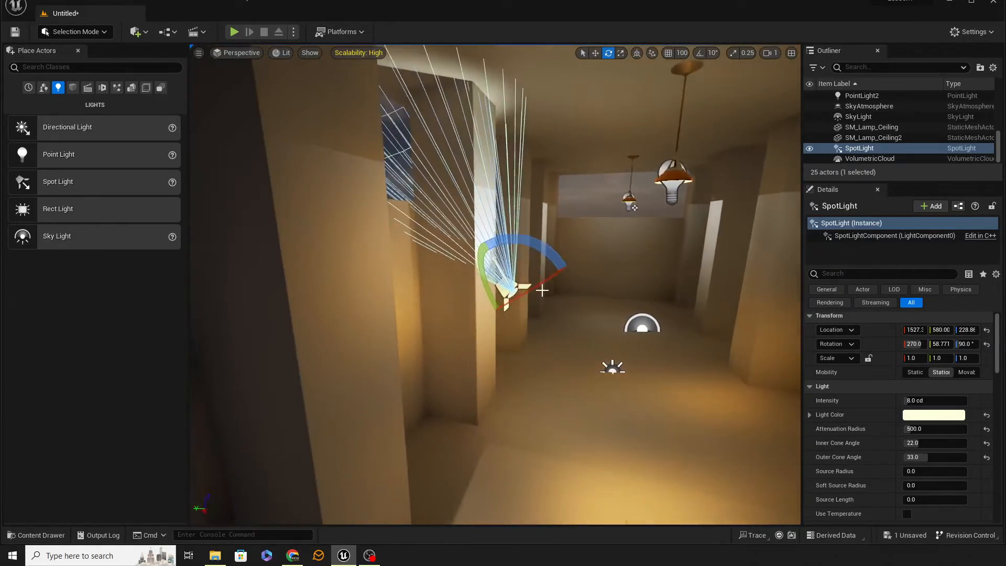
left_click_drag(542, 289, 571, 369)
left_click_drag(477, 272, 553, 345)
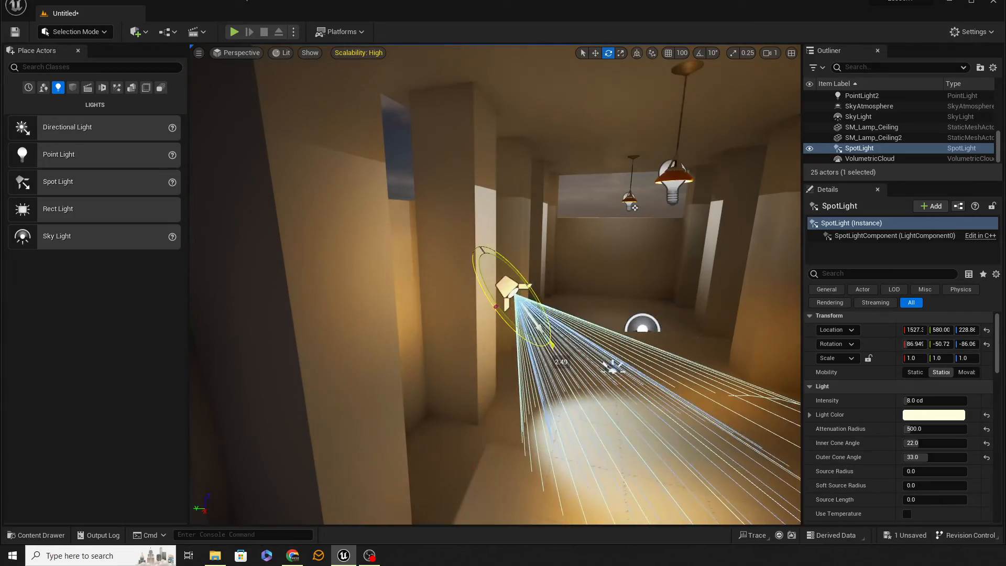
key("ctrl+z")
Delete the spot light beside the pillar.
mouse_move(476, 275)
right_mouse_down()
mouse_move(518, 320)
mouse_move(529, 305)
mouse_move(487, 301)
mouse_move(469, 313)
mouse_move(484, 271)
right_mouse_up()
key("s")
key("w")
key("Delete")
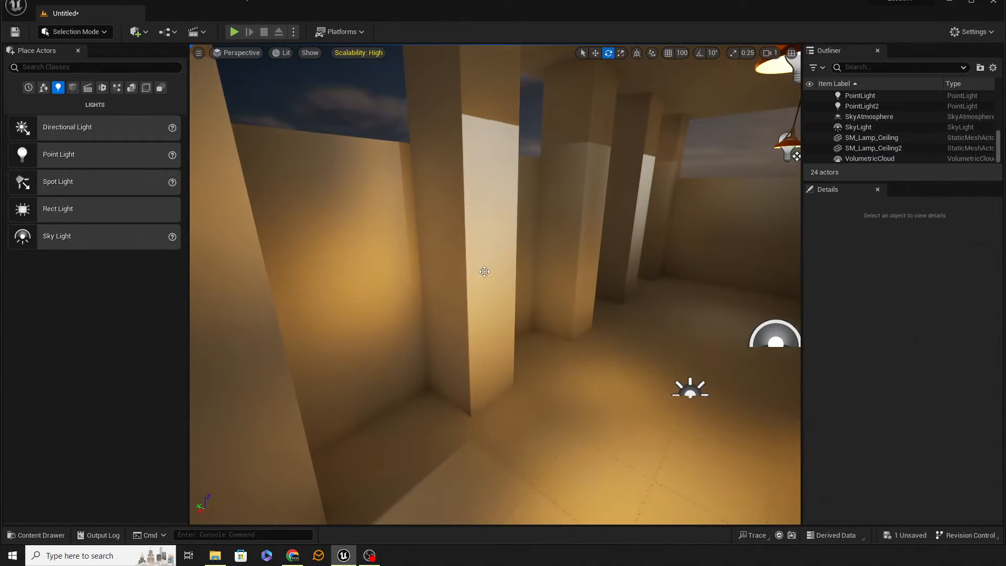
Place the SM_Lamp_Wall mesh from the StarterContent Props folder against the pillar's face.
left_click(36, 535)
mouse_move(800, 435)
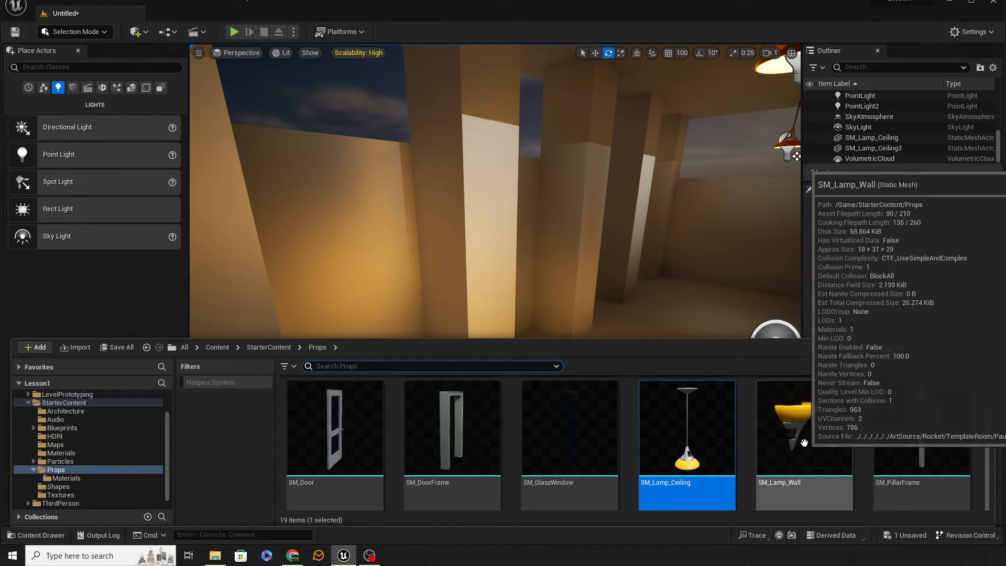
left_click_drag(800, 449, 496, 304)
right_click_drag(558, 322, 531, 337)
key("w")
right_click_drag(236, 172, 290, 179)
Enable 10° rotation snapping and rotate the wall lamp to about -90° around Z so it sits against the pillar.
left_click(699, 52)
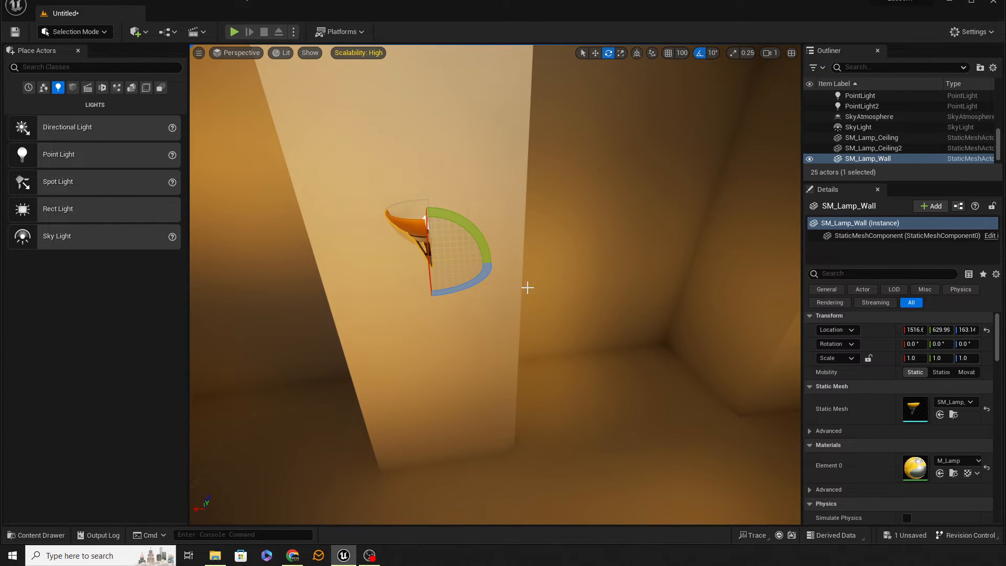
left_click_drag(457, 294, 419, 298)
key("a")
right_click_drag(420, 299, 516, 283)
key("s")
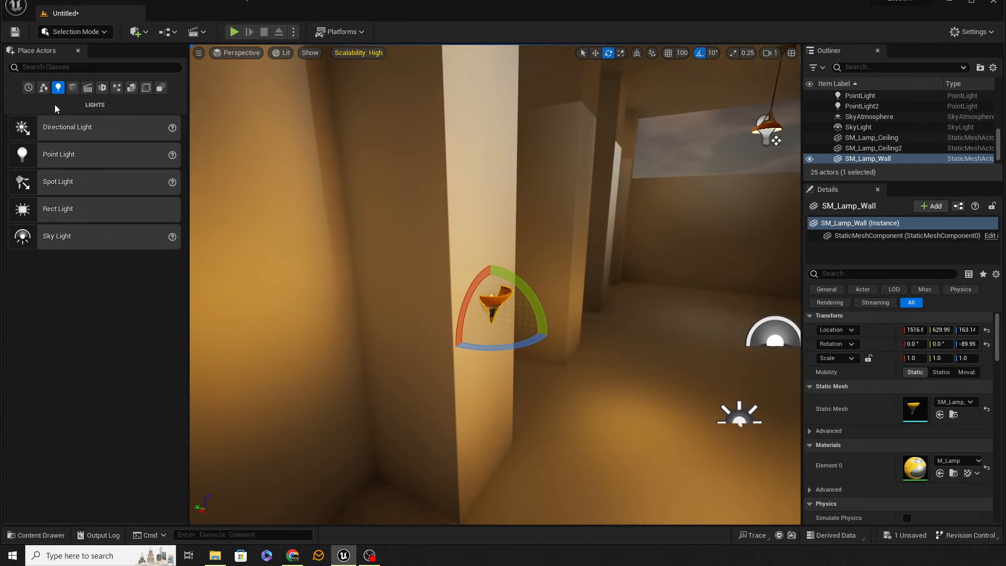
Place a new spot light in front of the pillar, above the wall lamp.
left_click_drag(31, 185, 488, 219)
key("d")
right_click_drag(517, 225, 495, 220)
key("a")
right_click_drag(582, 239, 586, 239)
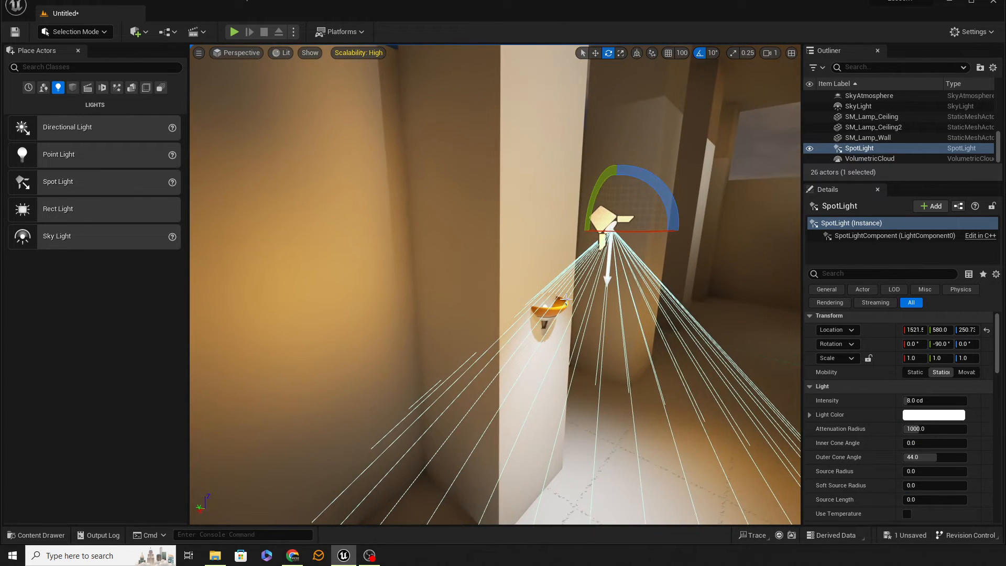
Copy the wall lamp's location values and paste them as the spot light's location.
left_click(551, 312)
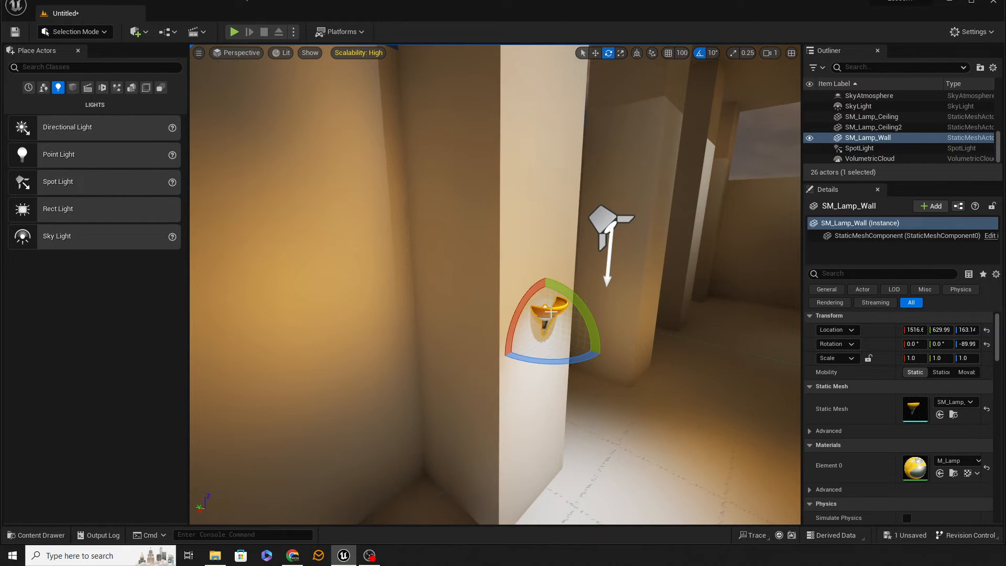
right_click(877, 330)
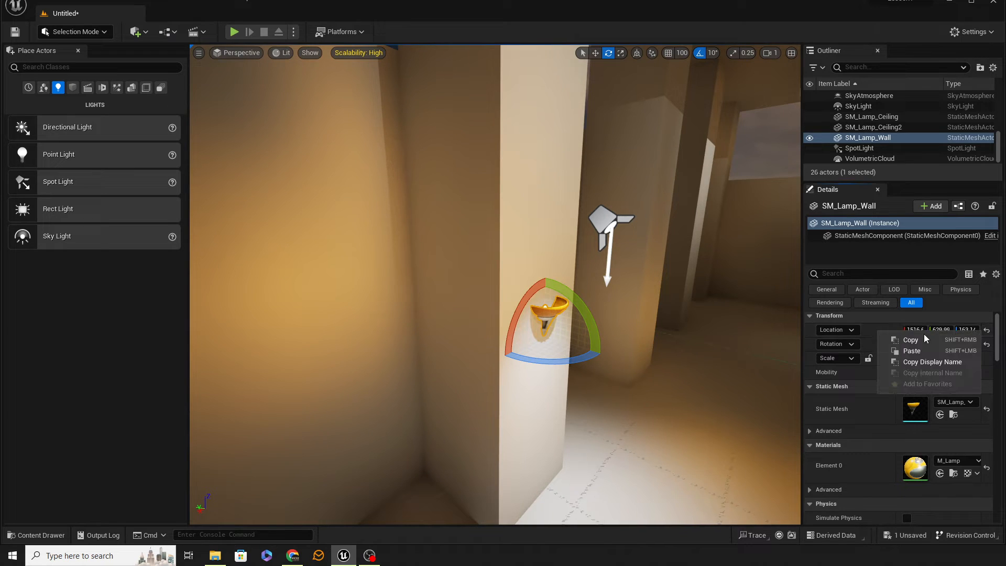
left_click(923, 334)
left_click(621, 223)
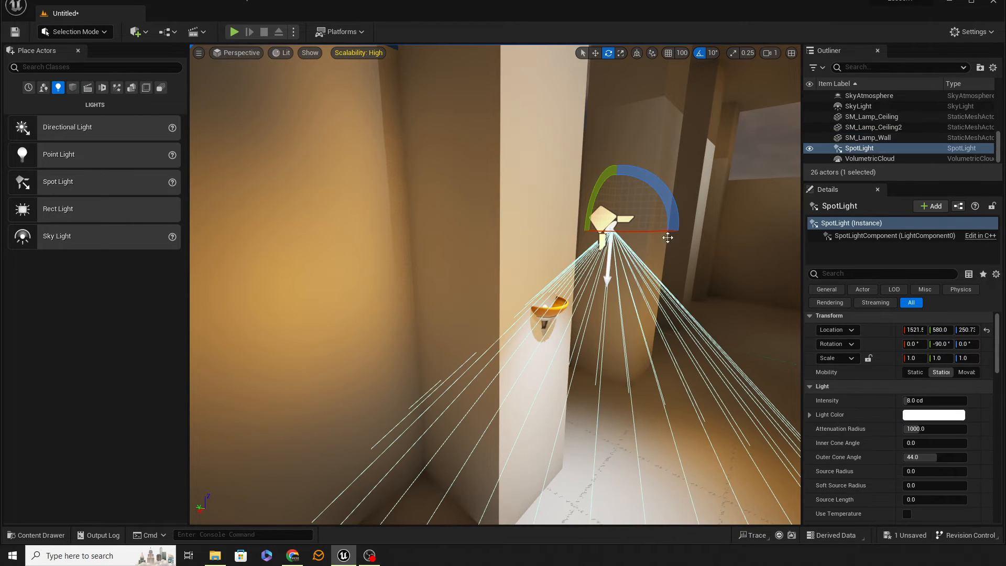
right_click(883, 329)
left_click(931, 349)
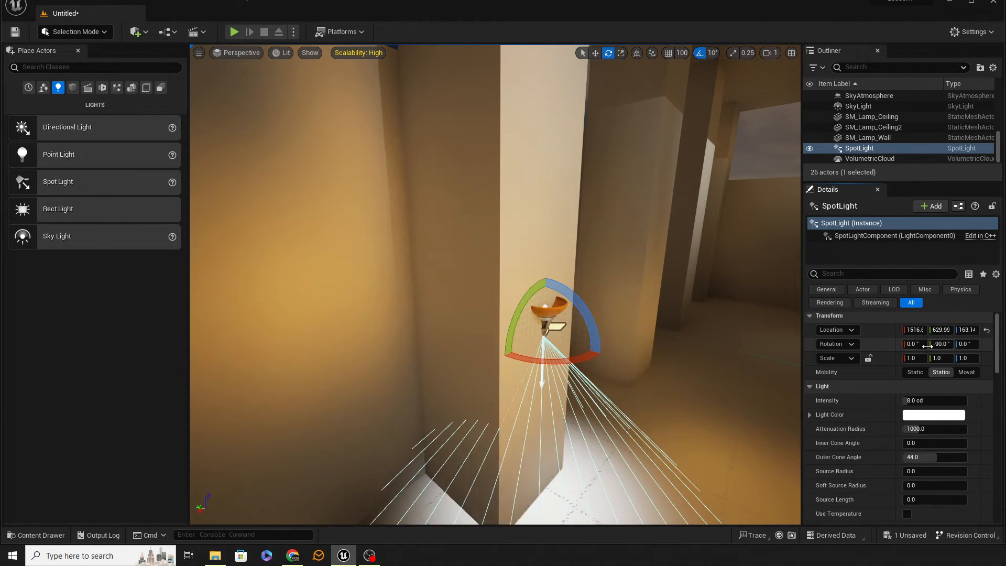
Rotate the spot light to 90° around Y so it shines upward, and raise it to a Z location of about 191.
key("f")
left_click_drag(556, 295, 529, 361)
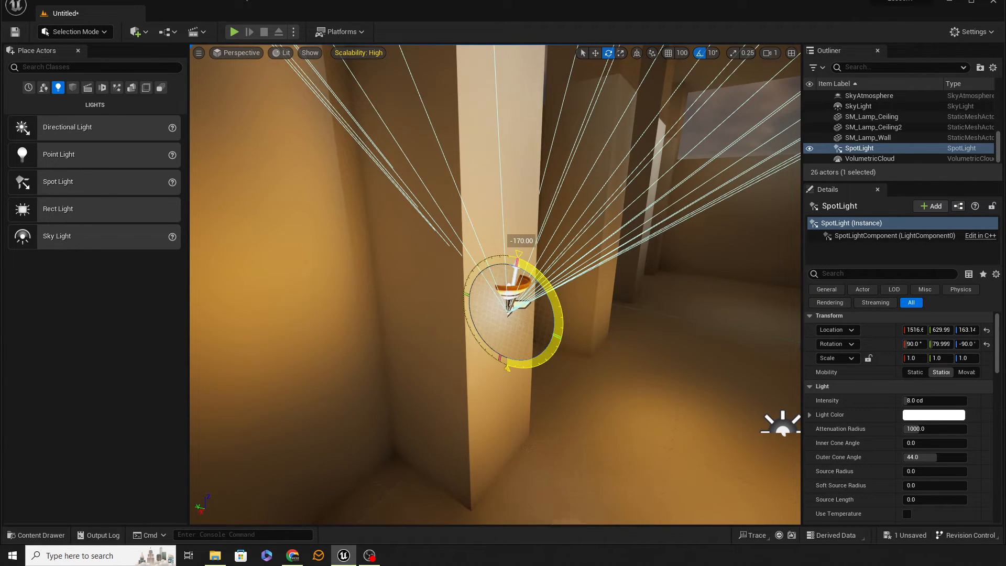
left_click_drag(556, 322, 565, 307)
key("w")
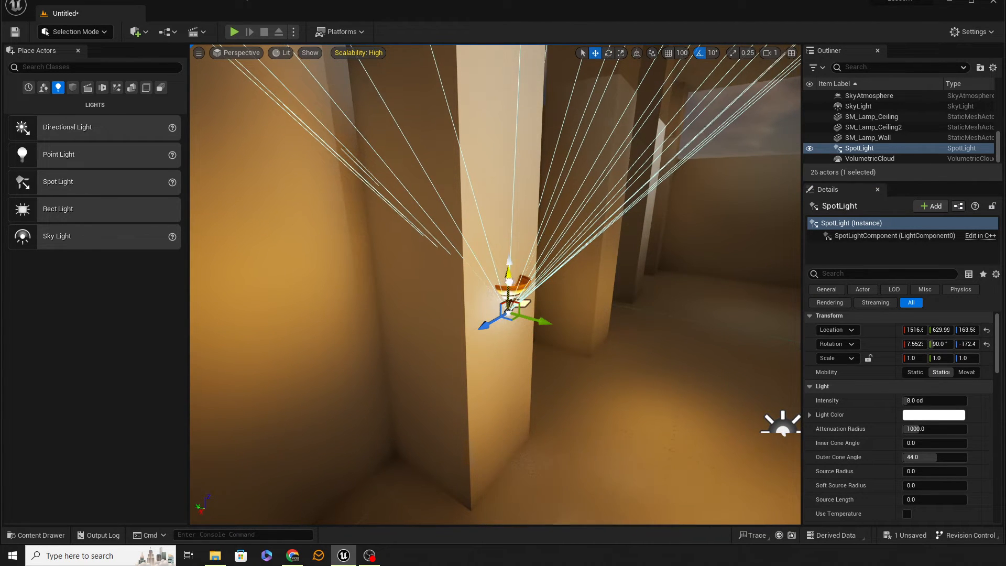
left_click_drag(509, 281, 522, 250)
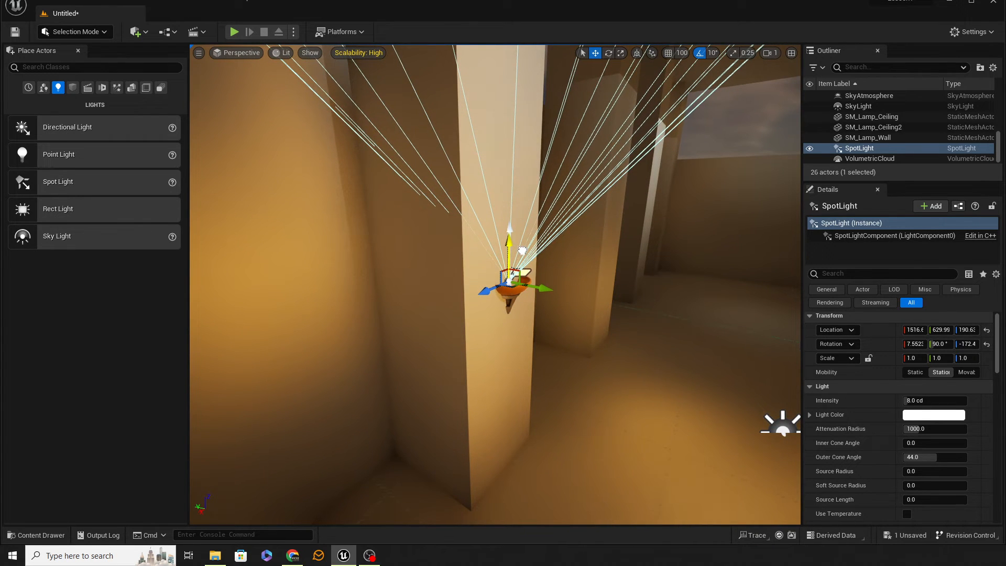
Move the spot light into the wall lamp's bowl, to a location of about Y 625 and Z 188.
left_click_drag(534, 290, 540, 289)
right_click_drag(635, 309, 564, 231)
left_click_drag(559, 230, 560, 238)
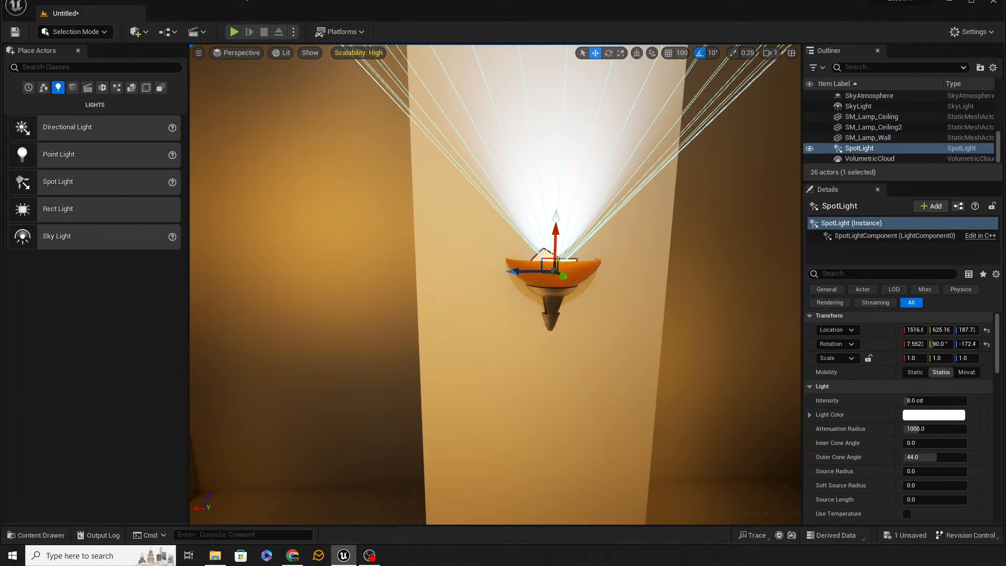
right_click_drag(560, 238, 539, 214)
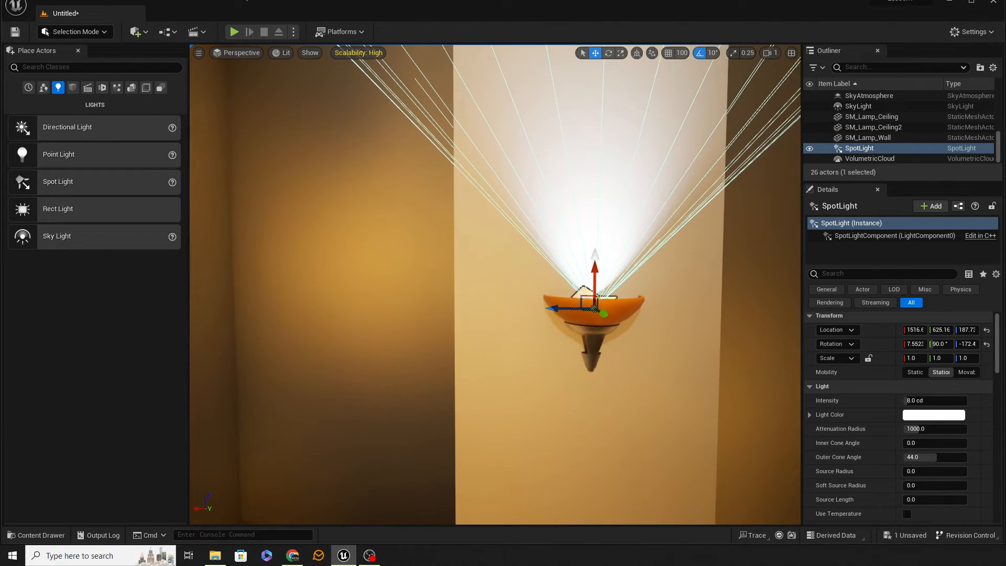
right_click_drag(540, 297, 542, 297)
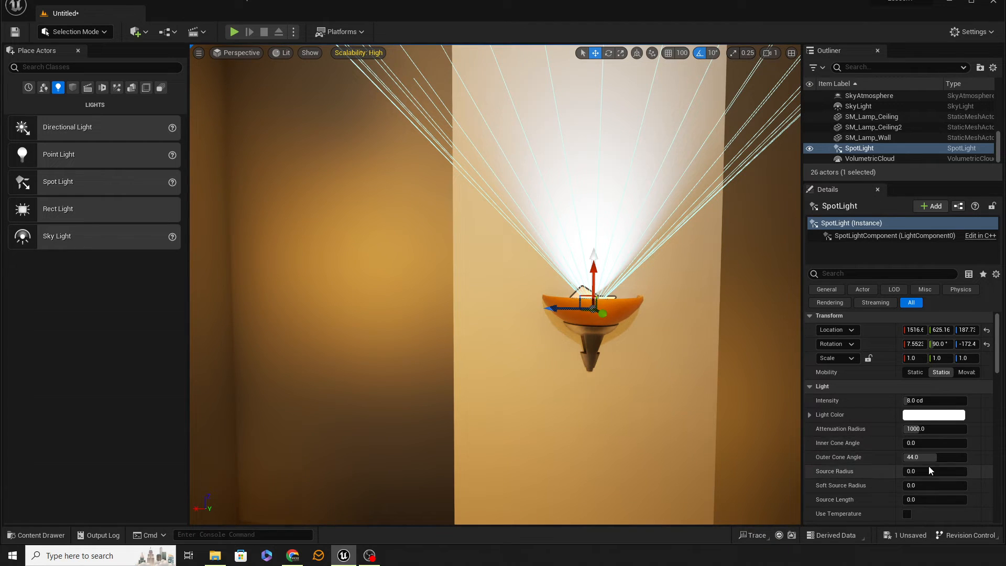
Set the spot light's inner cone angle to 35 and its outer cone angle to 75.
left_click(938, 443)
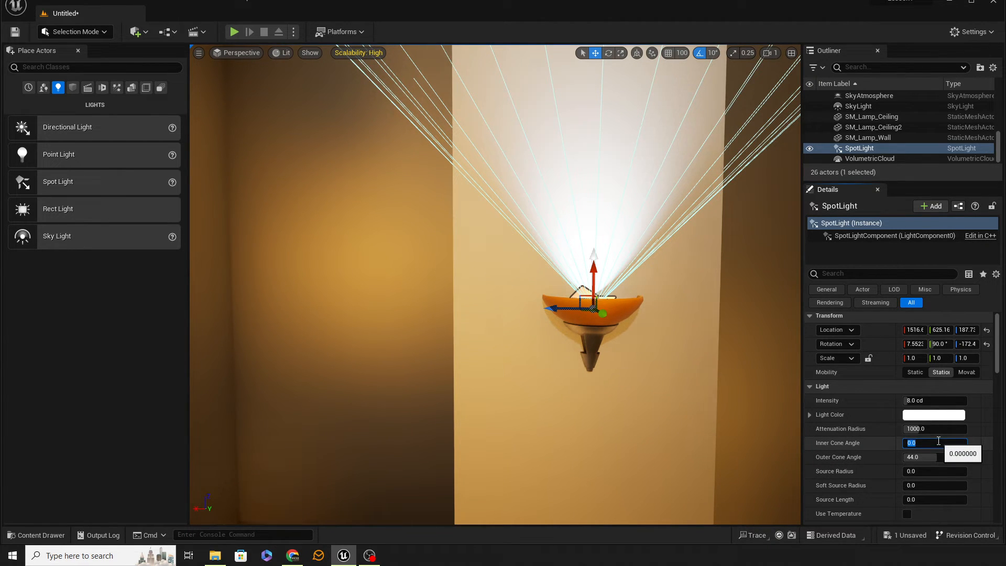
type("35")
key("Tab")
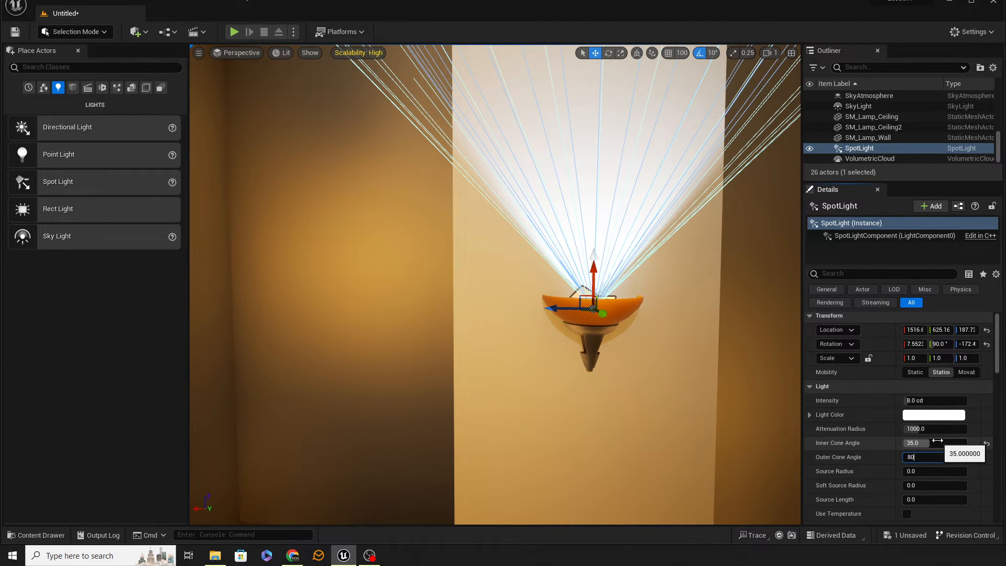
key("Tab")
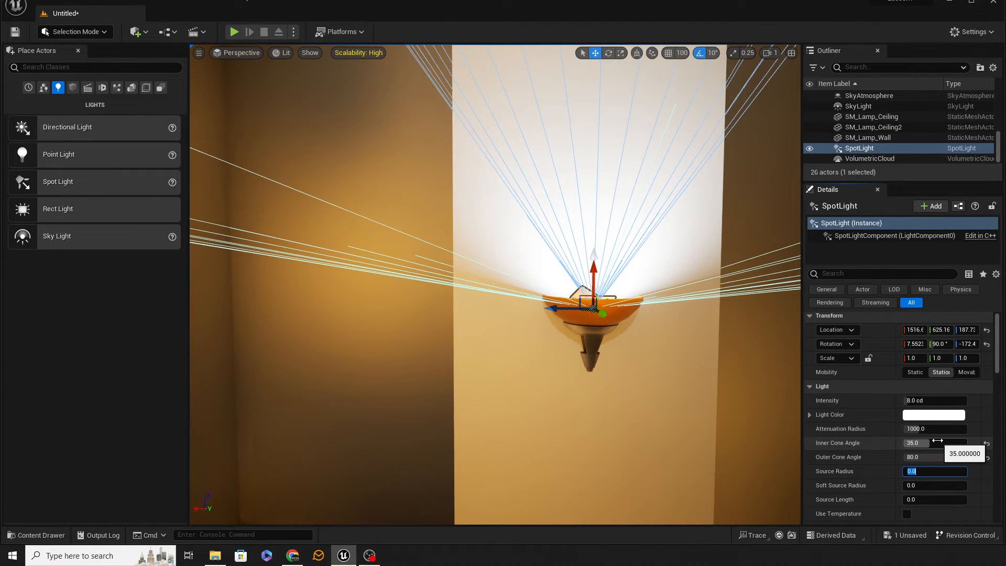
type("75")
key("Tab")
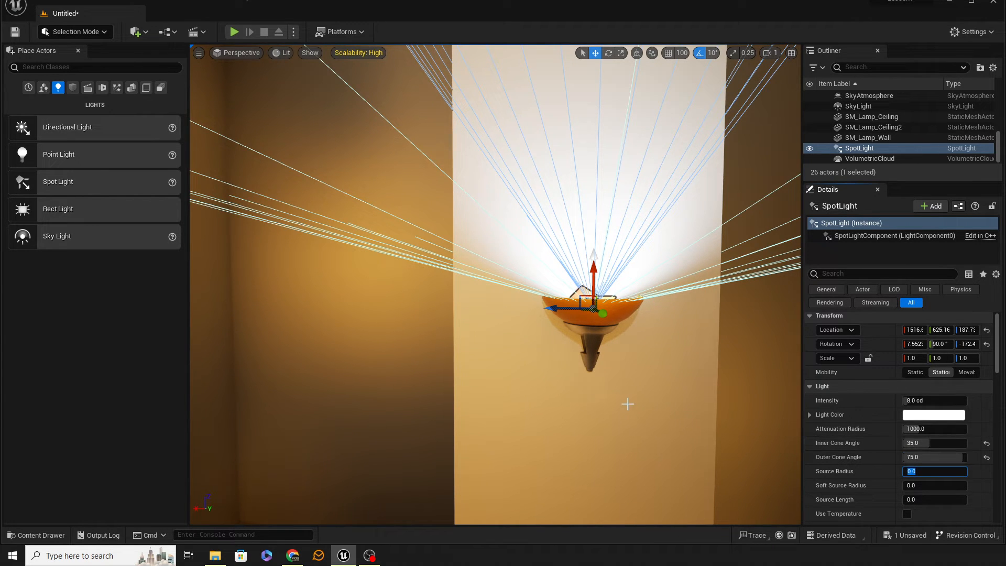
Check the glow on the pillar with the spot light deselected, and reduce the light's intensity to 2 cd.
left_click(748, 365)
right_click_drag(615, 371, 615, 252)
right_click_drag(686, 215, 669, 215)
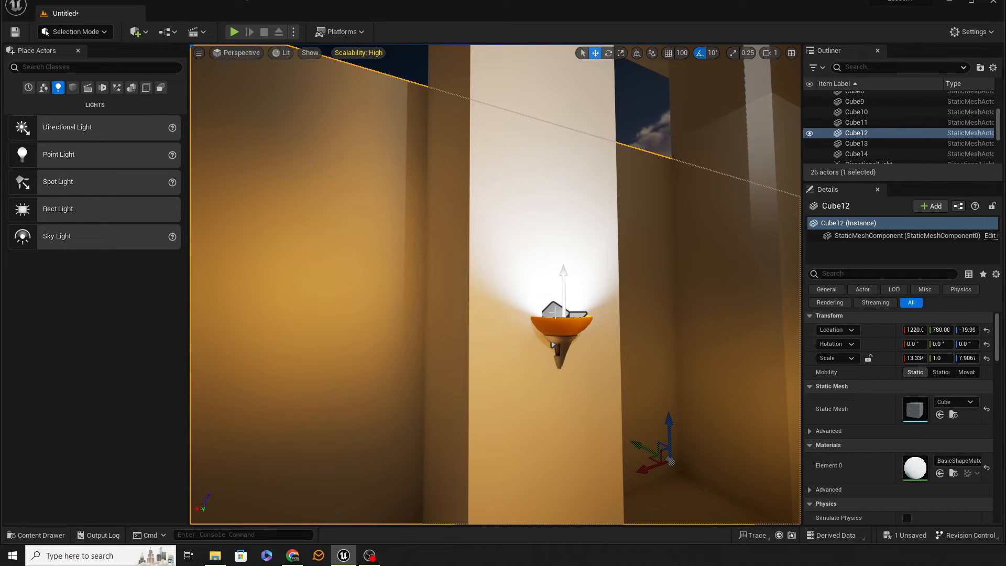
left_click(554, 310)
left_click(936, 400)
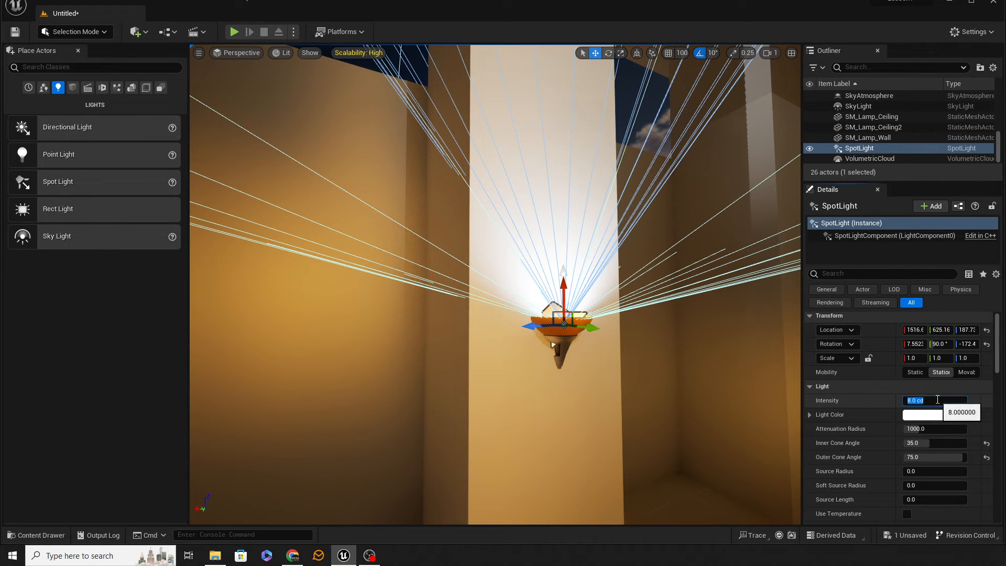
type("2")
key("Return")
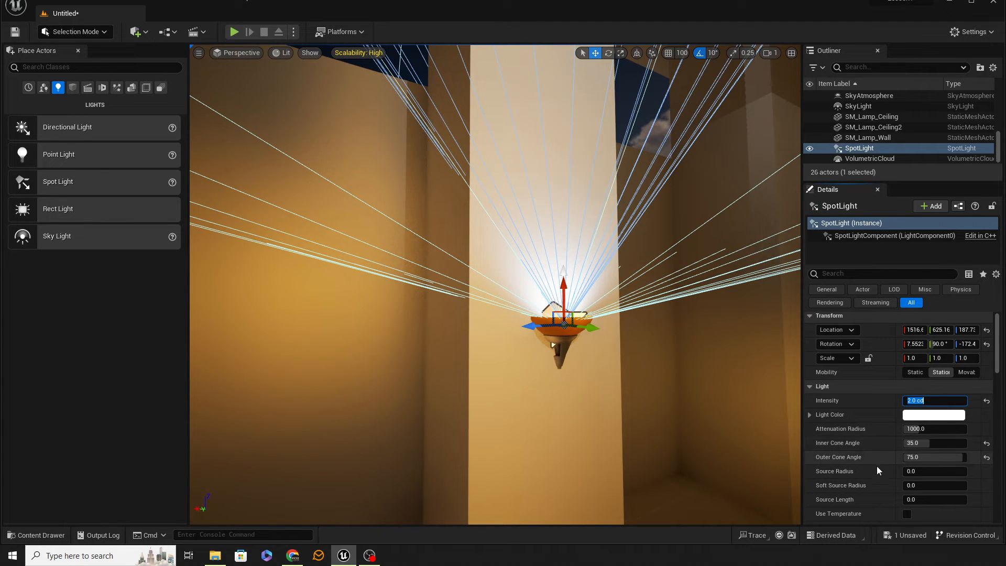
Look through the spot light's remaining properties down to the light function and IES light profile settings.
scroll(876, 469, "down", 1)
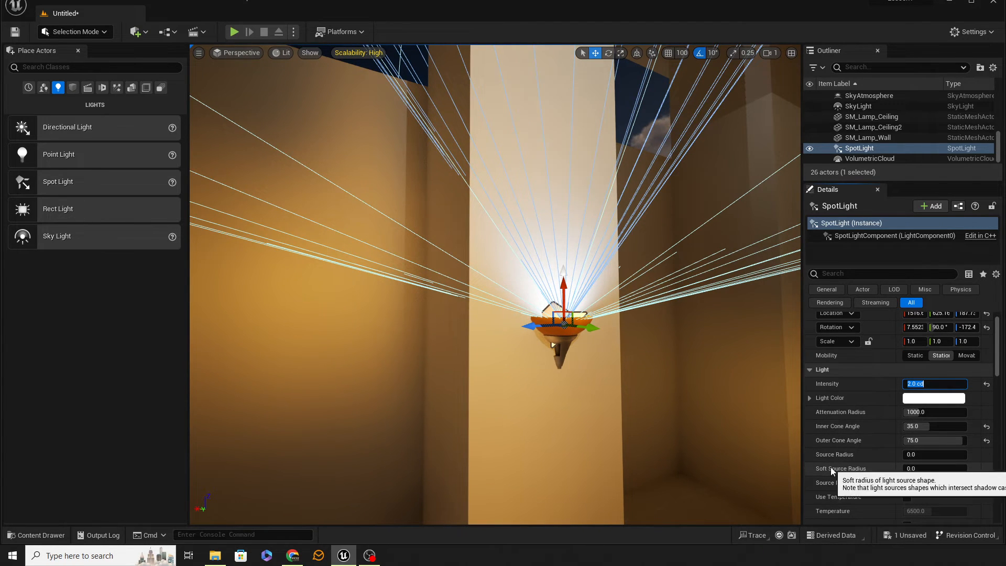
scroll(864, 475, "down", 4)
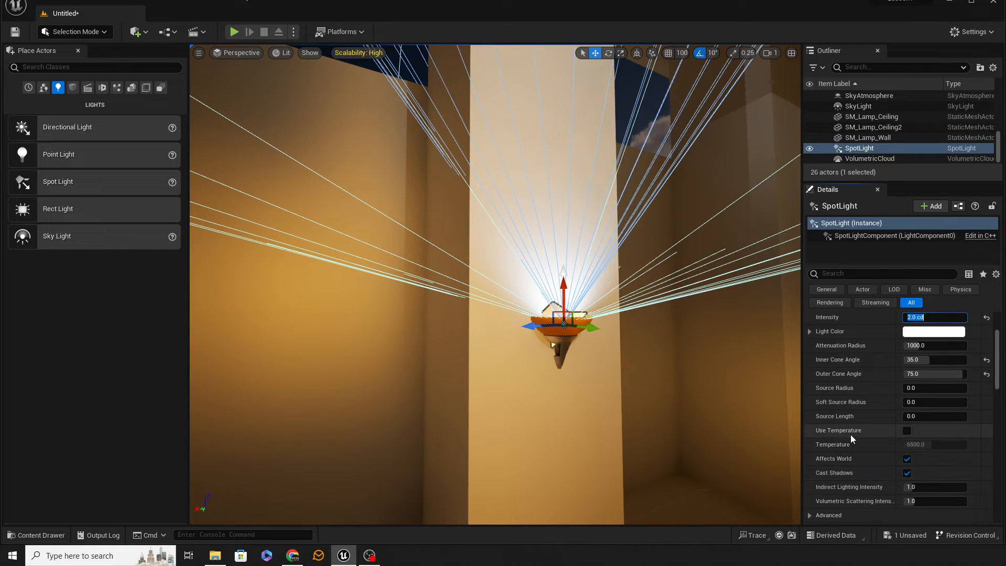
scroll(892, 476, "down", 2)
scroll(891, 476, "down", 6)
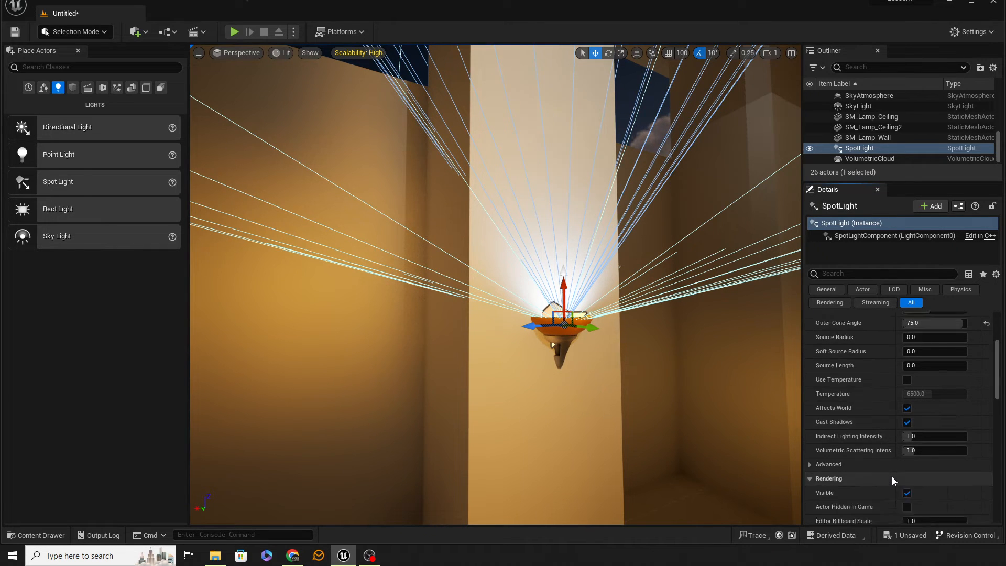
scroll(903, 457, "down", 4)
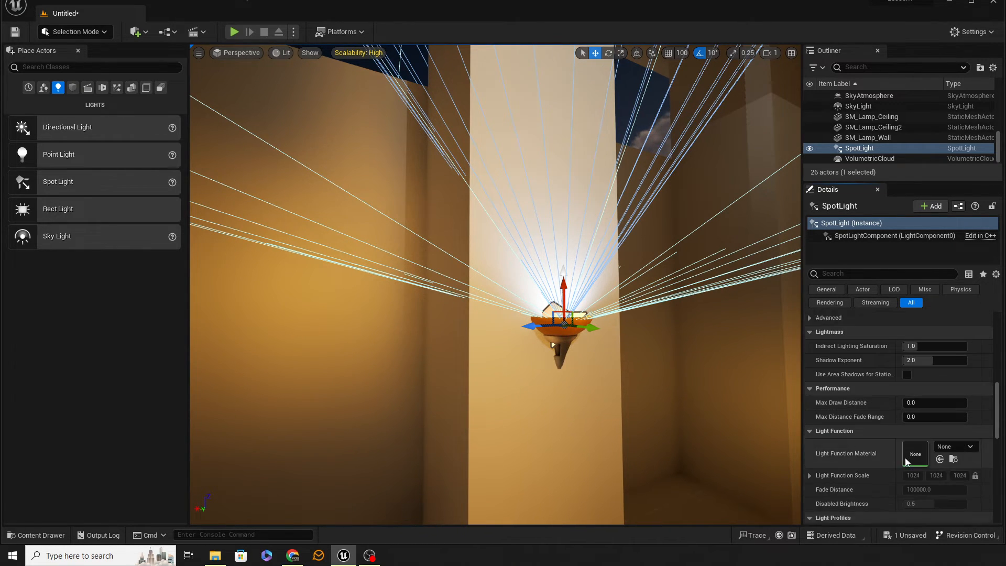
scroll(880, 470, "down", 3)
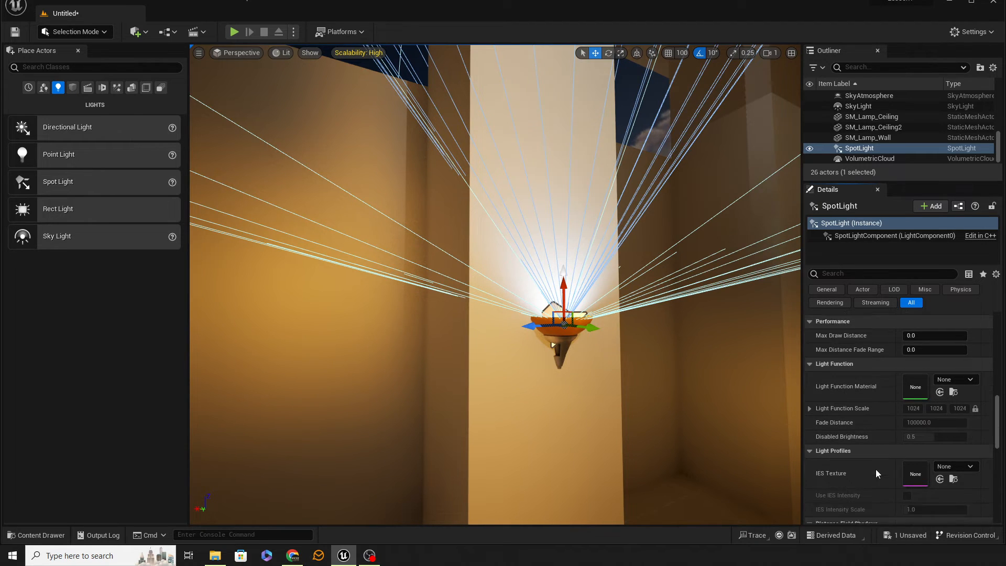
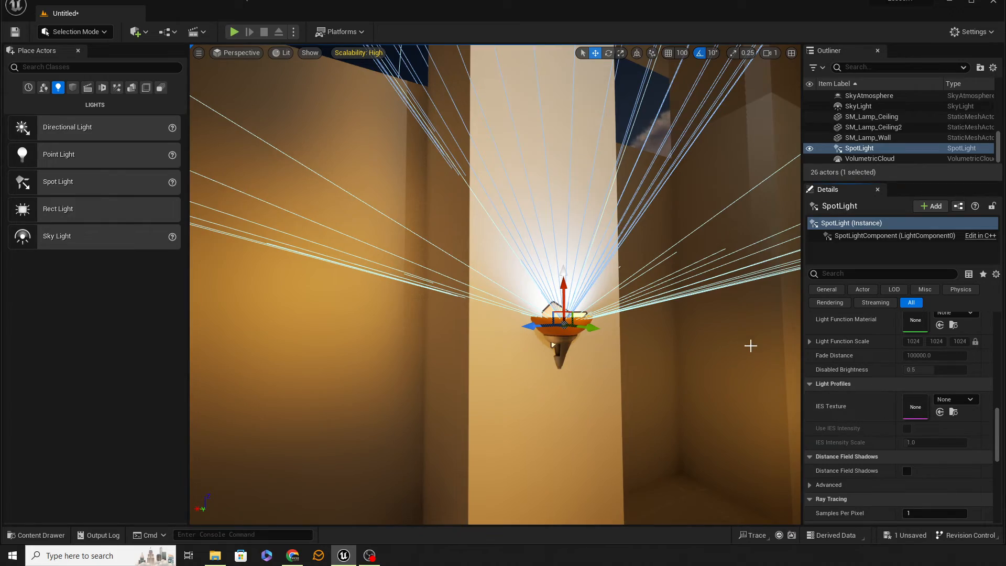
Look at the assets available for the spot light's IES texture, leaving the texture unassigned.
mouse_move(751, 345)
right_mouse_down()
mouse_move(698, 341)
mouse_move(786, 345)
mouse_move(723, 344)
mouse_move(746, 347)
right_mouse_up()
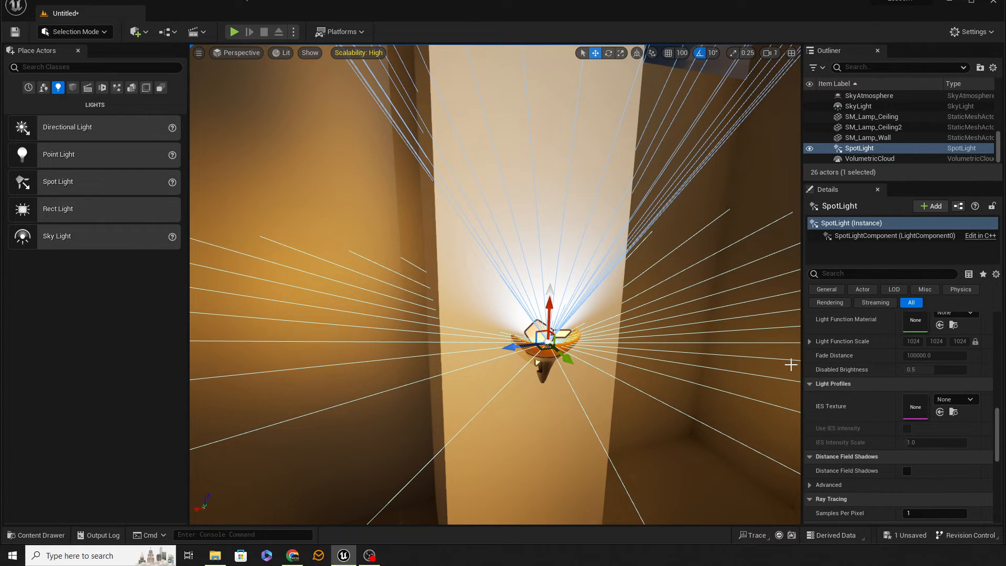
left_click(966, 401)
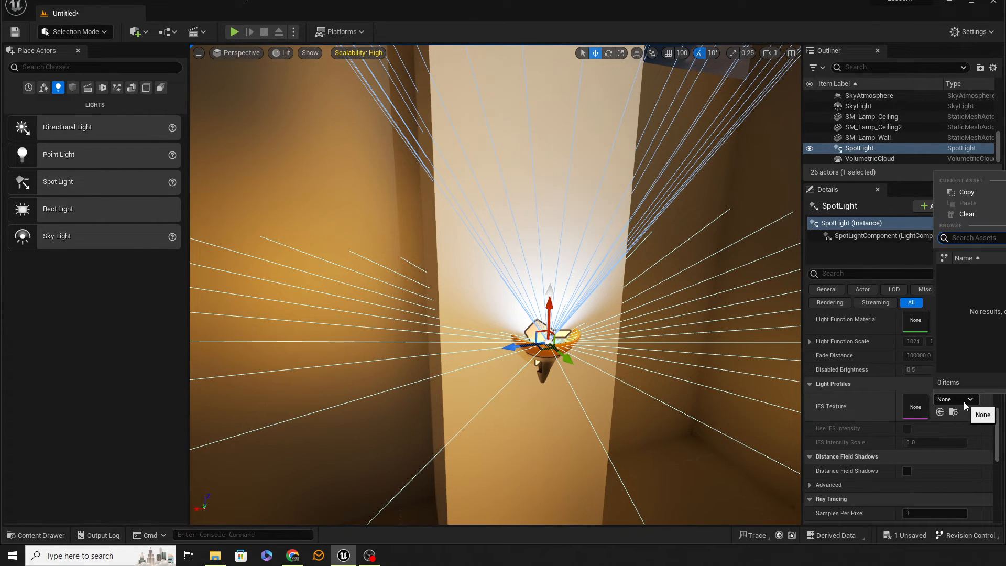
left_click(964, 401)
left_click(965, 400)
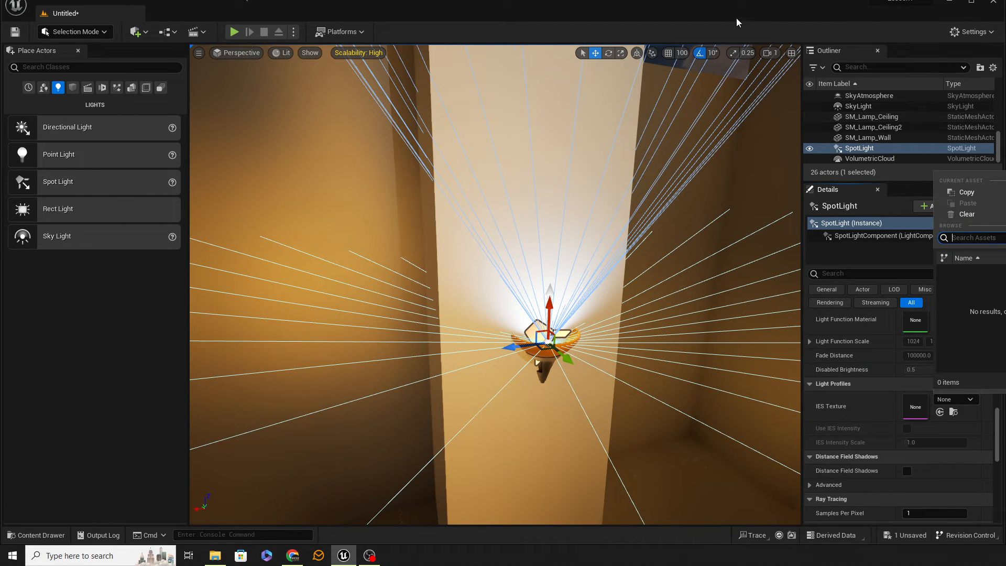
left_click(756, 30)
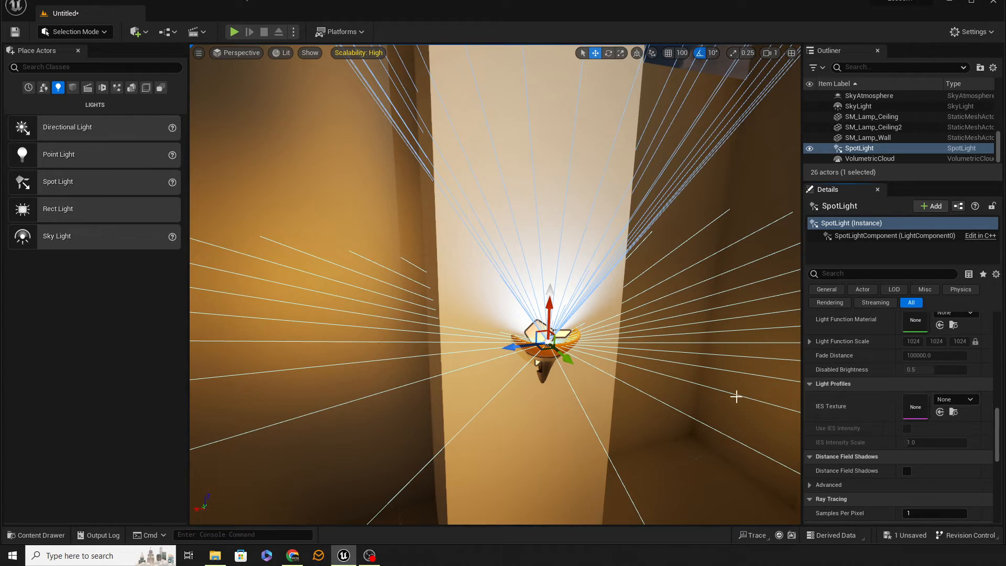
Examine the wall lamp's glow on the pillar from further away with the spot light deselected.
key("s")
mouse_move(736, 396)
right_mouse_down()
mouse_move(755, 398)
mouse_move(746, 351)
mouse_move(732, 393)
right_mouse_up()
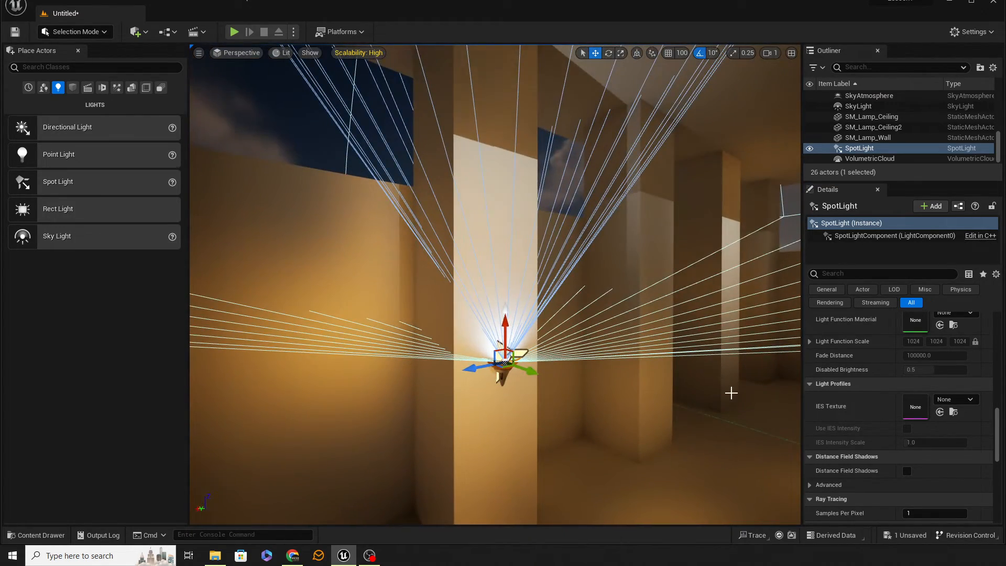
left_click(322, 145)
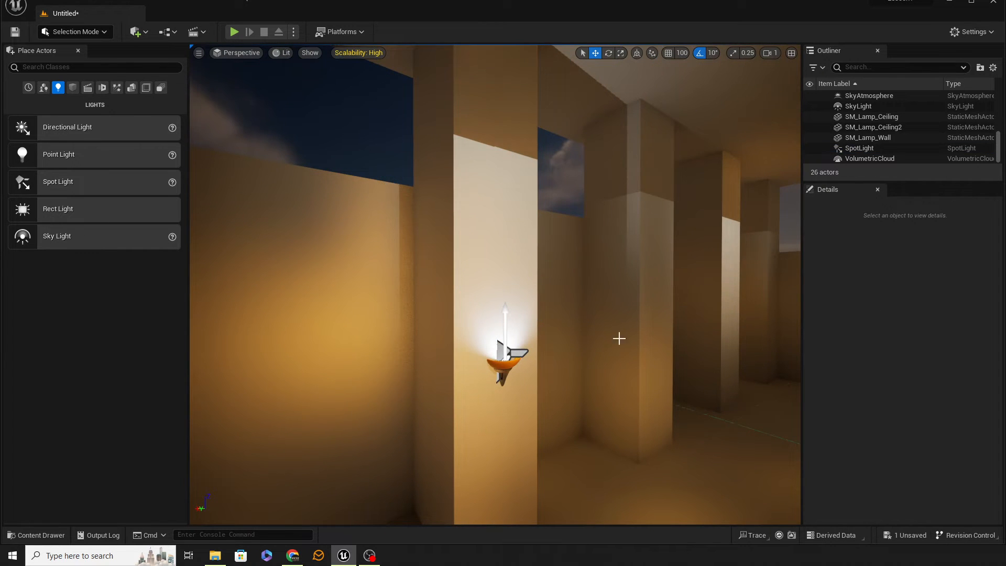
right_click_drag(619, 338, 629, 361)
Select the spot light with its wall lamp and duplicate the pair four times, placing one on each following pillar.
left_click(571, 310)
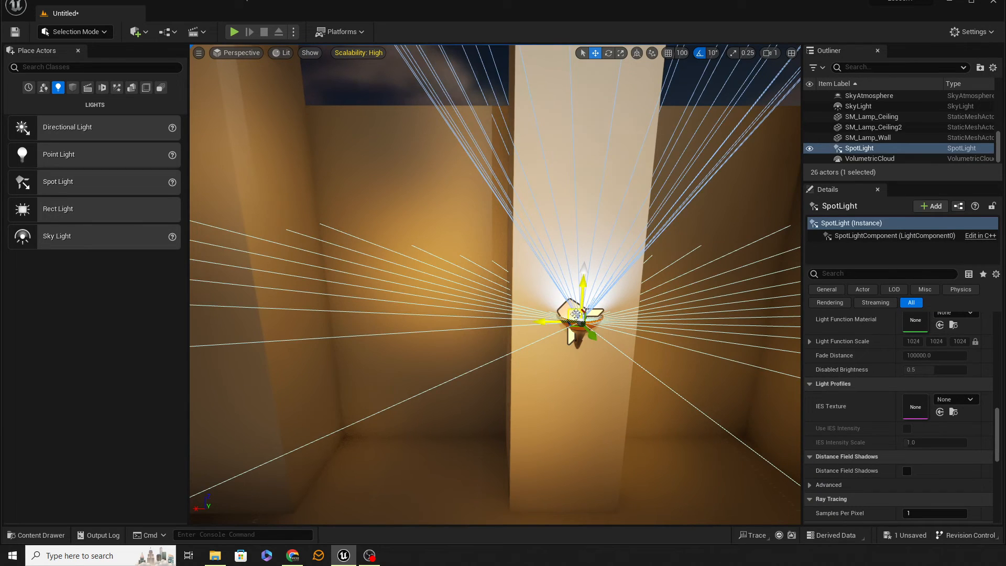
scroll(951, 409, "up", 3)
left_click_drag(998, 417, 998, 329)
left_click(972, 376)
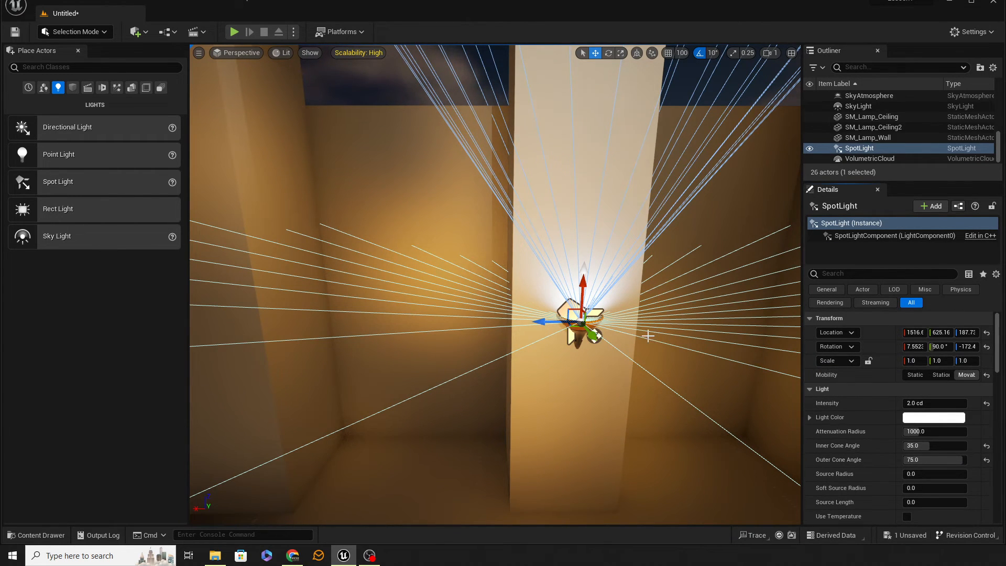
right_click_drag(594, 316, 561, 316)
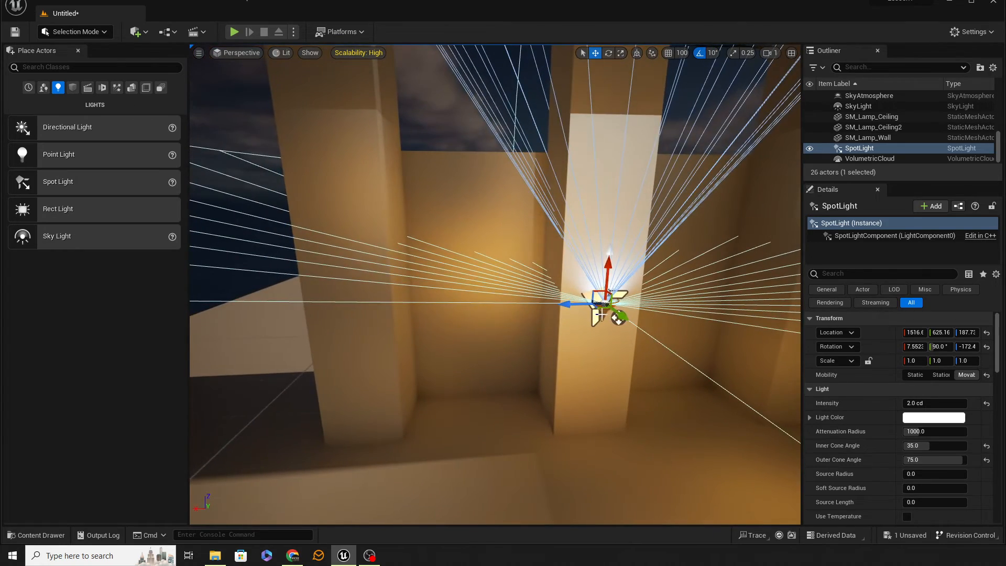
left_click(600, 314)
left_click(600, 314, "ctrl")
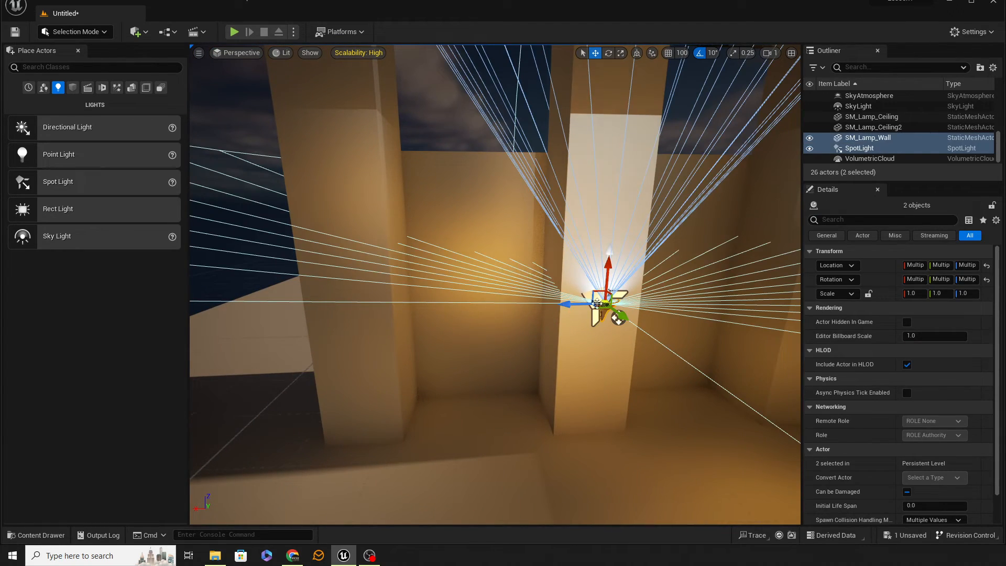
left_click_drag(579, 303, 844, 302, "alt")
left_click_drag(312, 306, 579, 305, "alt+shift")
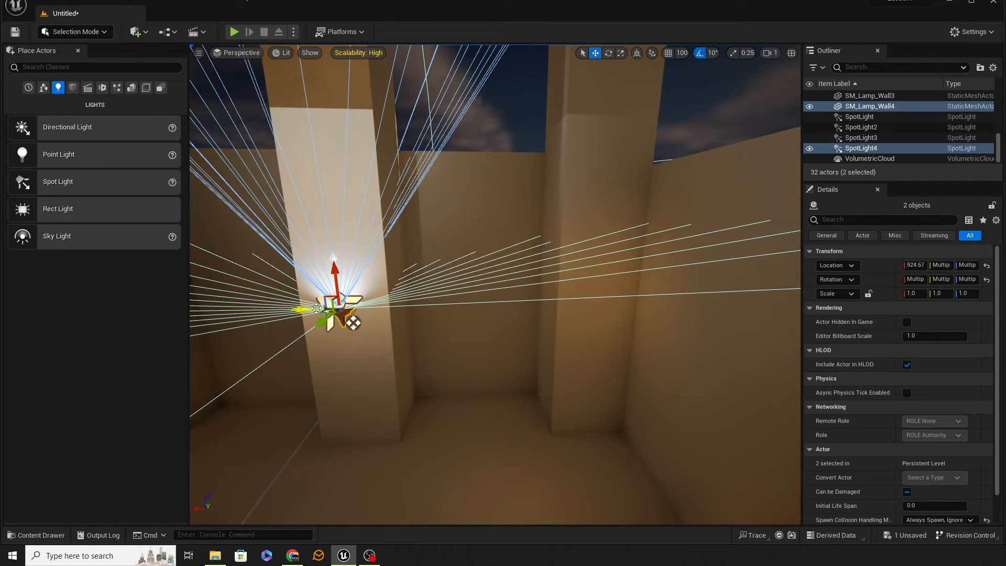
left_click_drag(315, 308, 353, 323, "alt+shift")
Inspect the row of wall lamps along the corridor with everything deselected, switching game view on and off.
right_click_drag(375, 339, 496, 345)
key("w")
key("s")
key("w")
key("s")
key("w")
key("s")
key("w")
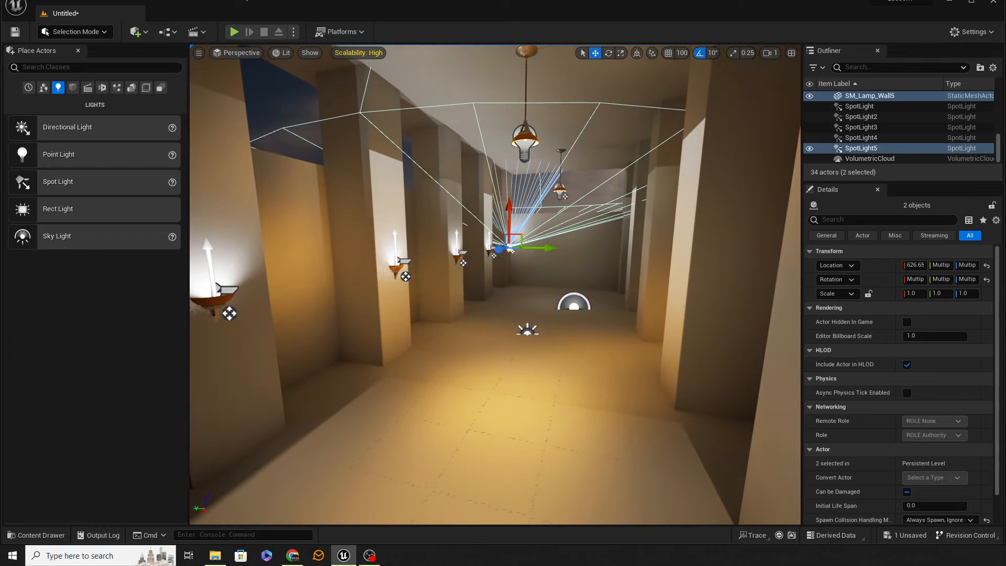
right_click_drag(375, 337, 373, 335)
key("s")
key("w")
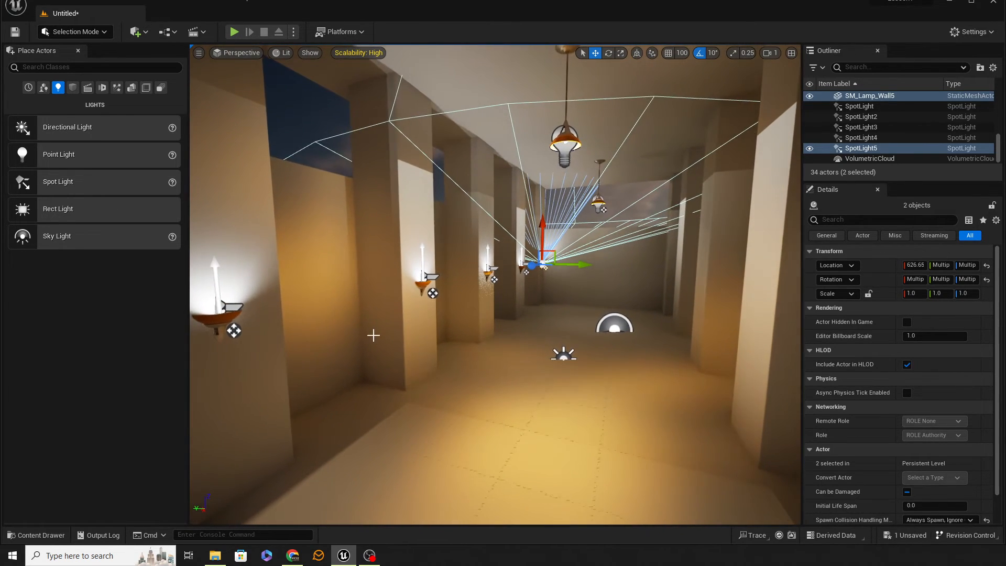
left_click(296, 116)
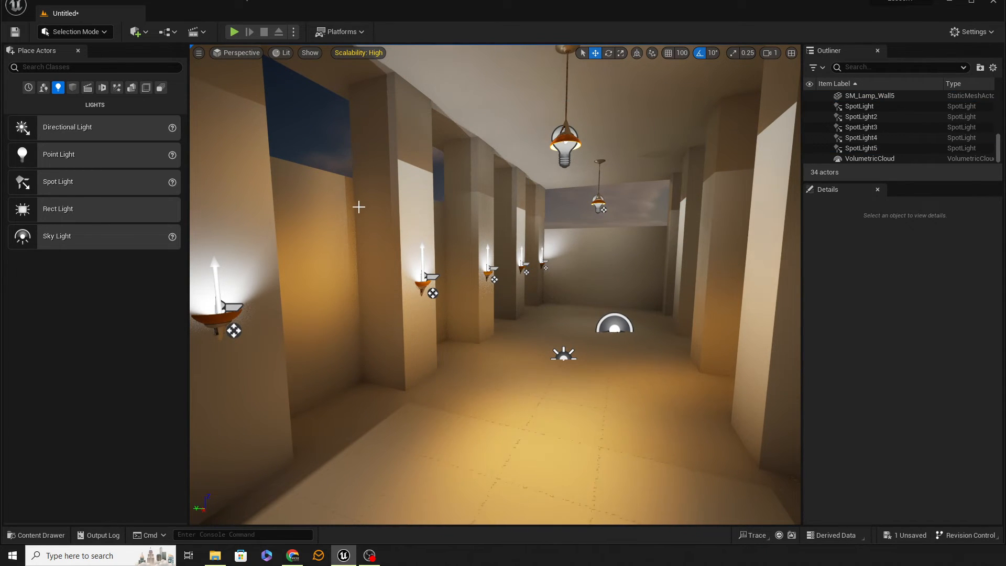
key("g")
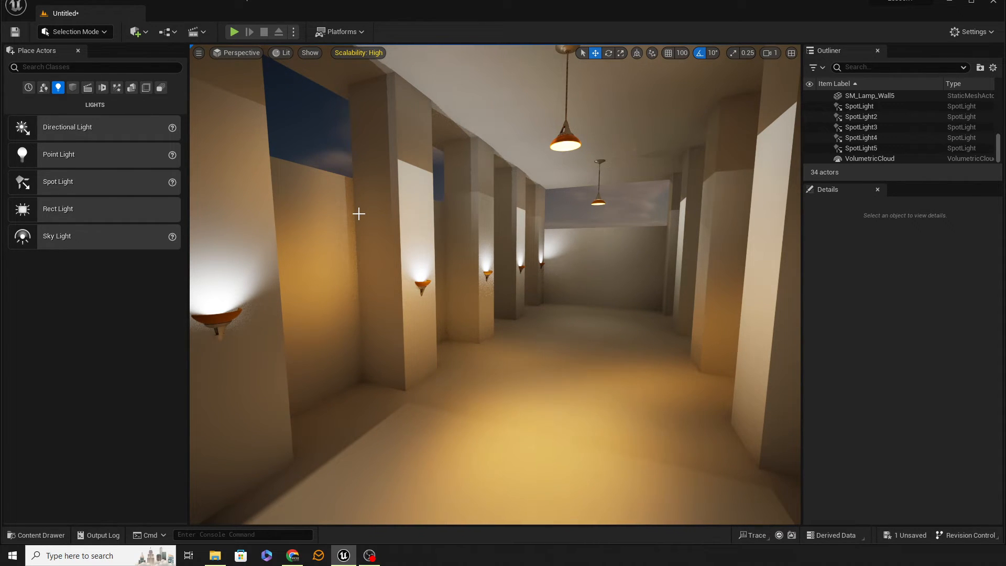
key("g")
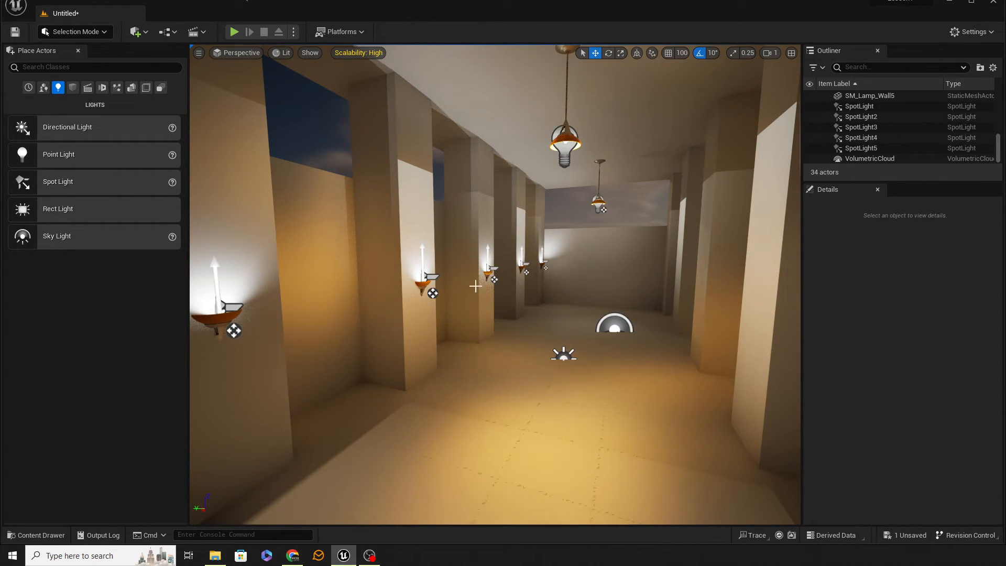
Turn off rotation snapping, rotate the directional light to a Y rotation of about -2.8° and check the corridor.
left_click(568, 354)
key("e")
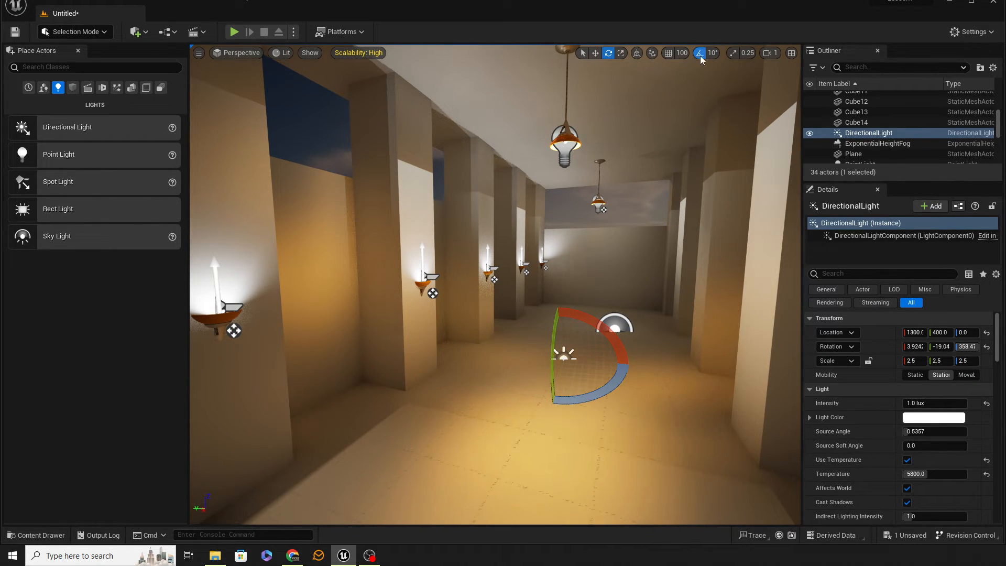
left_click_drag(553, 381, 552, 392)
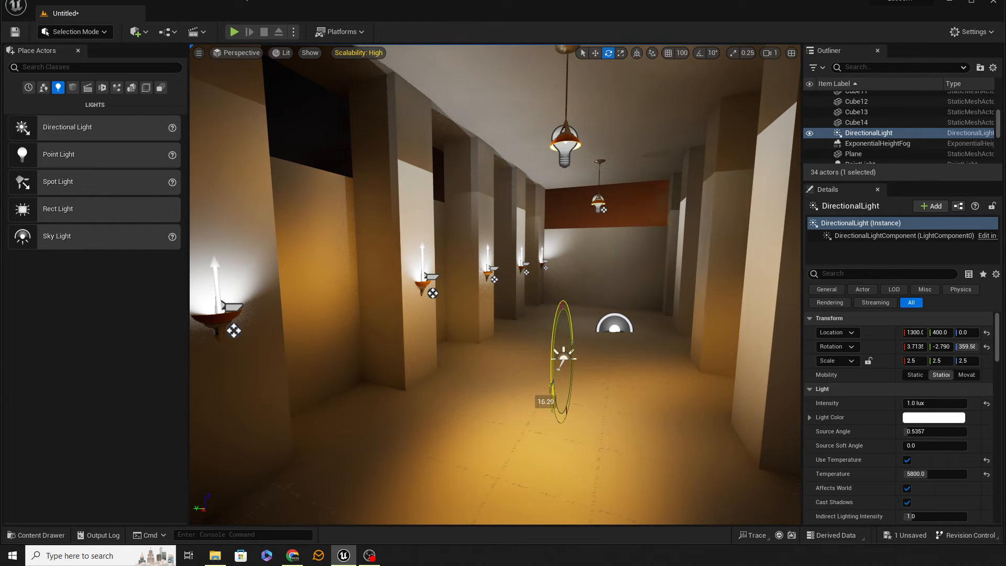
key("a")
right_click_drag(513, 366, 476, 372)
key("d")
key("w")
key("d")
key("q")
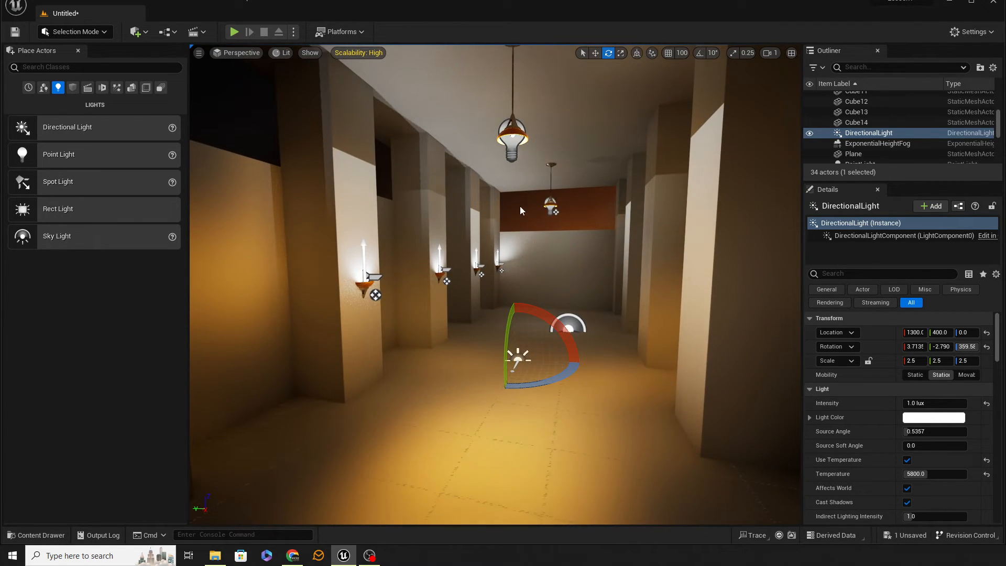
Select all five wall lamp spot lights together and set their intensity to 1 cd.
key("w")
right_click_drag(418, 287, 330, 285)
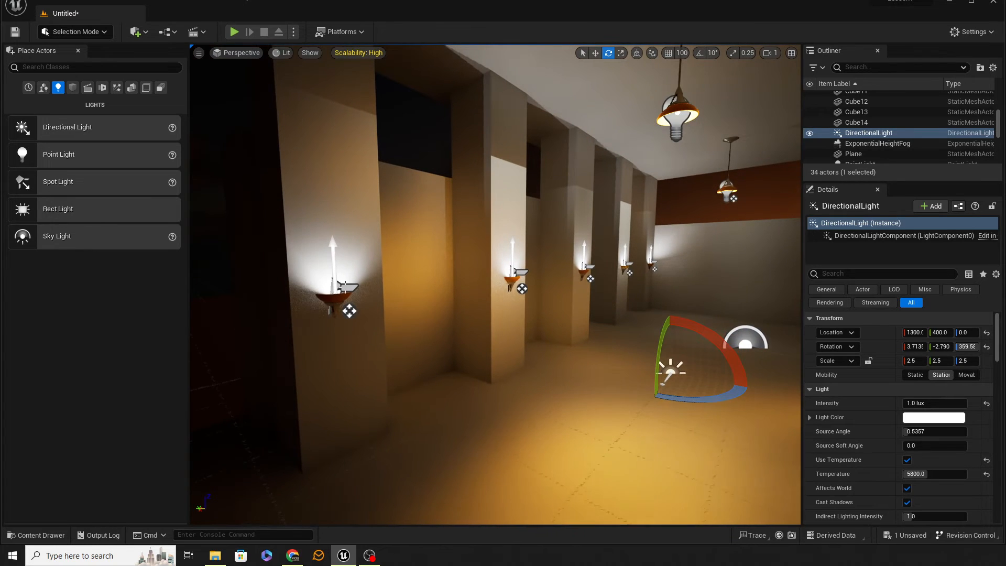
left_click(343, 286)
left_click(512, 269, "ctrl")
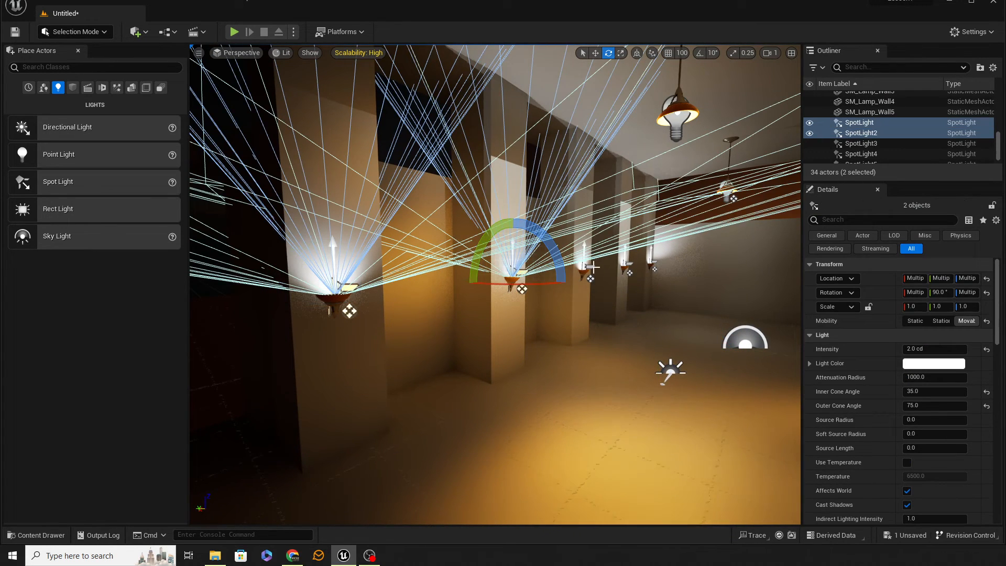
left_click(592, 266, "ctrl")
left_click(656, 263, "ctrl")
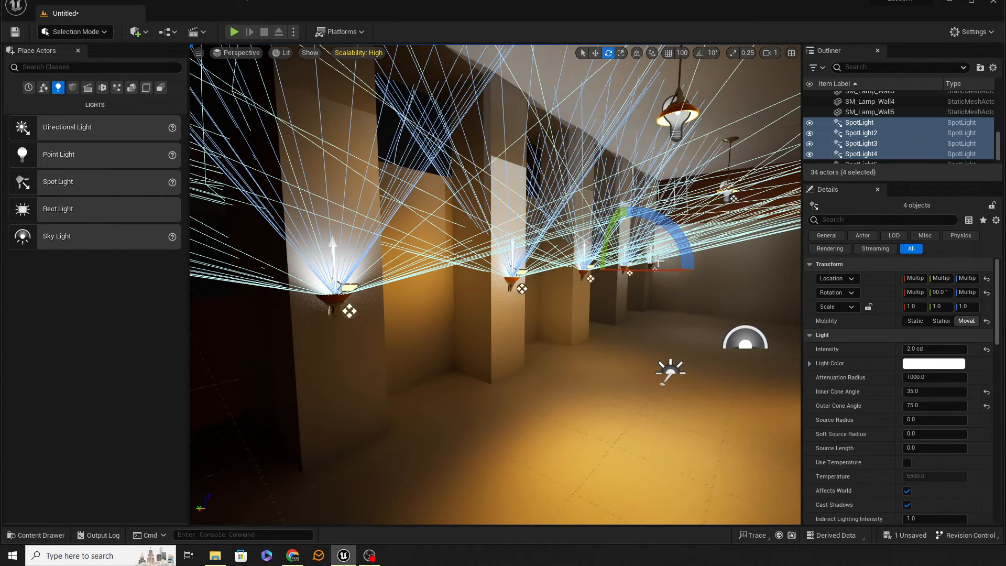
left_click(654, 265, "ctrl")
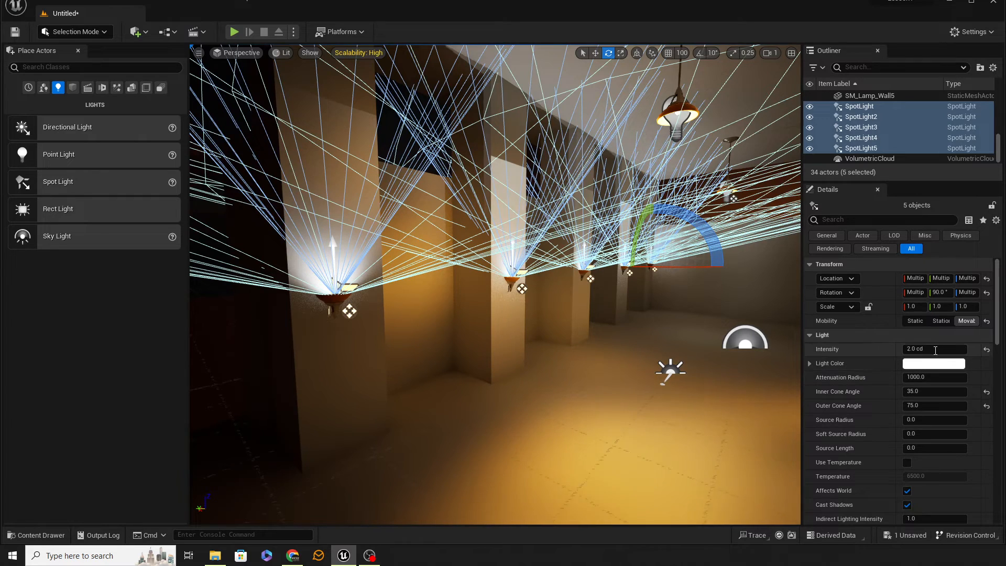
left_click(934, 349)
type("1")
key("Return")
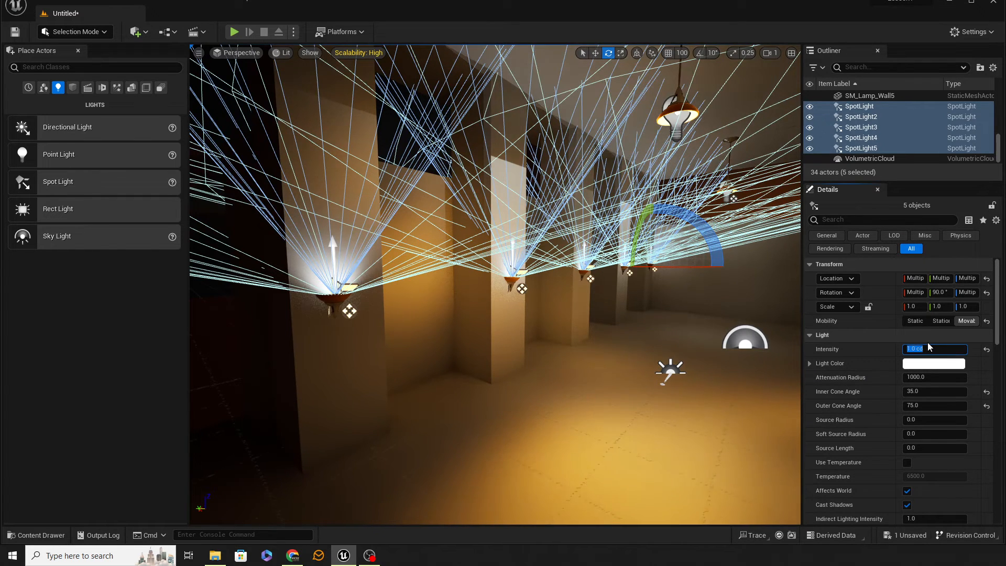
Set the intensity of both ceiling lamp point lights to 2 cd and deselect them.
left_click(582, 378)
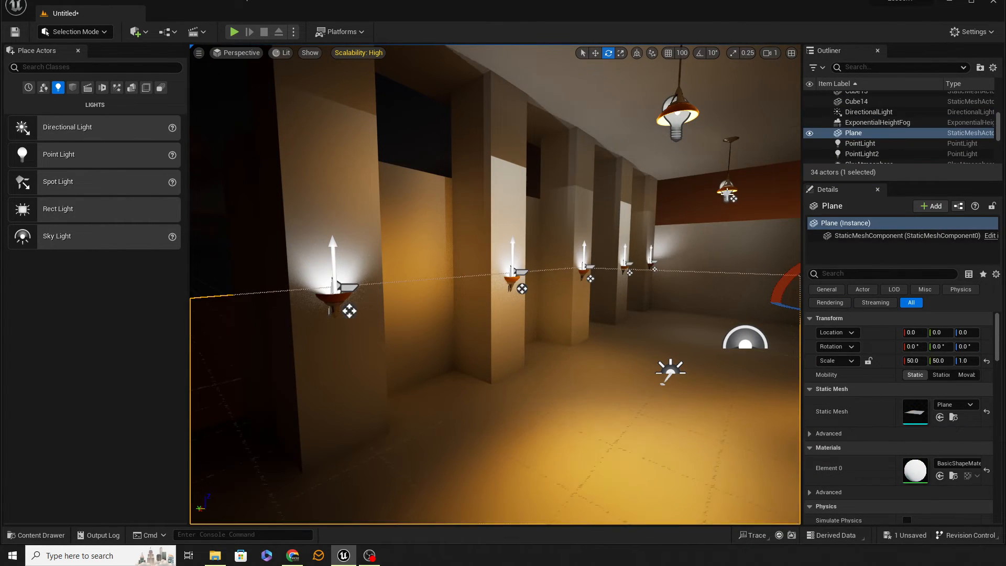
left_click(726, 195)
left_click(675, 116, "ctrl")
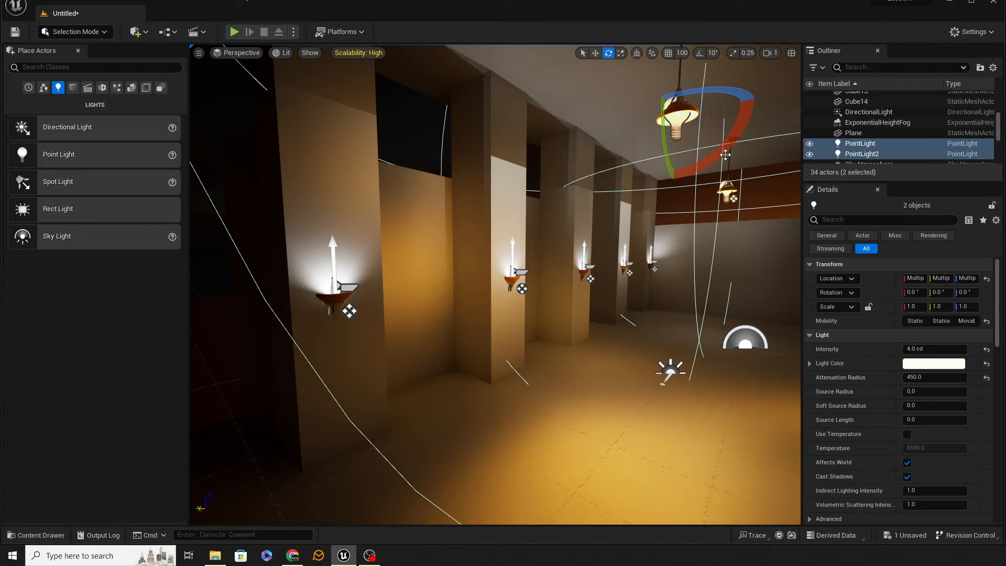
left_click(920, 349)
type("2")
key("Return")
key("Escape")
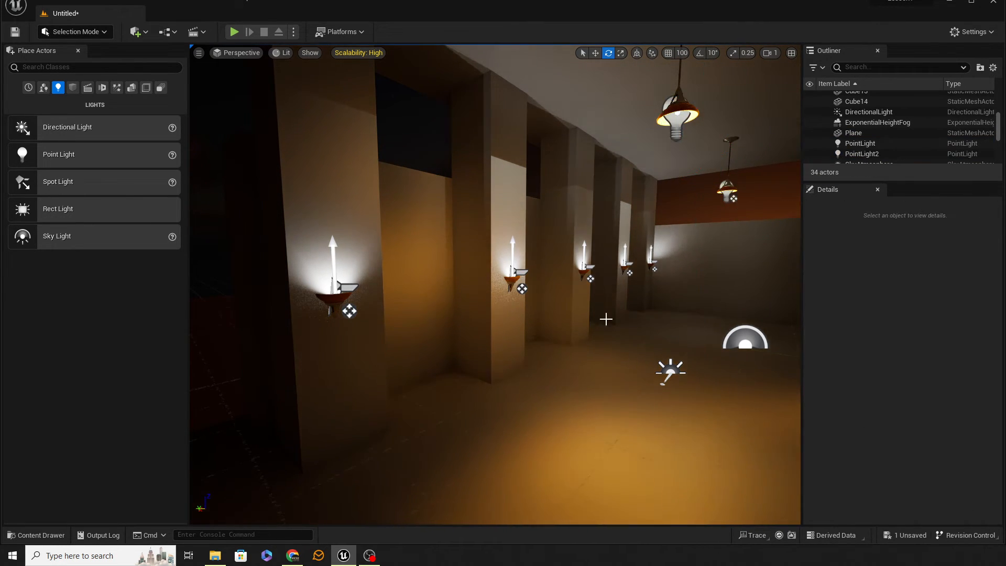
Examine the dimmed corridor lighting from several viewpoints, with game view switched on and off.
right_click_drag(606, 319, 684, 329)
key("a")
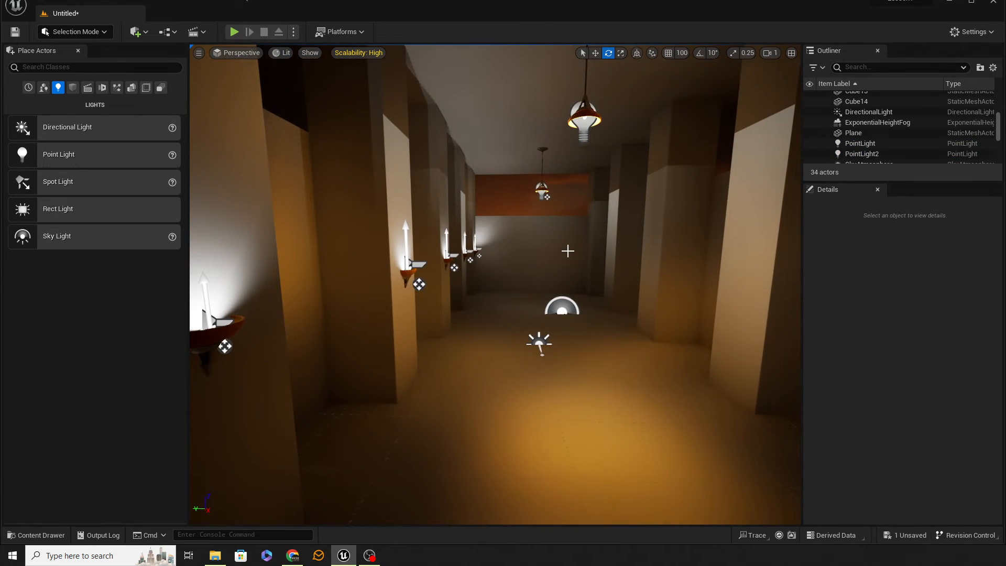
key("g")
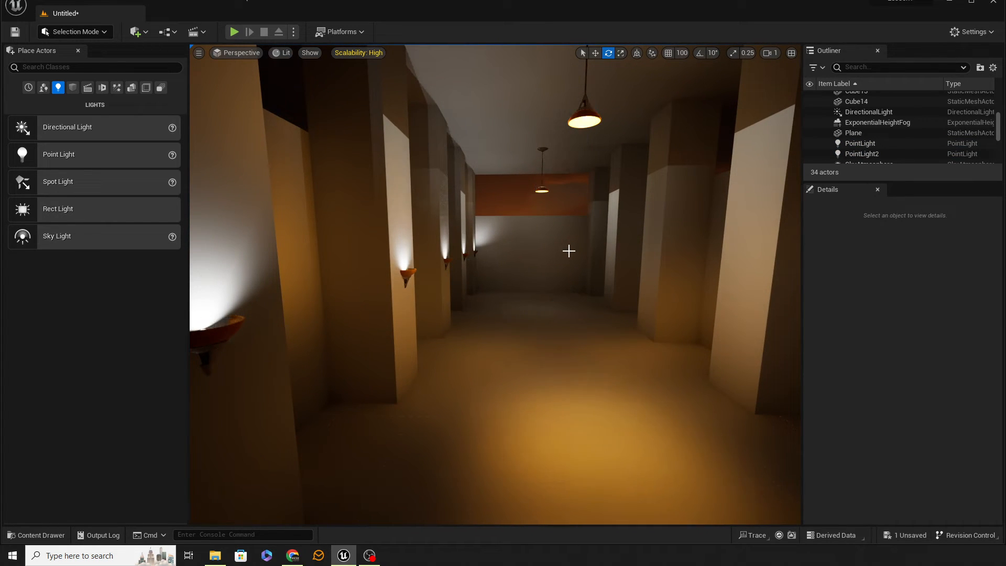
right_click_drag(578, 285, 627, 285)
key("g")
key("s")
right_click_drag(494, 285, 474, 298)
key("w")
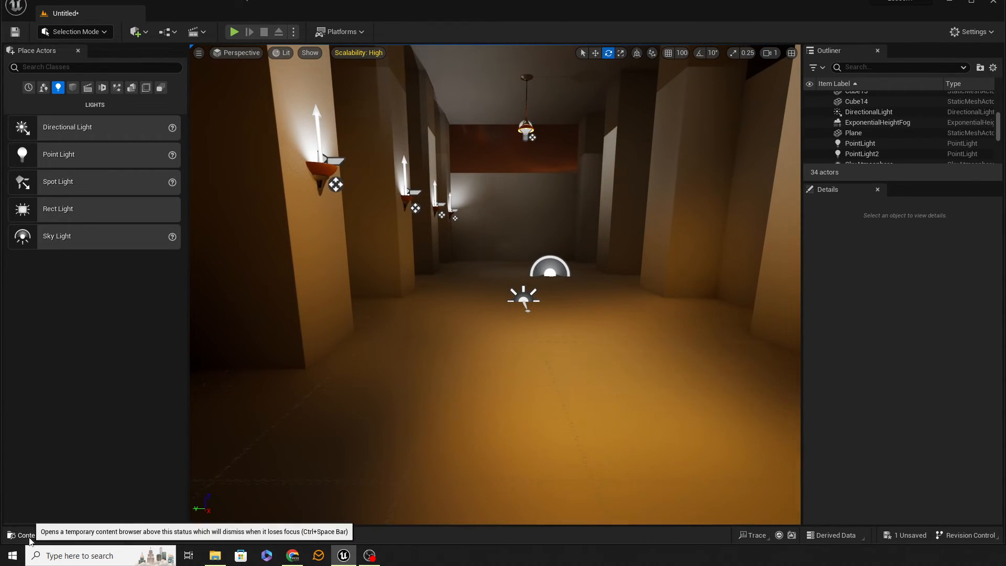
Place the SM_TableRound prop on the corridor floor at about X 1433 and Y 401.
left_click(28, 535)
scroll(636, 461, "down", 2)
scroll(637, 460, "down", 2)
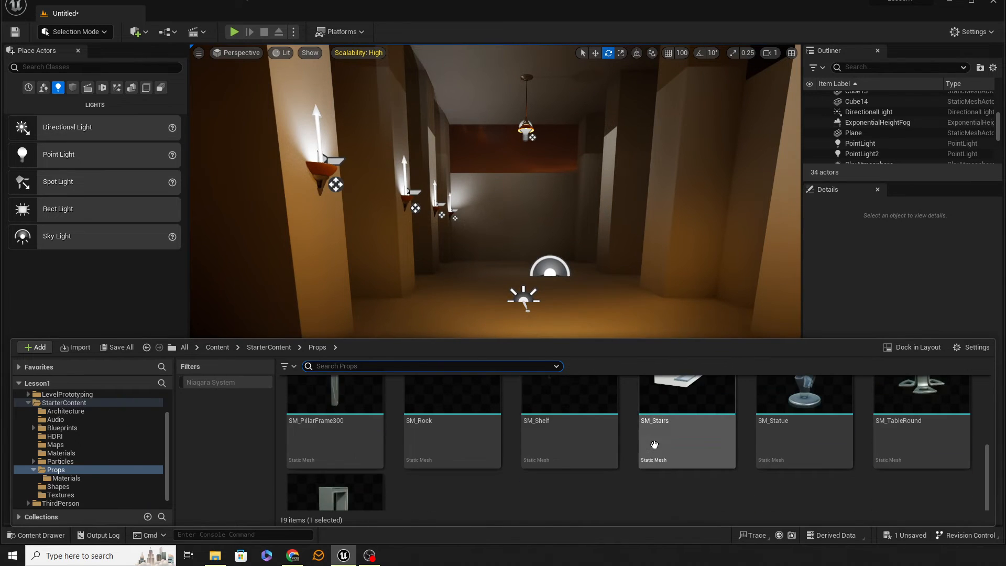
scroll(655, 450, "up", 2)
left_click_drag(883, 490, 537, 324)
Place the SM_Statue prop on the round table and centre it at about X 1433 and Y 401.
left_click(38, 535)
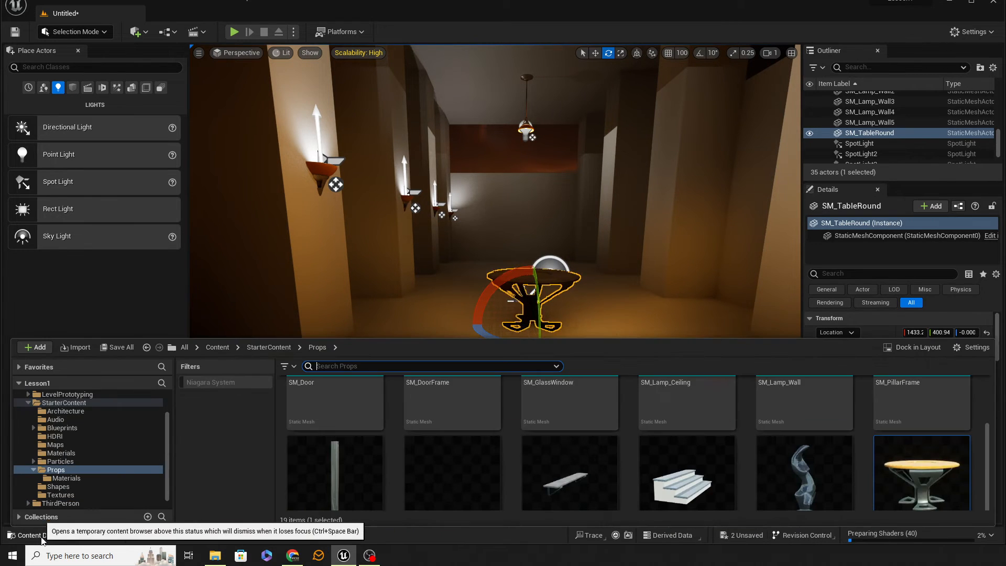
left_click_drag(813, 485, 377, 388)
key("w")
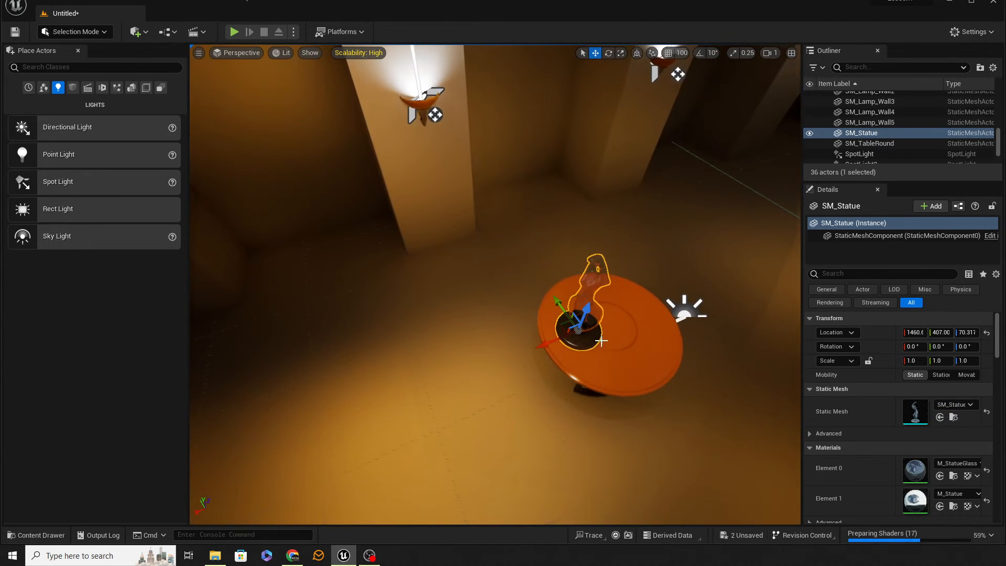
left_click_drag(548, 343, 582, 334)
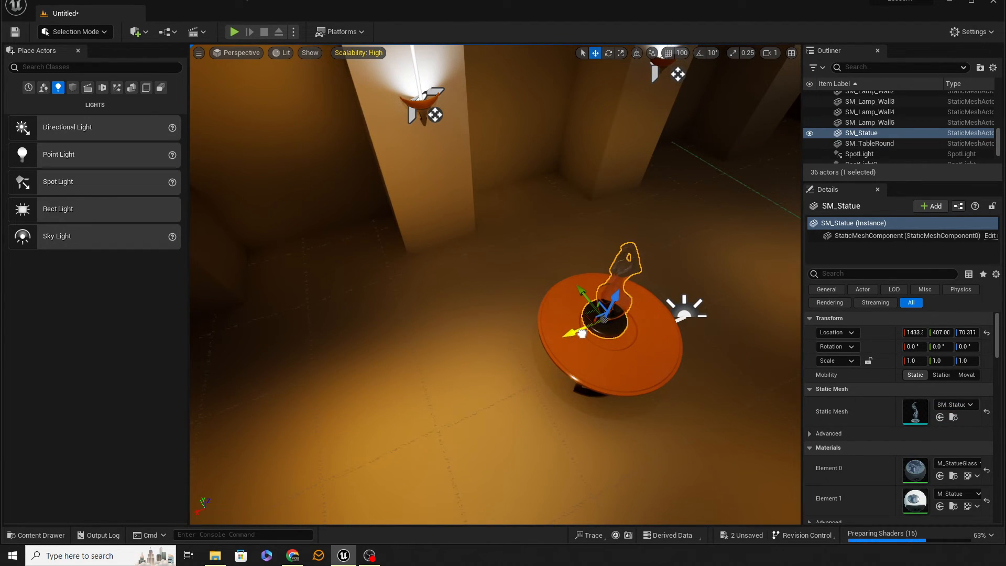
left_click_drag(584, 296, 590, 298)
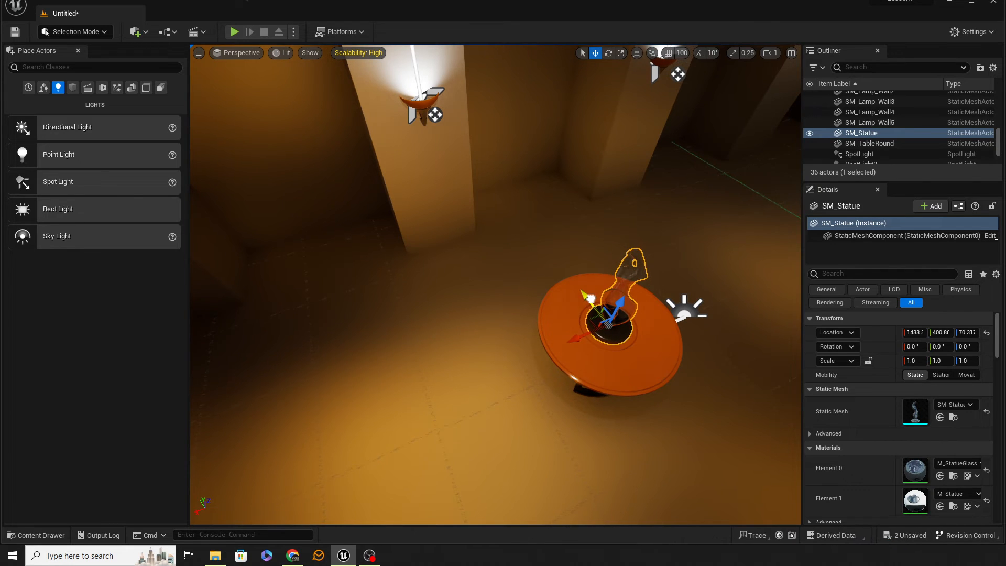
Add a Rect Light on the side of a corridor pillar near the round table, at about X 1528, Y 180, Z 184.
right_click_drag(590, 298, 747, 200)
key("s")
key("d")
key("a")
key("w")
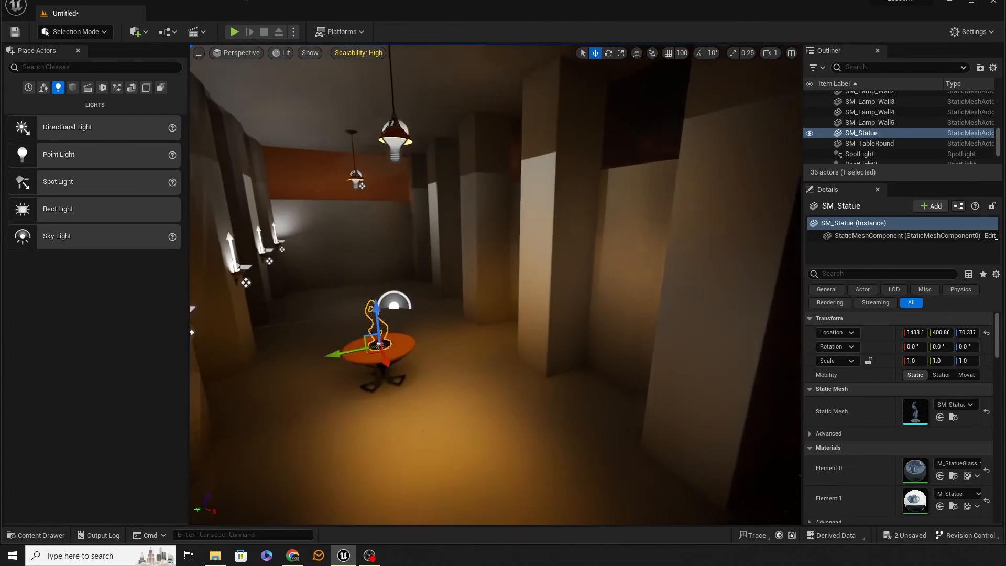
right_click_drag(518, 335, 549, 337)
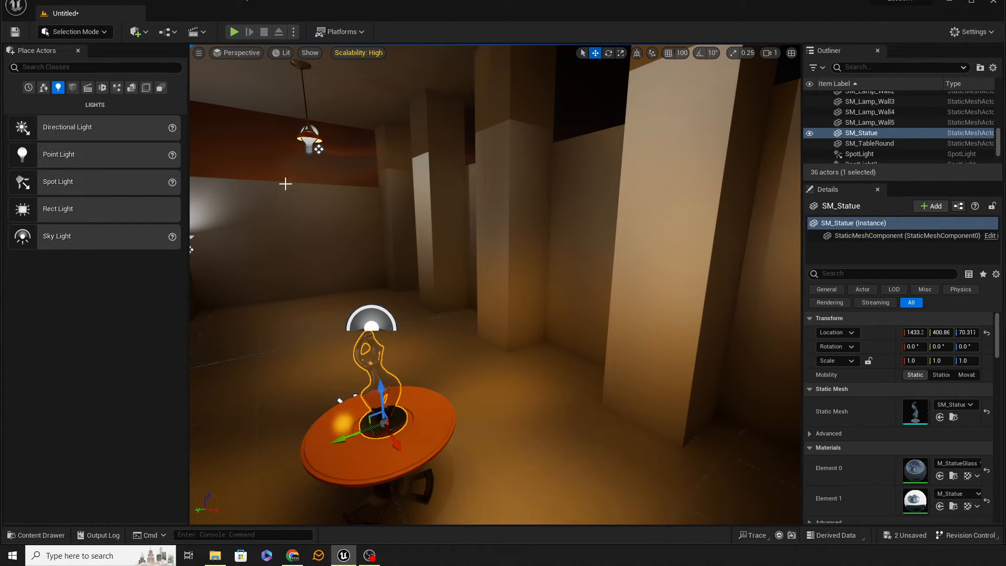
left_click_drag(59, 217, 639, 278)
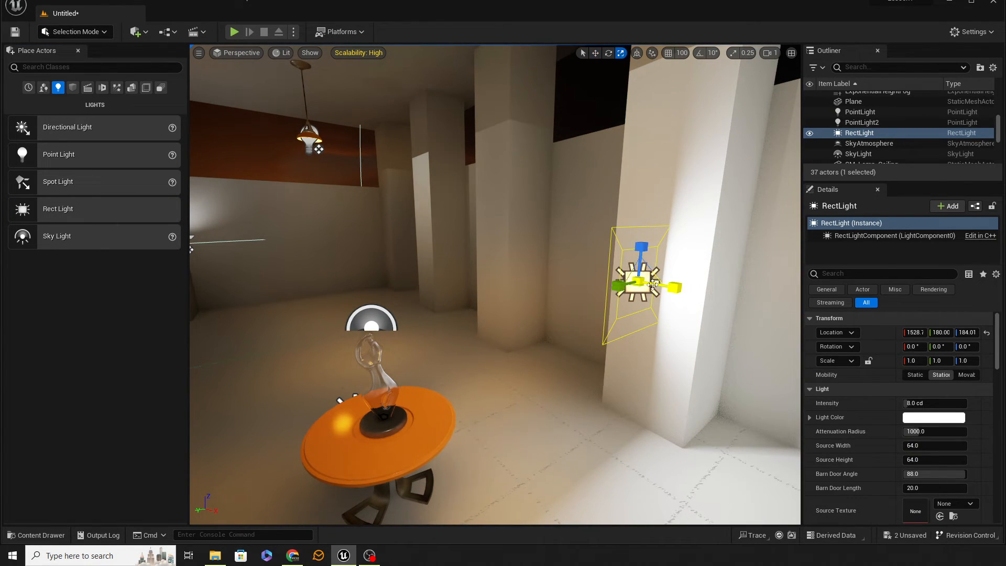
Rotate the rect light about its vertical axis to about -83°.
key("e")
left_click_drag(654, 296, 673, 276)
right_click_drag(572, 311, 655, 312)
key("w")
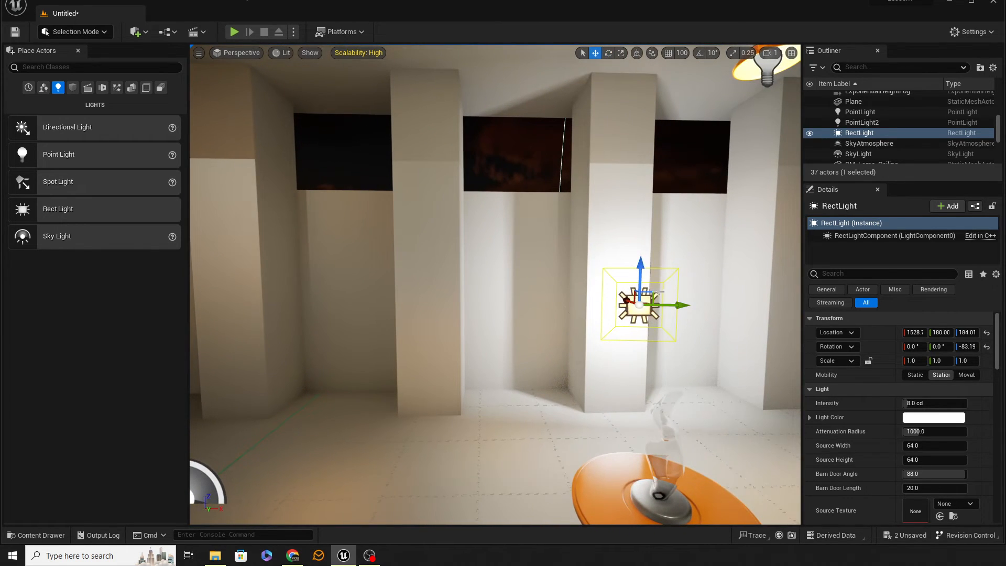
Move the rect light up to the upper opening on the outer side of the wall, at about X 1376, Y -35, Z 437.
left_click_drag(654, 294, 534, 140)
right_click_drag(534, 139, 319, 138)
mouse_move(602, 189)
right_mouse_down()
mouse_move(707, 210)
mouse_move(618, 241)
mouse_move(602, 189)
right_mouse_up()
left_click_drag(467, 264, 642, 245)
right_click_drag(655, 249, 565, 279)
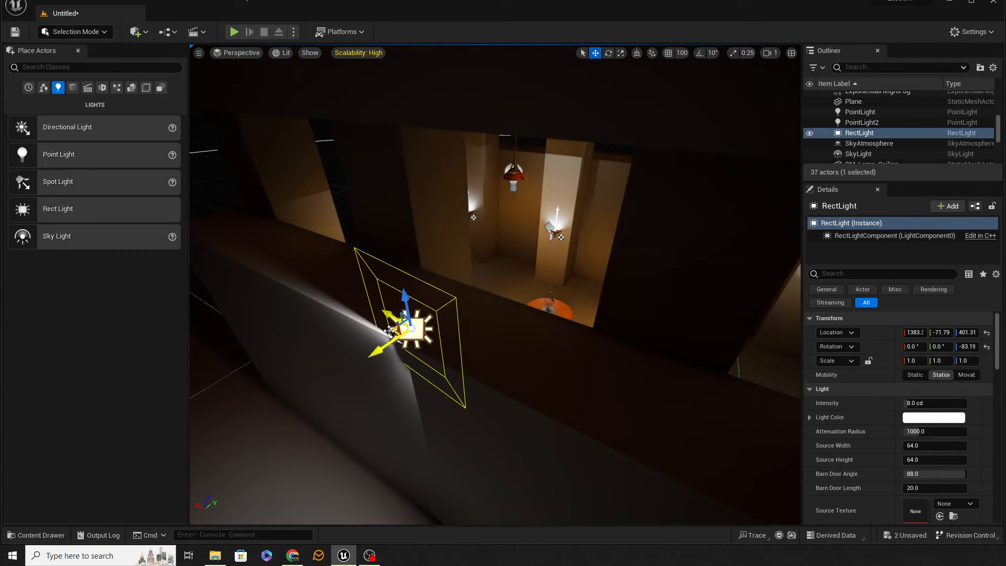
left_click_drag(389, 331, 444, 238)
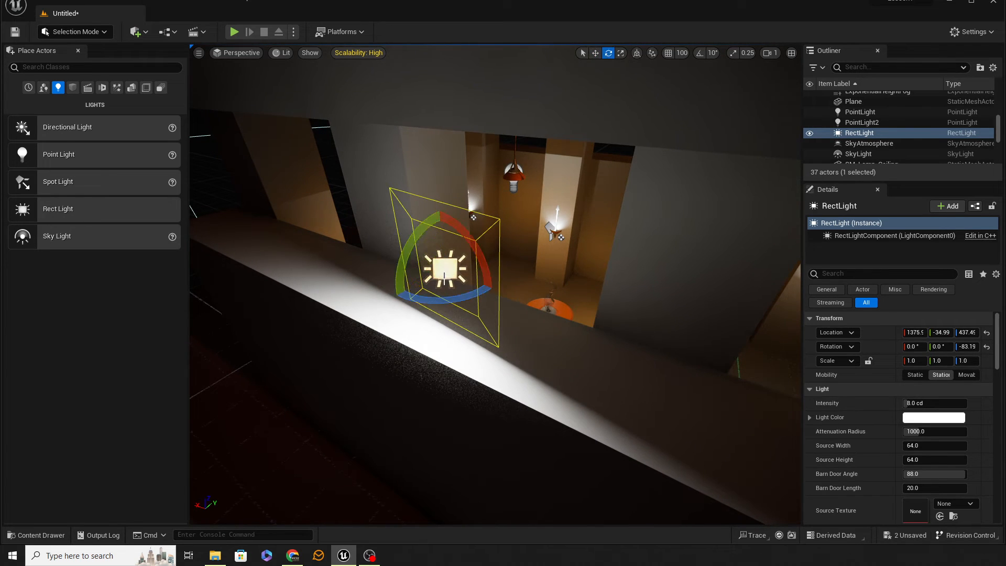
Rotate the rect light about its vertical axis to about 90.7° so it shines through the opening into the corridor.
left_click_drag(443, 300, 398, 296)
key("s")
right_click_drag(398, 296, 346, 310)
key("w")
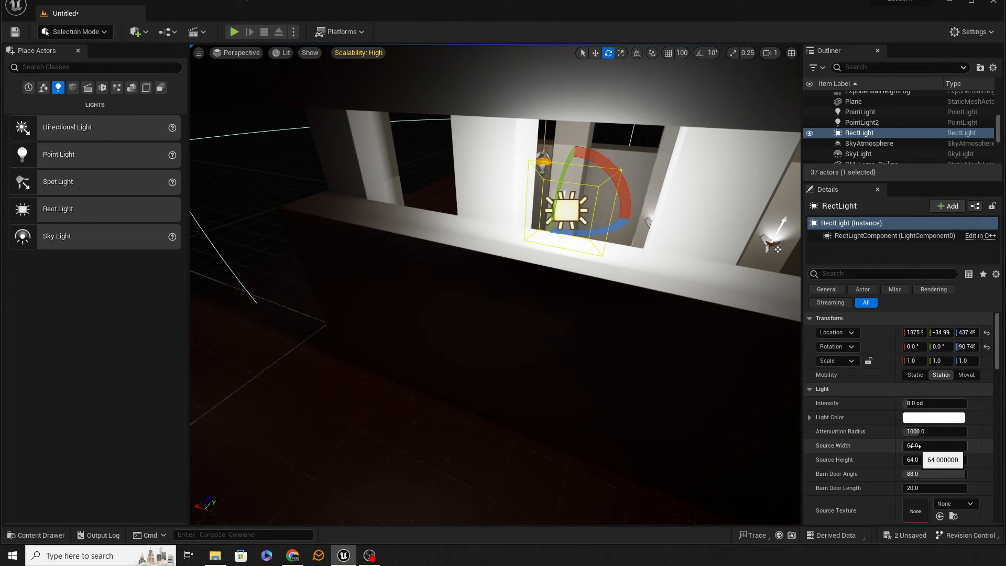
Widen the rect light's source to about 1257 and centre it along the wall opening at about X 1220.
mouse_move(935, 445)
left_mouse_down()
mouse_move(980, 445)
mouse_move(927, 445)
left_mouse_up()
right_click_drag(687, 406, 729, 410)
key("s")
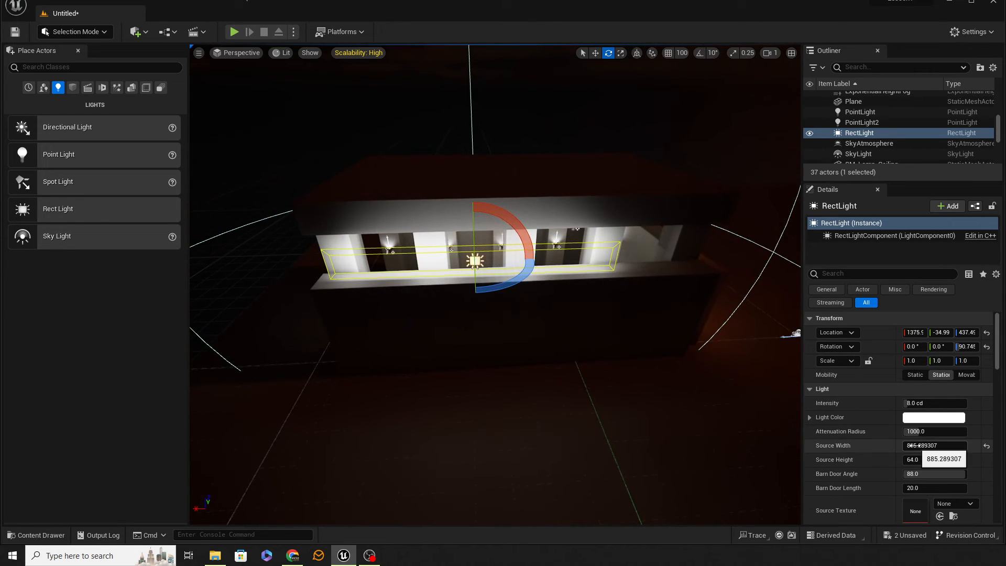
mouse_move(917, 445)
left_mouse_down()
mouse_move(939, 445)
mouse_move(913, 446)
left_mouse_up()
key("w")
left_click_drag(498, 261, 546, 267)
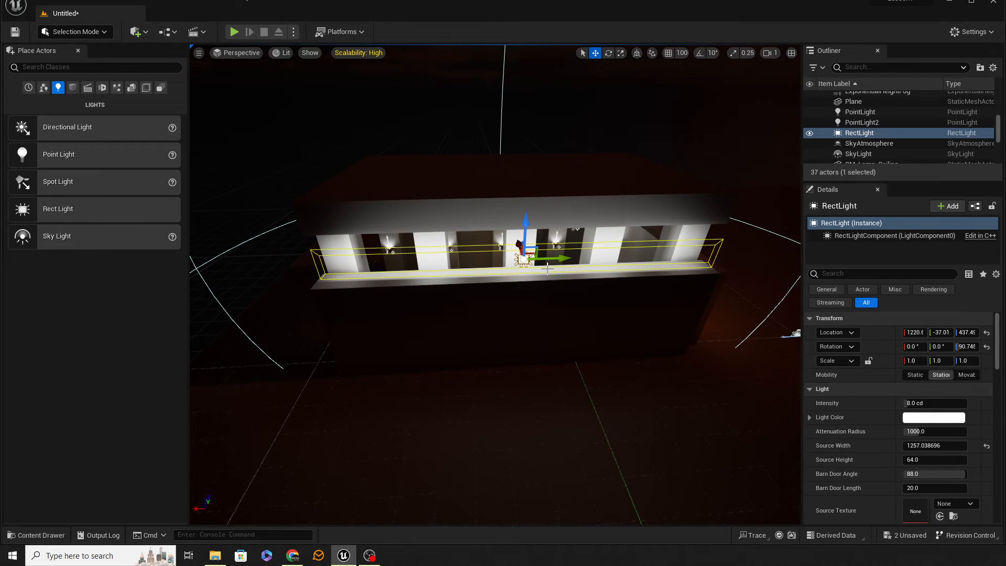
Set the rect light's source height to about 112.7 and raise it to about Z 451 to fill the opening.
right_click_drag(713, 382, 618, 342)
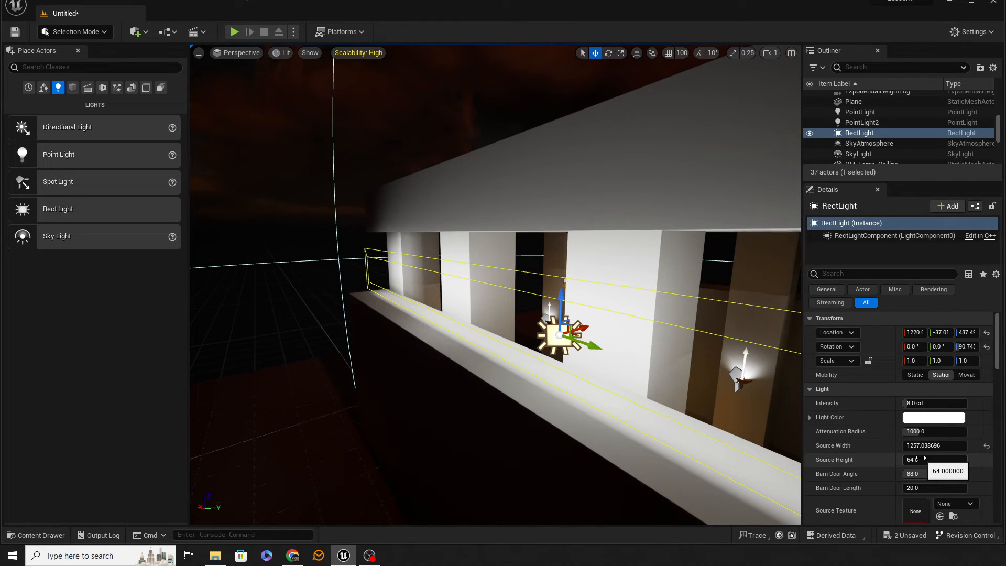
left_click_drag(935, 459, 961, 460)
left_click_drag(561, 303, 563, 287)
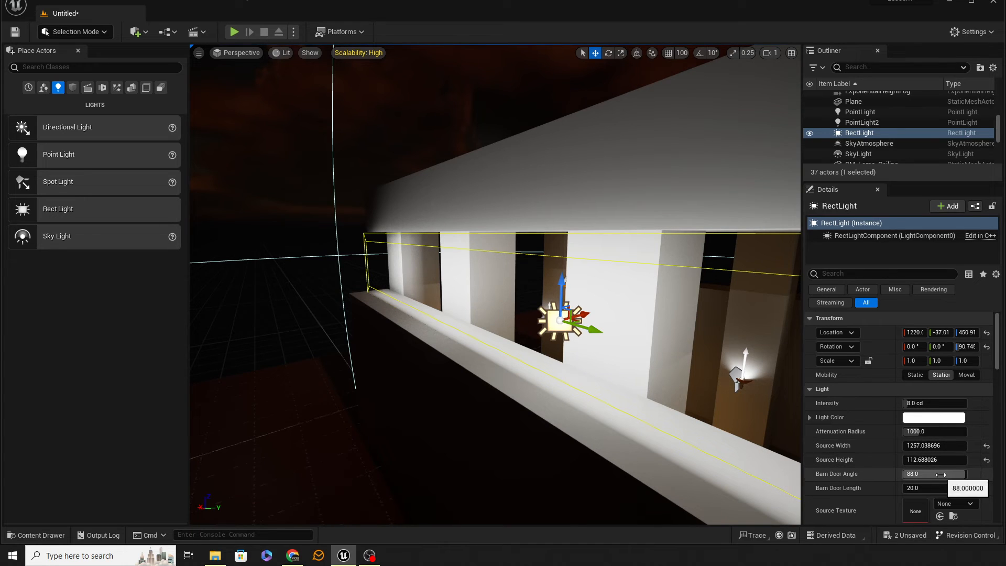
Set the rect light's barn door angle to about 62.8 and move it inward to about Y 21.7.
left_click_drag(960, 474, 947, 473)
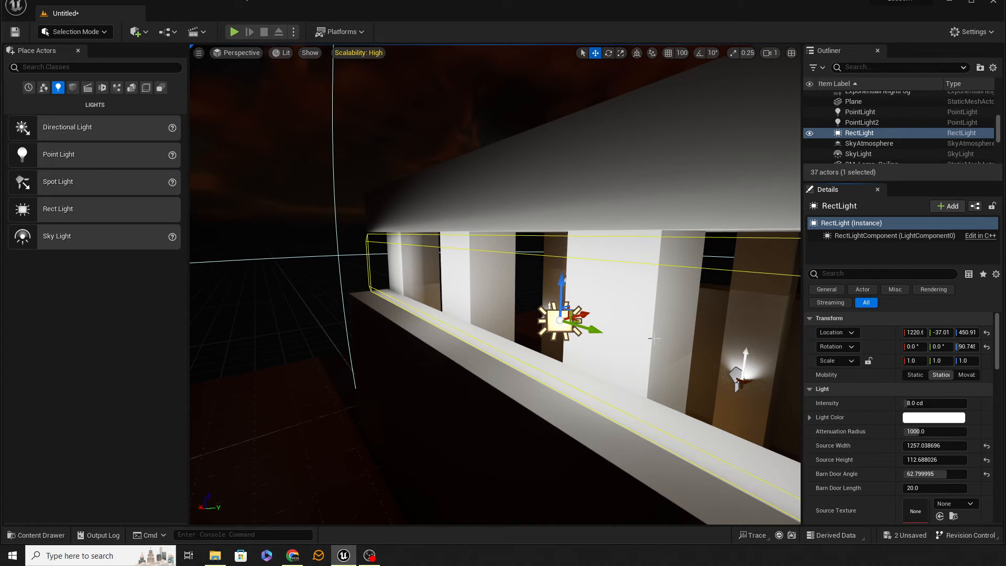
right_click_drag(654, 338, 546, 294)
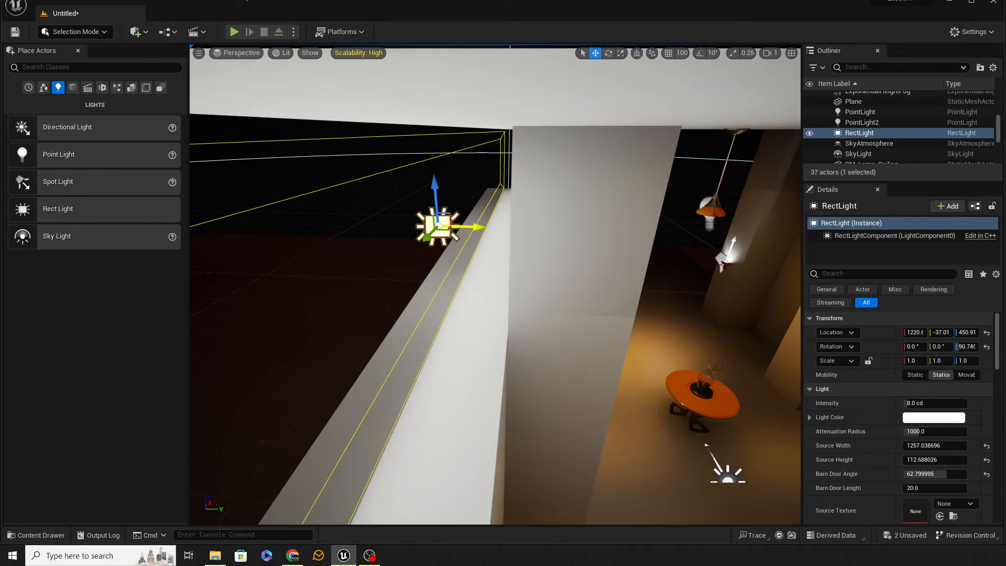
left_click_drag(478, 227, 541, 230)
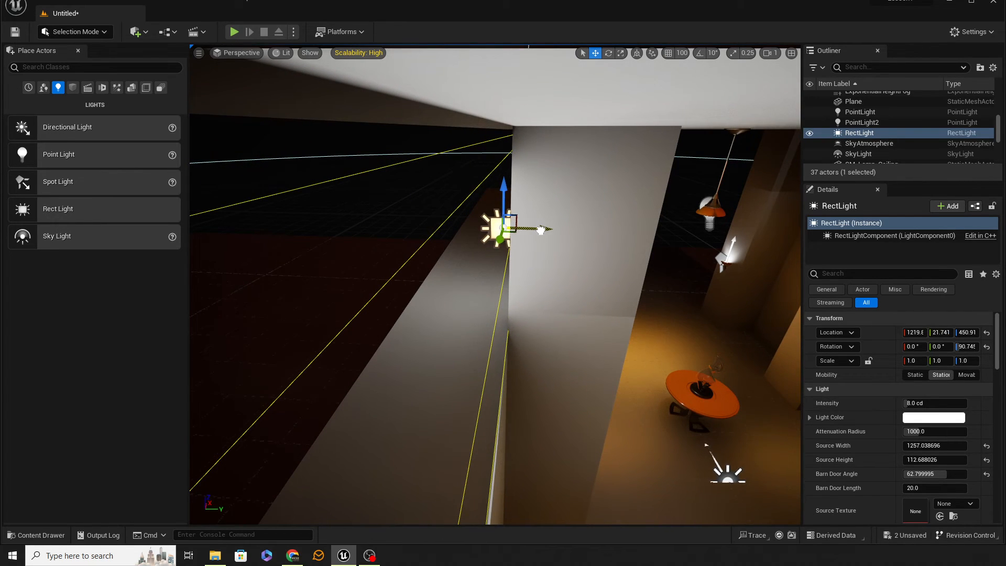
right_click_drag(541, 231, 636, 308)
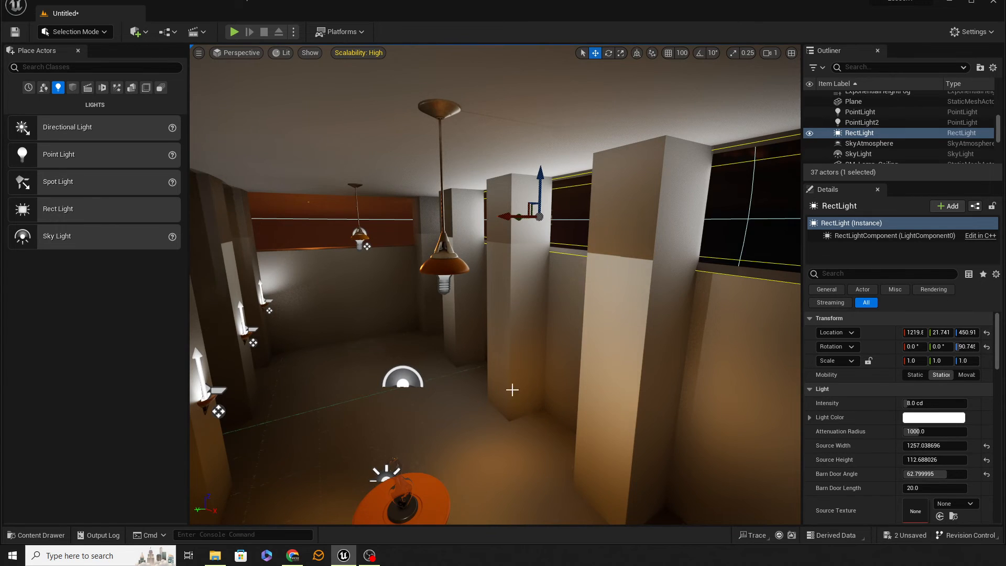
Set the rect light's attenuation radius to 2000 and its intensity to 16 cd.
mouse_move(511, 391)
right_mouse_down()
mouse_move(471, 380)
mouse_move(508, 398)
right_mouse_up()
key("w")
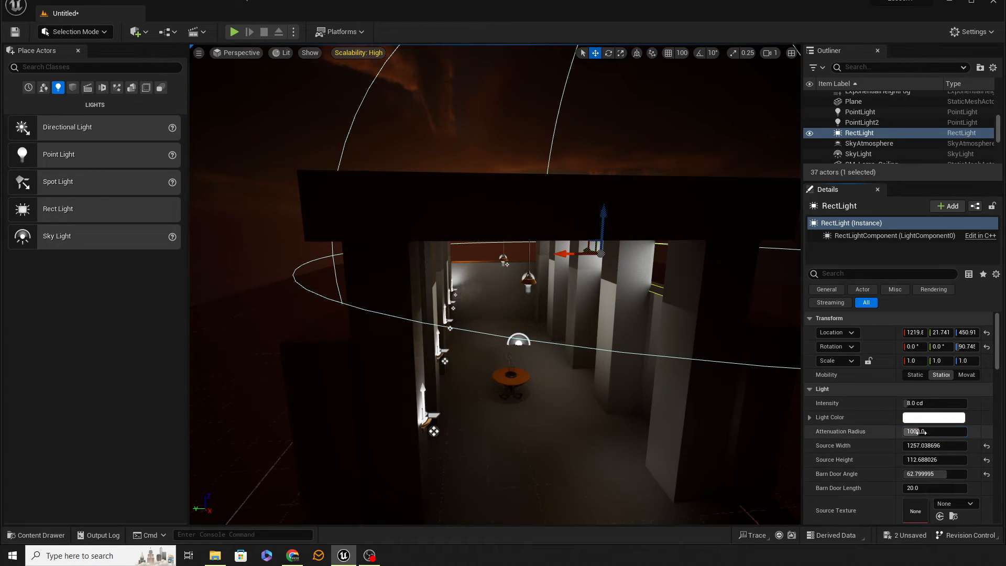
key("Return")
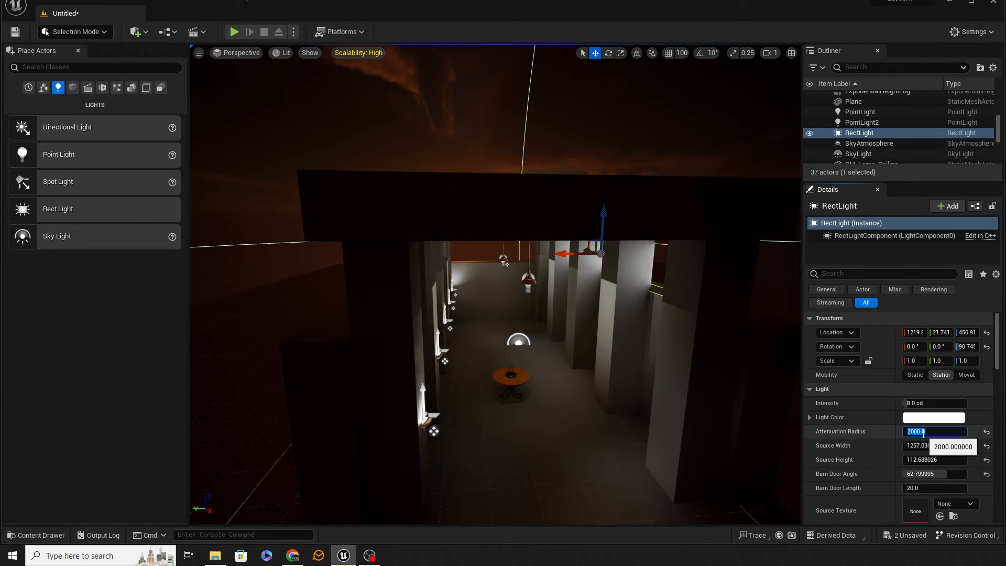
left_click(917, 402)
type("16")
key("Return")
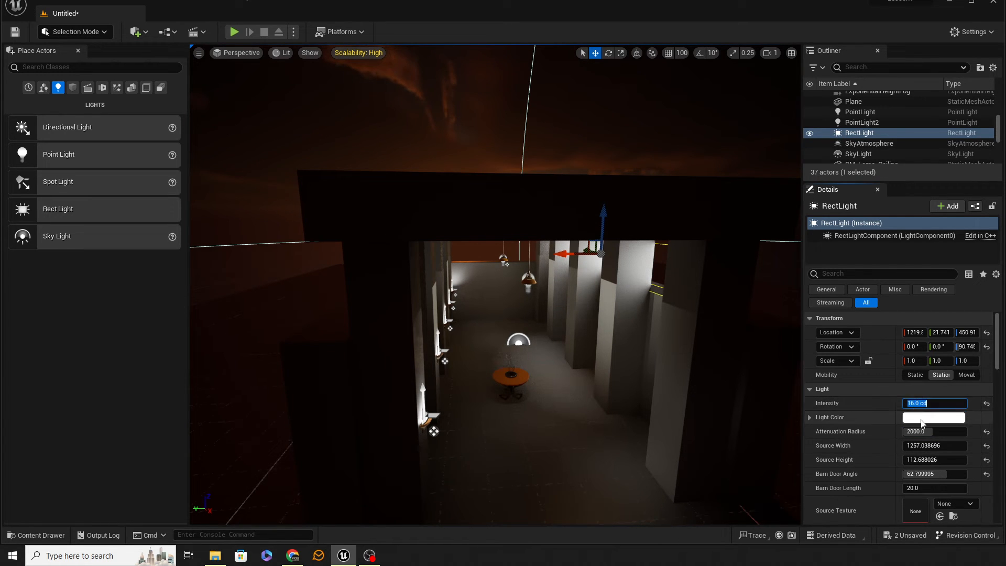
Change the rect light's colour to a pale pink.
left_click(921, 418)
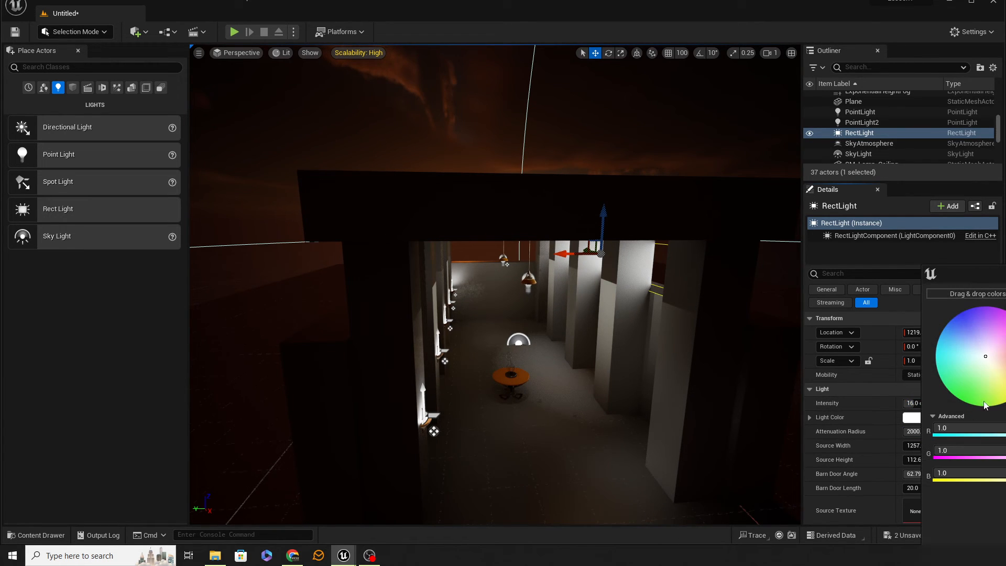
left_click(995, 350)
left_click(1005, 535)
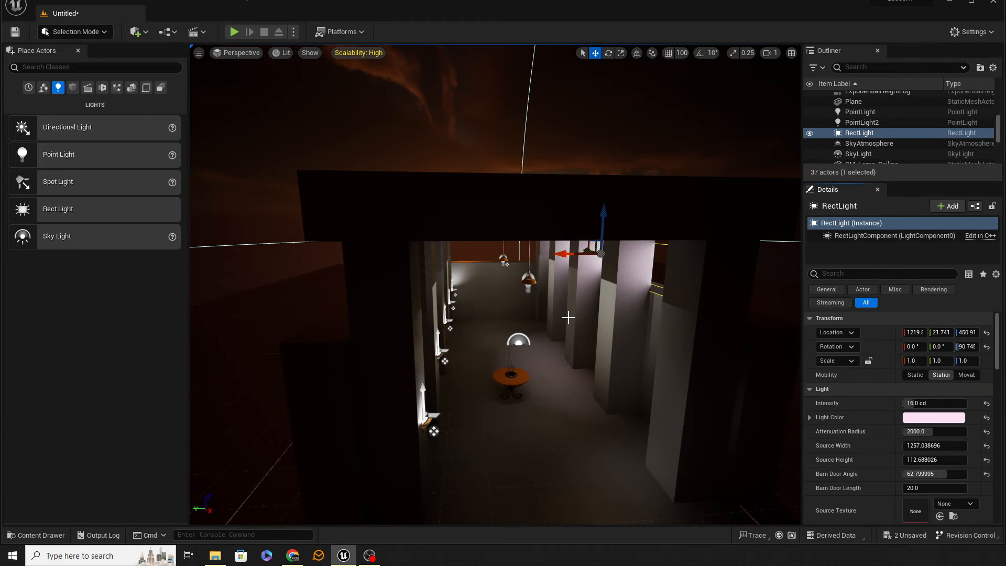
Tilt the rect light downward into the corridor to about -26.31° on the Y axis.
key("w")
right_click_drag(567, 318, 562, 323)
key("e")
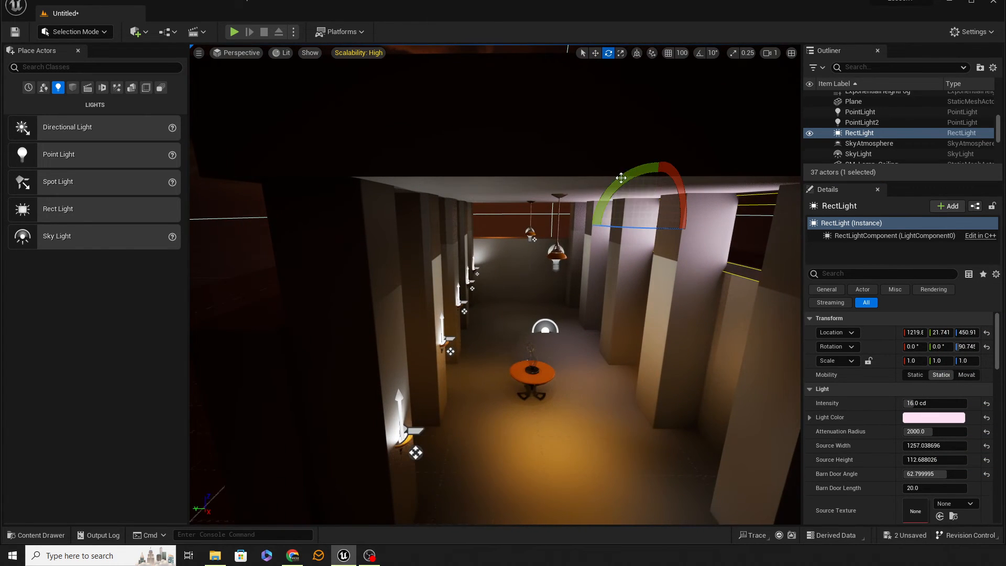
left_click_drag(621, 177, 590, 238)
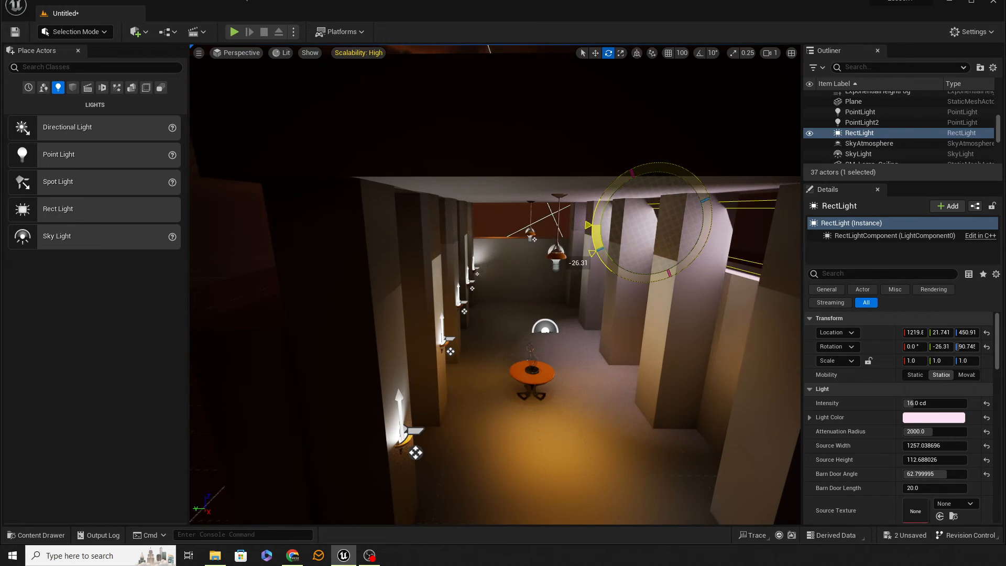
Try turning the tilted rect light about its vertical axis from inside the corridor.
key("w")
right_click_drag(589, 238, 503, 231)
key("s")
key("w")
key("s")
right_click_drag(613, 366, 665, 272)
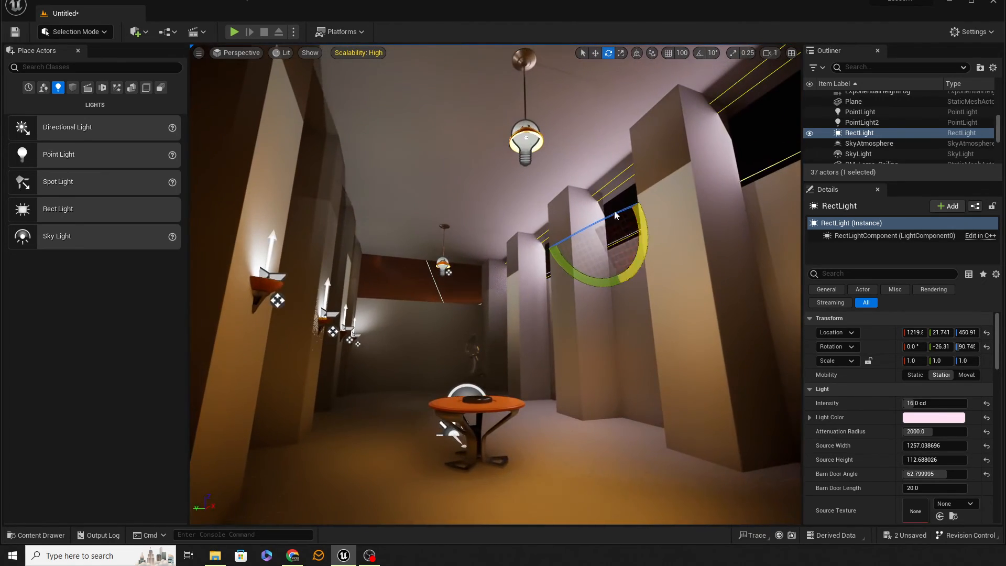
left_click_drag(609, 216, 523, 258)
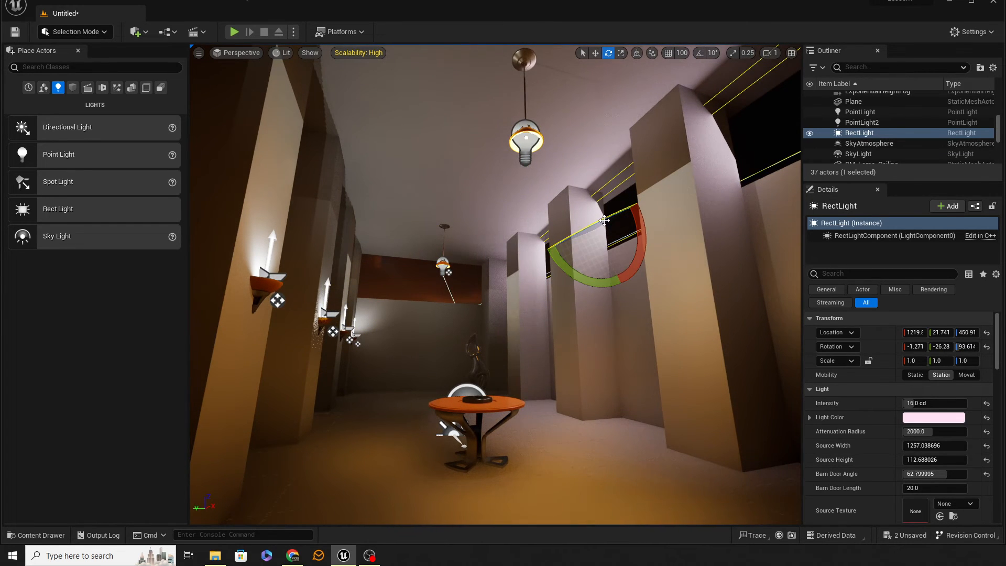
left_click_drag(604, 220, 800, 350)
Examine the rect light's effect on the corridor, table and statue from several viewpoints.
key("s")
right_click_drag(619, 361, 572, 442)
key("w")
key("s")
key("s")
key("w")
key("a")
key("w")
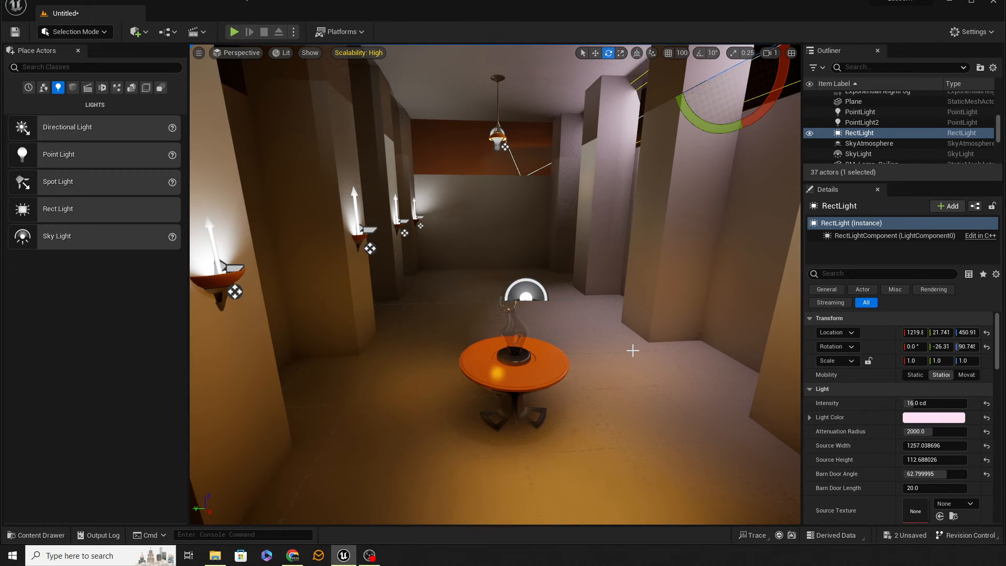
Inspect the SM_Statue mesh in its own editor, highlighting its Element 0 and Element 1 material slots, and set the editor window aside.
left_click(510, 348)
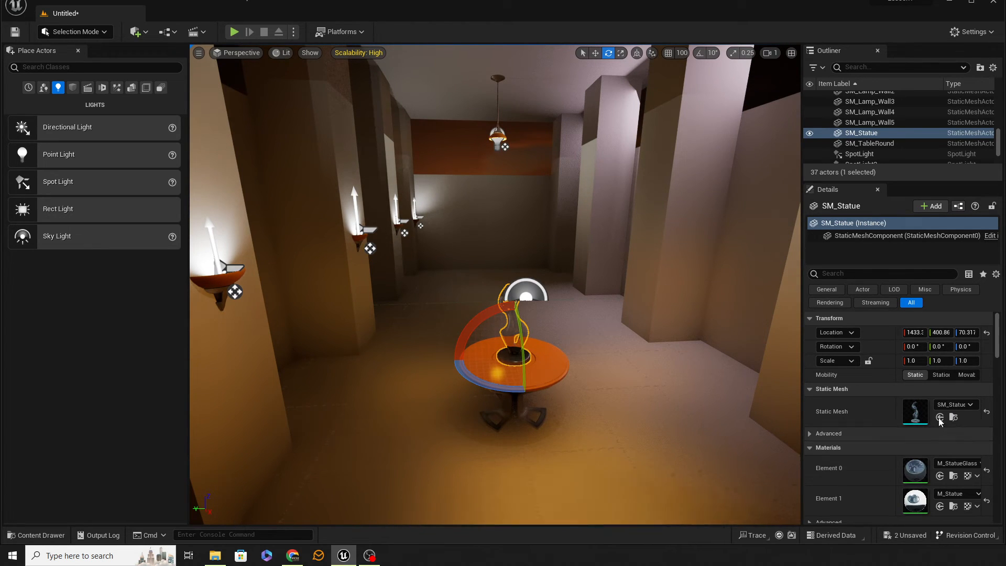
double_click(916, 414)
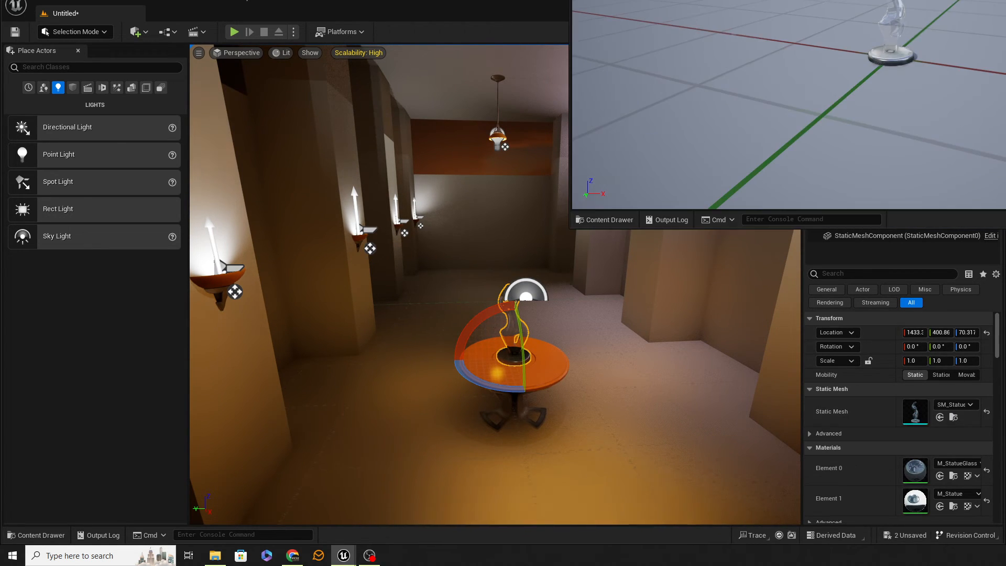
left_click_drag(958, 0, 418, 55)
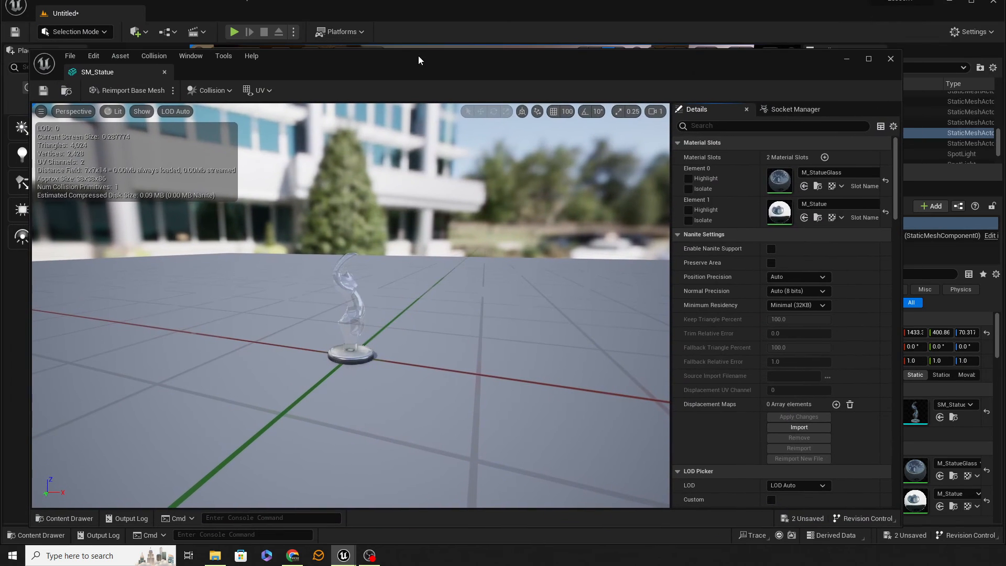
left_click(689, 178)
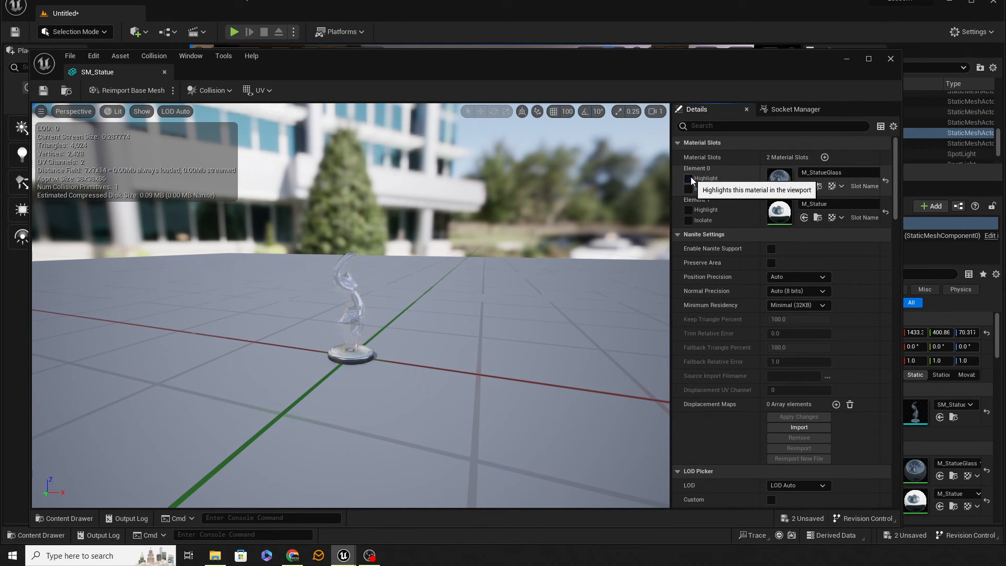
left_click(688, 210)
left_click_drag(601, 61, 1005, 39)
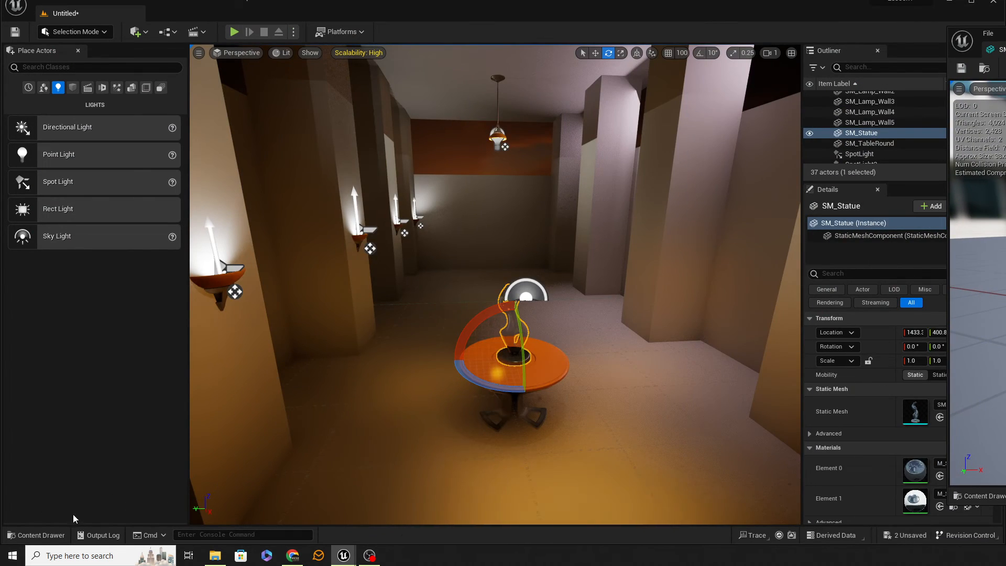
Browse the project content to the Materials folder of the Pillar assets.
left_click(33, 536)
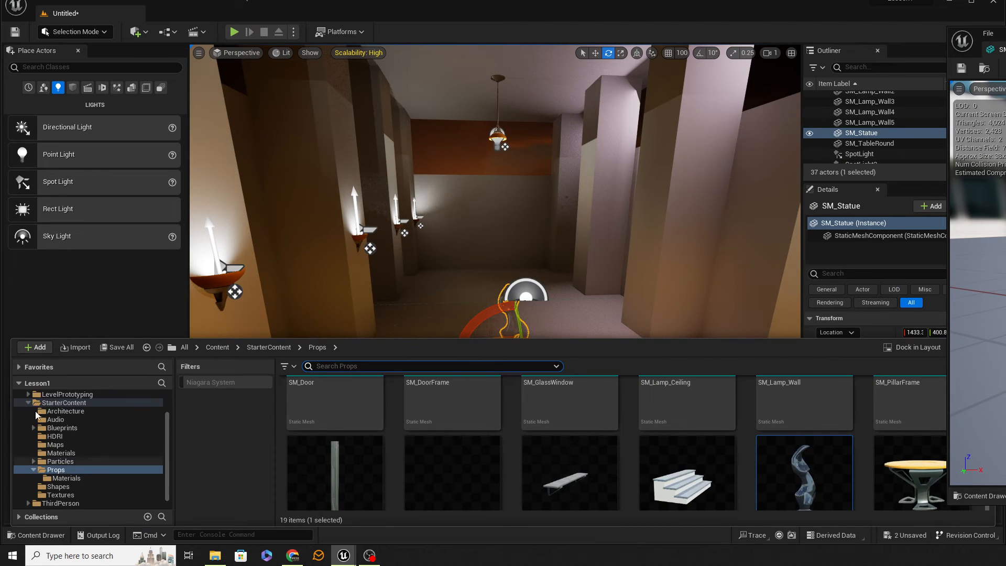
left_click(27, 403)
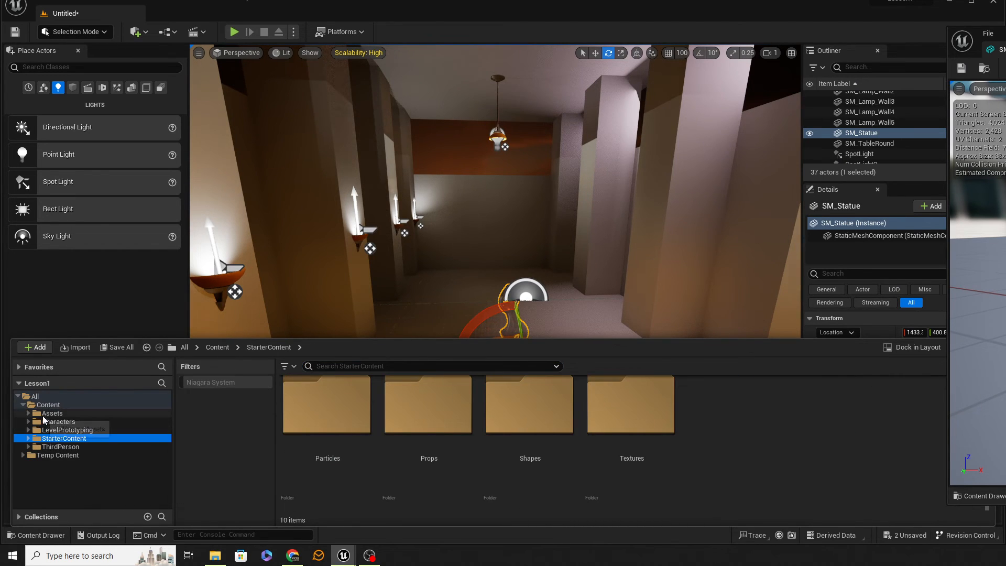
double_click(46, 413)
double_click(55, 430)
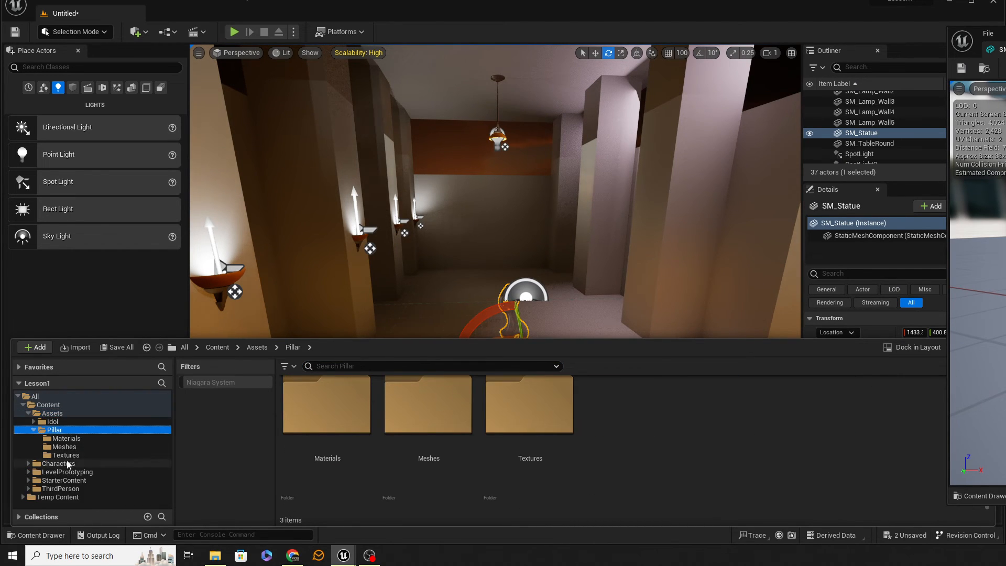
left_click(65, 439)
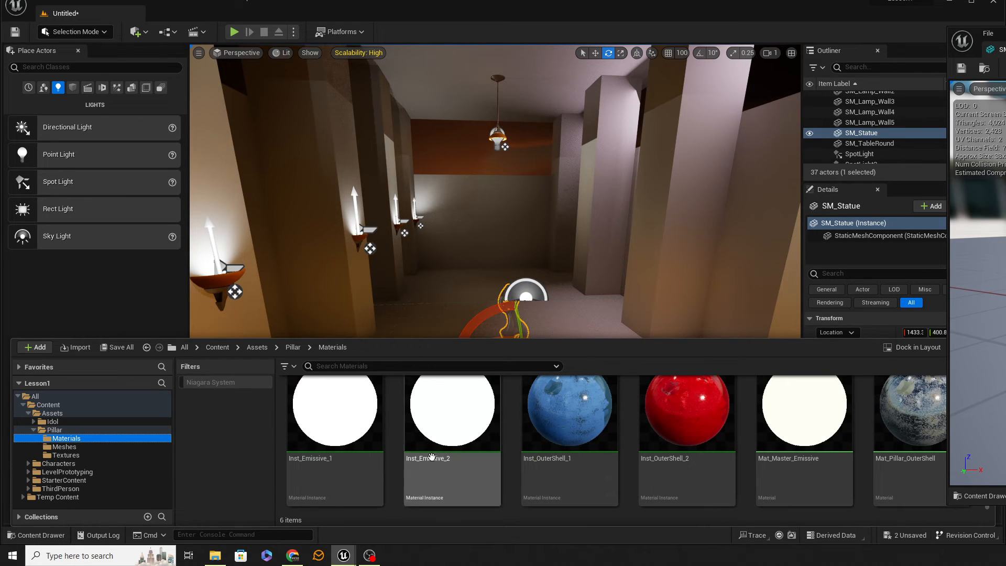
scroll(697, 419, "up", 1)
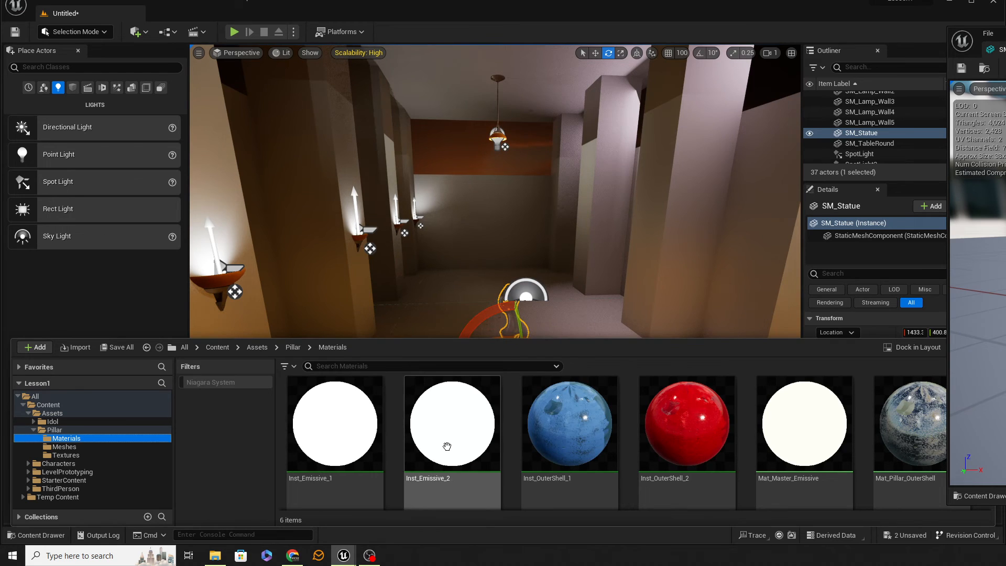
Create a material instance from Mat_Master_Emissive, name it Mat_Inst_Statue_Emissive and save it.
left_click(803, 435)
right_click(802, 434)
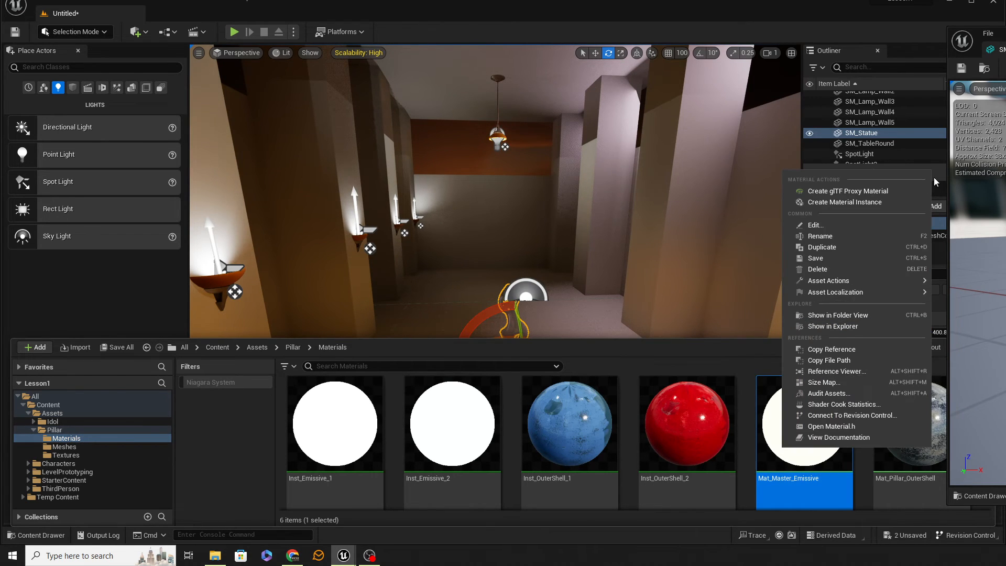
left_click(878, 204)
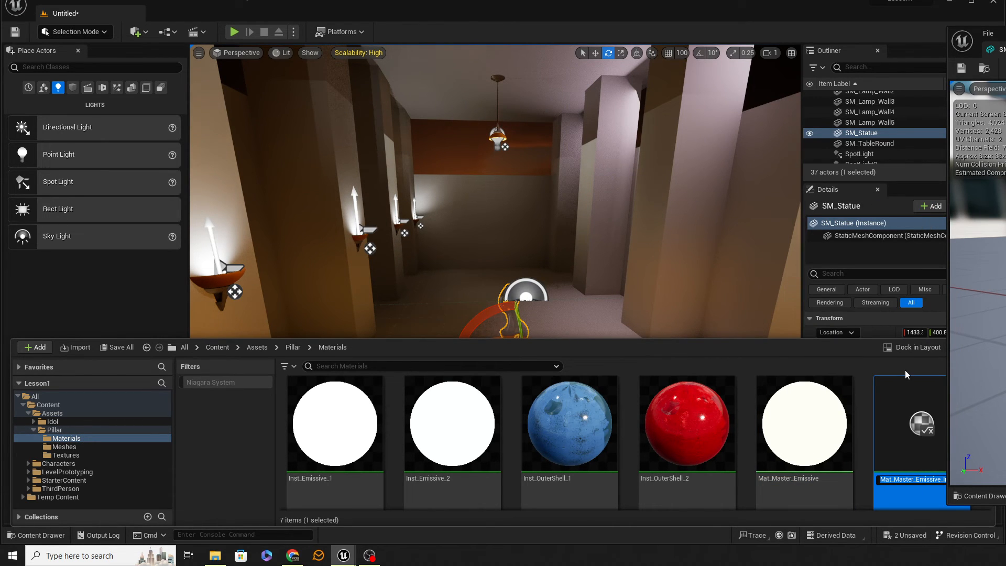
type("Statue")
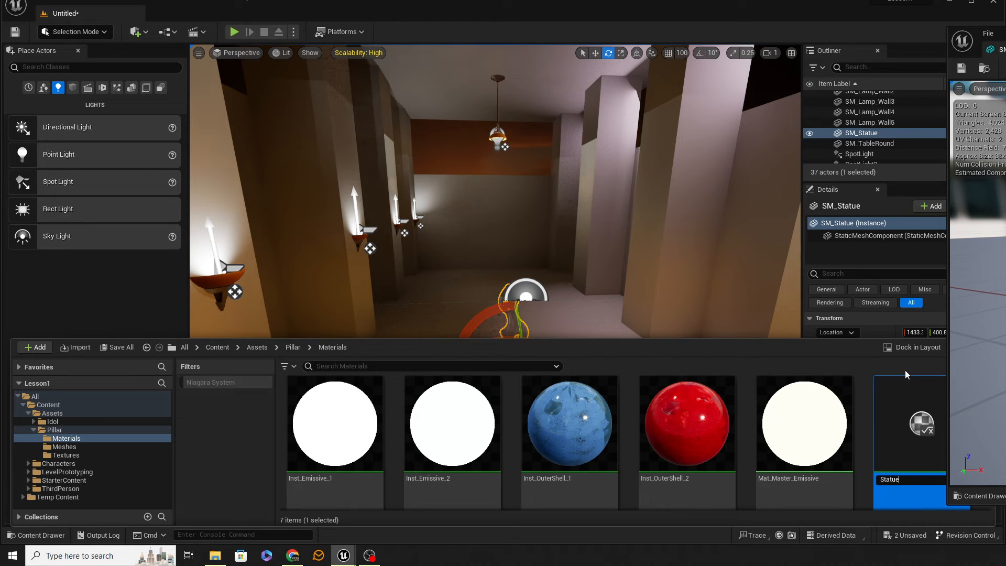
key("ctrl+a")
type("Mat_Inst_Statue_Emissive")
key("Return")
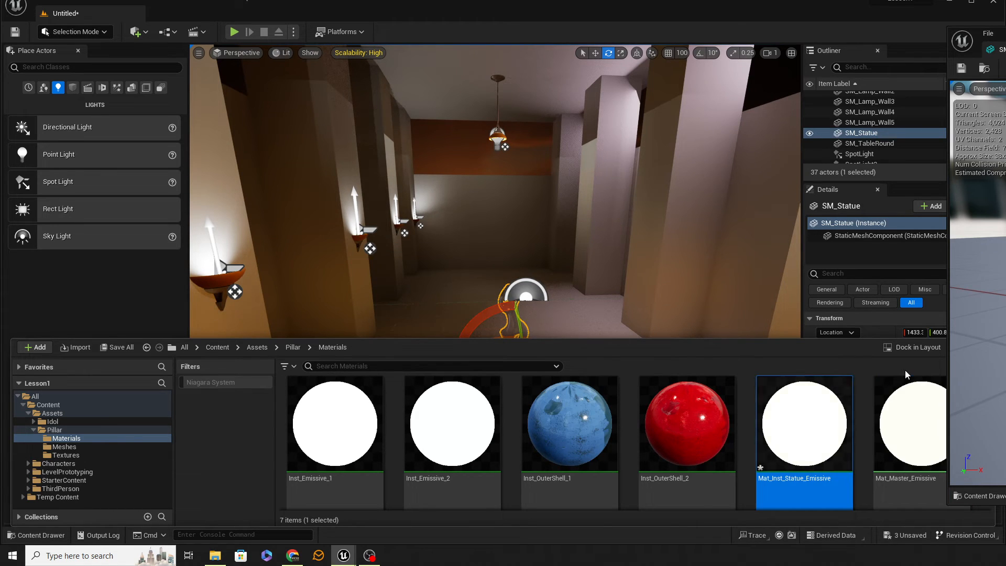
key("ctrl+s")
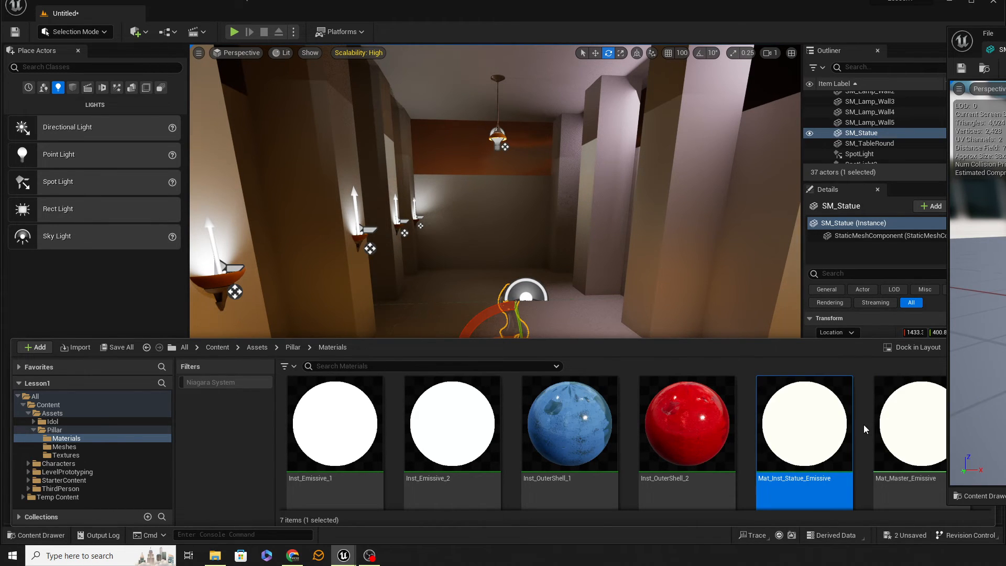
Assign Mat_Inst_Statue_Emissive to the Element 0 slot of the SM_Statue mesh and inspect the glowing statue up close in the corridor.
left_click_drag(995, 40, 169, 7)
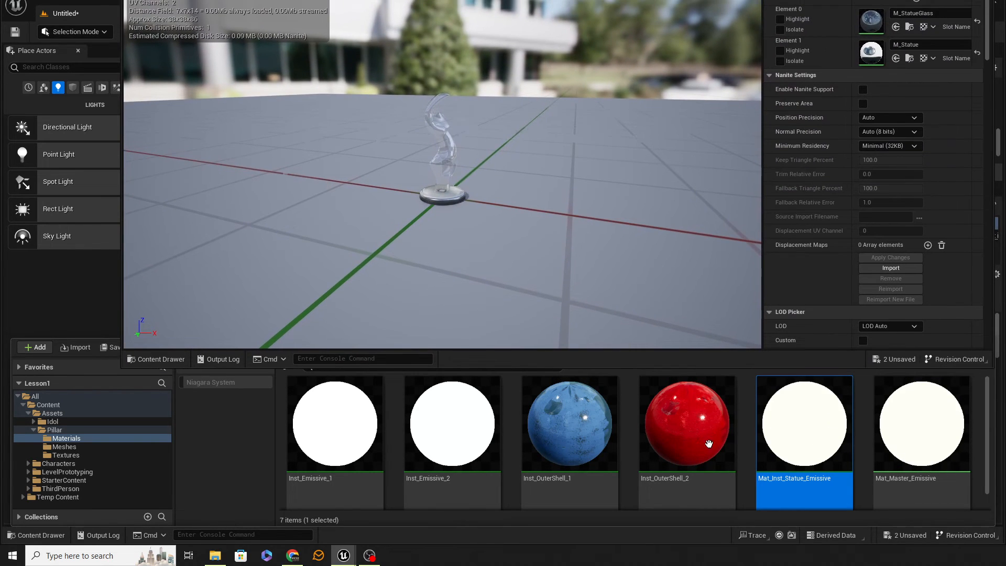
left_click_drag(804, 430, 879, 21)
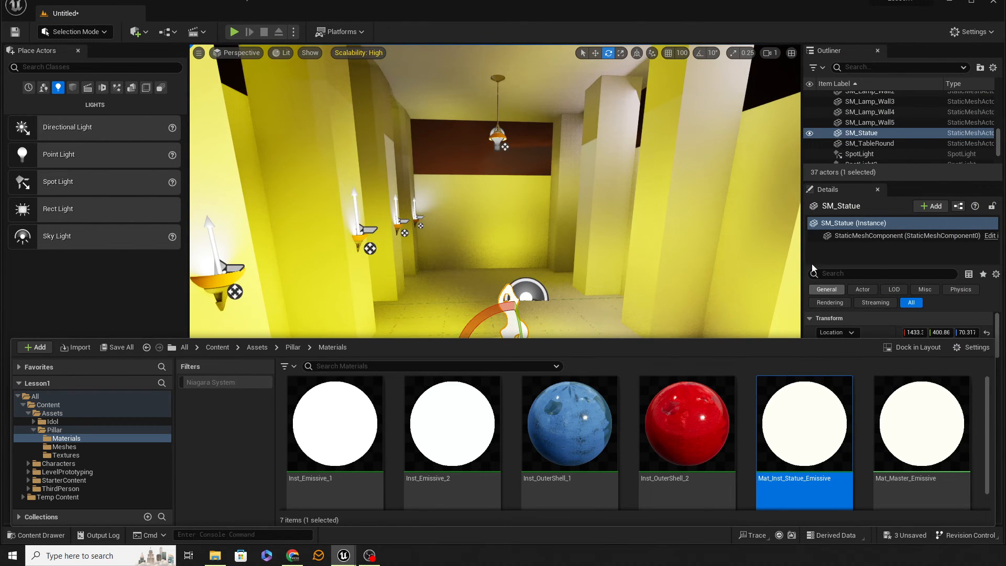
right_click_drag(667, 192, 607, 206)
key("s")
key("w")
key("s")
key("w")
key("d")
key("w")
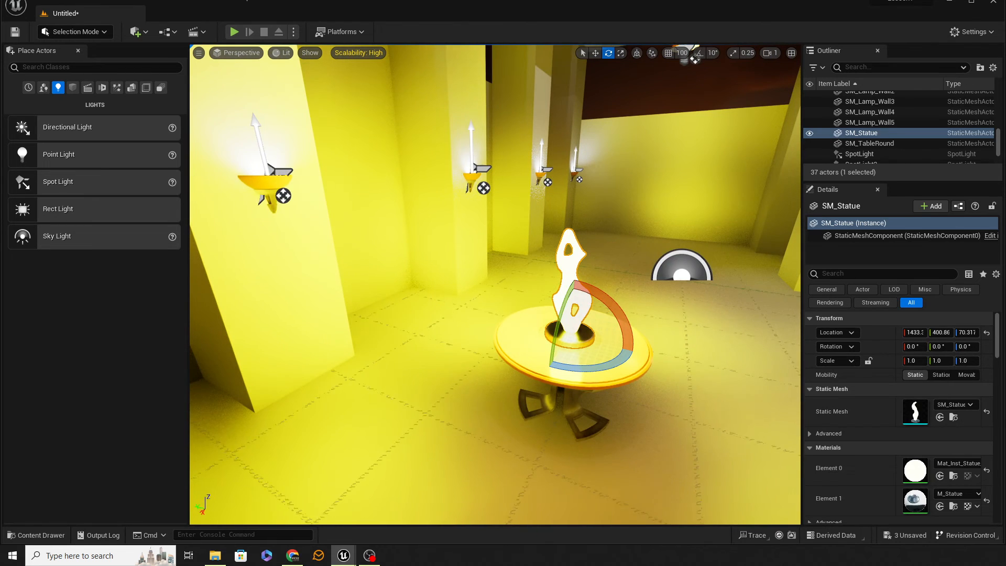
Enable the Emissive Strength override in Mat_Inst_Statue_Emissive, set it to 7.2 and save the material instance.
left_click_drag(1005, 8, 458, 47)
double_click(867, 164)
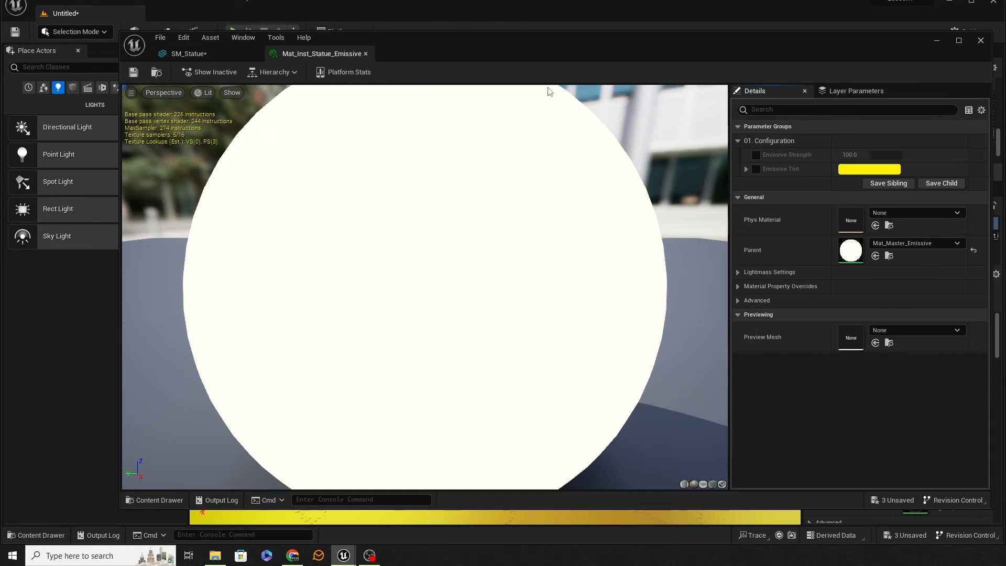
left_click(755, 155)
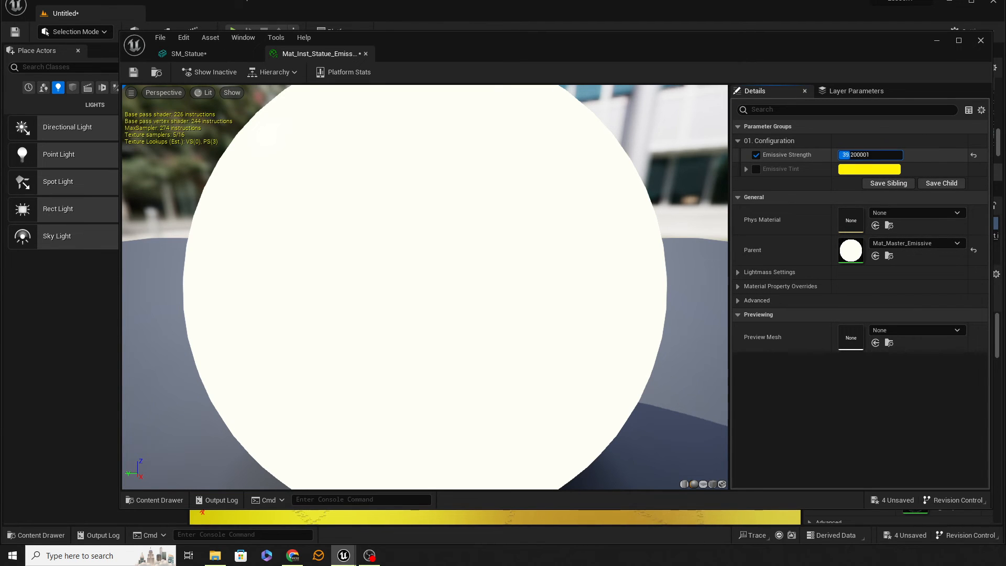
left_click_drag(850, 155, 843, 155)
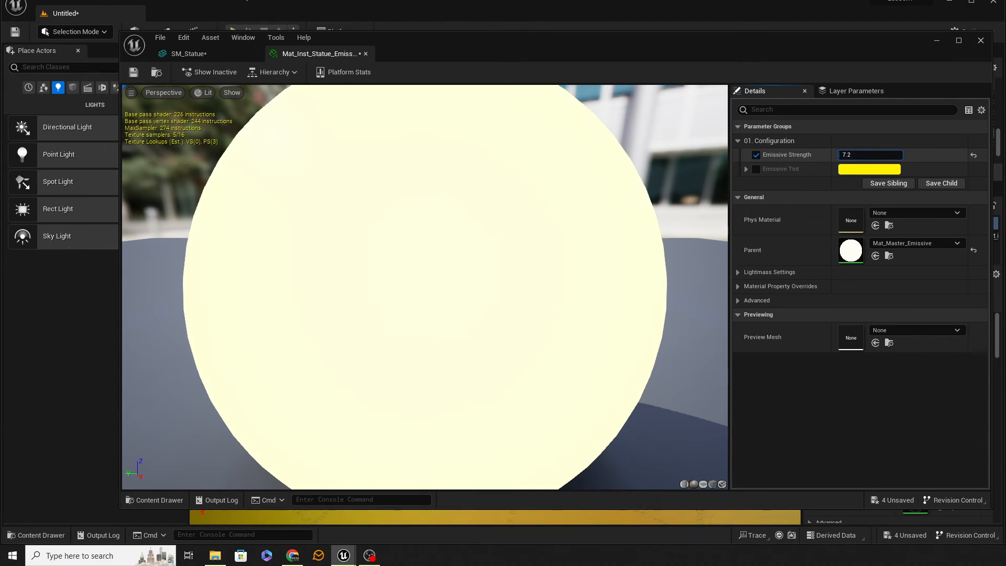
left_click_drag(715, 46, 1005, 55)
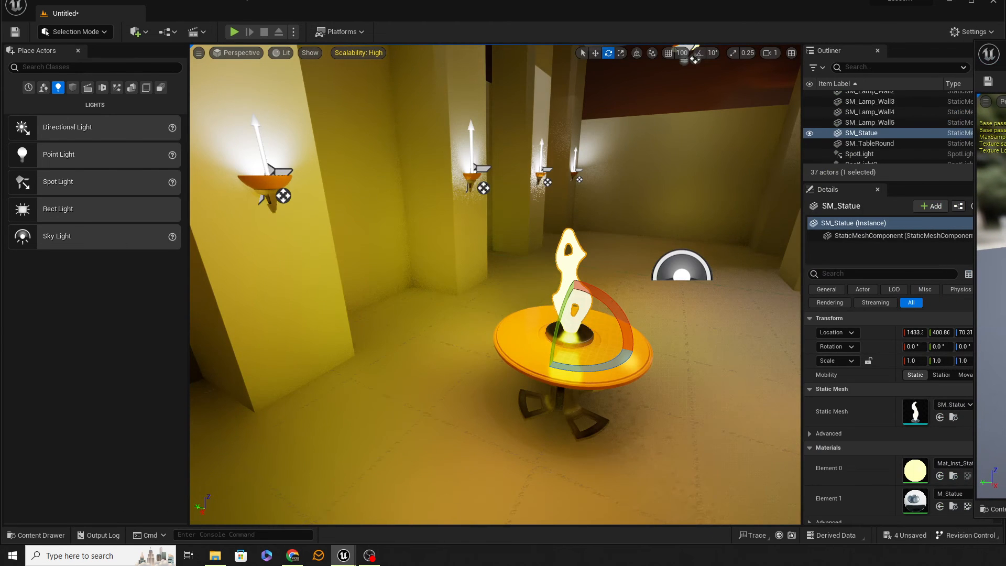
left_click(992, 85)
Examine the statue's emissive glow from inside the corridor and from outside its open end.
key("s")
right_click_drag(734, 314, 757, 309)
right_click_drag(310, 216, 230, 209)
left_click(310, 216)
key("a")
right_click_drag(444, 289, 478, 289)
key("s")
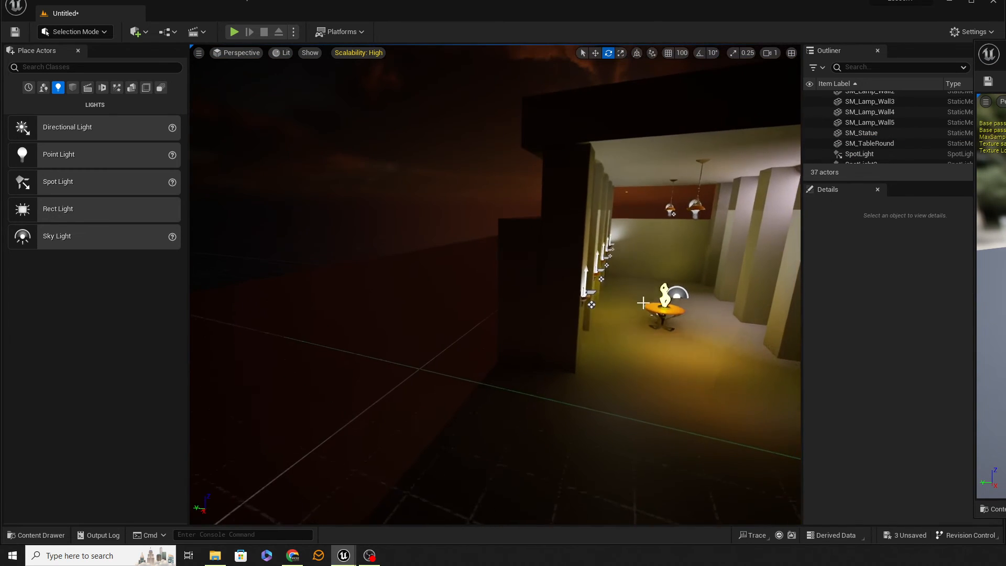
Duplicate the glowing statue along Y and place the copy outside the corridor at about Y 1189.4.
left_click(664, 301)
key("w")
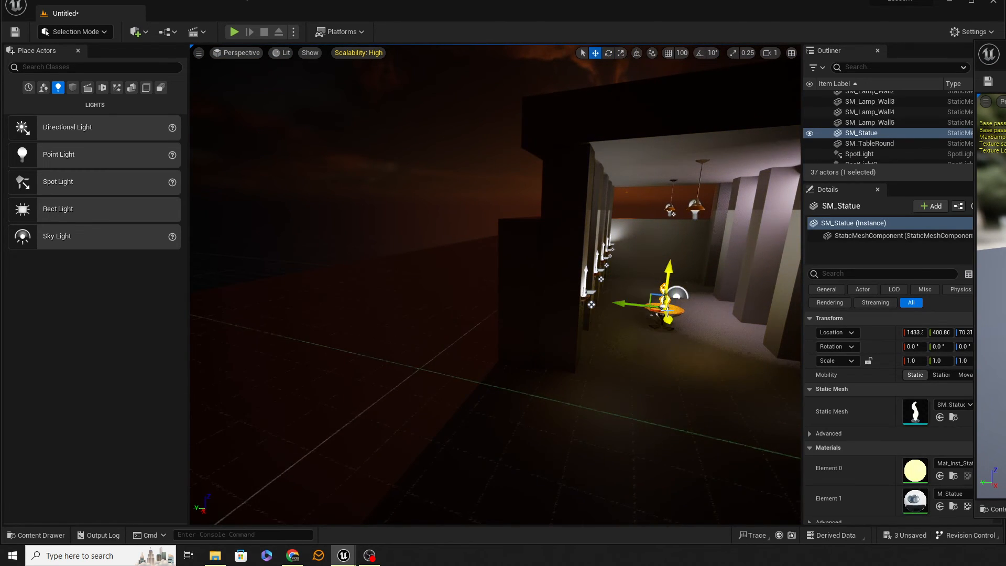
left_click_drag(634, 306, 430, 292, "alt")
key("a")
right_click_drag(487, 348, 548, 376)
key("w")
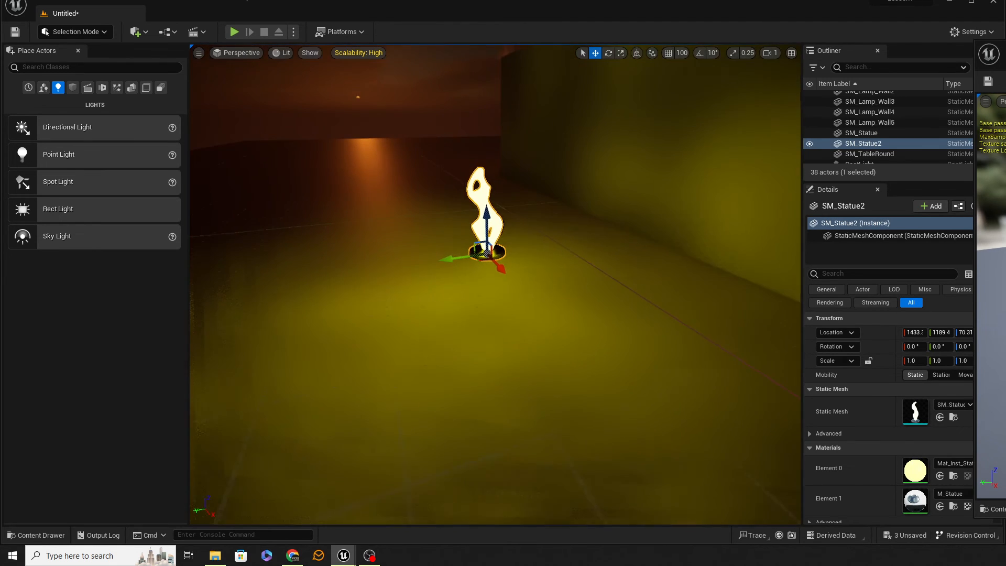
Slide the statue copy to about Y 958.61 by the corridor's outer wall and along that wall, and delete the copy.
left_click_drag(450, 261, 627, 233)
key("a")
right_click_drag(539, 236, 573, 227)
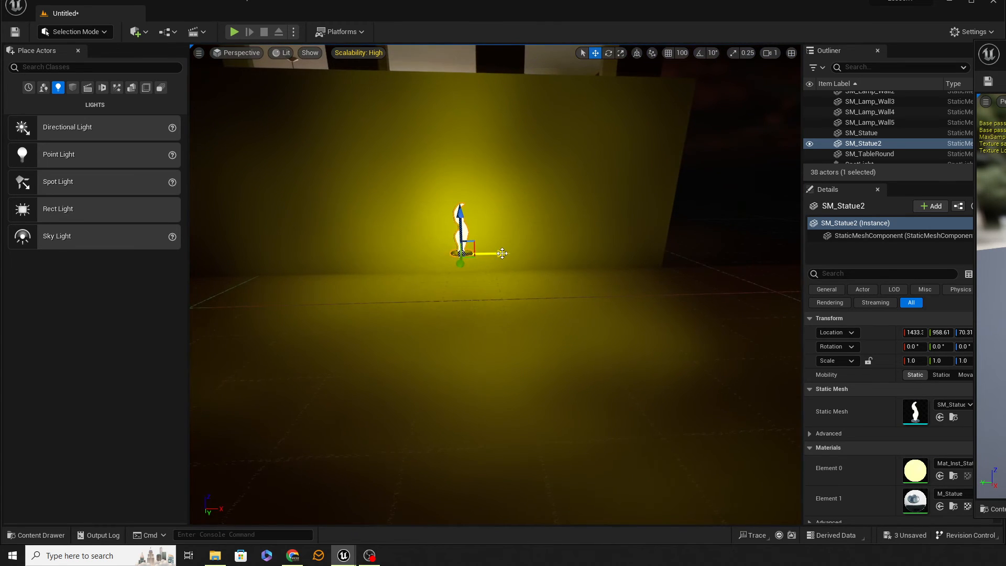
mouse_move(501, 253)
left_mouse_down()
mouse_move(343, 256)
mouse_move(569, 260)
mouse_move(499, 260)
left_mouse_up()
right_click_drag(498, 261, 361, 262)
key("d")
key("a")
key("Delete")
Return to the statue in the corridor and raise Mat_Inst_Statue_Emissive's Emissive Strength to about 45.6.
right_click_drag(633, 281, 703, 290)
key("d")
key("w")
key("w")
key("s")
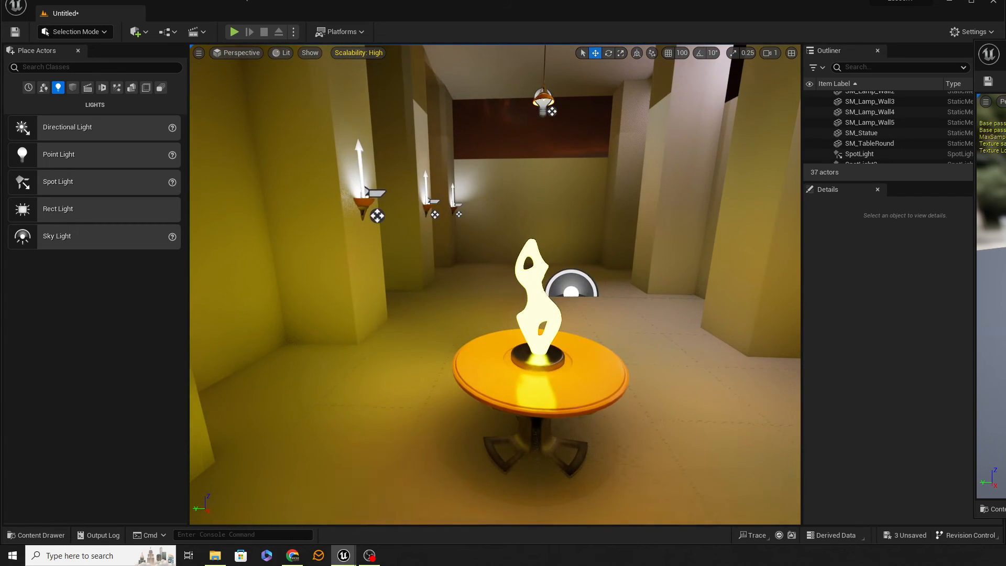
left_click_drag(1003, 56, 731, 88)
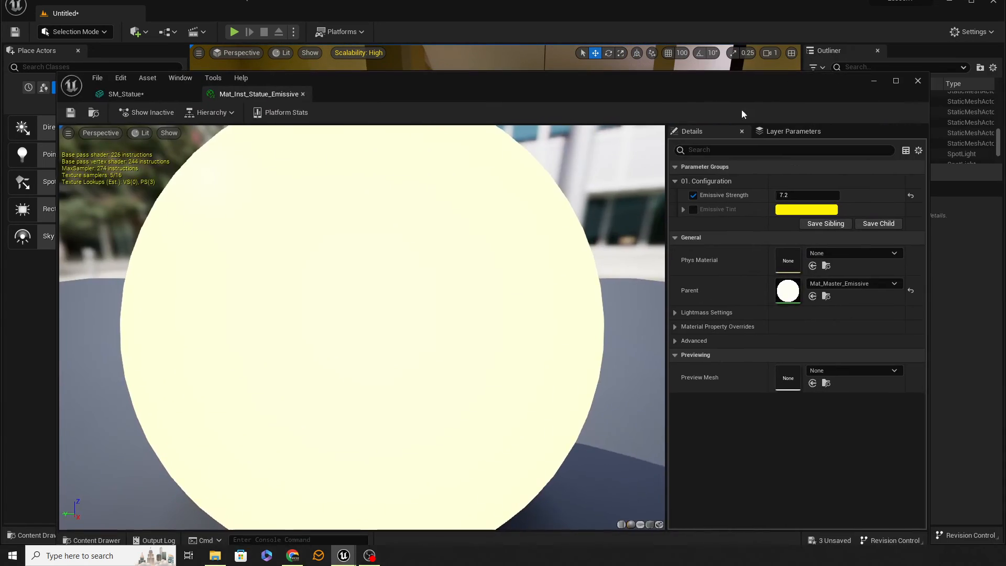
left_click_drag(786, 195, 789, 194)
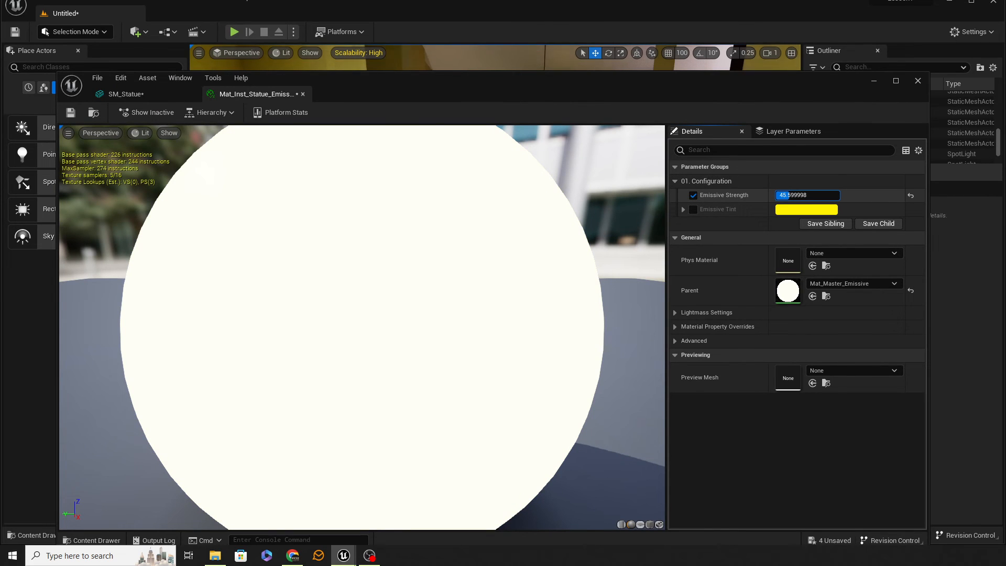
left_click_drag(731, 88, 782, 53)
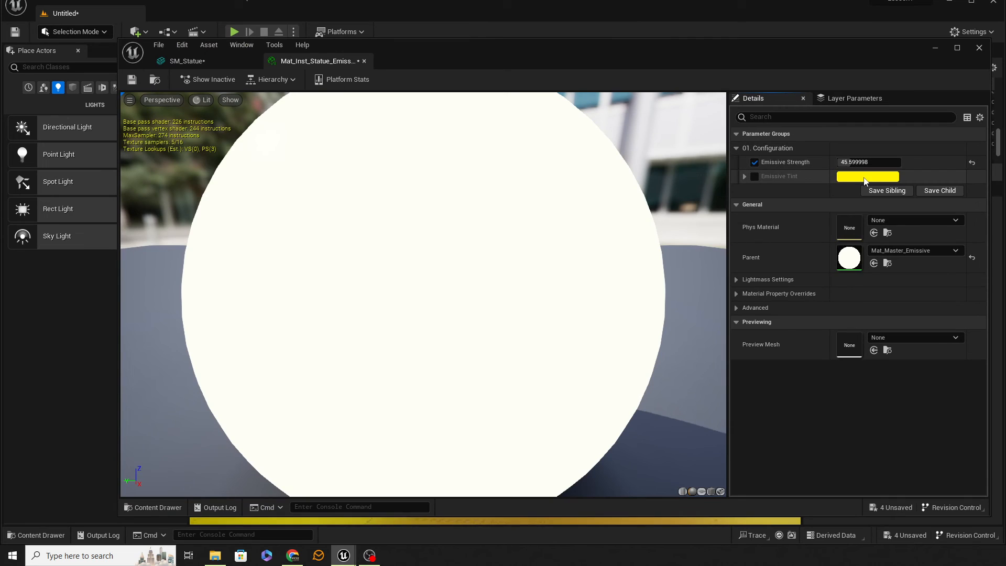
Override the material instance's Emissive Tint with blue (R 0.0, G 0.197965, B 1.0) and view the statue's light in the corridor.
left_click(744, 177)
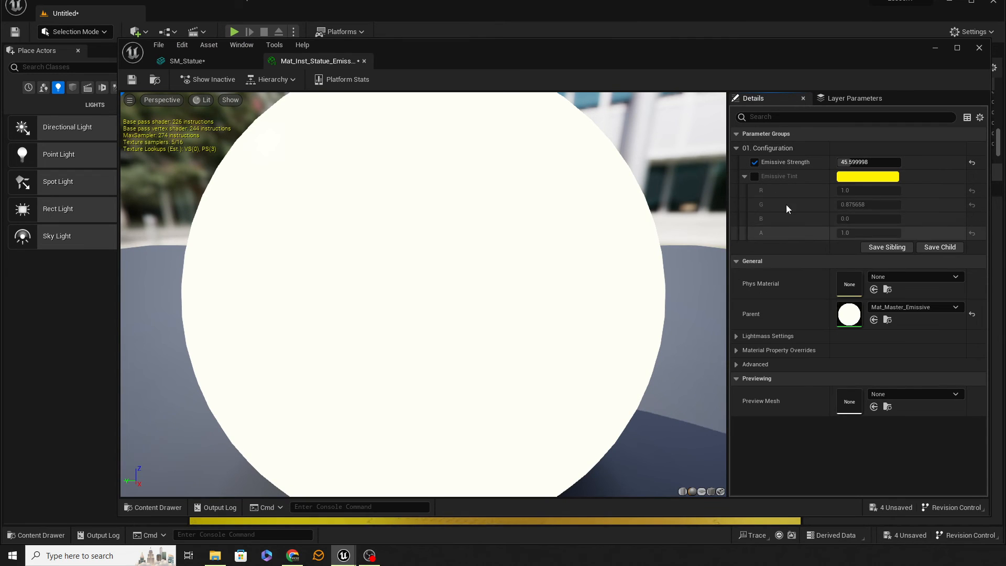
left_click(754, 176)
left_click(865, 176)
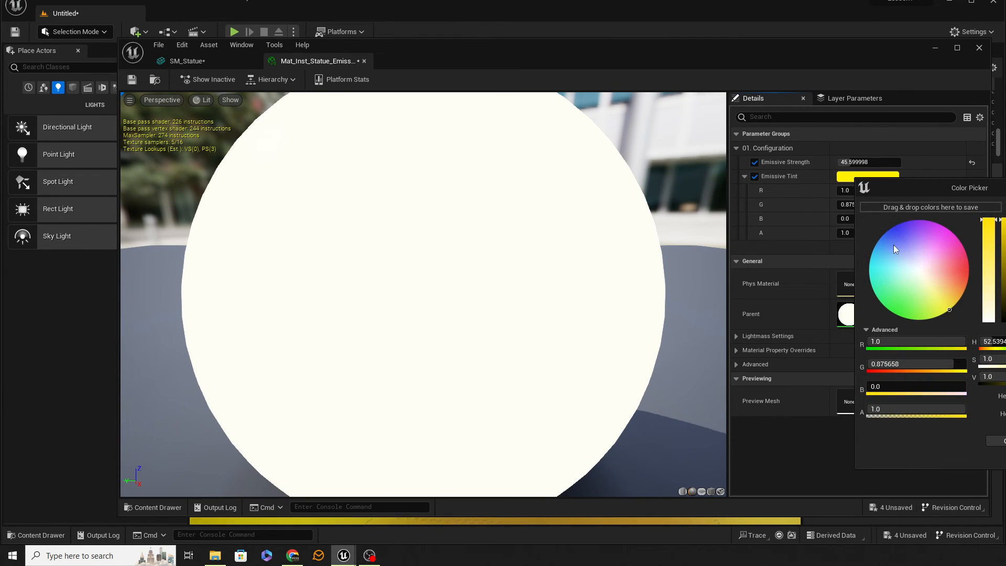
left_click(913, 254)
left_click(884, 234)
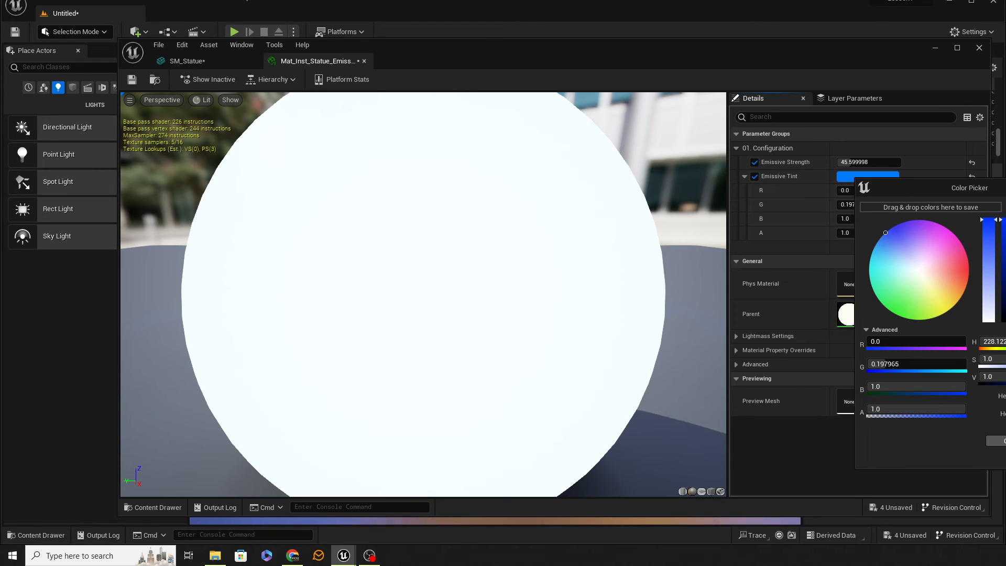
left_click(772, 127)
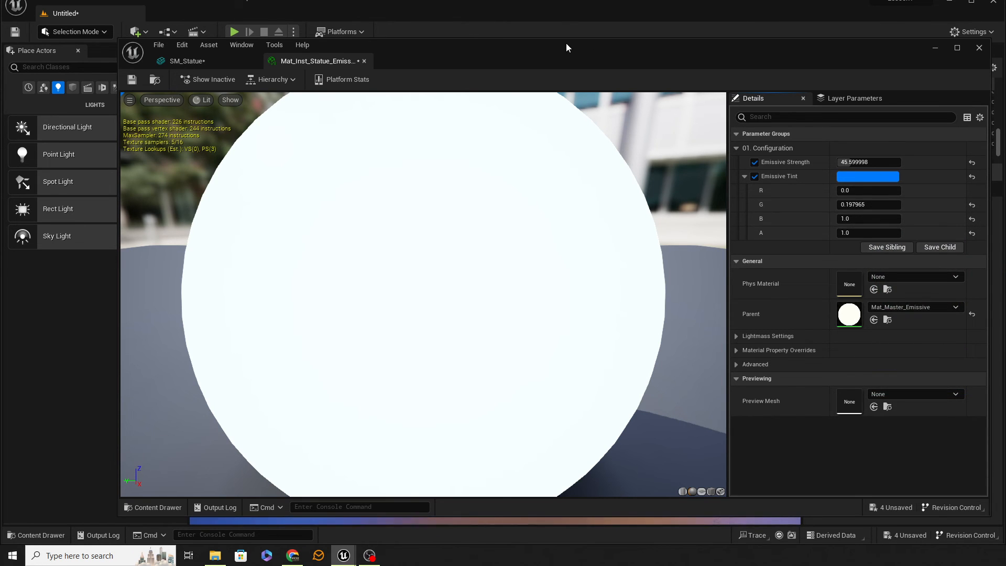
left_click_drag(566, 48, 1005, 52)
mouse_move(409, 250)
right_mouse_down()
mouse_move(639, 254)
mouse_move(420, 240)
mouse_move(252, 247)
mouse_move(385, 252)
mouse_move(406, 238)
right_mouse_up()
key("w")
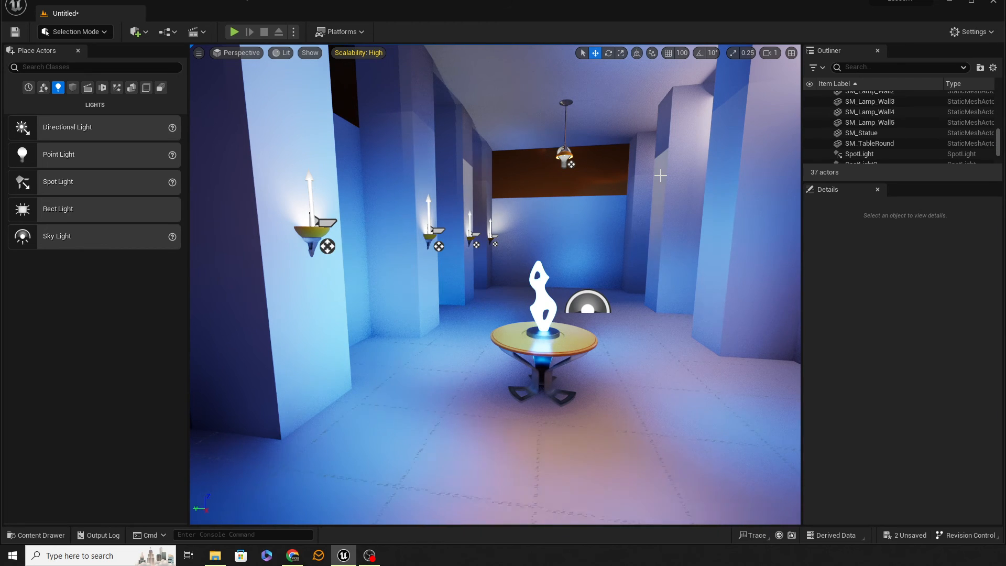
Open the project's Engine Rendering settings and examine them down to the Global Illumination and Reflections sections.
left_click(65, 2)
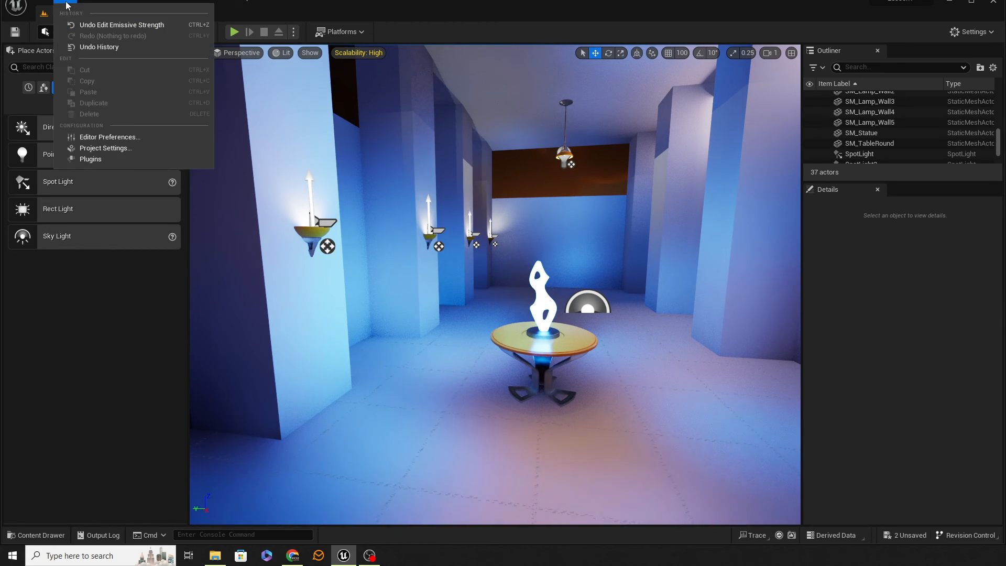
left_click(109, 148)
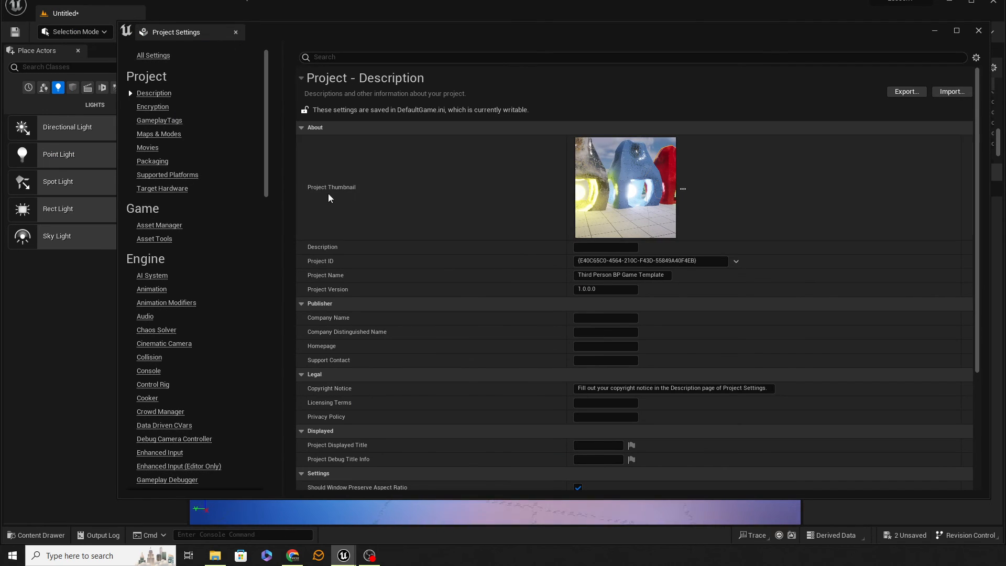
scroll(207, 347, "down", 10)
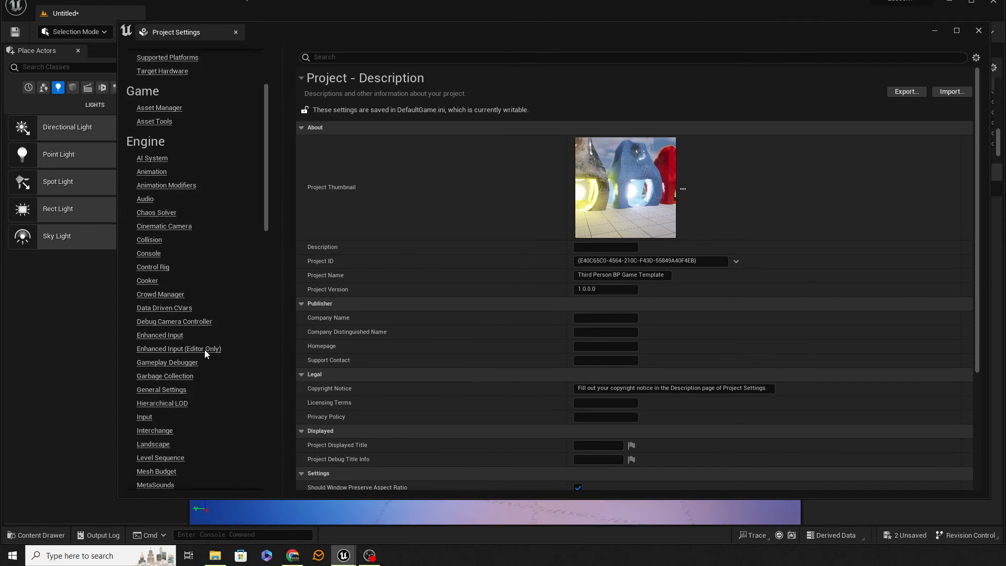
left_click(150, 385)
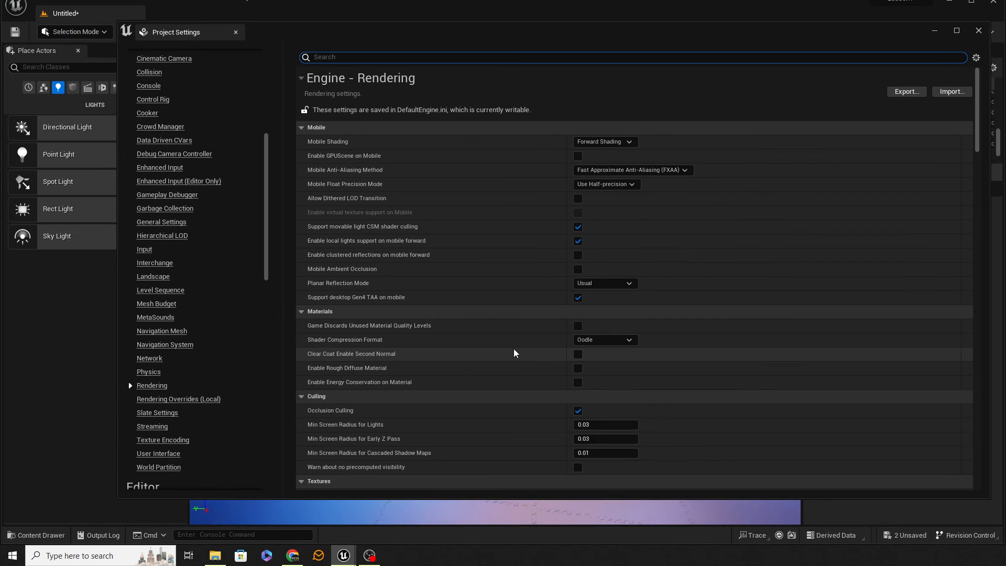
scroll(519, 350, "down", 15)
scroll(527, 347, "down", 10)
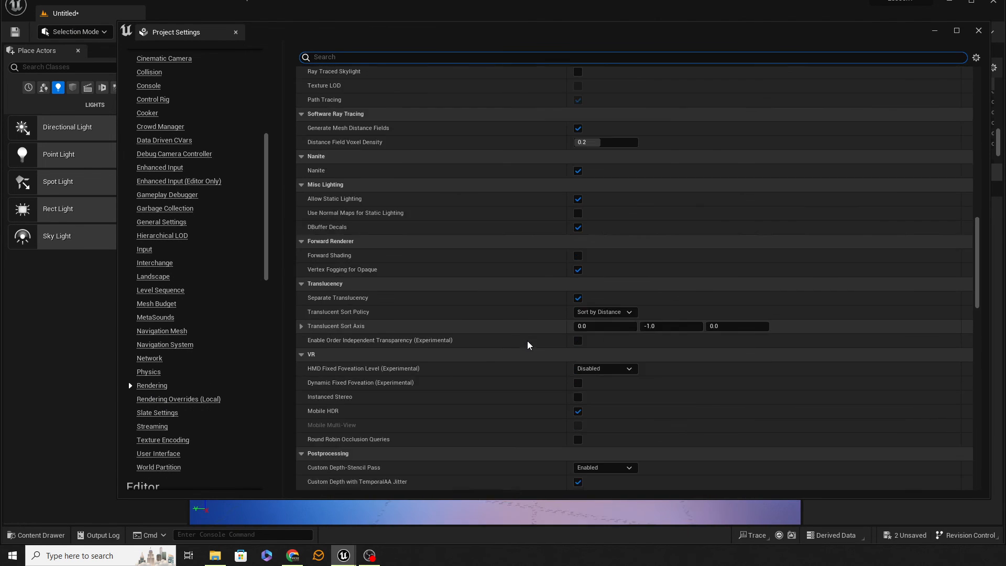
scroll(531, 341, "down", 12)
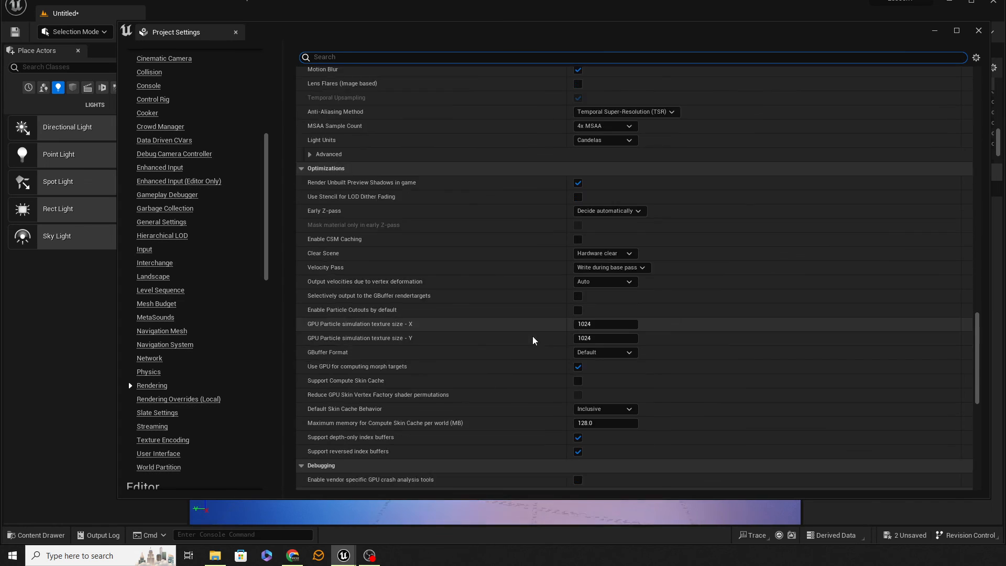
scroll(537, 336, "down", 3)
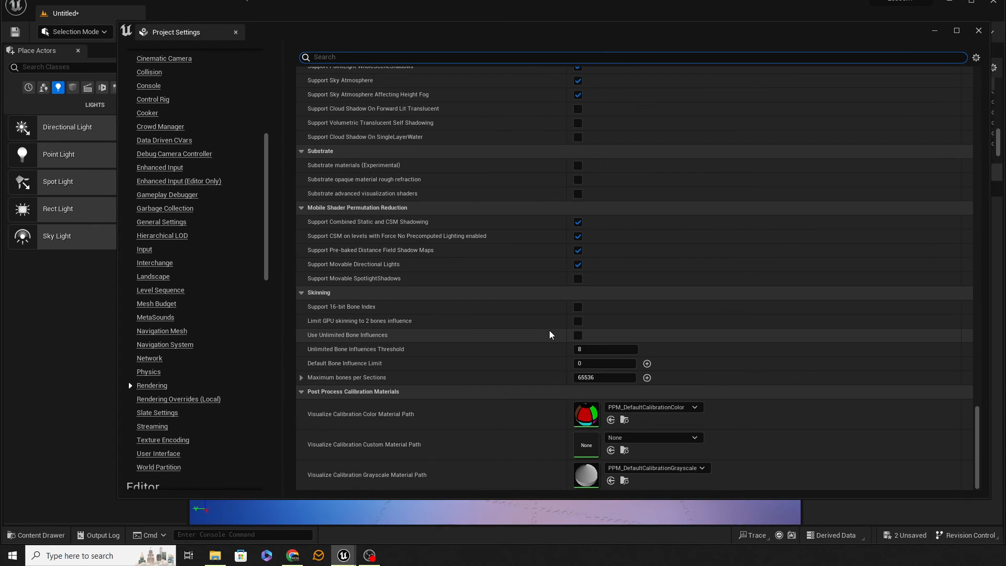
scroll(550, 332, "up", 10)
scroll(561, 327, "up", 3)
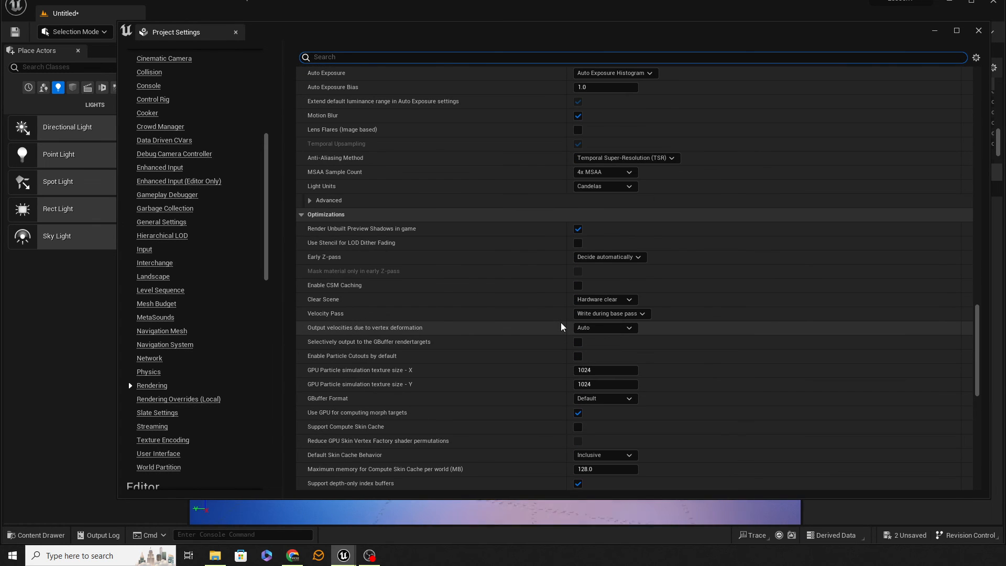
scroll(561, 327, "up", 10)
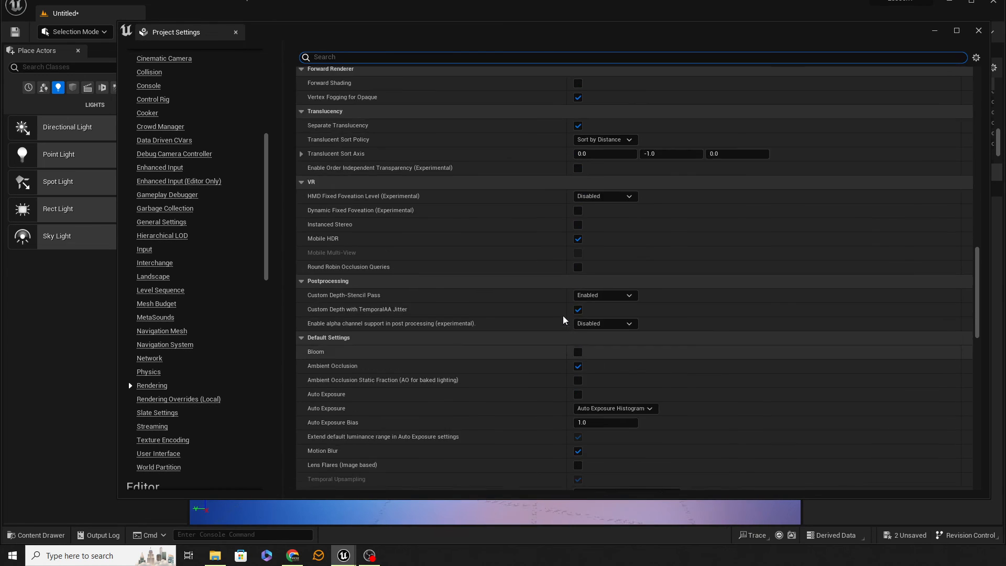
scroll(564, 318, "up", 10)
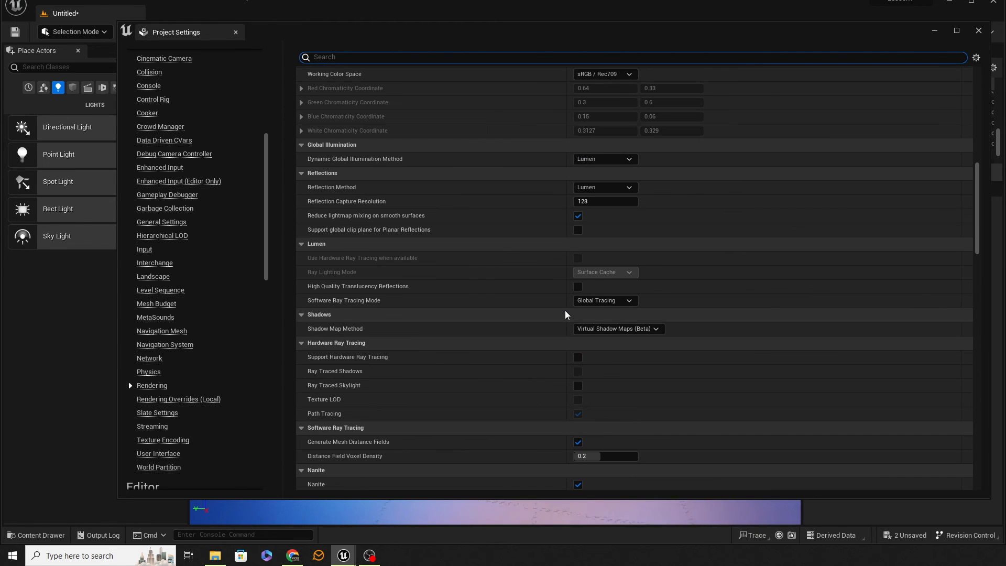
Set the Dynamic Global Illumination Method and Reflection Method to None and inspect the corridor around the glowing statue.
left_click(615, 159)
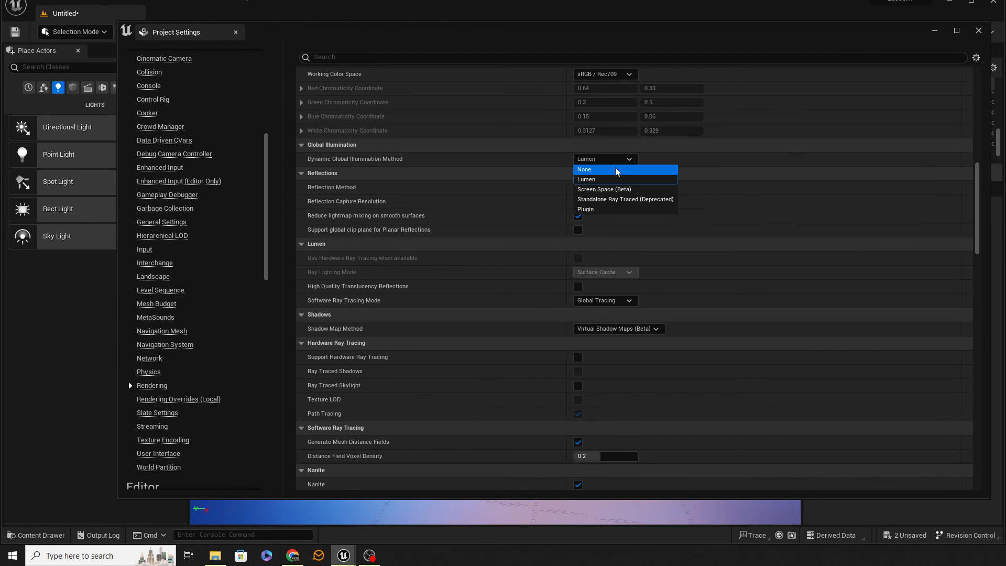
left_click(615, 171)
left_click(605, 187)
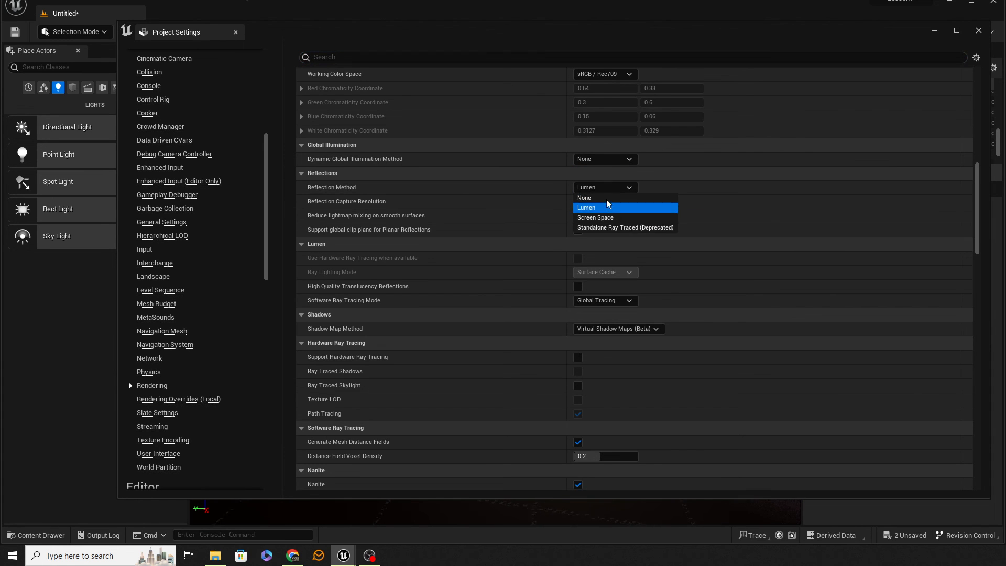
left_click(591, 197)
left_click_drag(446, 36, 1005, 21)
right_click_drag(581, 333, 616, 339)
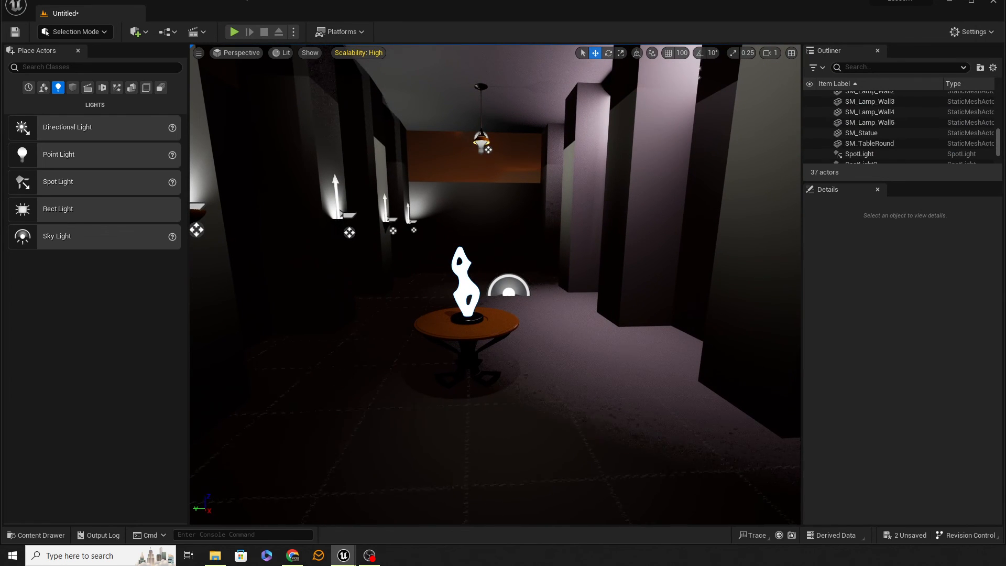
right_click_drag(615, 339, 582, 338)
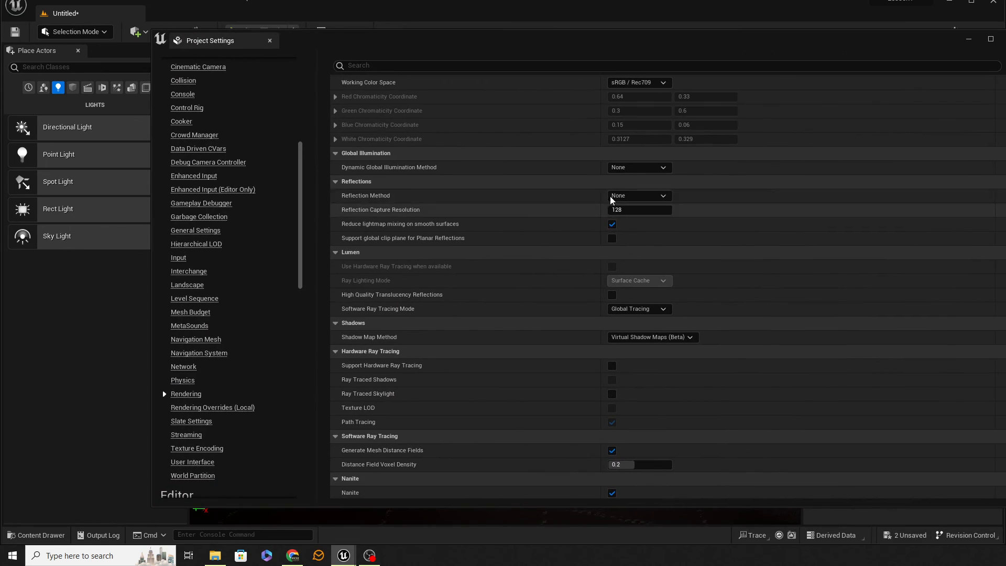
Set the Dynamic Global Illumination Method and Reflection Method back to Lumen and close the project settings.
left_click(639, 167)
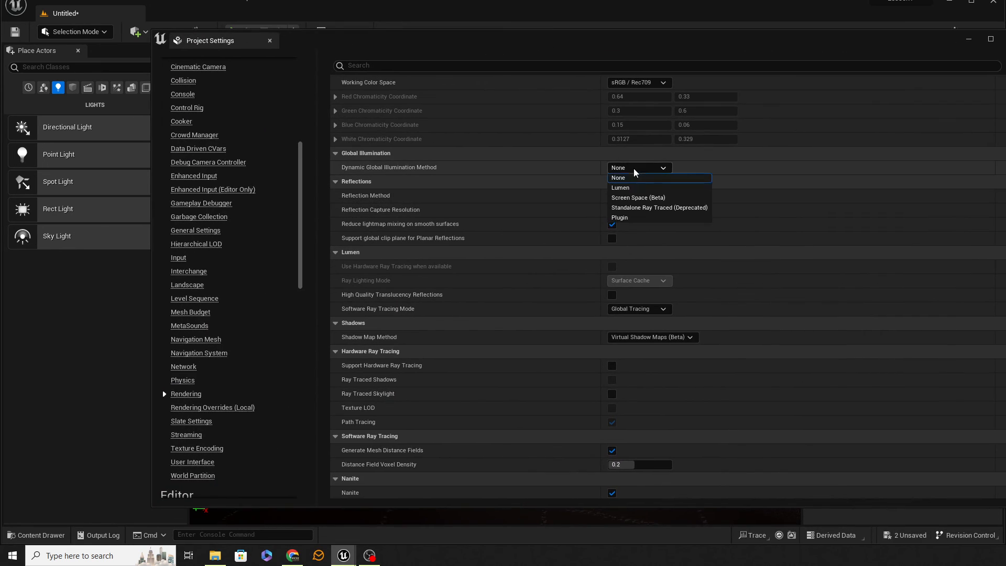
left_click(638, 190)
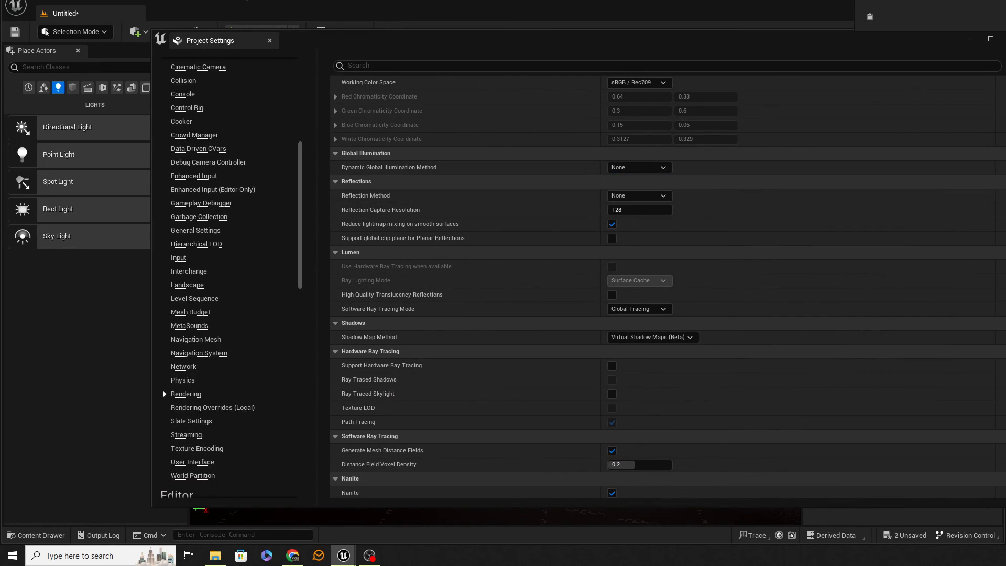
left_click(763, 122)
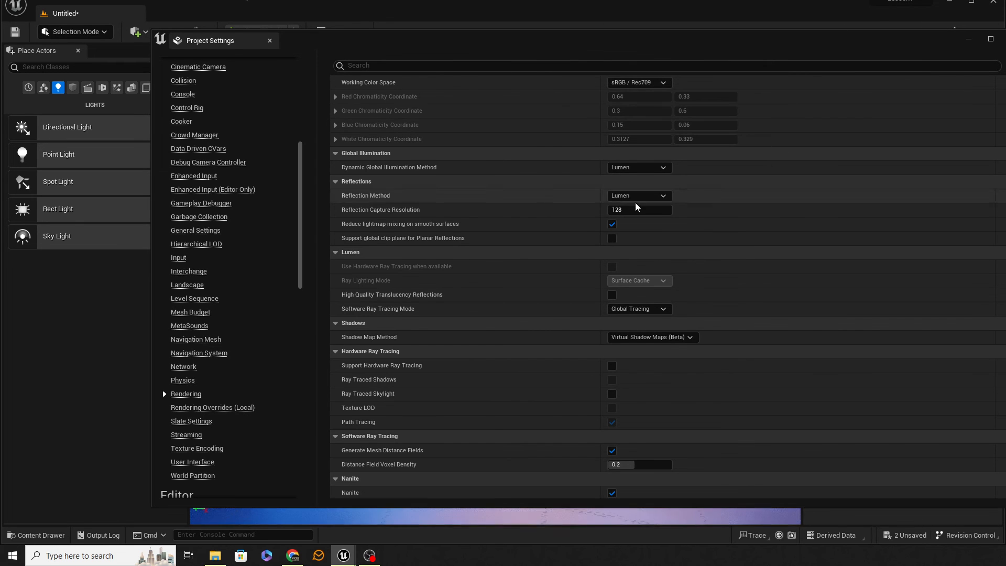
left_click(275, 41)
Play the level from the corridor's entrance, run the character past the blue glowing statue and back, and end the play session.
right_click_drag(591, 279, 587, 309)
key("s")
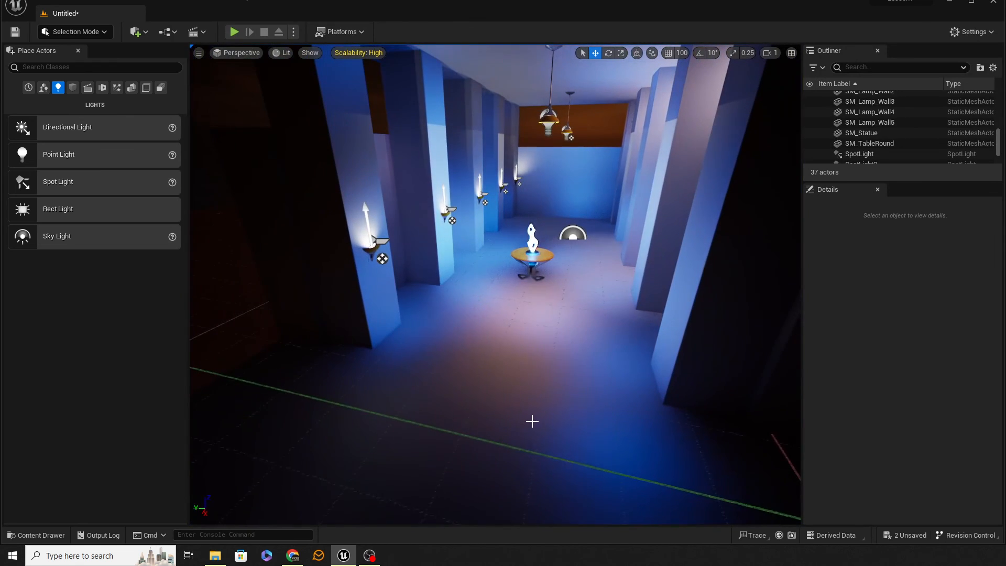
right_click(531, 421)
left_click(589, 410)
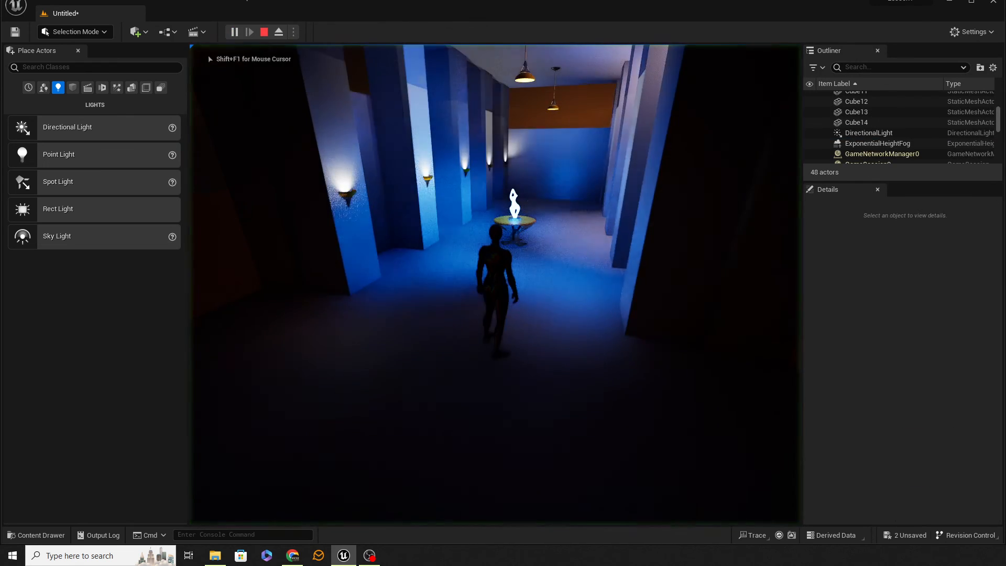
key("w")
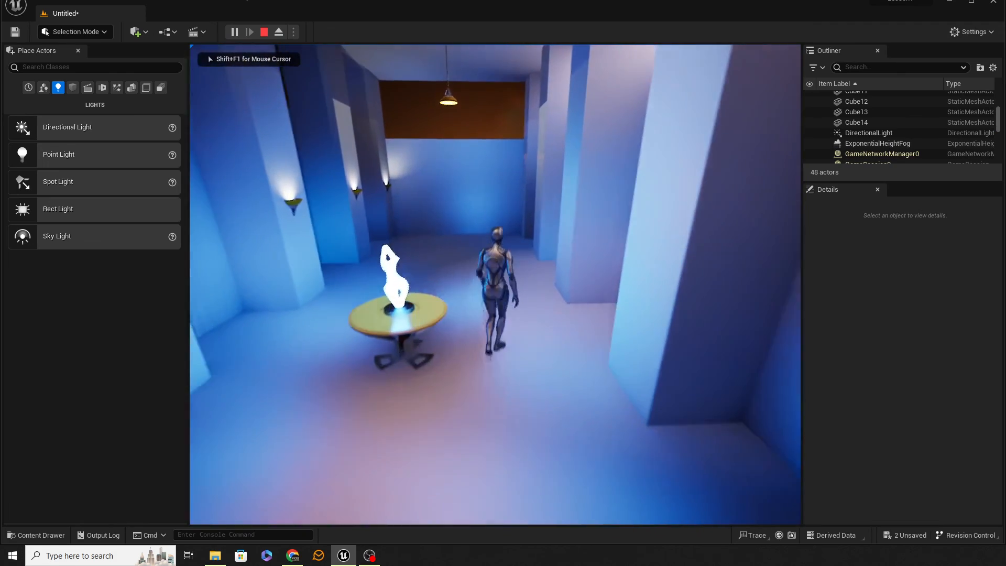
key("w")
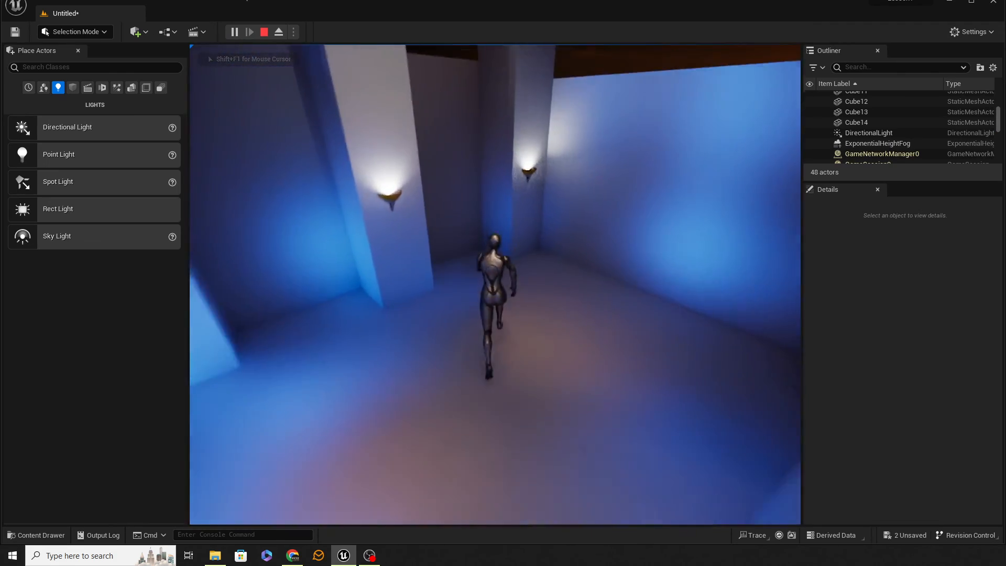
key("w")
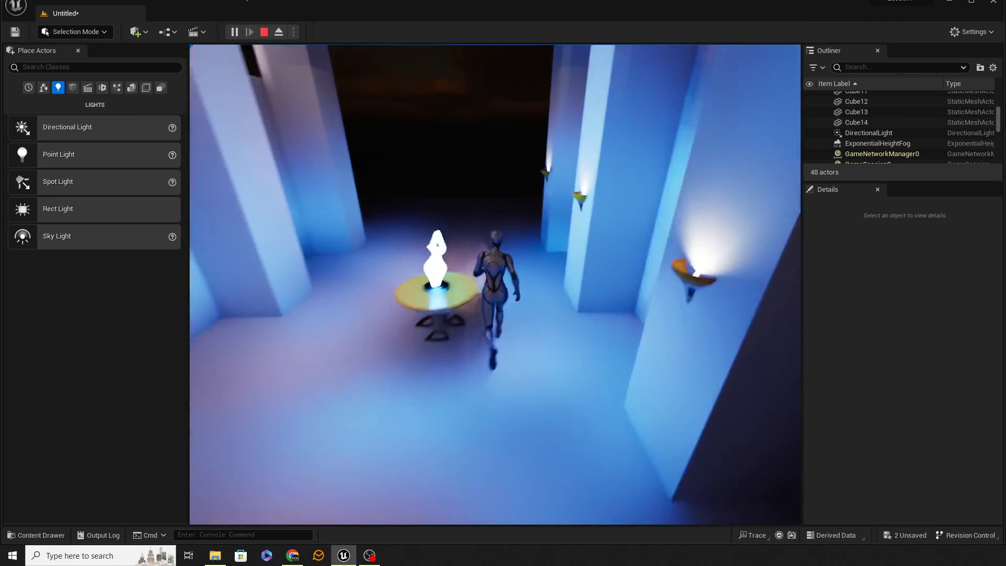
key("w")
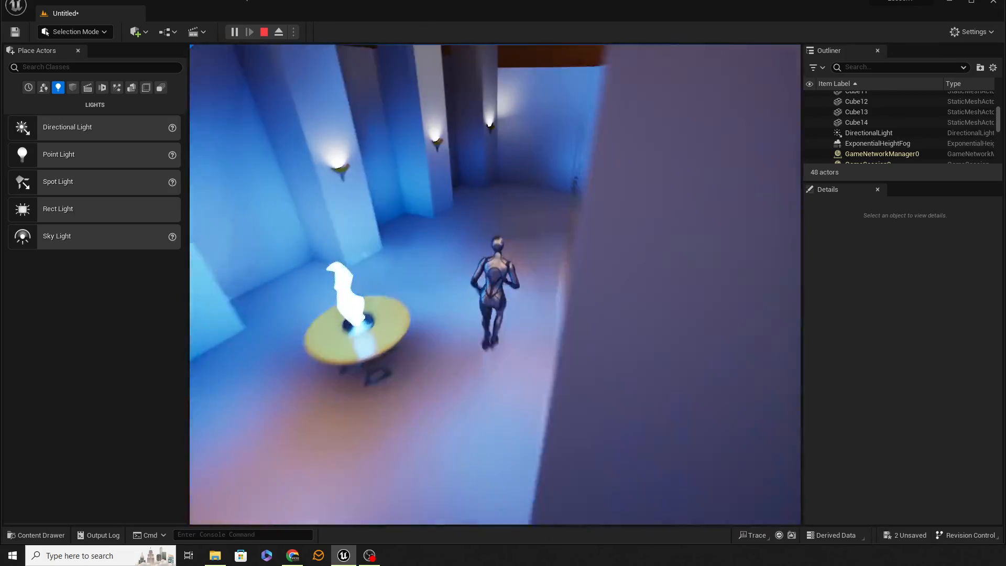
key("w")
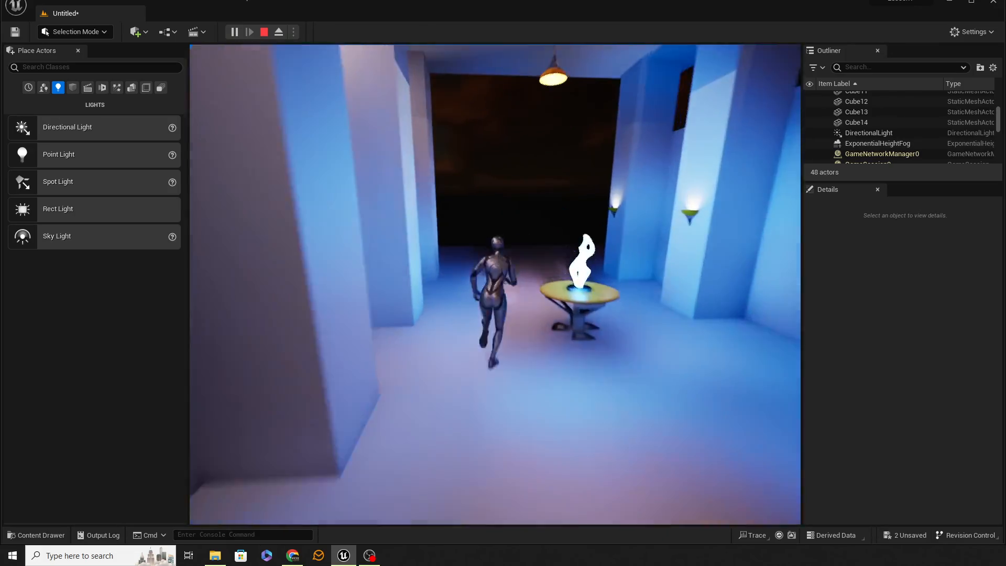
key("w")
key("a")
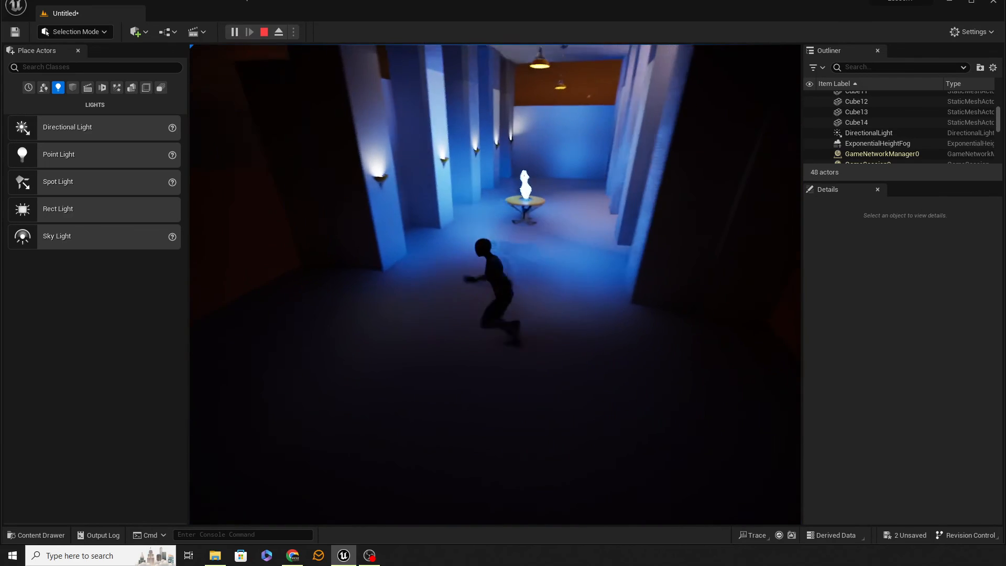
key("w")
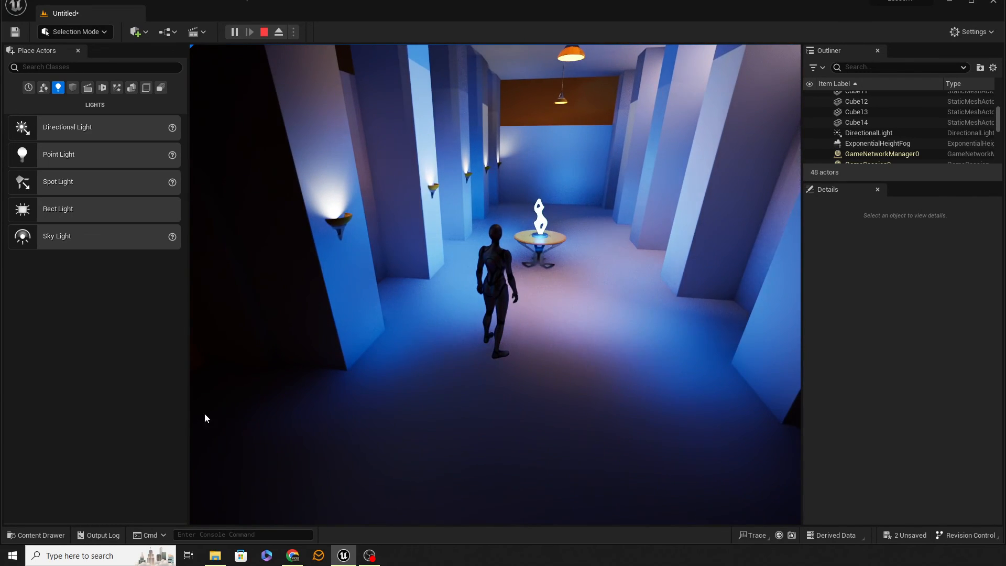
key("Escape")
Delete the glowing statue, play the level from the corridor floor, run the character around the table, and end the play session.
left_click(540, 217)
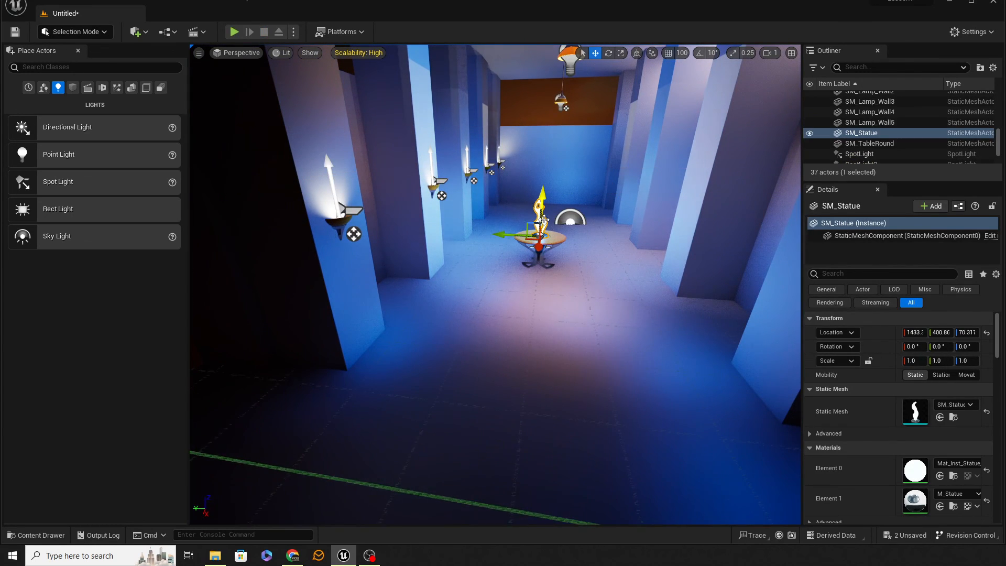
key("Delete")
right_click(578, 370)
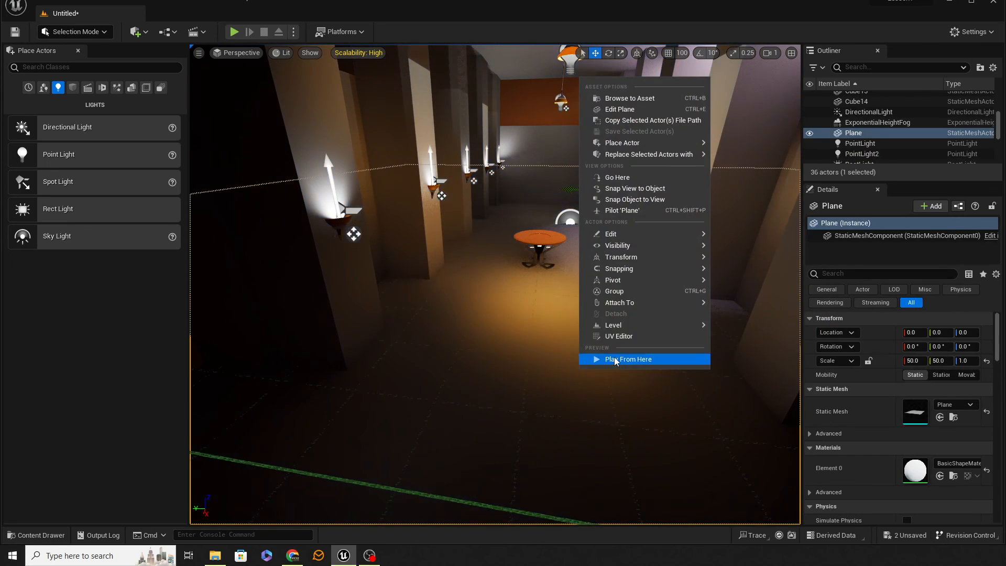
left_click(611, 357)
key("w")
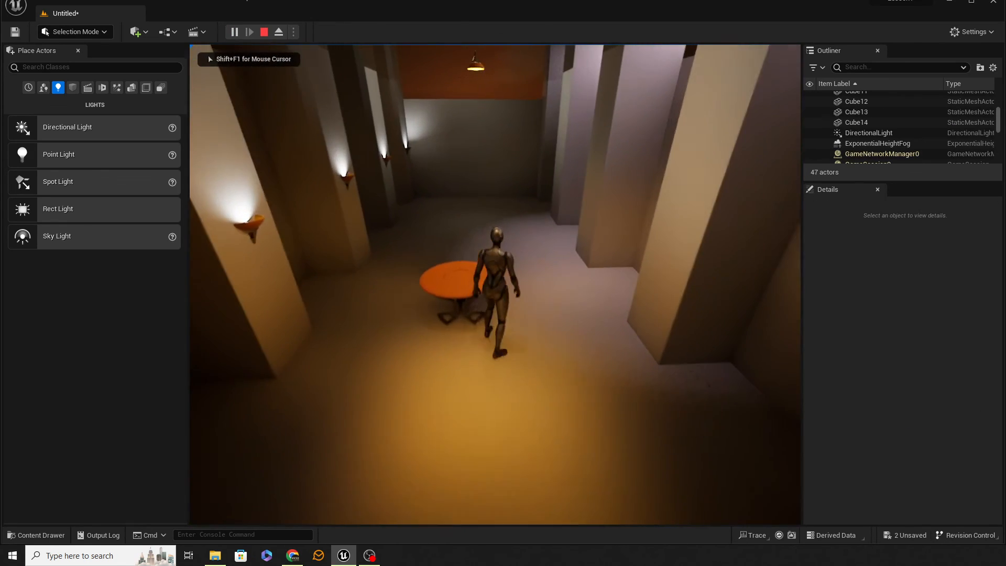
key("d")
key("w")
key("w")
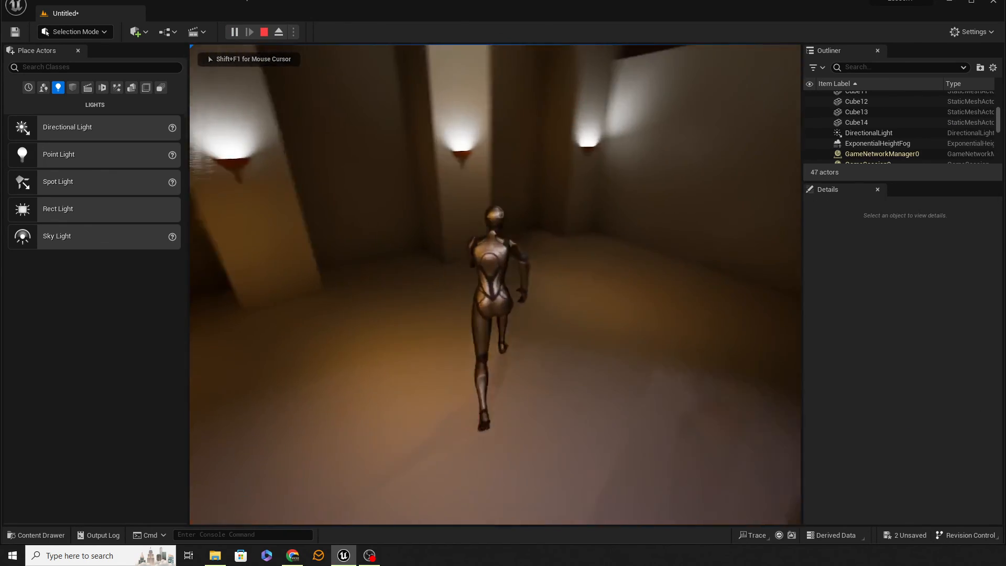
key("w")
key("space")
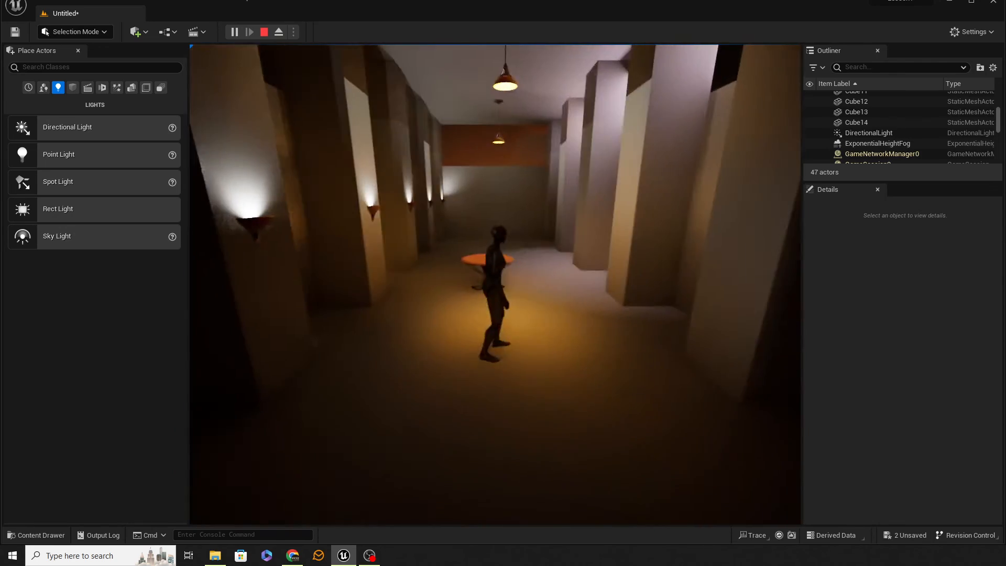
key("Escape")
Move closer to the table and undo the statue's deletion.
key("w")
right_click_drag(449, 289, 486, 311)
key("e")
key("d")
left_click(482, 317)
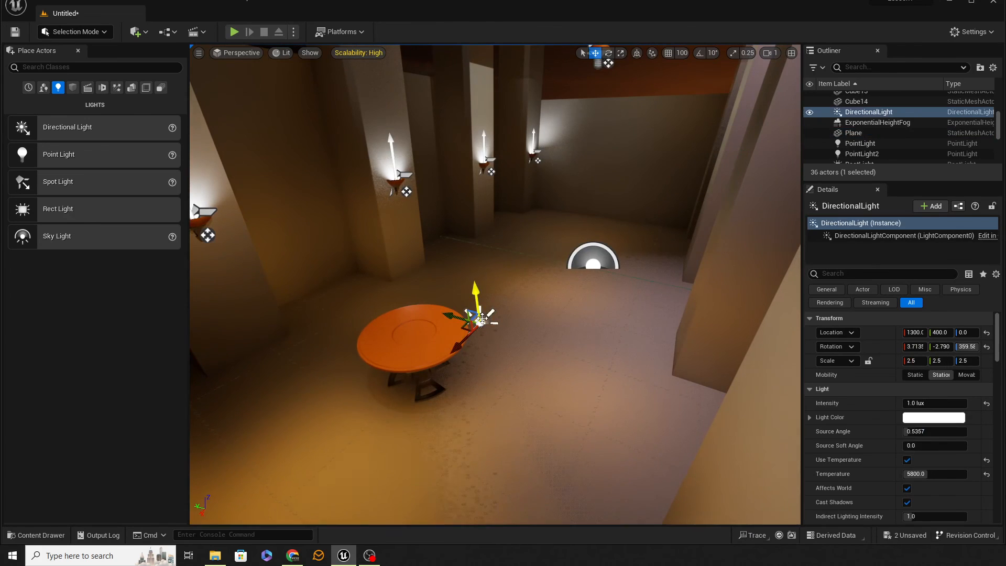
key("ctrl+z")
key("ctrl+z")
key("ctrl+z")
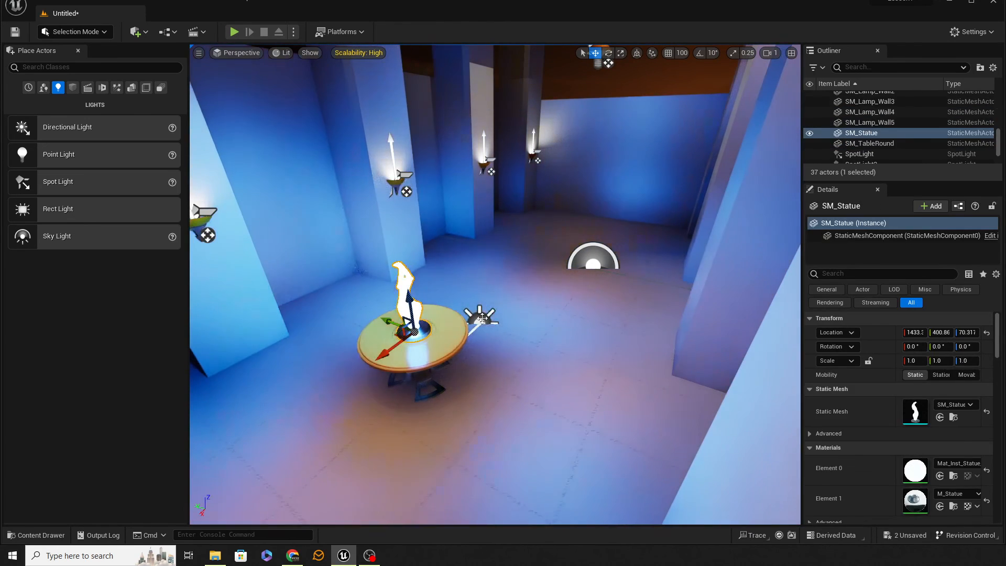
Rotate the directional light by the table to a Y rotation of about -30.06°.
left_click(482, 318)
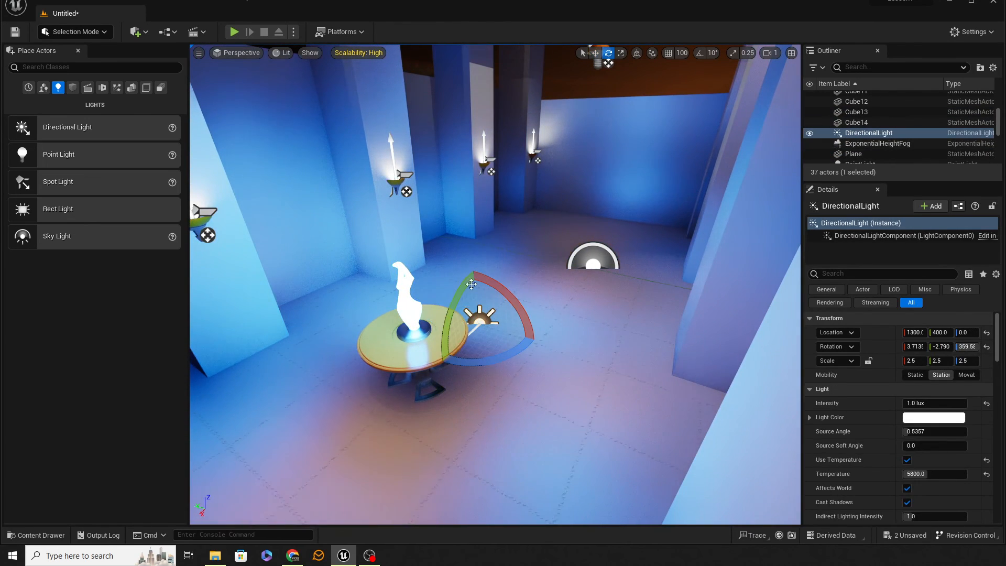
left_click_drag(440, 365, 453, 382)
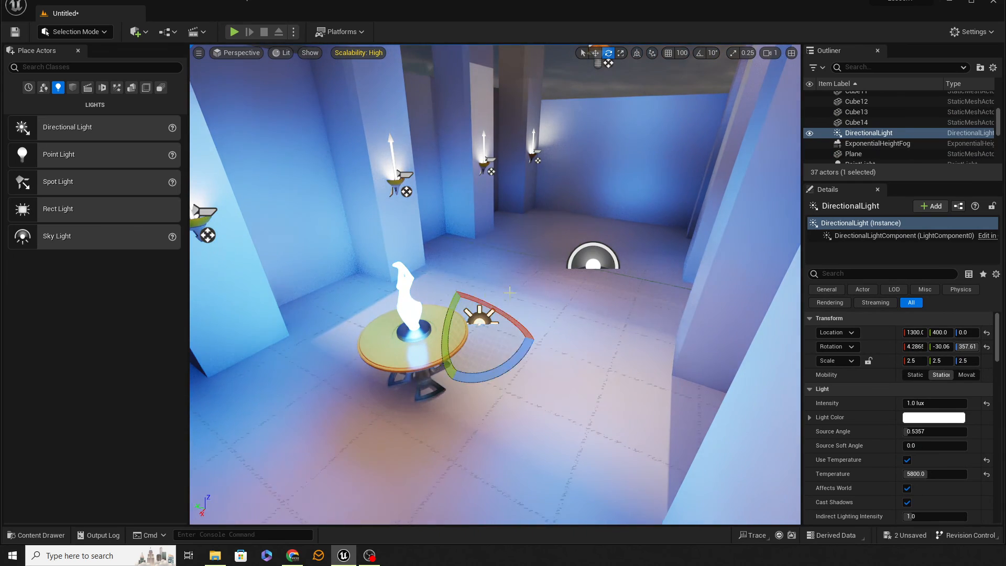
Play the level from the floor at the corridor's entrance and run the character past the glowing statue on the table.
key("s")
mouse_move(453, 383)
right_mouse_down()
mouse_move(437, 385)
mouse_move(466, 372)
right_mouse_up()
key("a")
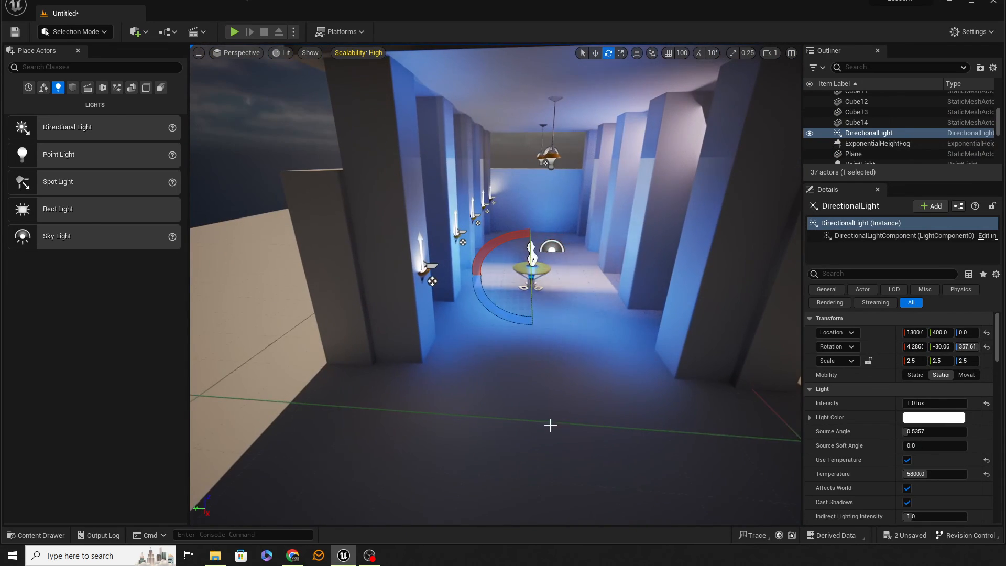
right_click(548, 424)
left_click(583, 412)
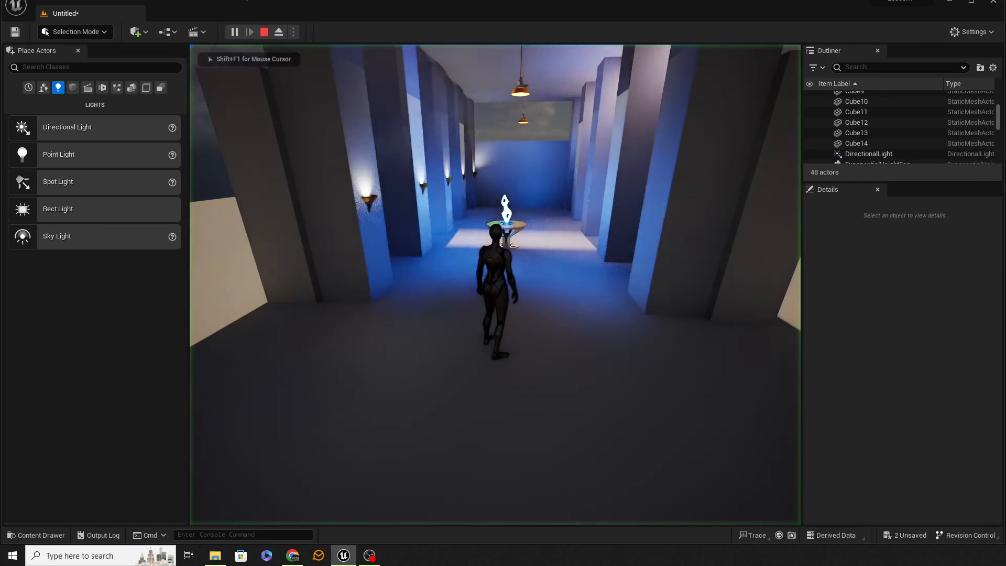
key("w")
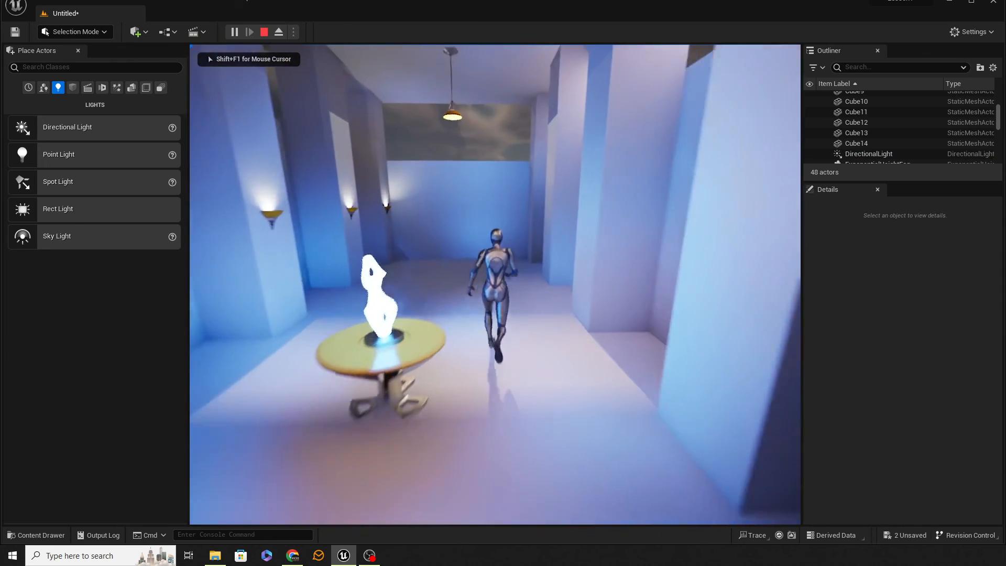
key("d")
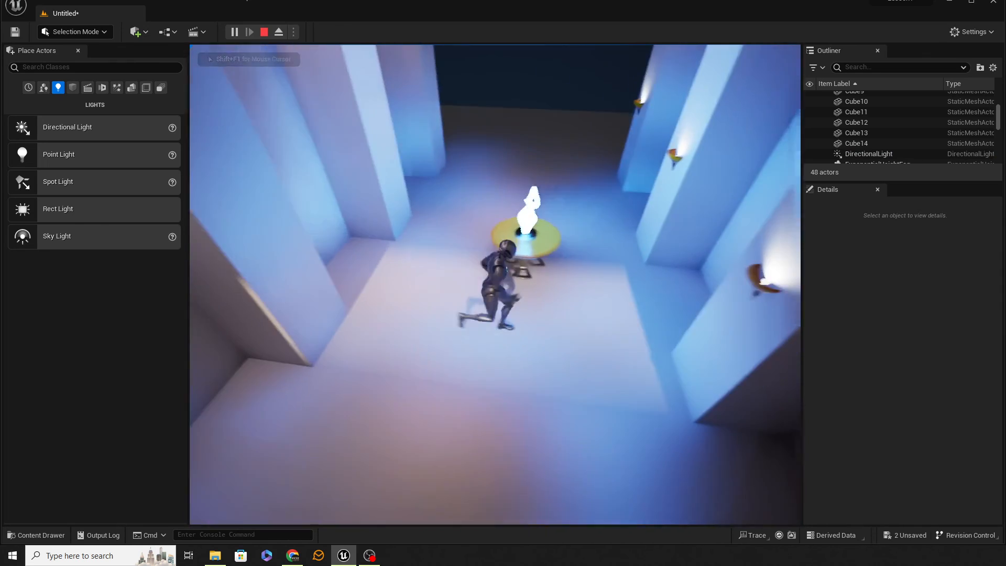
Run the character around the statue's table and between the pillars, and return to the corridor's entrance.
key("s")
key("a")
key("w")
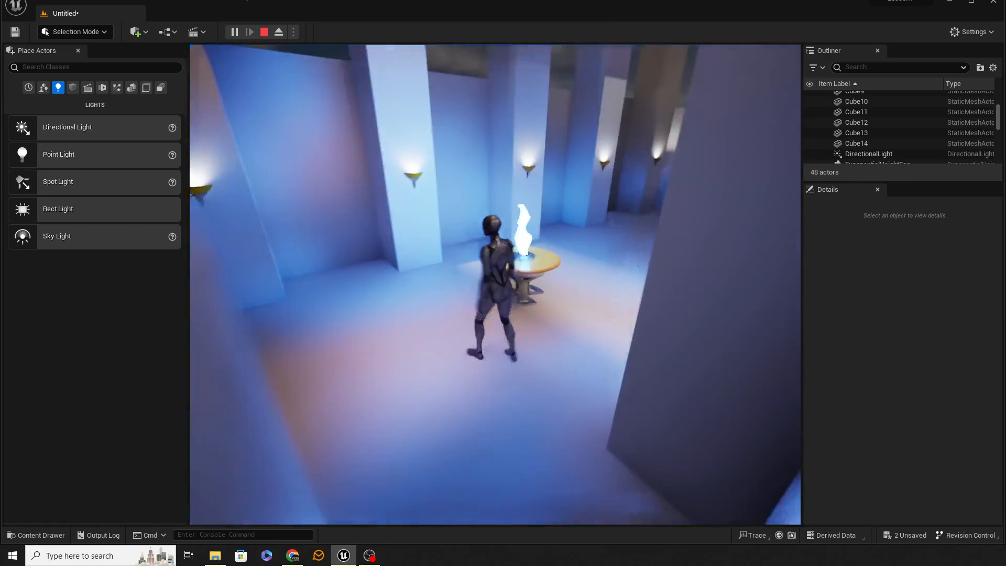
key("a")
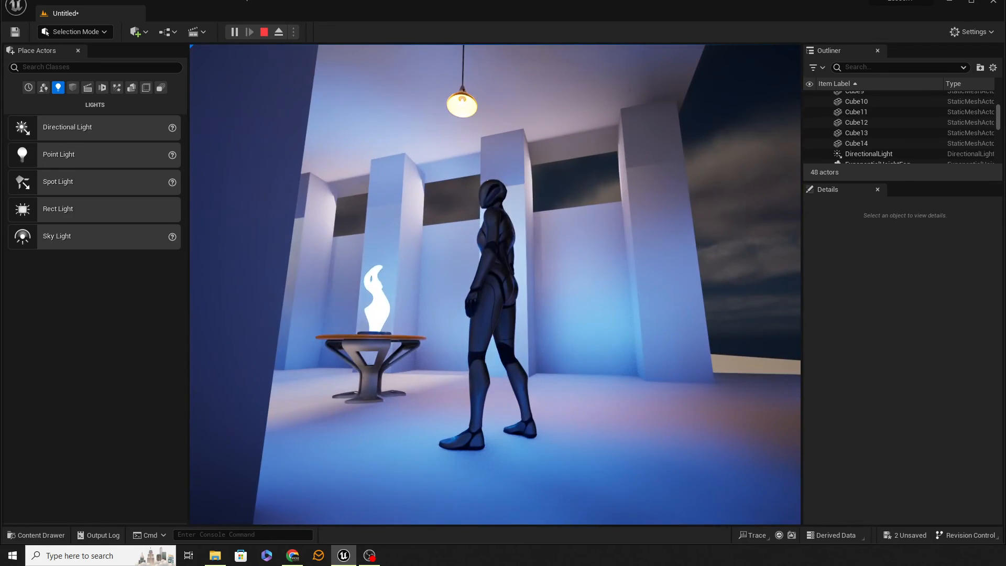
key("d")
key("s")
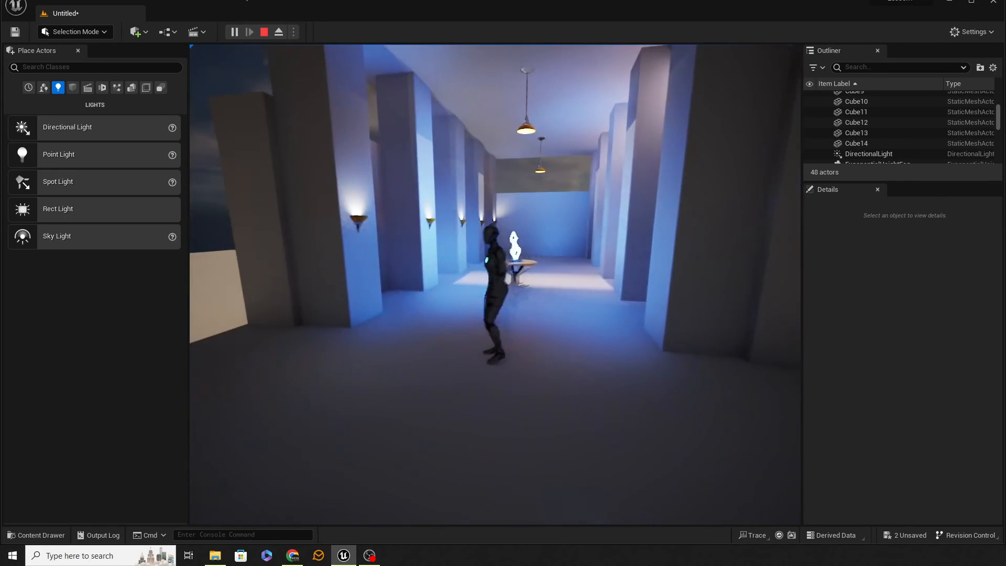
Run the character out of the corridor onto the sunlit ground along the outer wall to inspect its shadow beside the entrance.
key("a")
key("w")
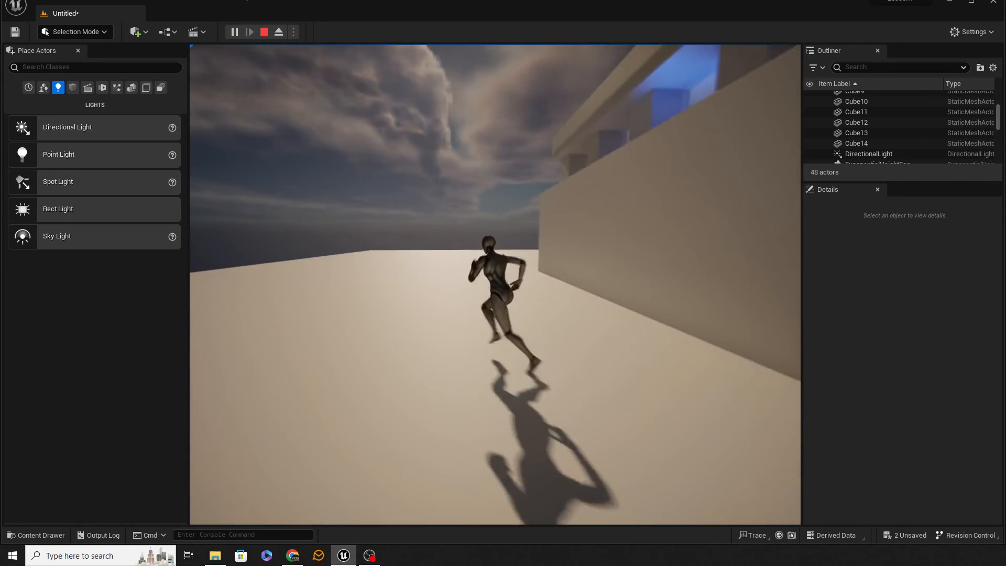
key("d")
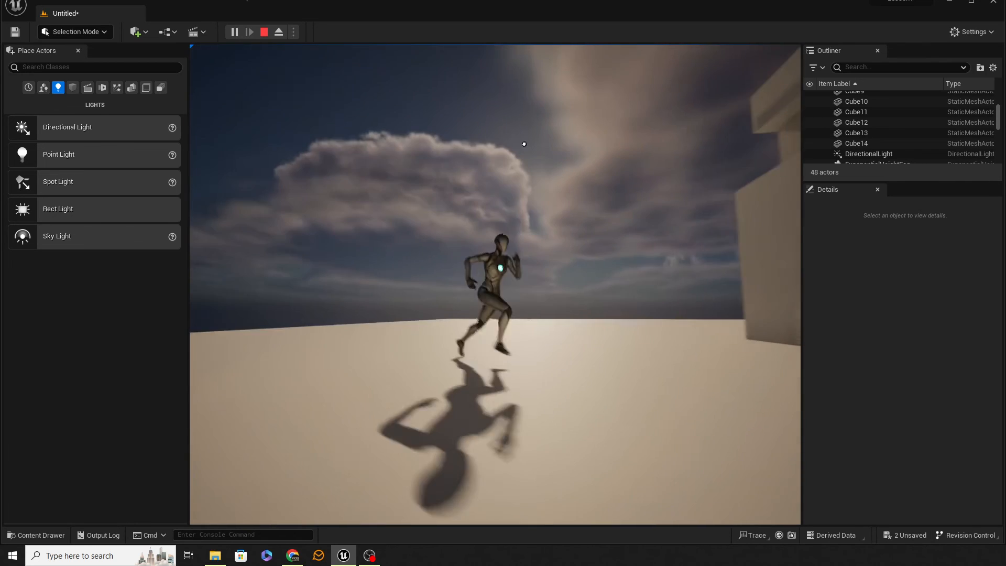
key("s")
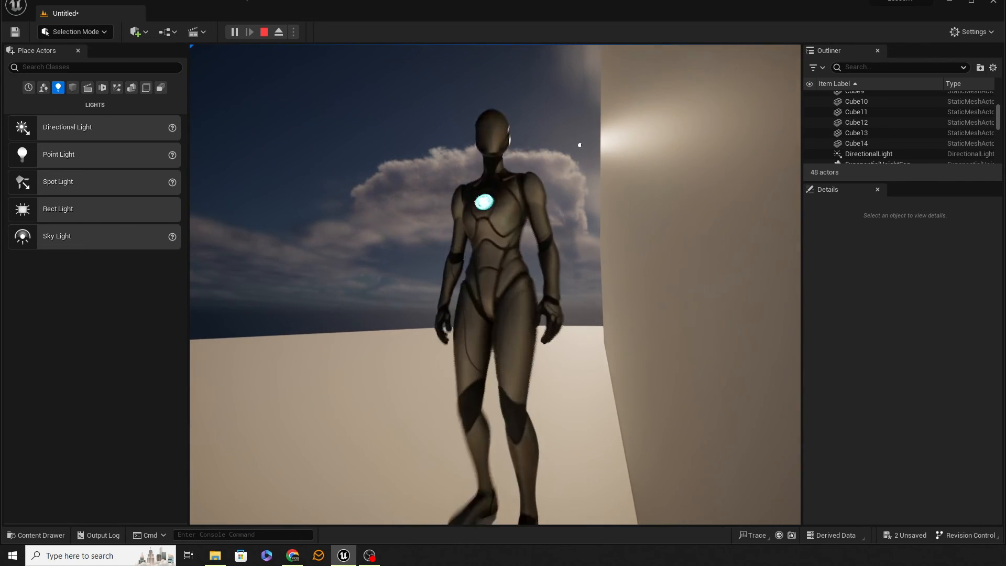
key("a")
key("s")
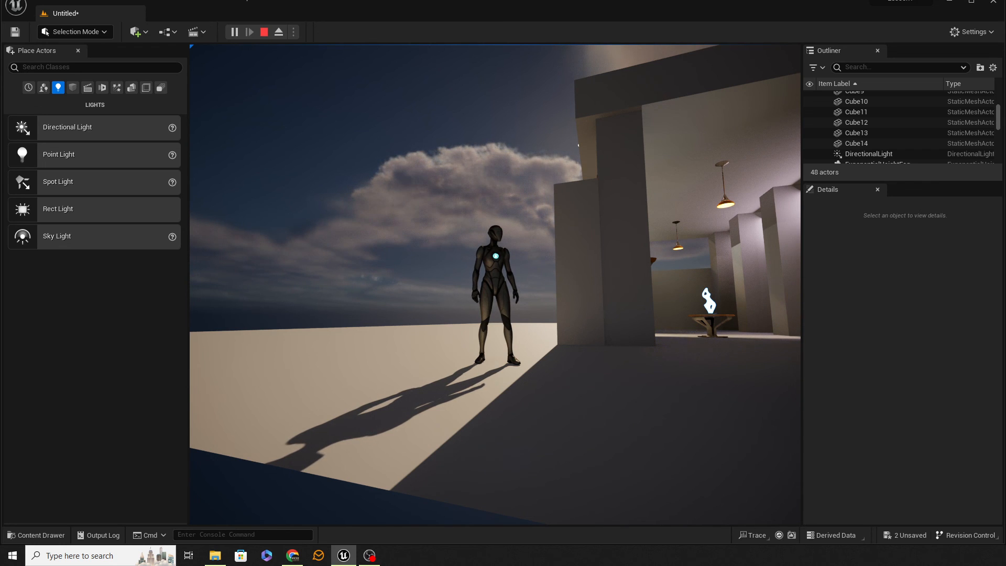
Run the character from the sunlit ground back into the corridor and make laps past the glowing statue to examine the lighting.
key("d")
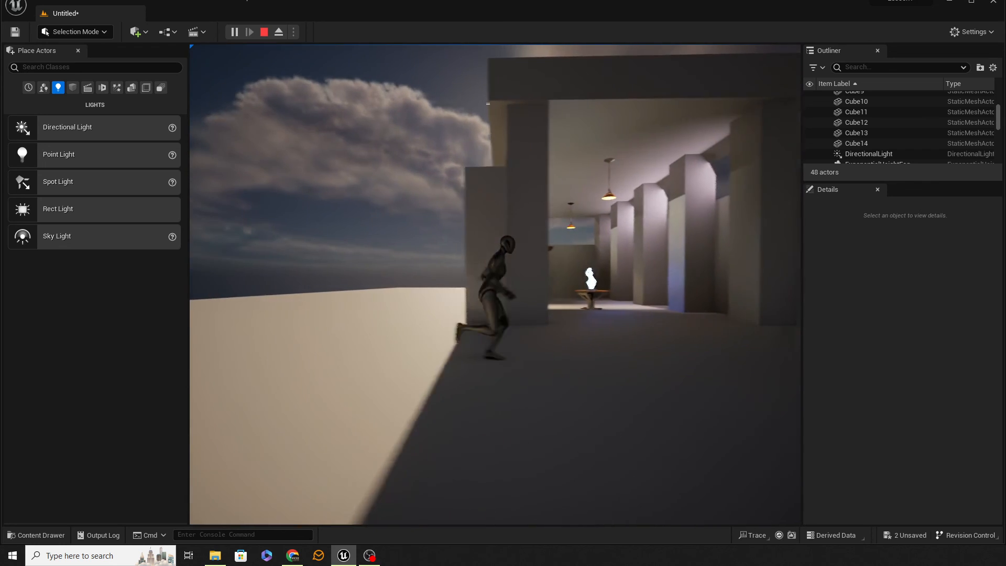
key("w")
key("w")
key("d")
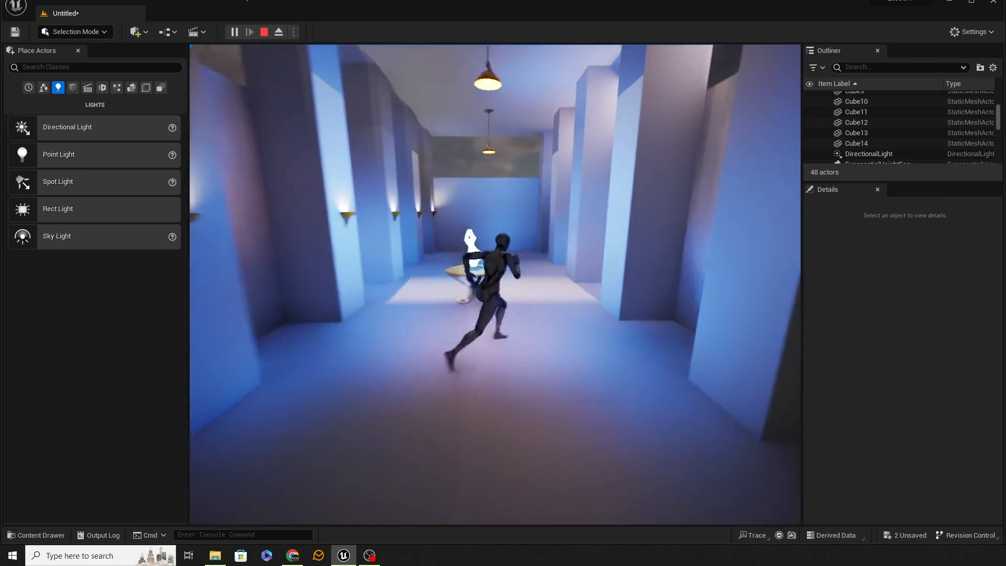
key("w")
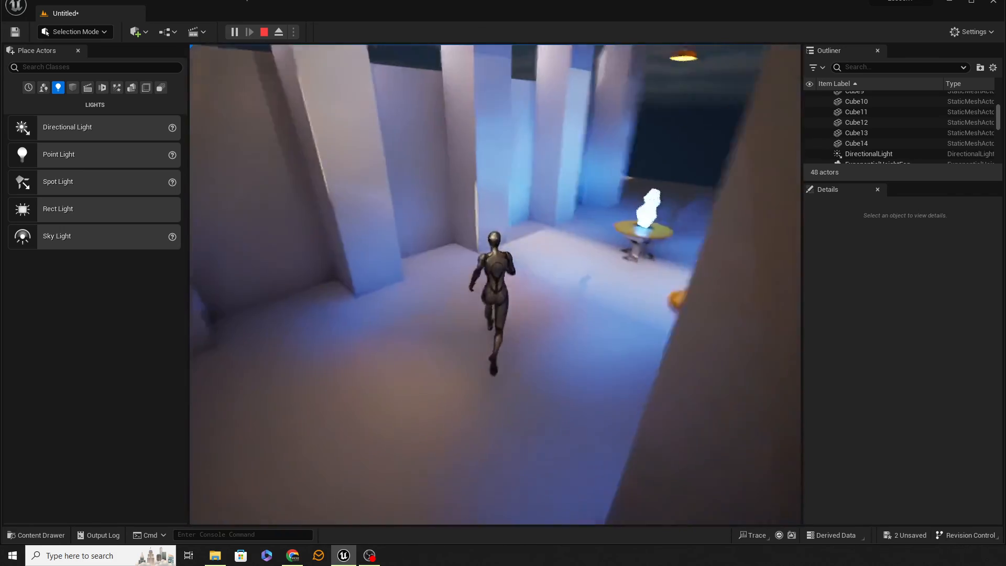
key("d")
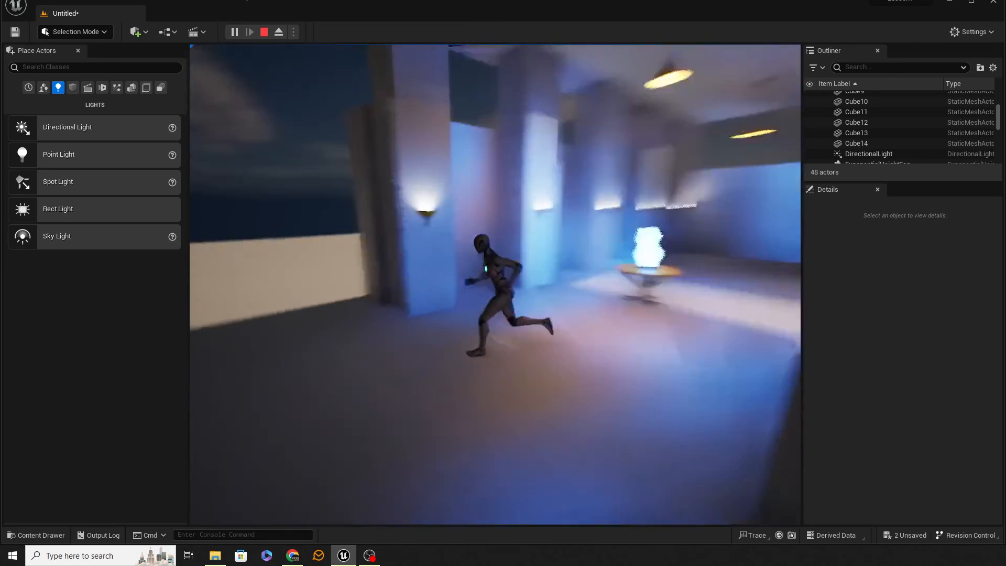
key("w")
key("w")
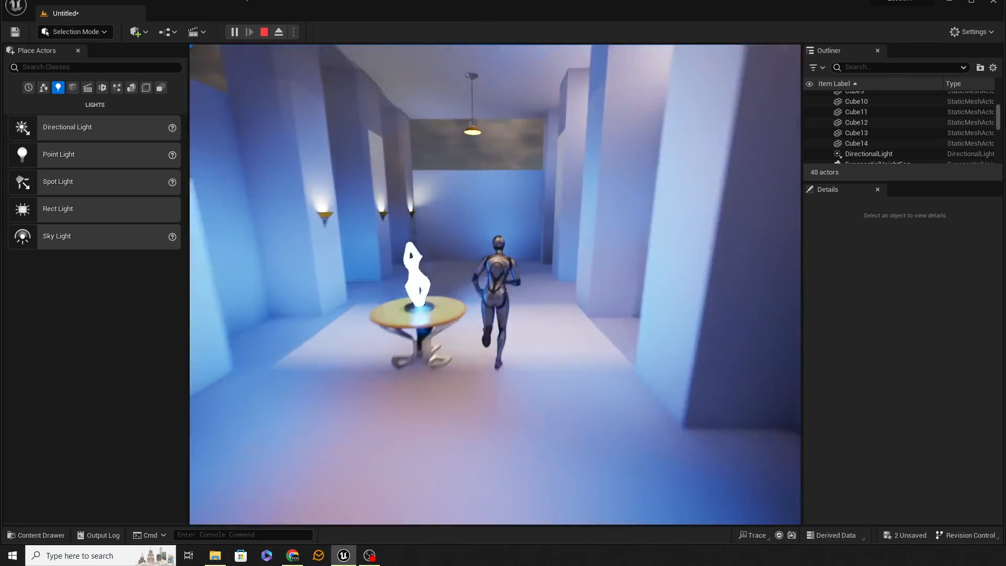
key("w")
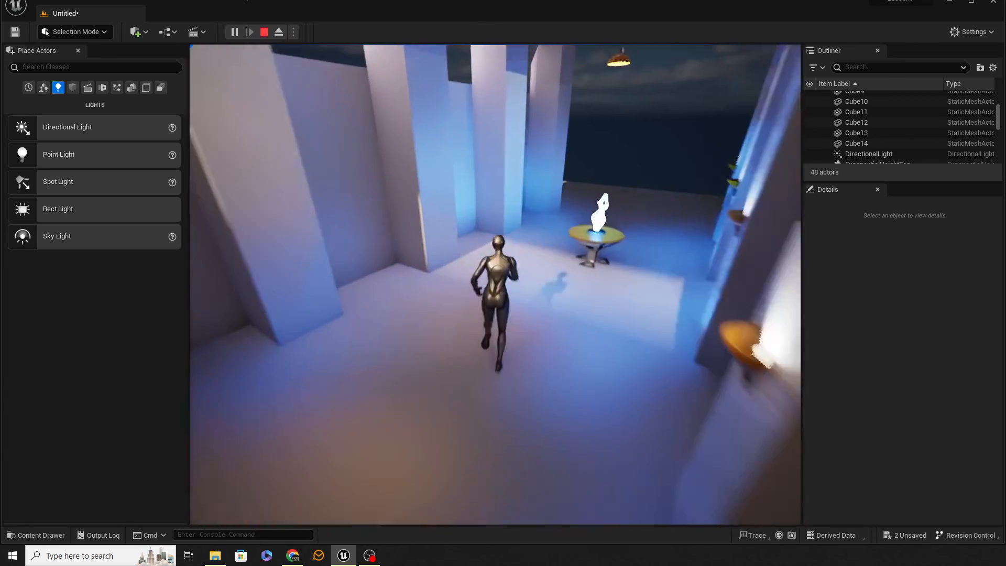
Jump with the character, run back towards the corridor's entrance facing the statue, and end the play session.
key("space")
key("a")
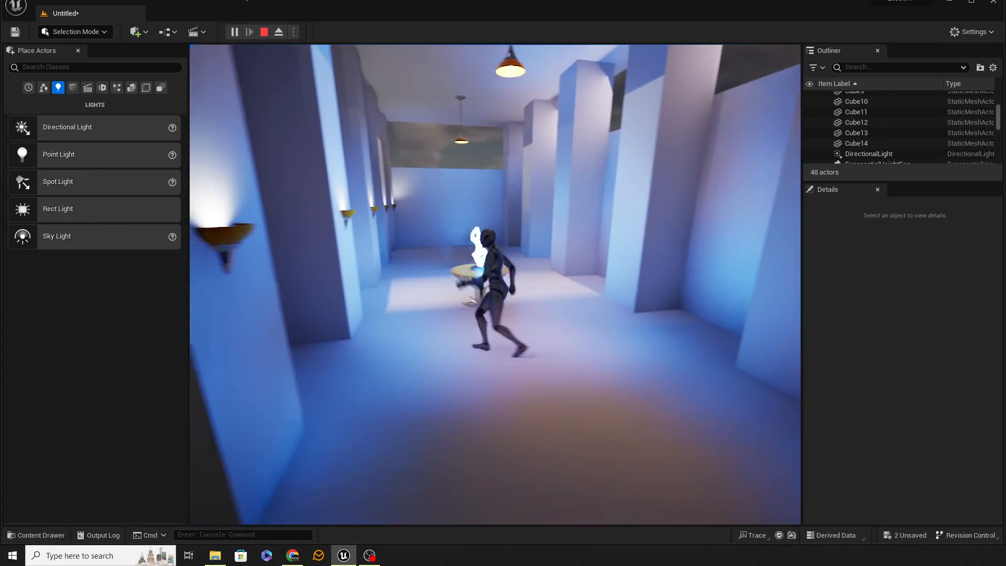
key("d")
key("s")
key("a")
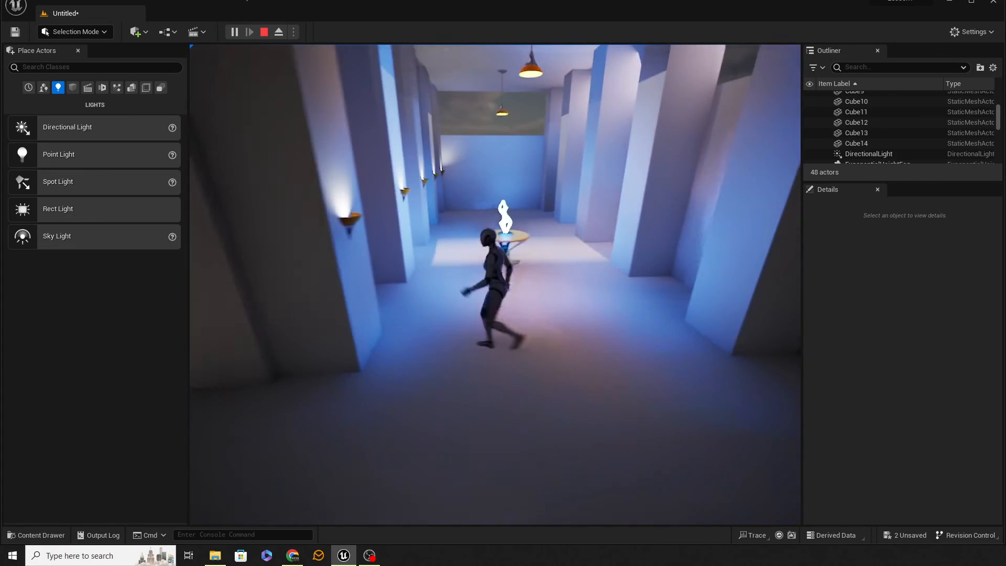
key("w")
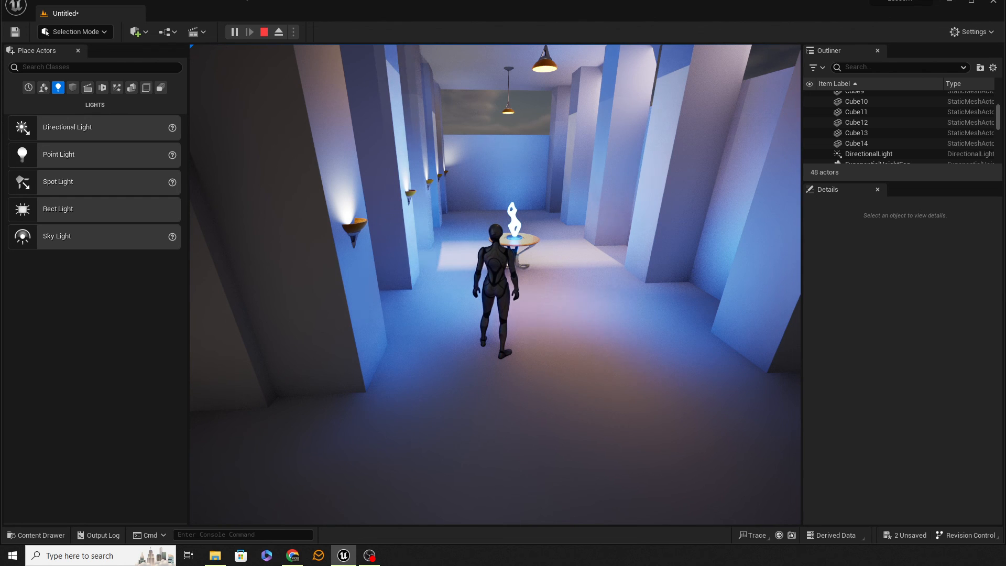
key("Escape")
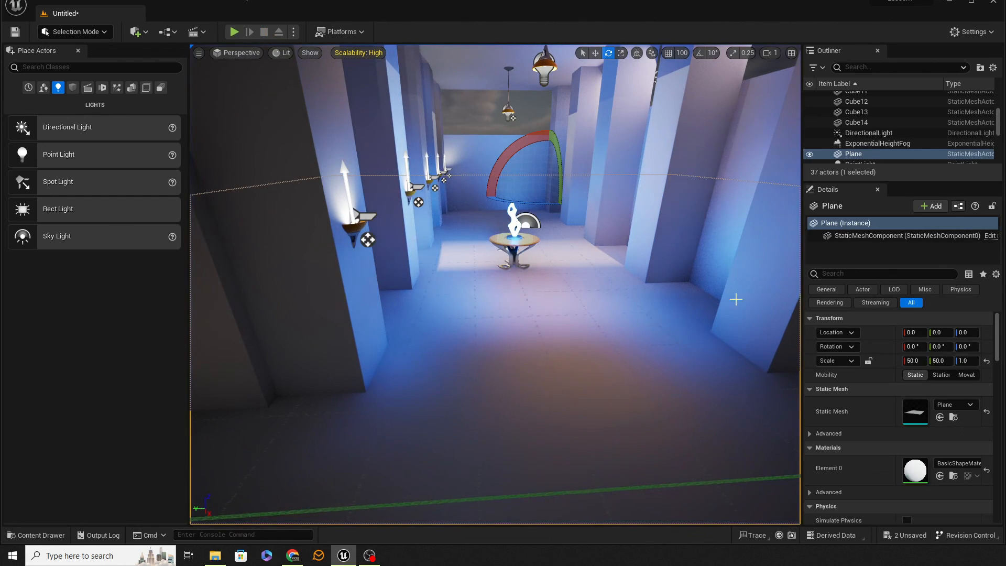